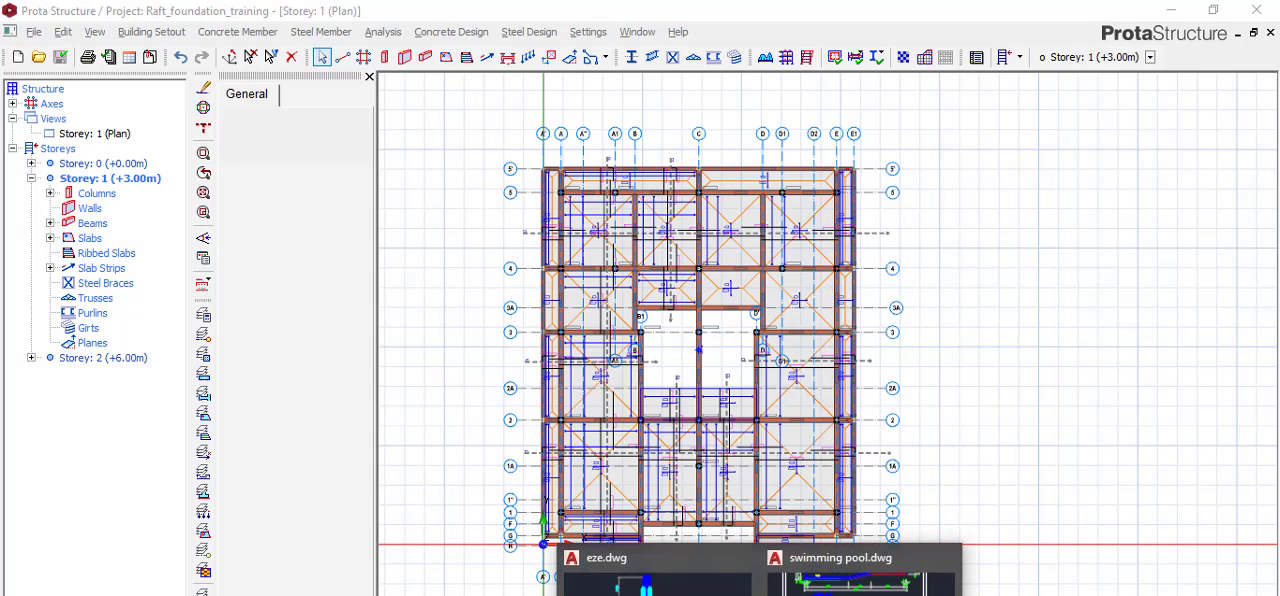
Switch to swimming pool.dwg in AutoCAD and examine the construction joint at the outer wall base of the 4900 bay in section 2-2.
left_click(791, 590)
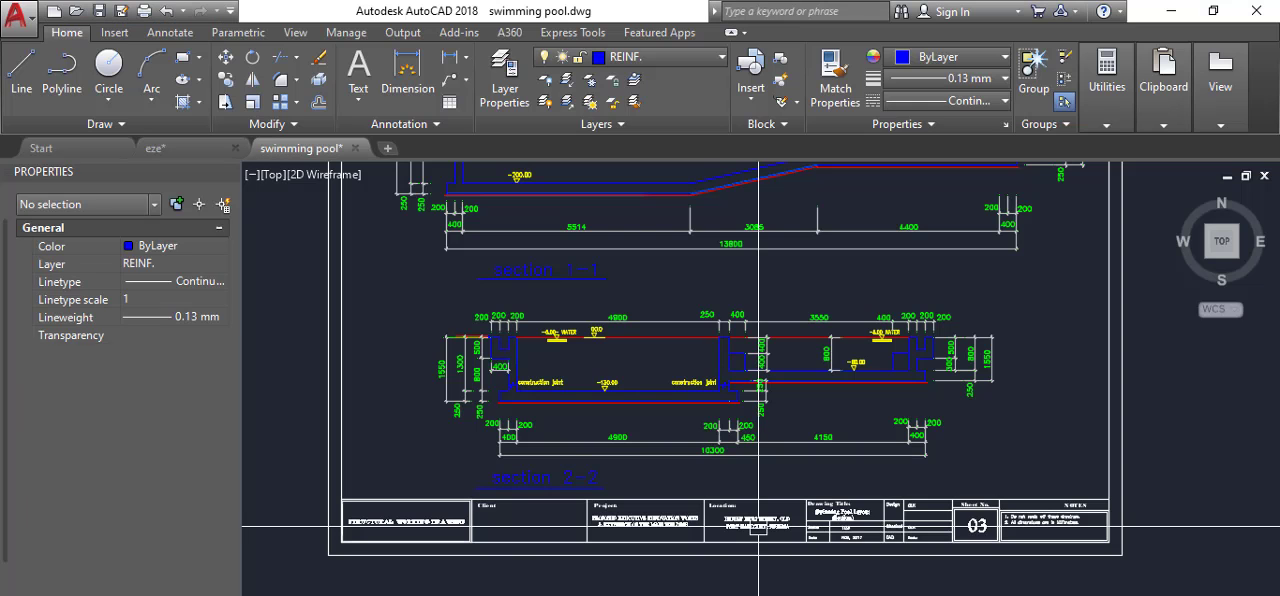
scroll(512, 395, "up", 4)
scroll(489, 357, "up", 5)
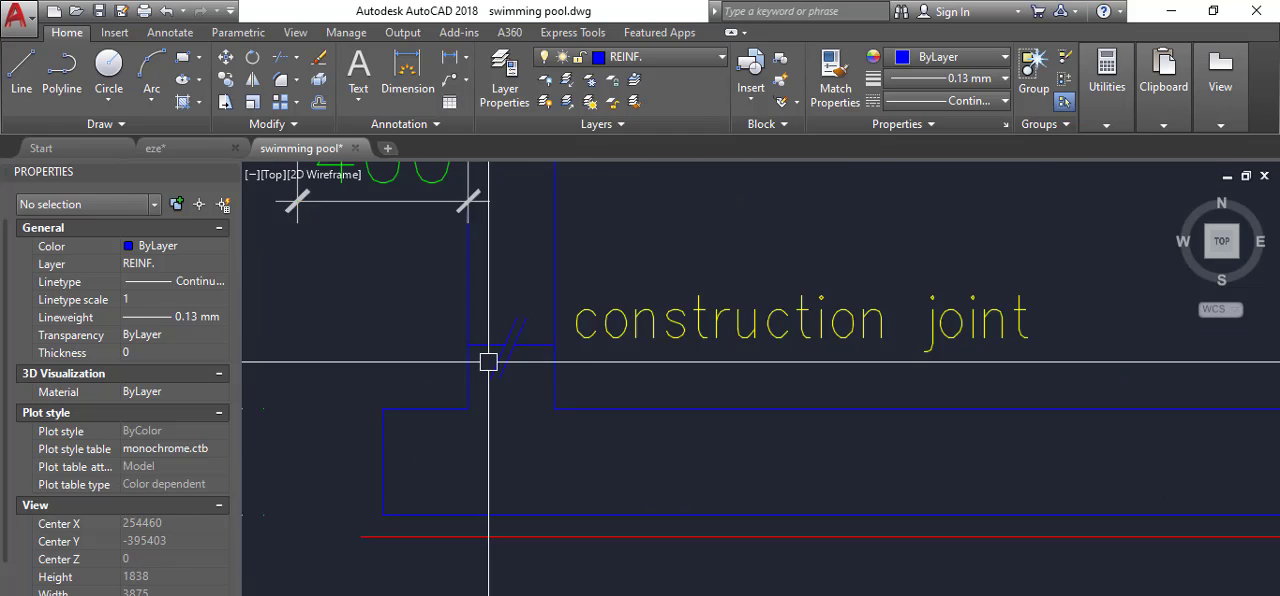
scroll(503, 374, "down", 3)
scroll(482, 371, "up", 3)
scroll(482, 371, "down", 4)
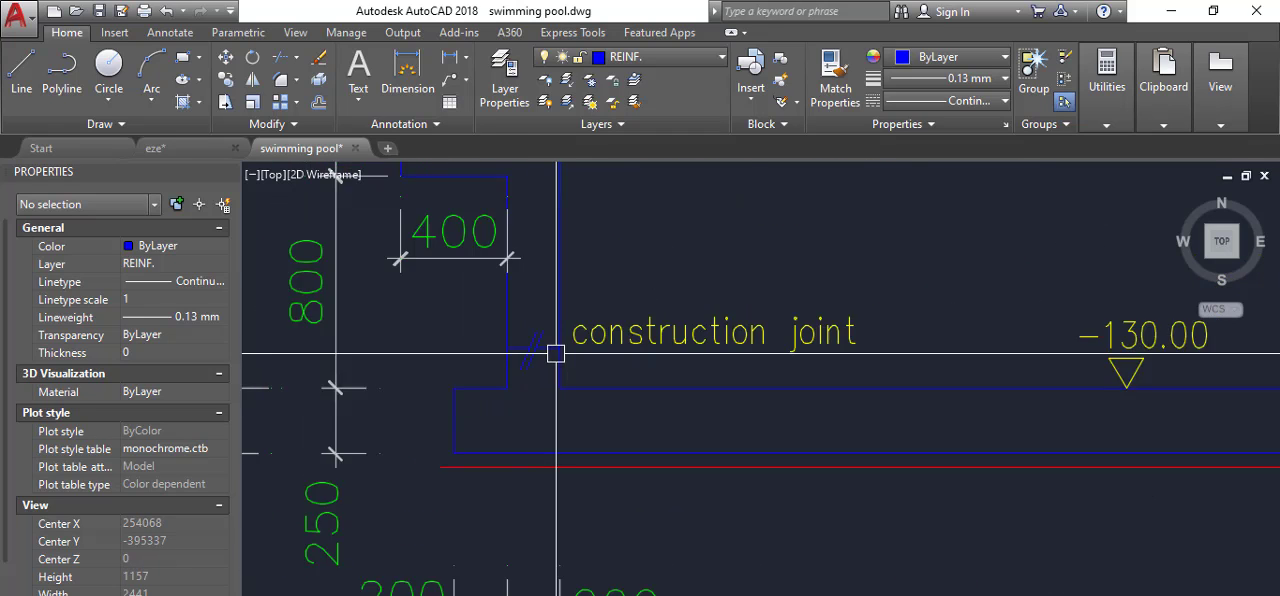
scroll(535, 374, "up", 2)
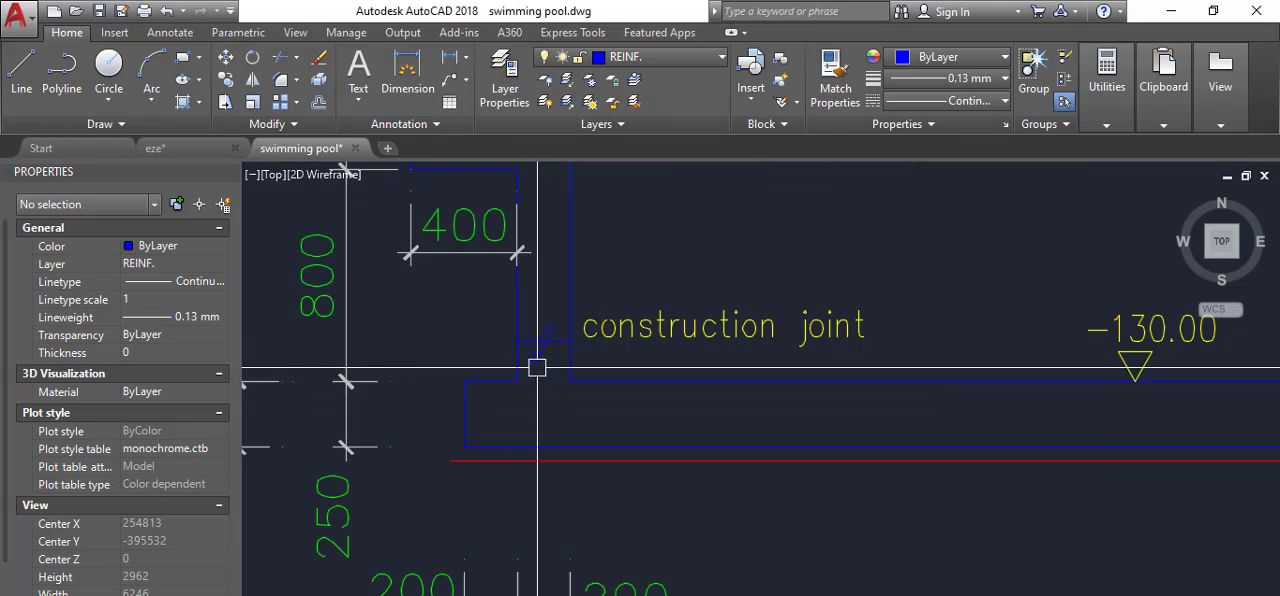
Add a vertical linear dimension from the top of the base slab to the construction joint on the wall's outer face.
type("D")
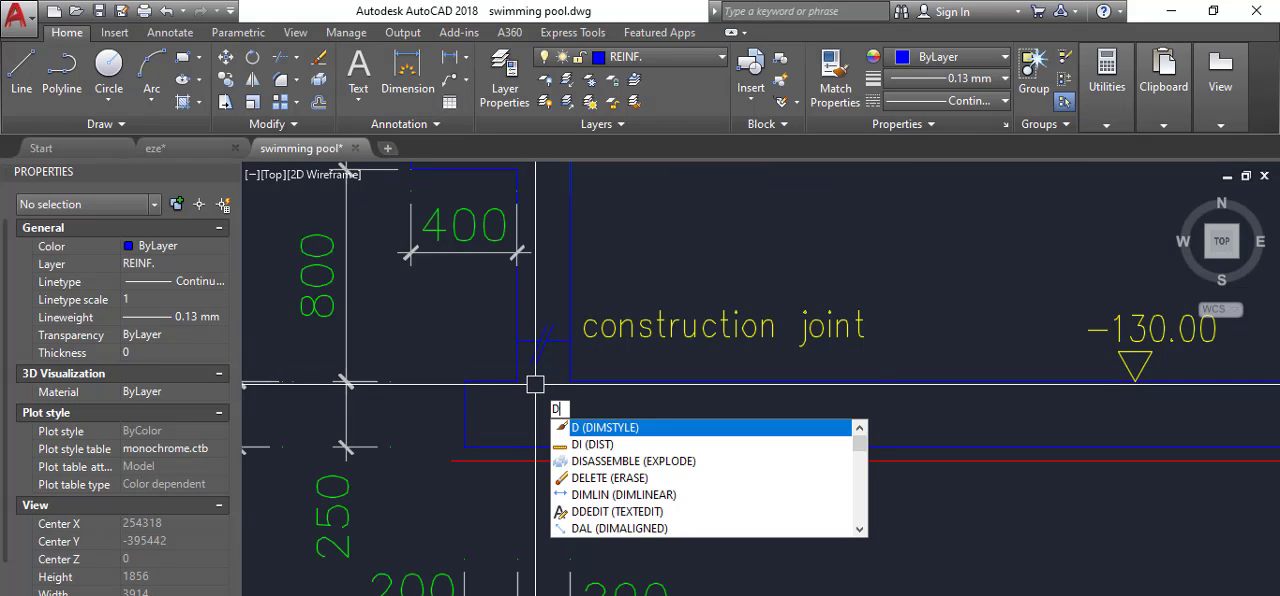
type("IMLI")
key("Return")
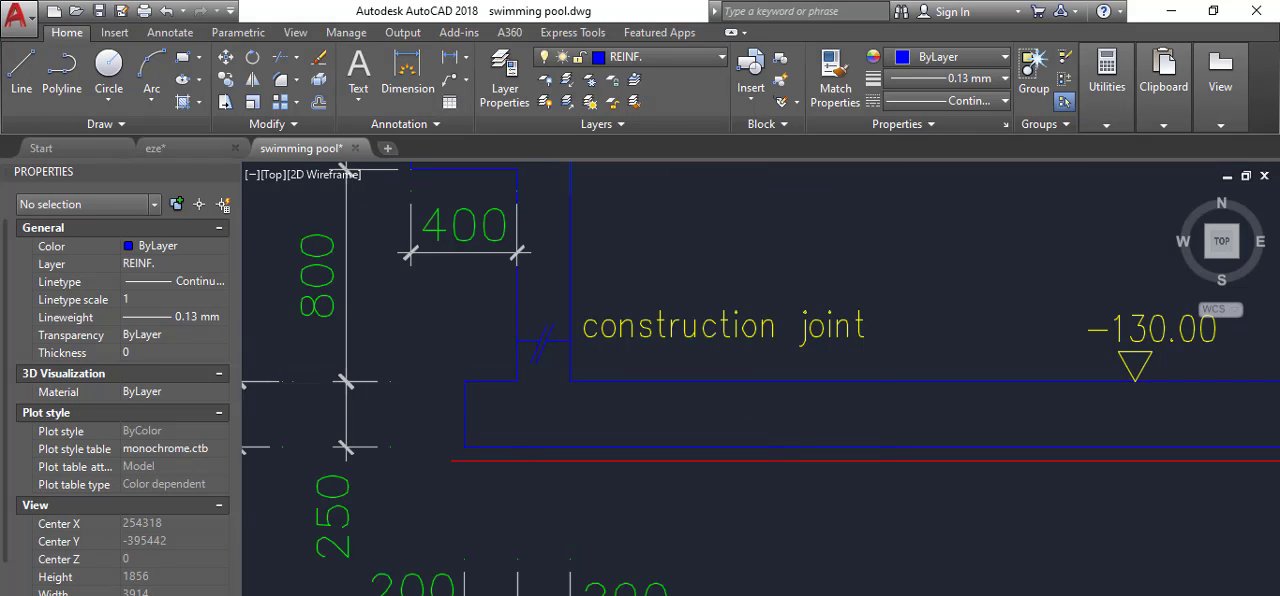
scroll(522, 383, "up", 4)
left_click(510, 377)
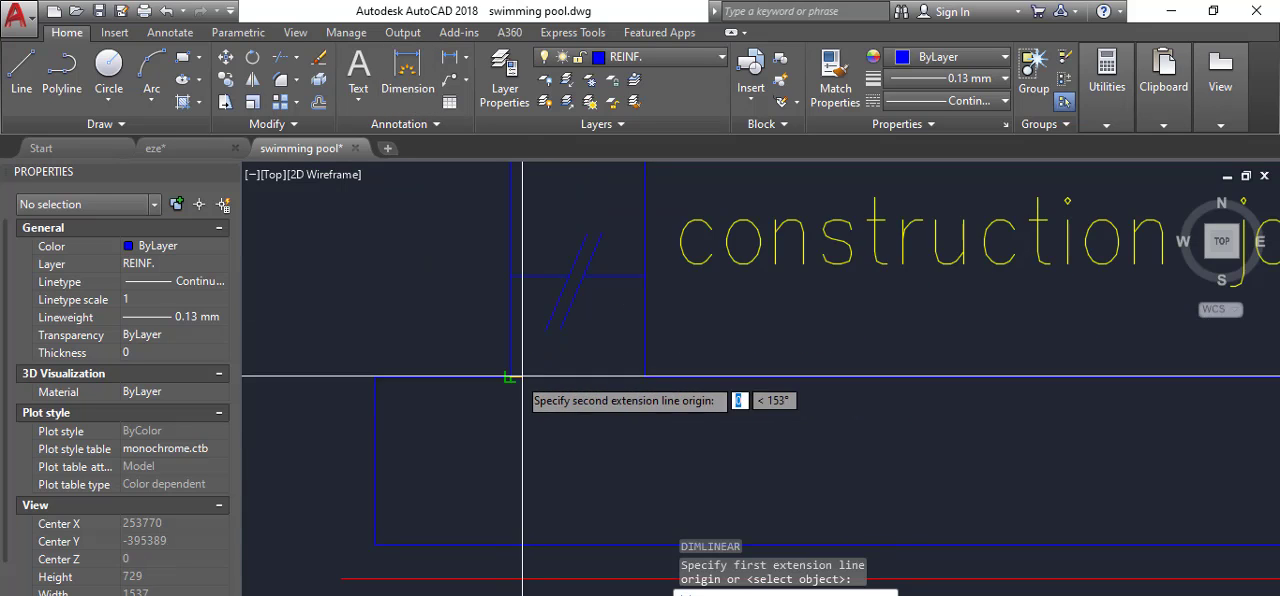
left_click(510, 275)
scroll(480, 290, "down", 4)
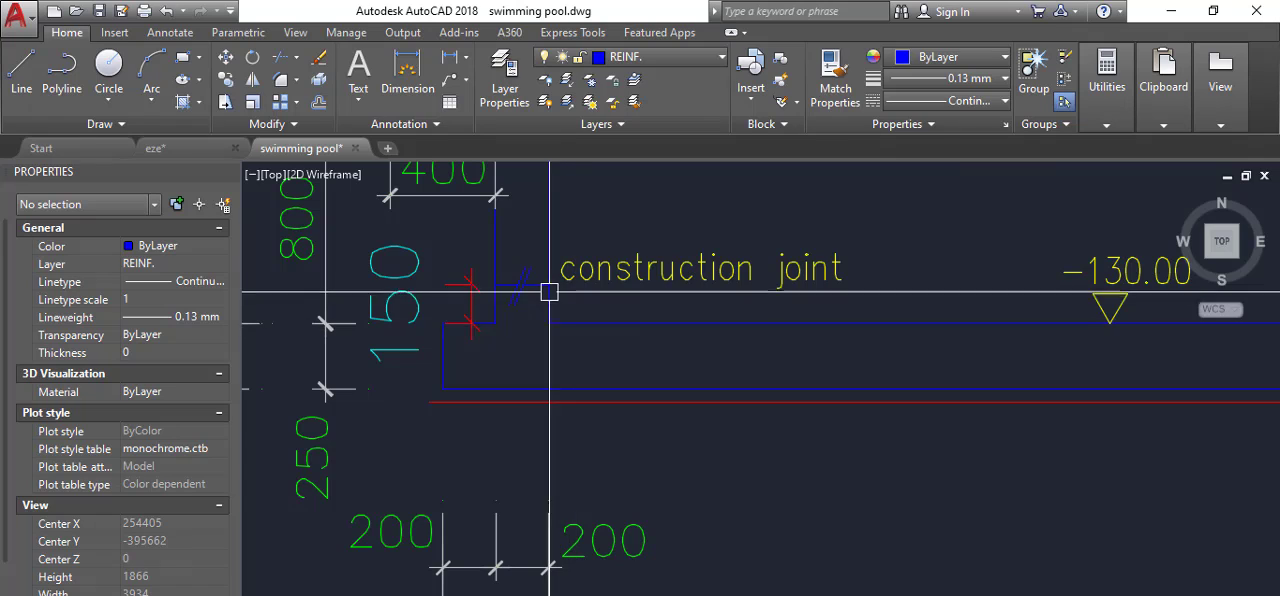
Examine the dimensioned construction joint and its position between the base slab and the pool wall in section 2-2.
scroll(494, 286, "down", 6)
scroll(500, 280, "up", 2)
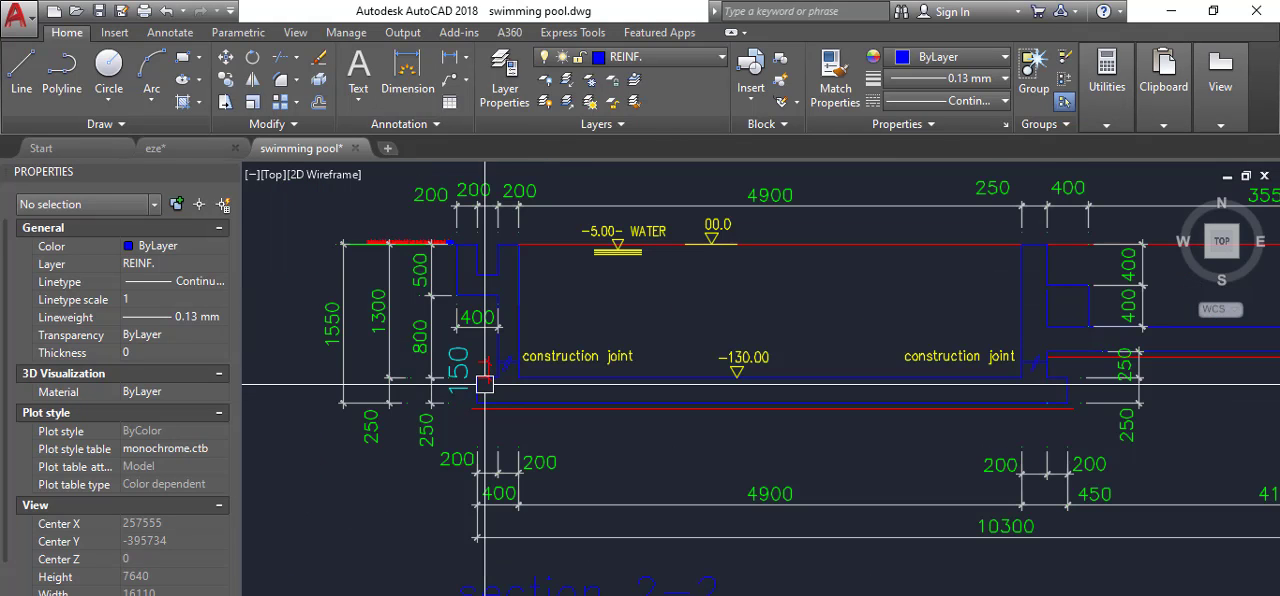
scroll(488, 295, "down", 2)
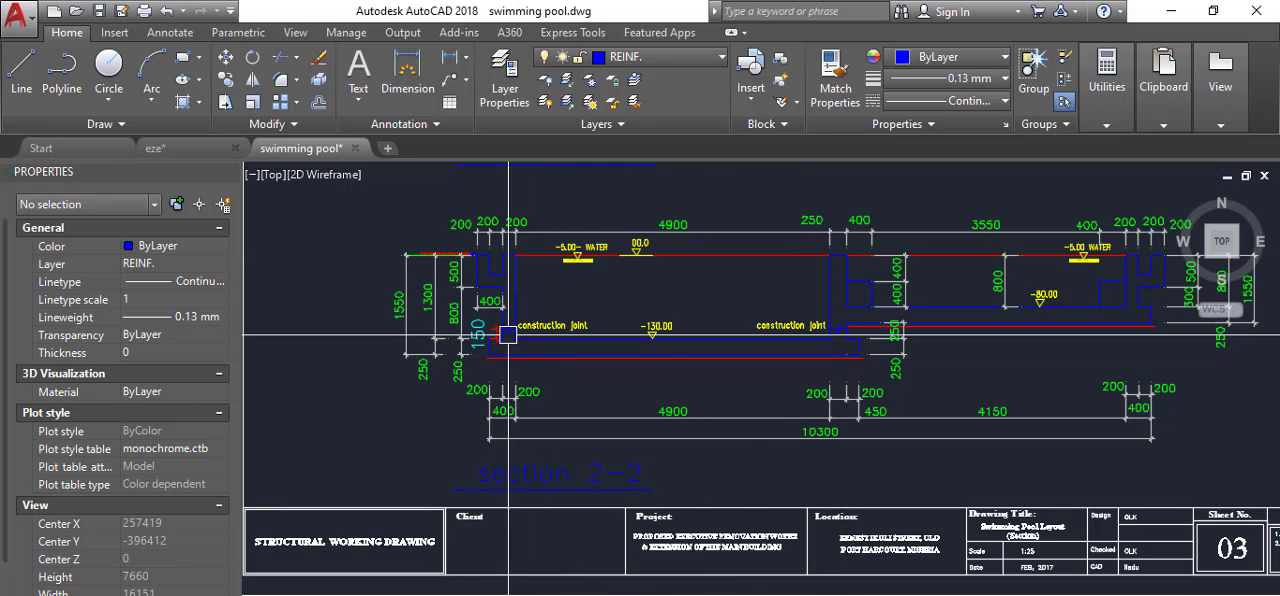
scroll(505, 333, "up", 4)
scroll(564, 345, "up", 3)
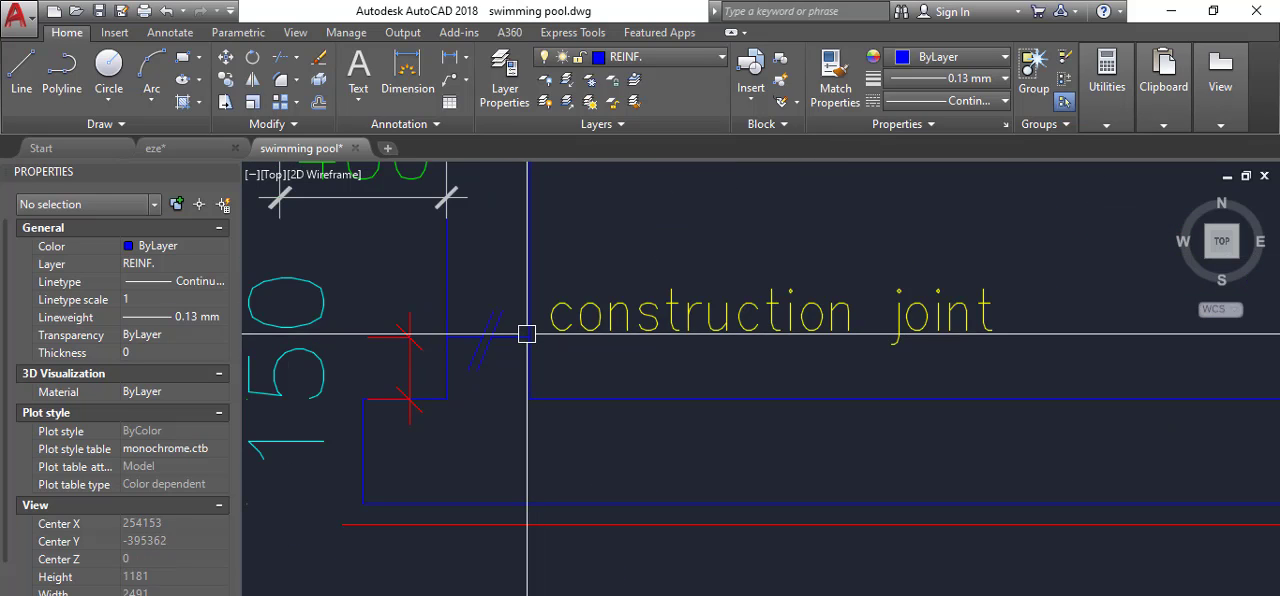
scroll(479, 350, "up", 3)
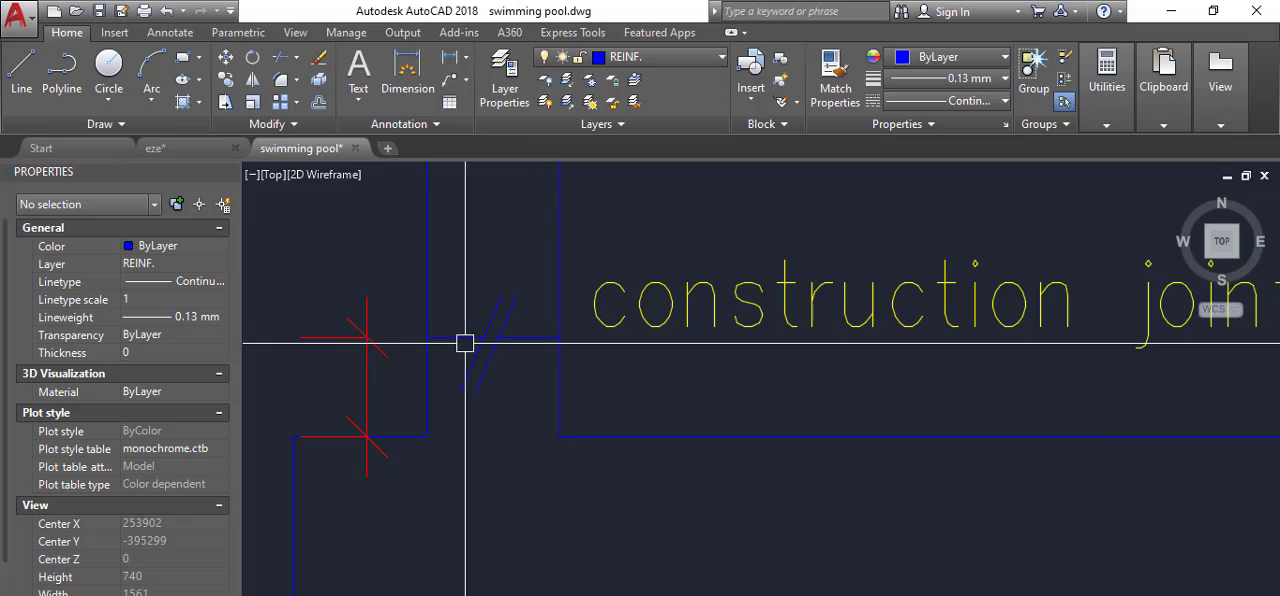
scroll(511, 344, "down", 2)
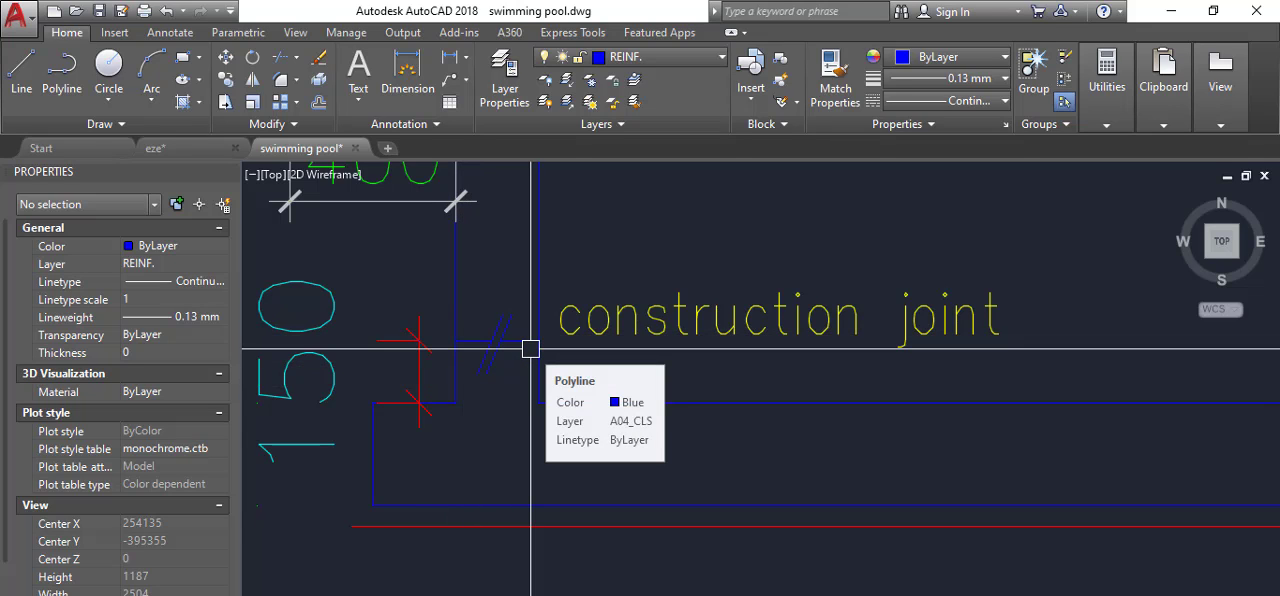
scroll(530, 348, "down", 4)
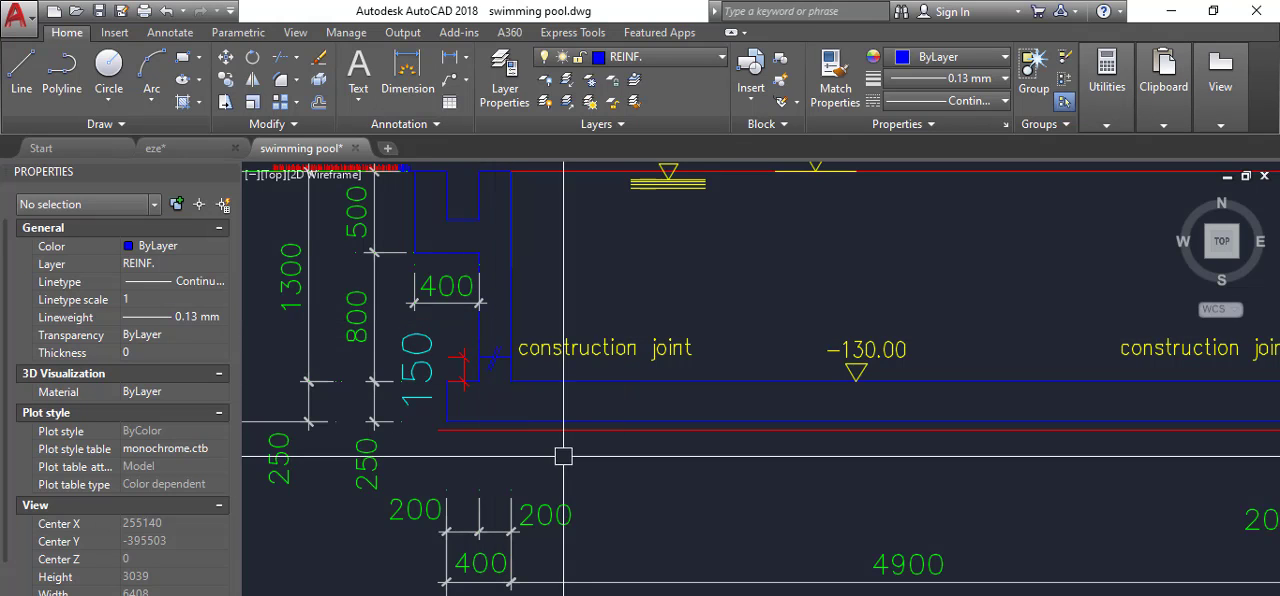
scroll(523, 351, "up", 2)
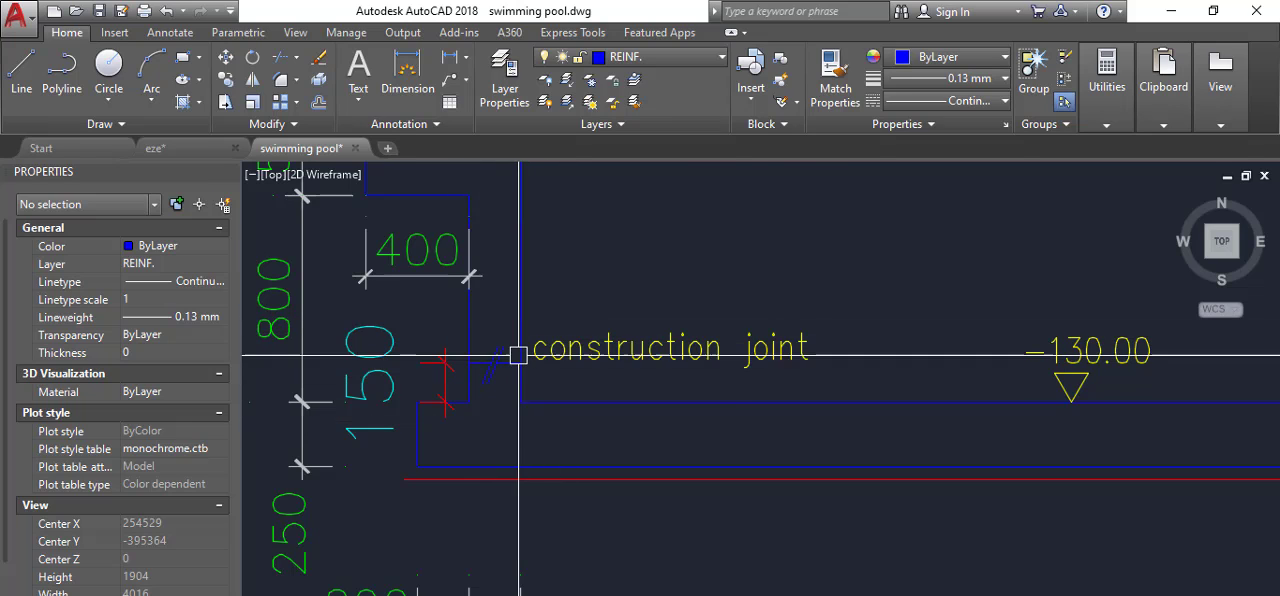
scroll(512, 358, "down", 3)
scroll(518, 366, "up", 3)
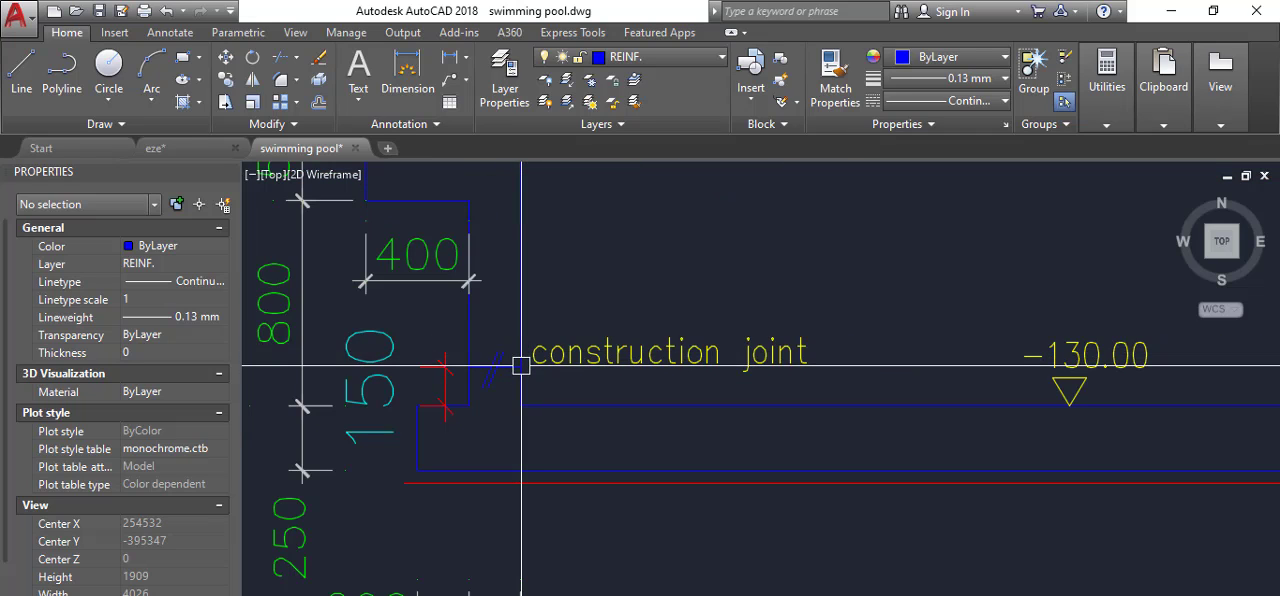
scroll(531, 366, "up", 2)
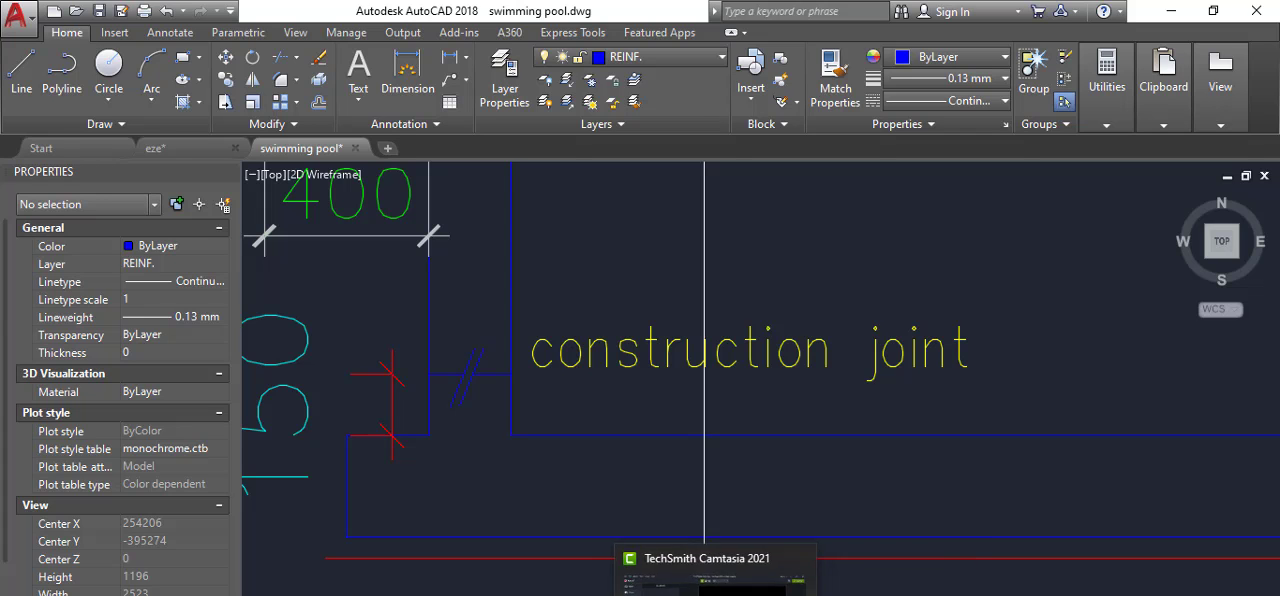
Switch to ProtaStructure and look over the Storey 1 plan with its beams, slabs and columns.
left_click(712, 577)
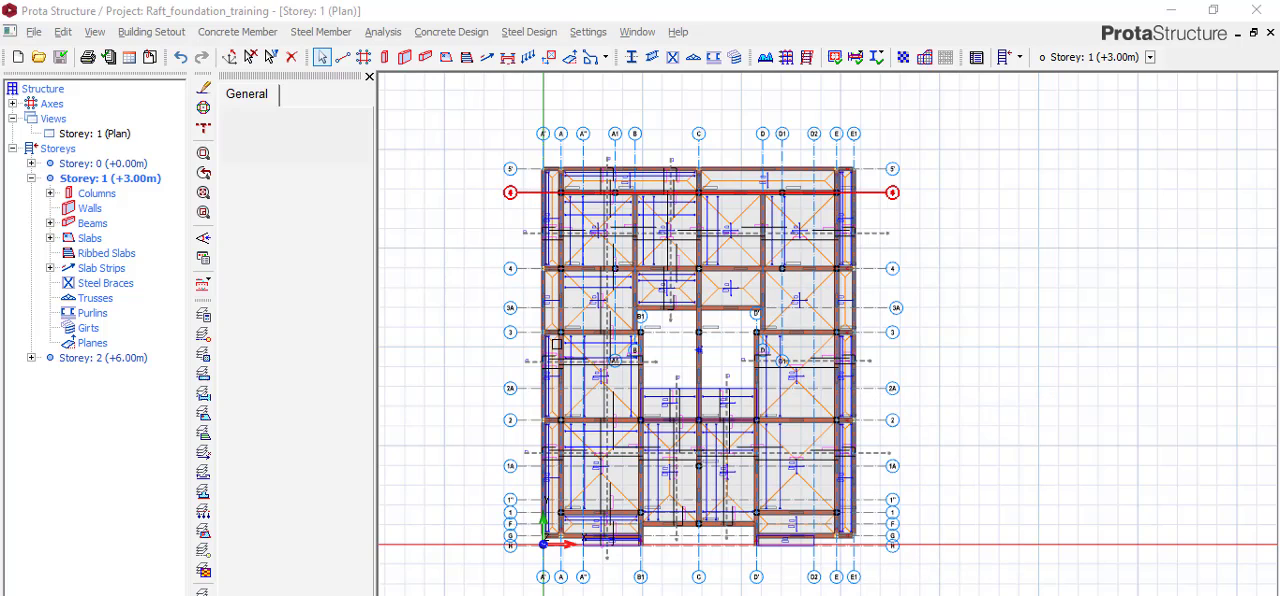
scroll(698, 348, "down", 1)
scroll(682, 430, "up", 4)
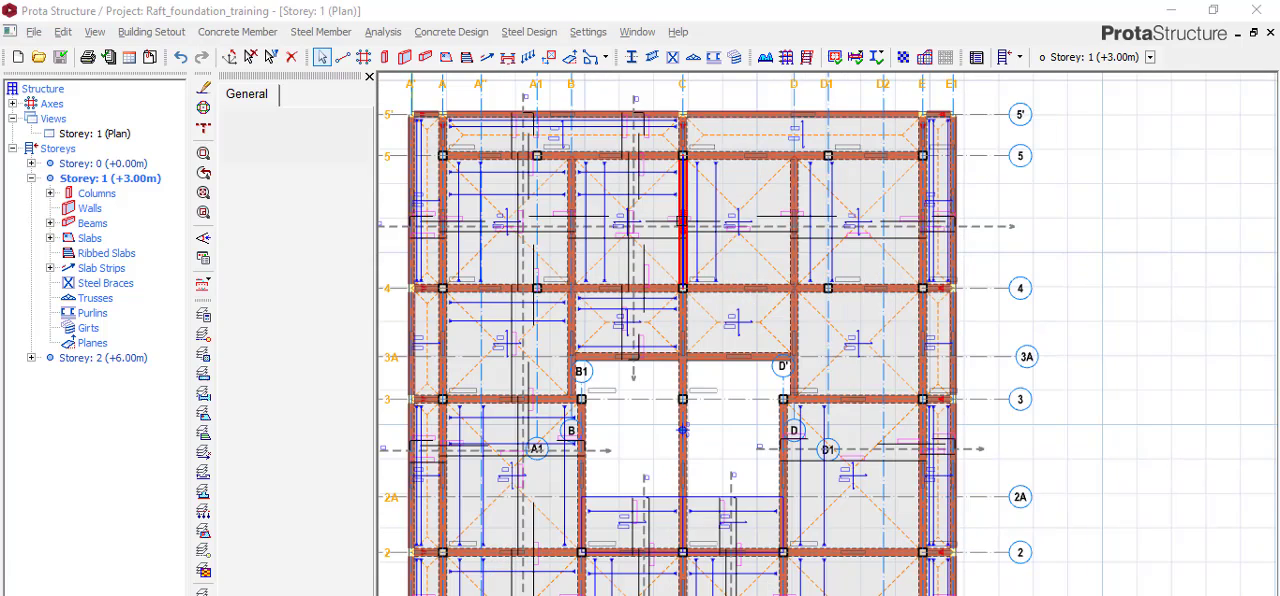
scroll(601, 220, "down", 3)
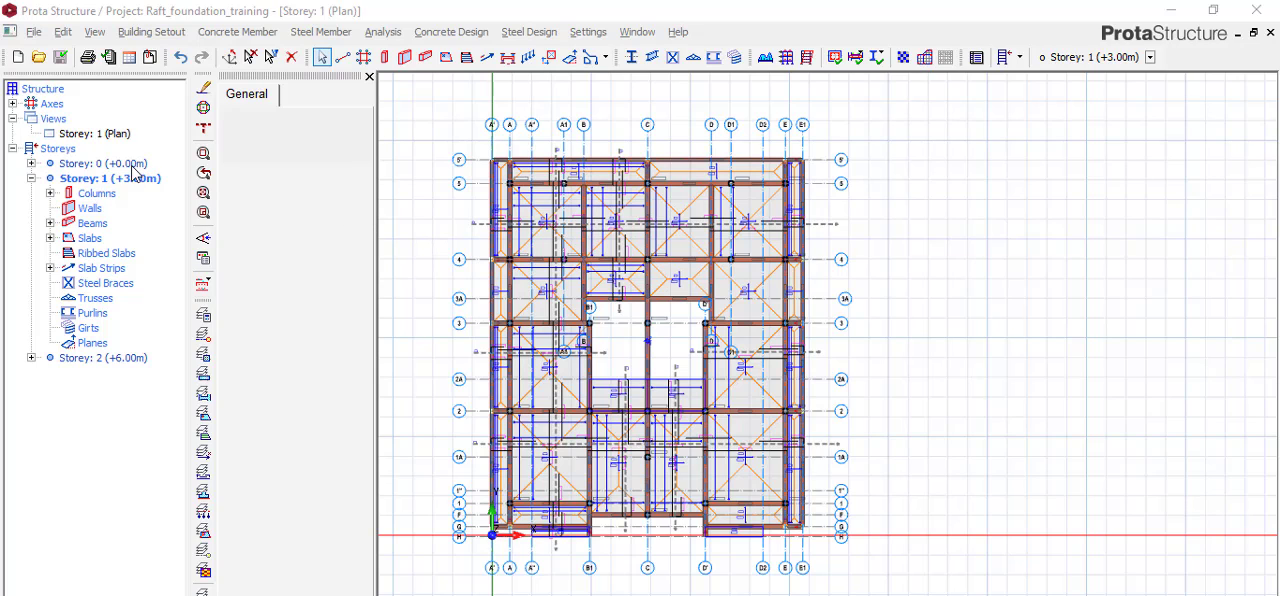
scroll(458, 170, "down", 2)
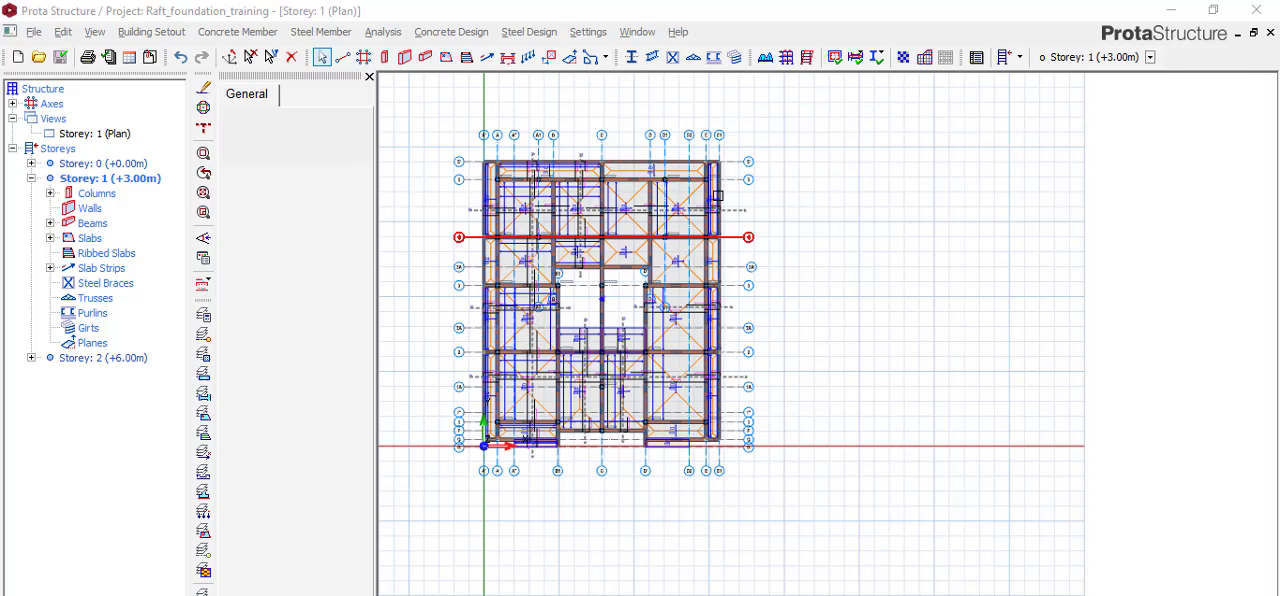
mouse_move(717, 276)
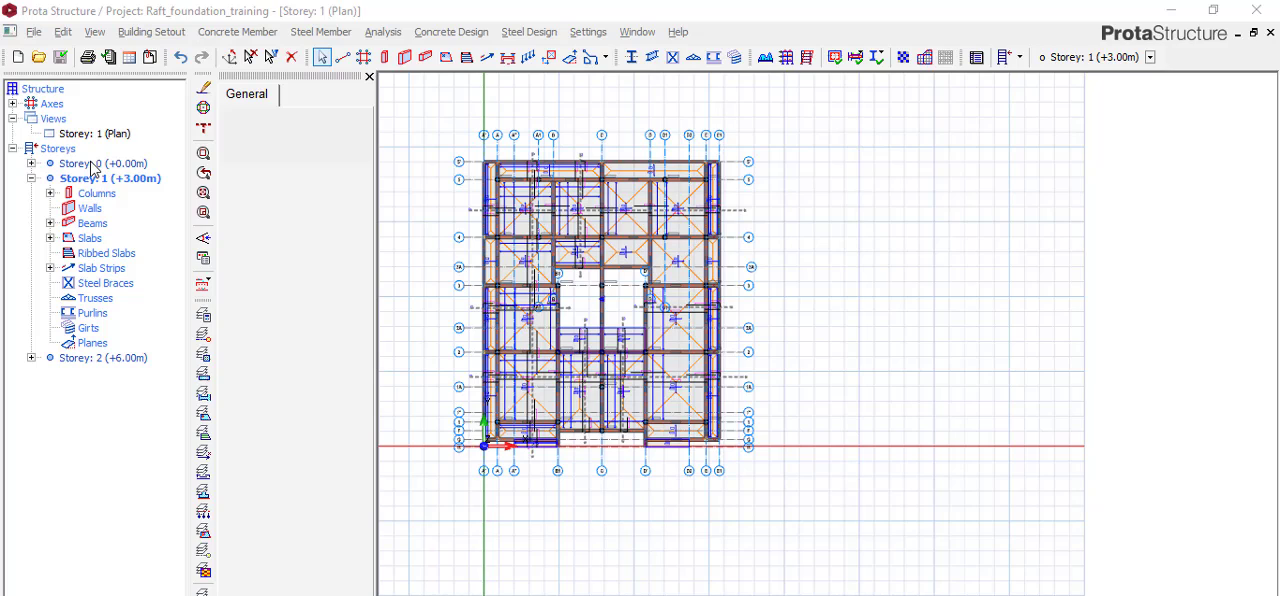
Open the Storey 0 (+0.00m) plan and show its slab strips.
double_click(92, 167)
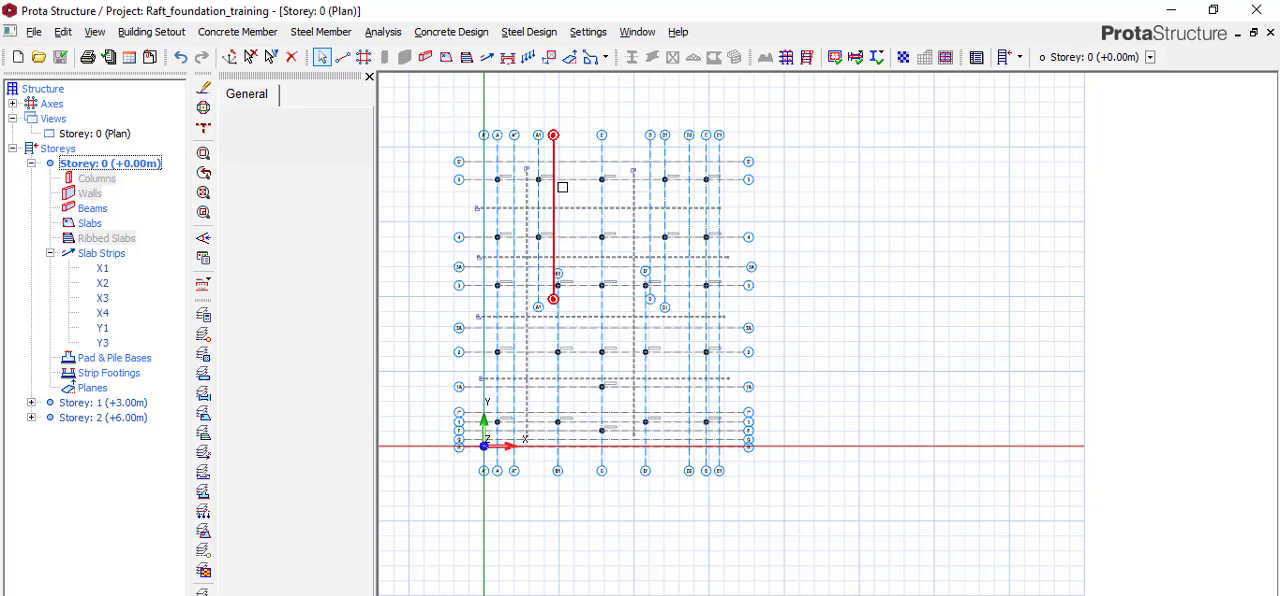
scroll(512, 172, "up", 3)
scroll(512, 176, "up", 2)
scroll(669, 183, "down", 5)
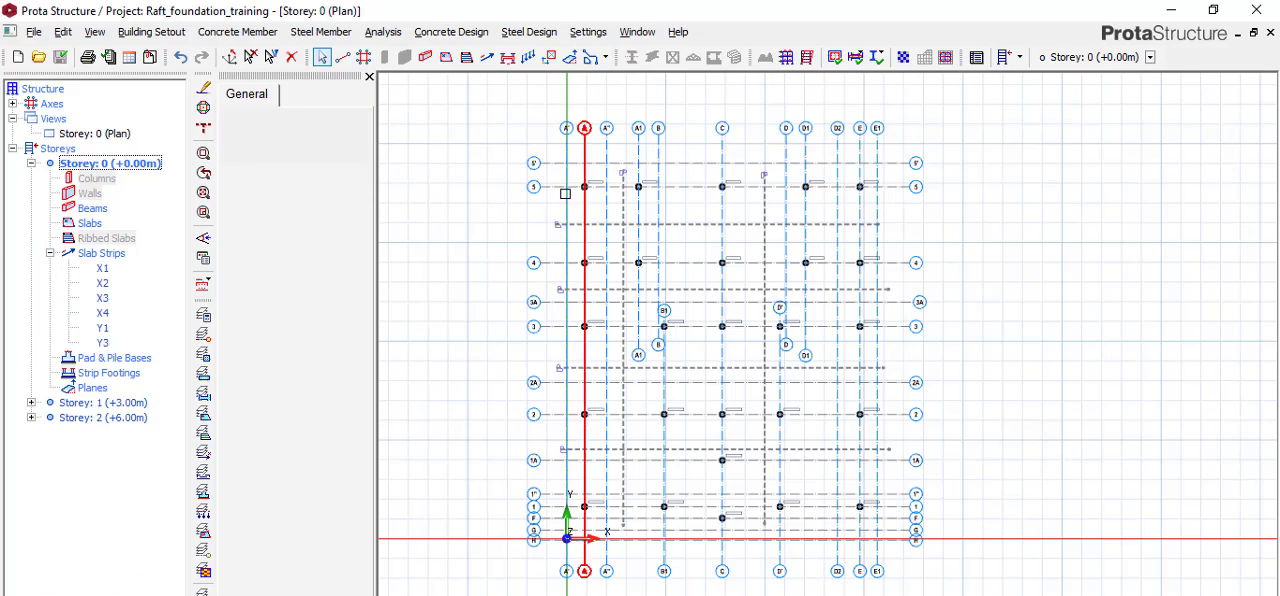
scroll(690, 190, "up", 4)
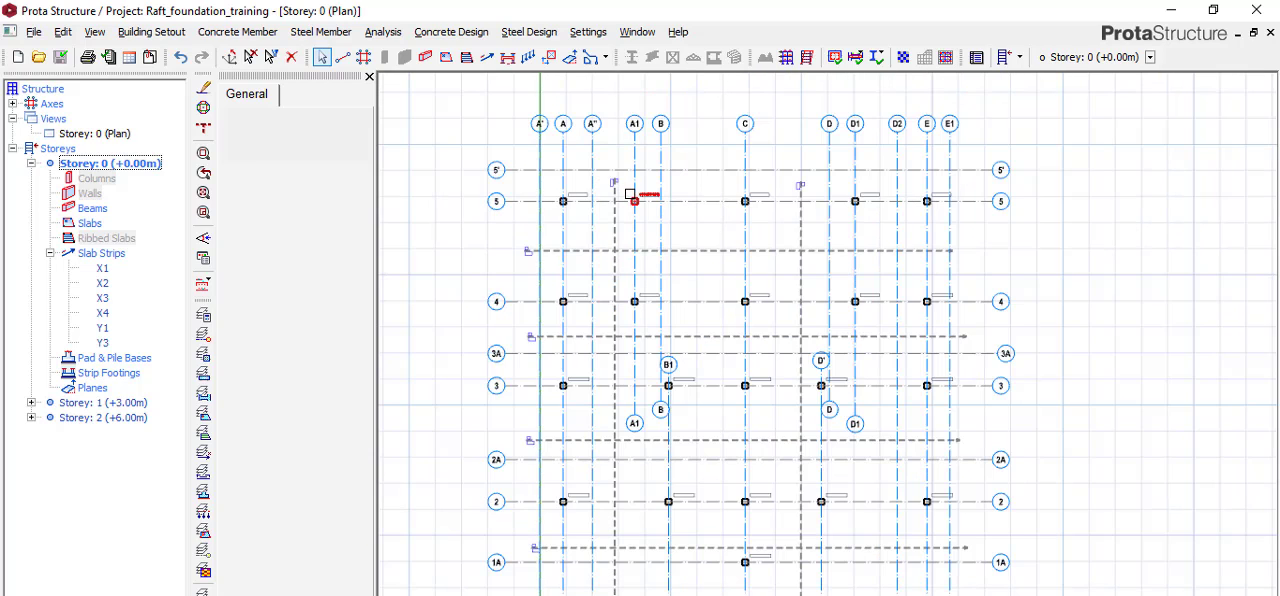
Delete all the slab strips in both directions from the Storey 0 plan.
left_click(612, 185)
key("Delete")
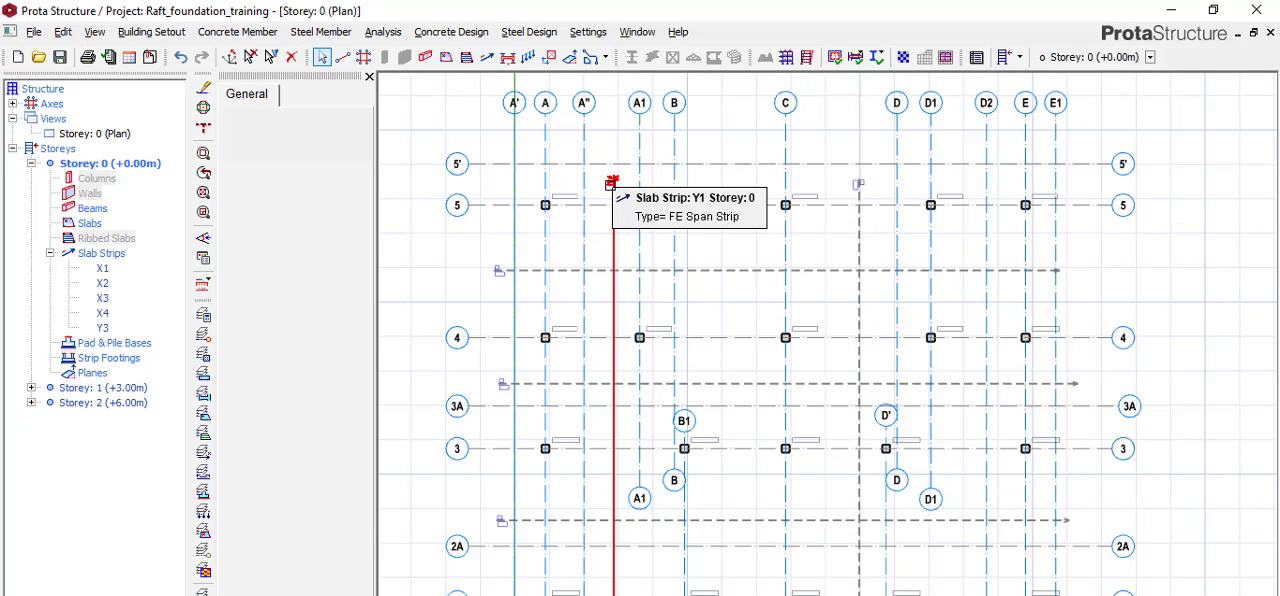
left_click(508, 270)
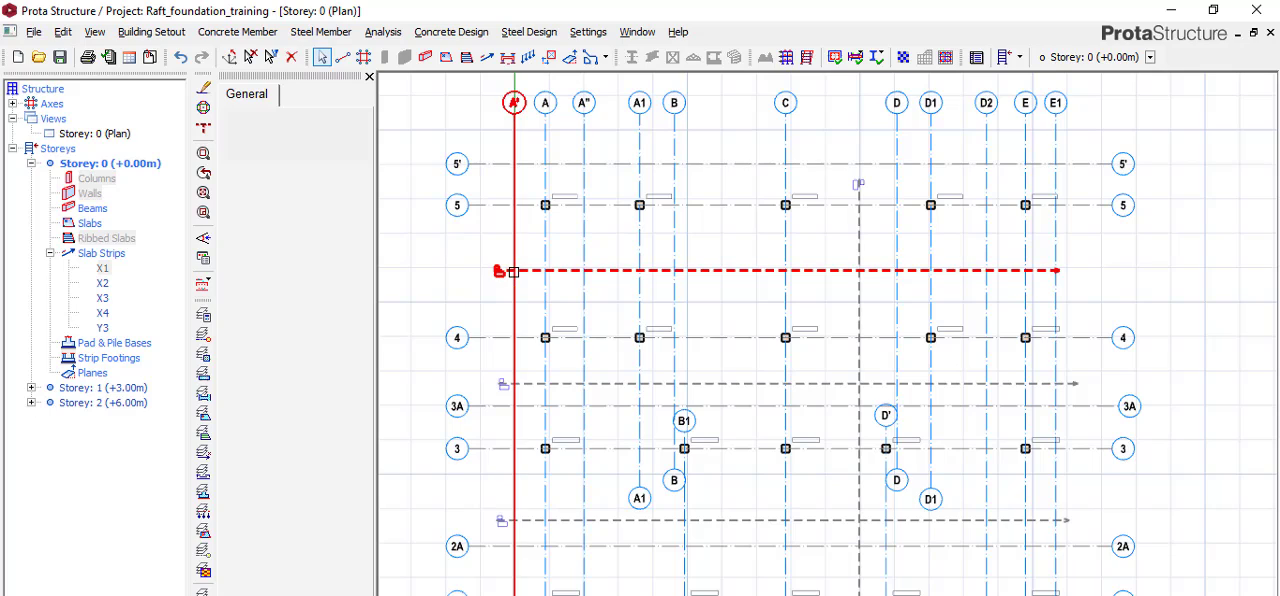
key("Delete")
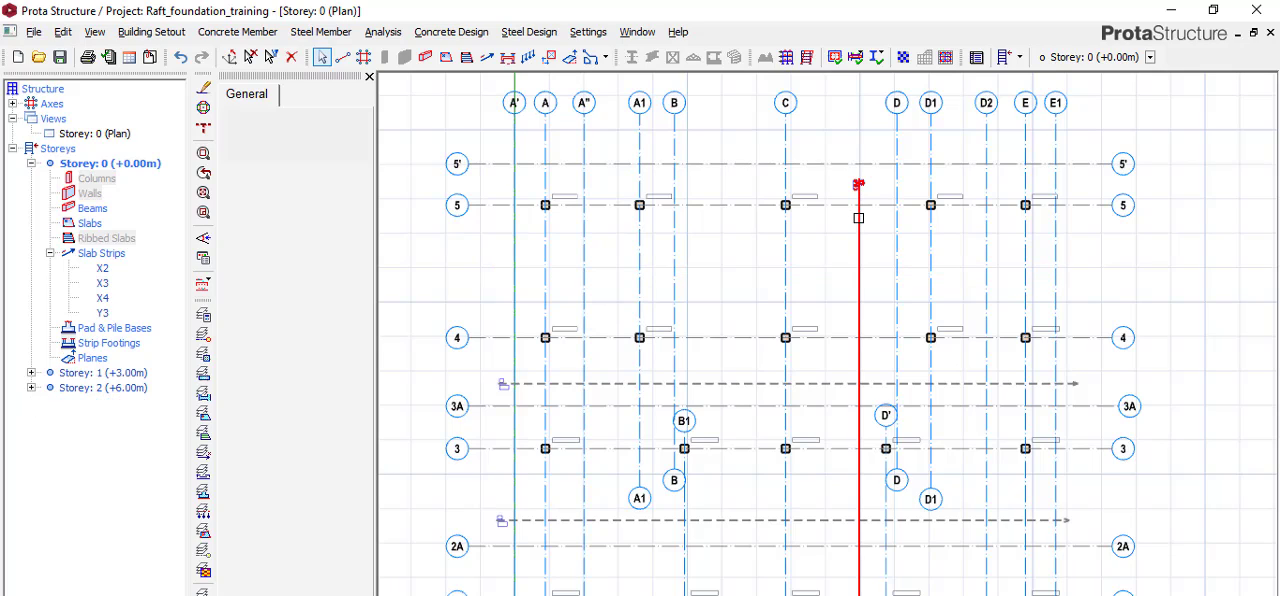
left_click(850, 222)
key("Delete")
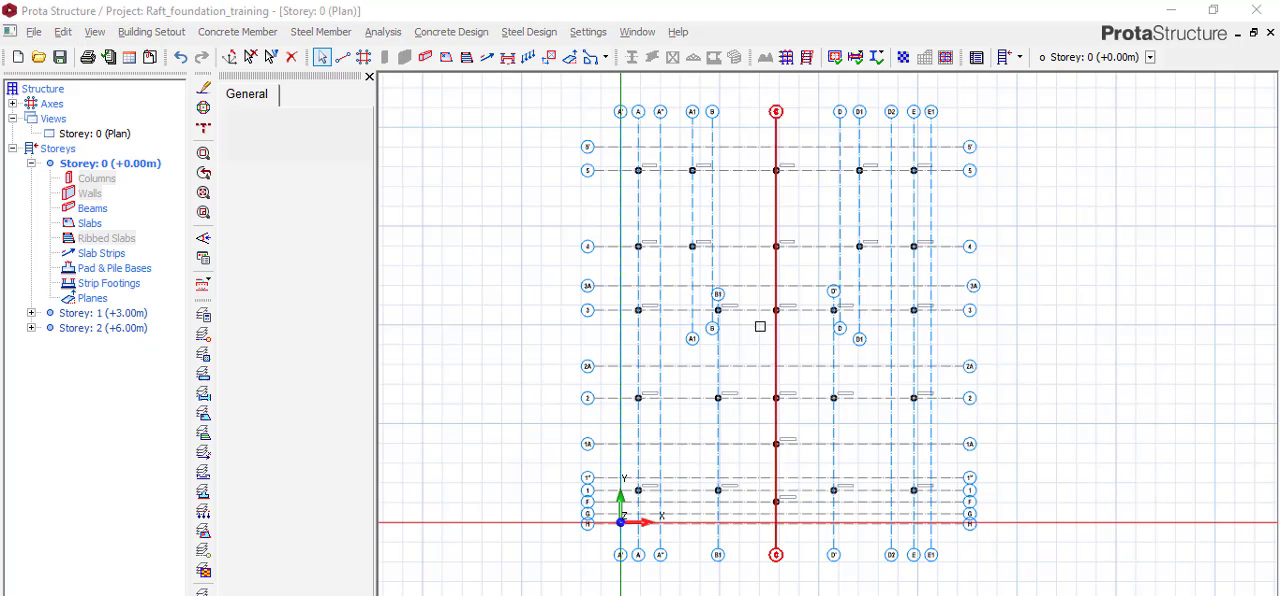
Review the column layout on the Storey 0 plan, and switch to eze.dwg in AutoCAD to examine the column footing section.
scroll(650, 185, "up", 4)
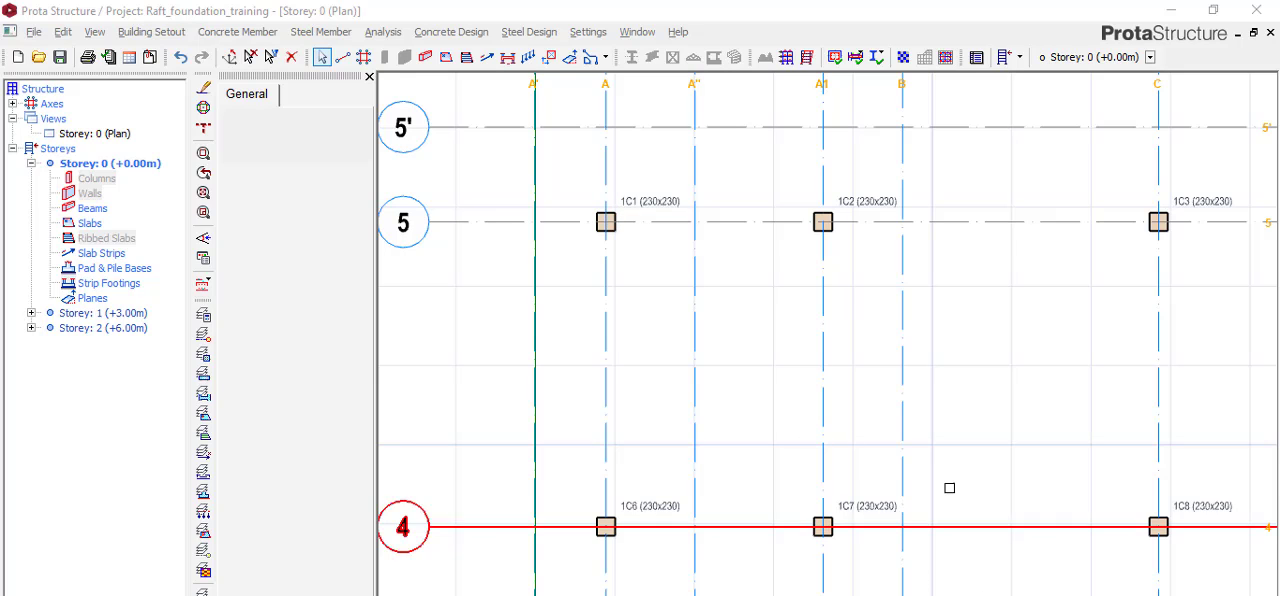
scroll(608, 218, "down", 2)
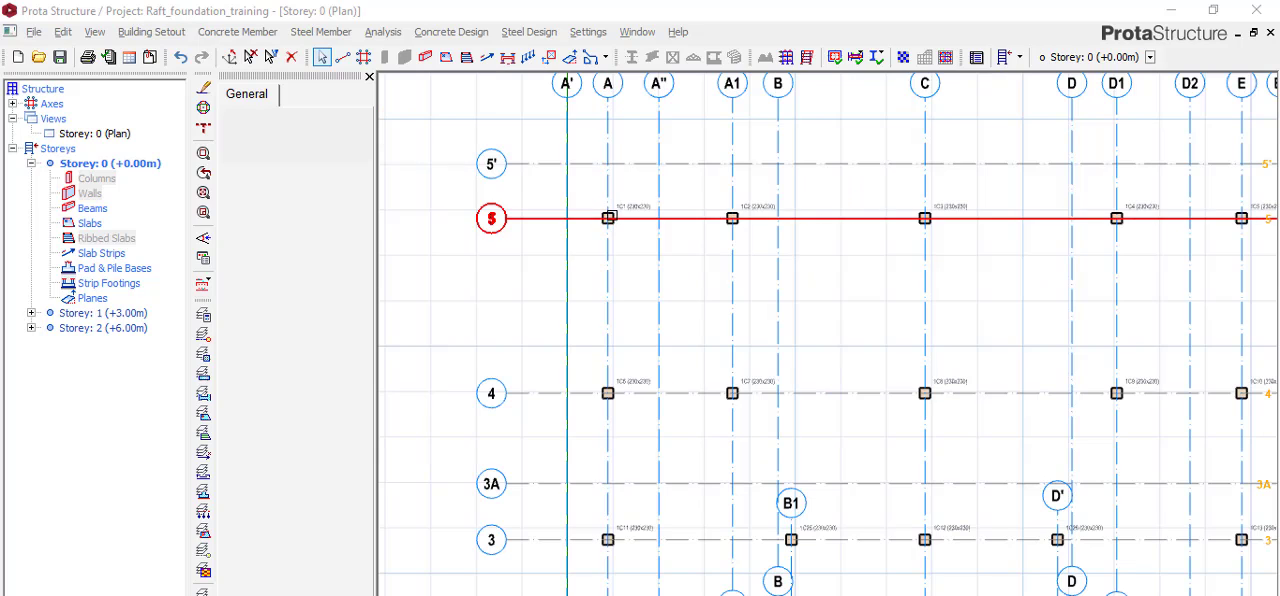
scroll(610, 210, "down", 2)
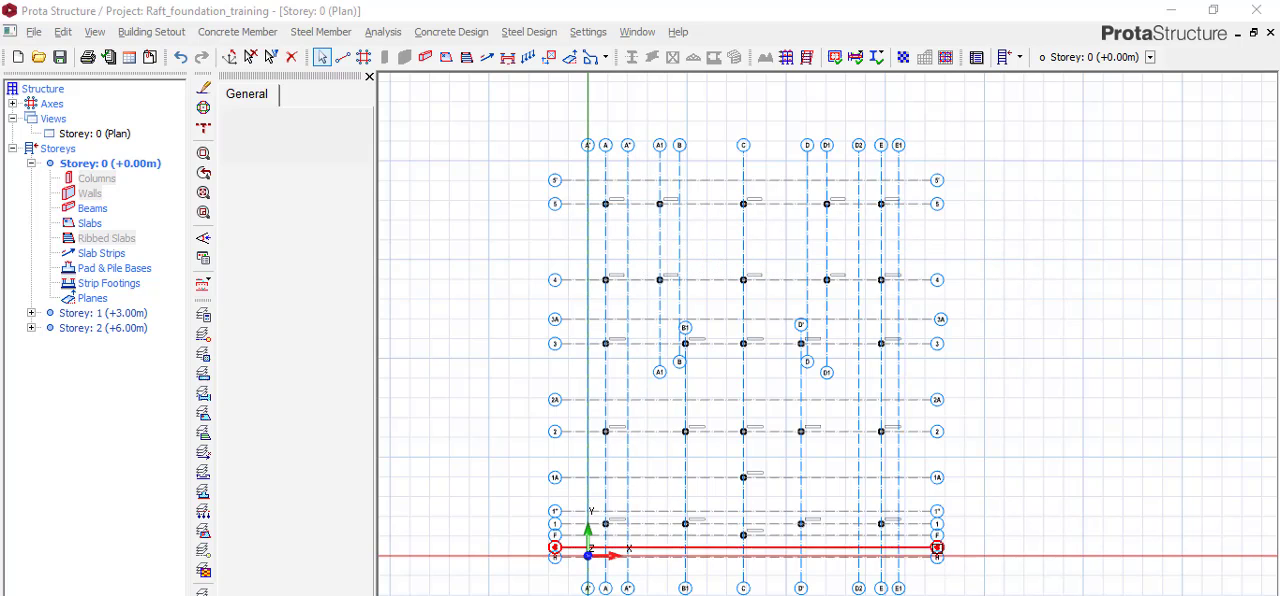
mouse_move(757, 595)
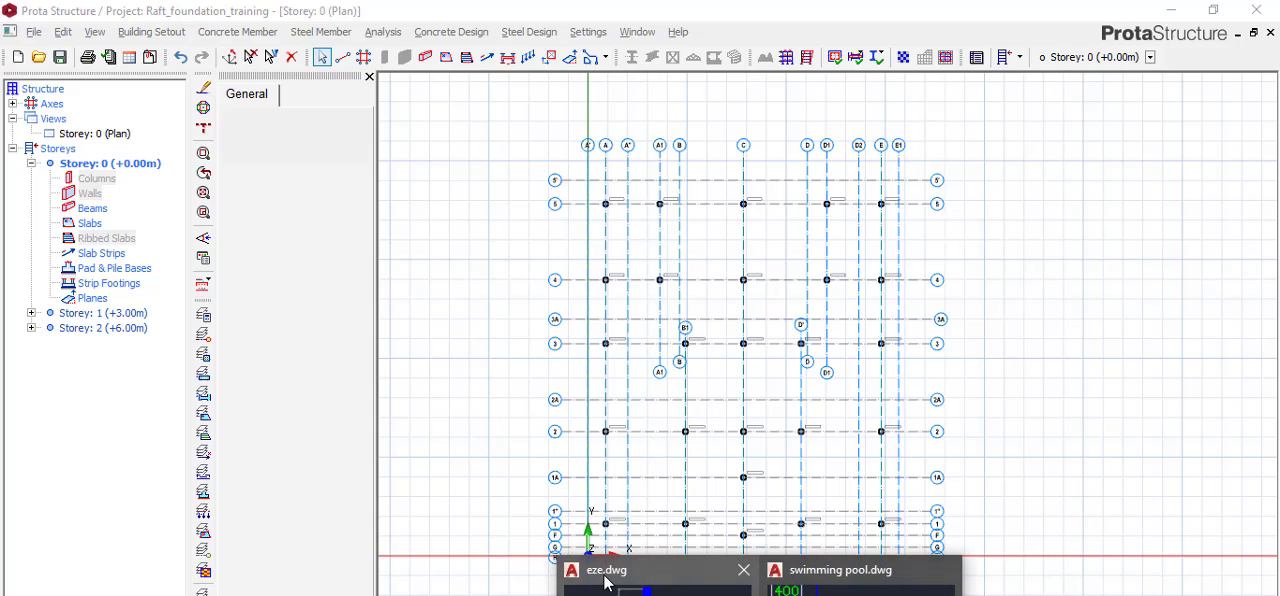
left_click(606, 580)
scroll(694, 329, "down", 2)
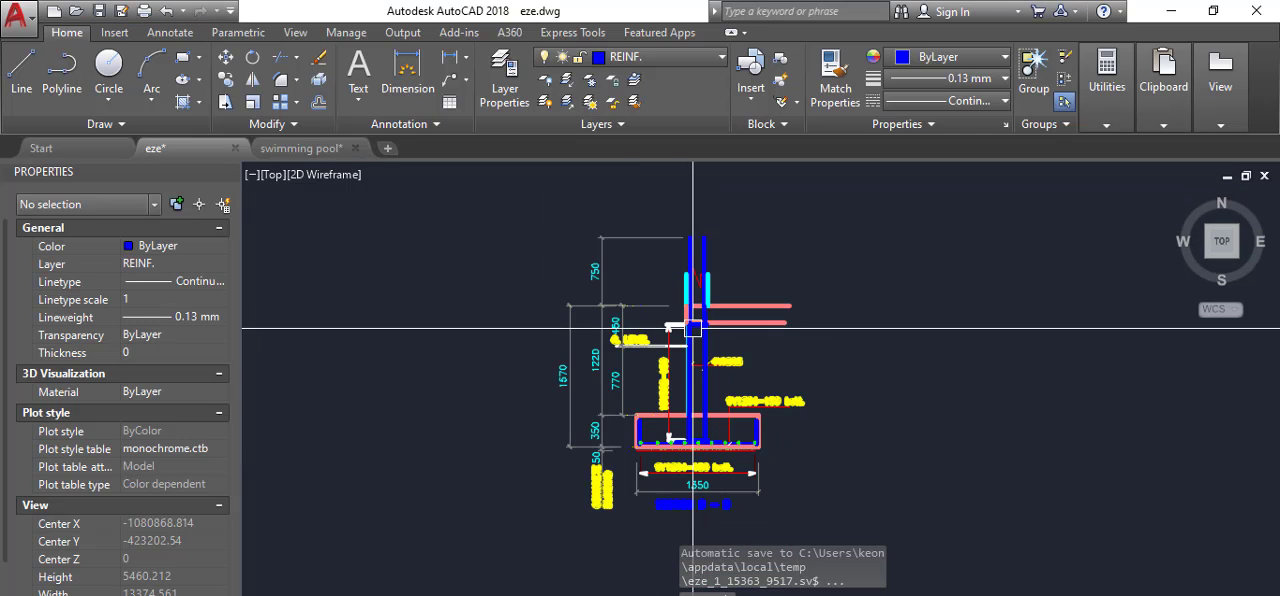
scroll(693, 411, "up", 2)
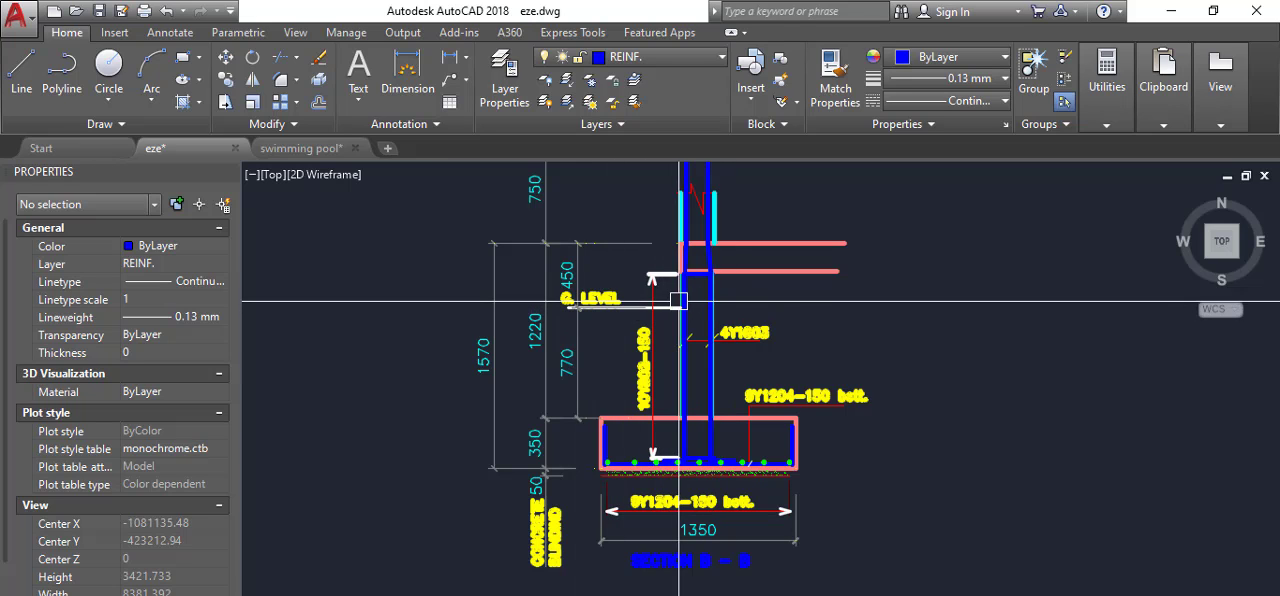
Examine the column footing Section B - B, covering the ground level line, the level dimensions and the column reinforcement.
mouse_move(681, 325)
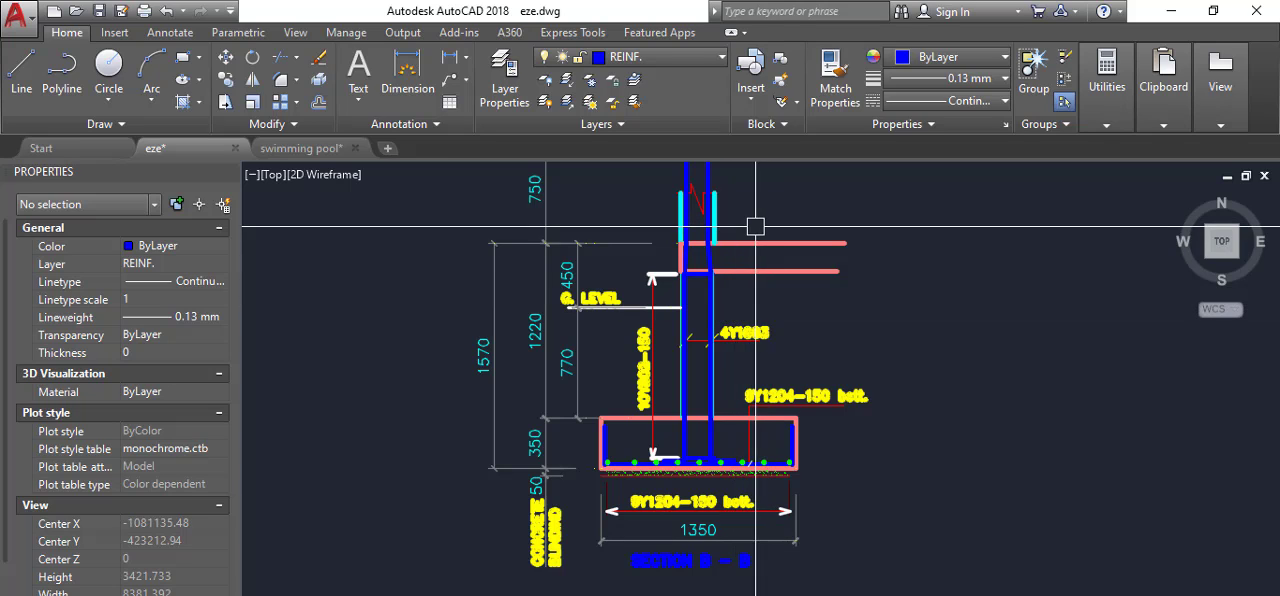
mouse_move(726, 246)
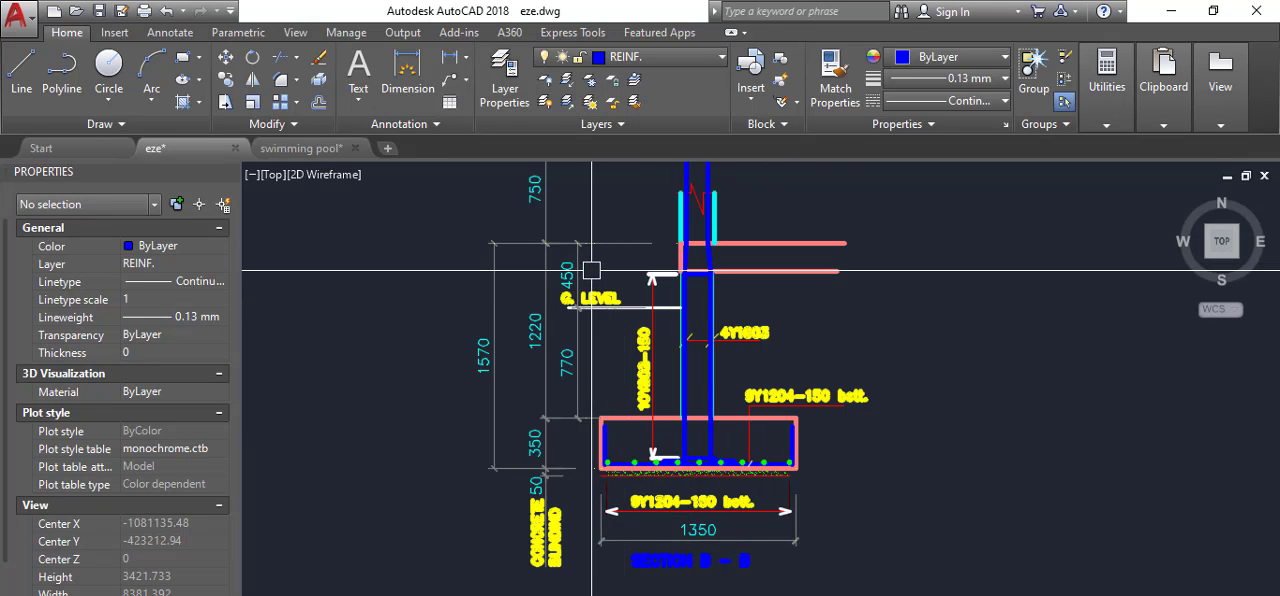
scroll(586, 265, "up", 2)
scroll(683, 248, "down", 2)
scroll(700, 250, "up", 2)
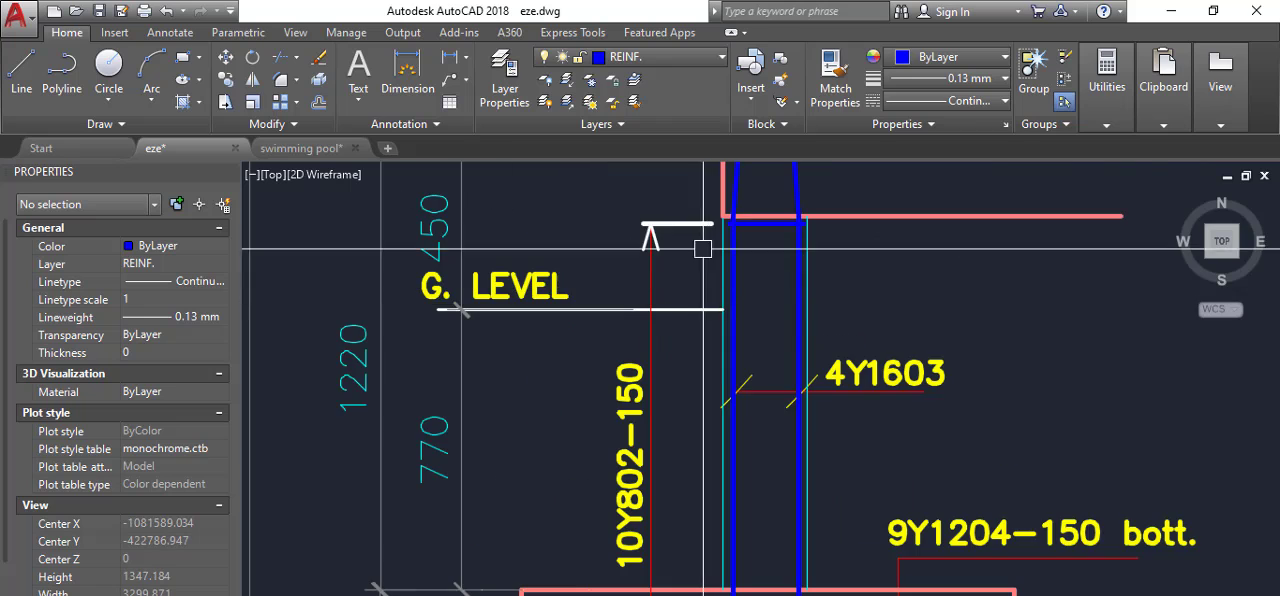
scroll(700, 294, "down", 2)
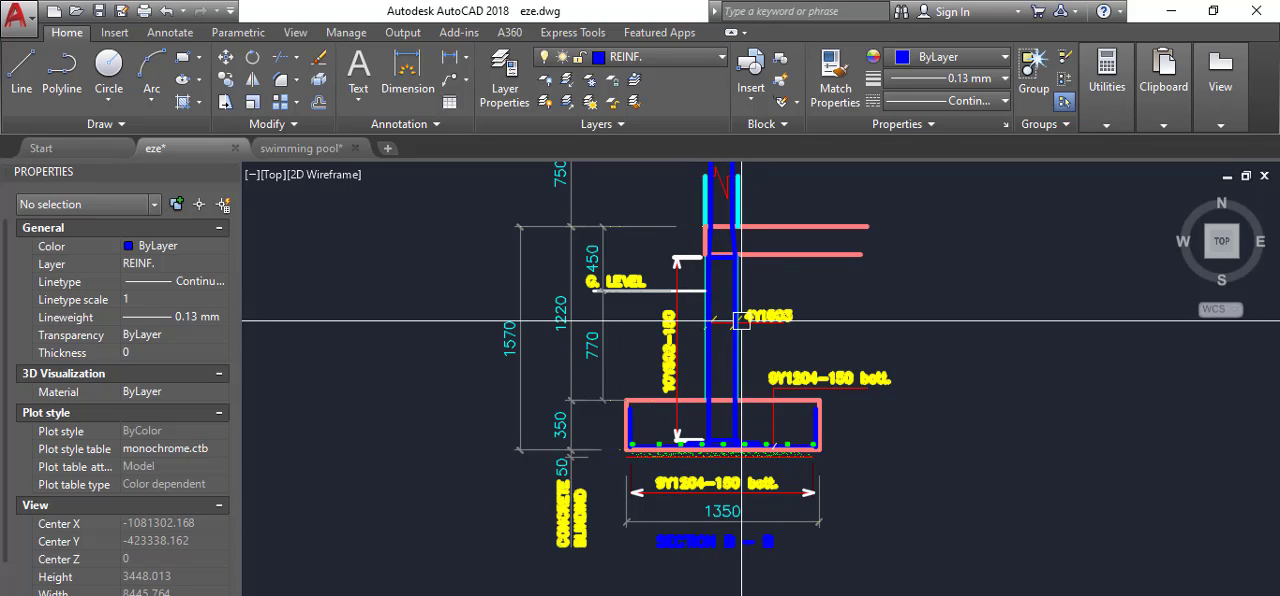
mouse_move(741, 321)
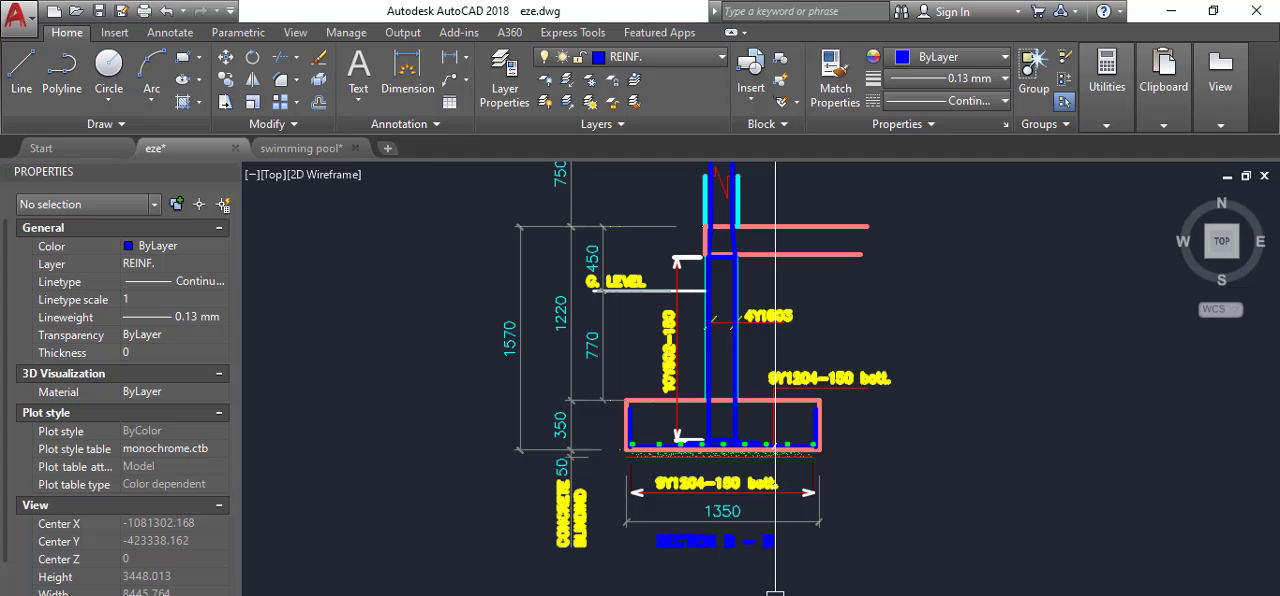
Switch to ProtaStructure and model beams 230 mm wide and 1000 mm deep along axis 5 from axis A to E.
left_click(700, 585)
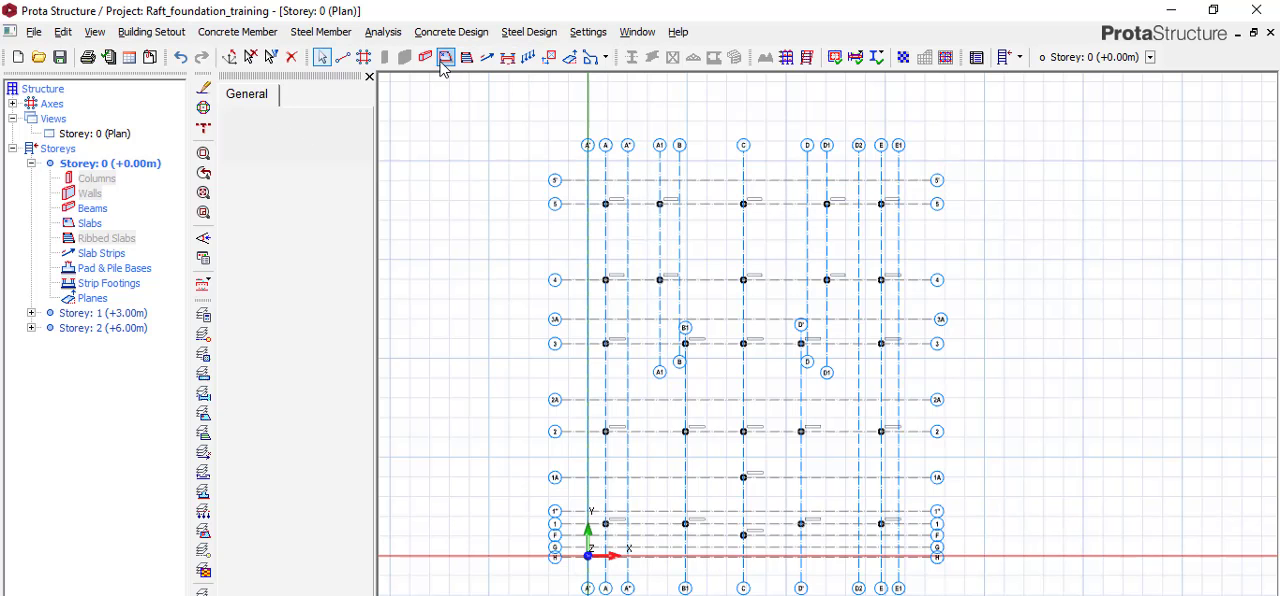
key("b")
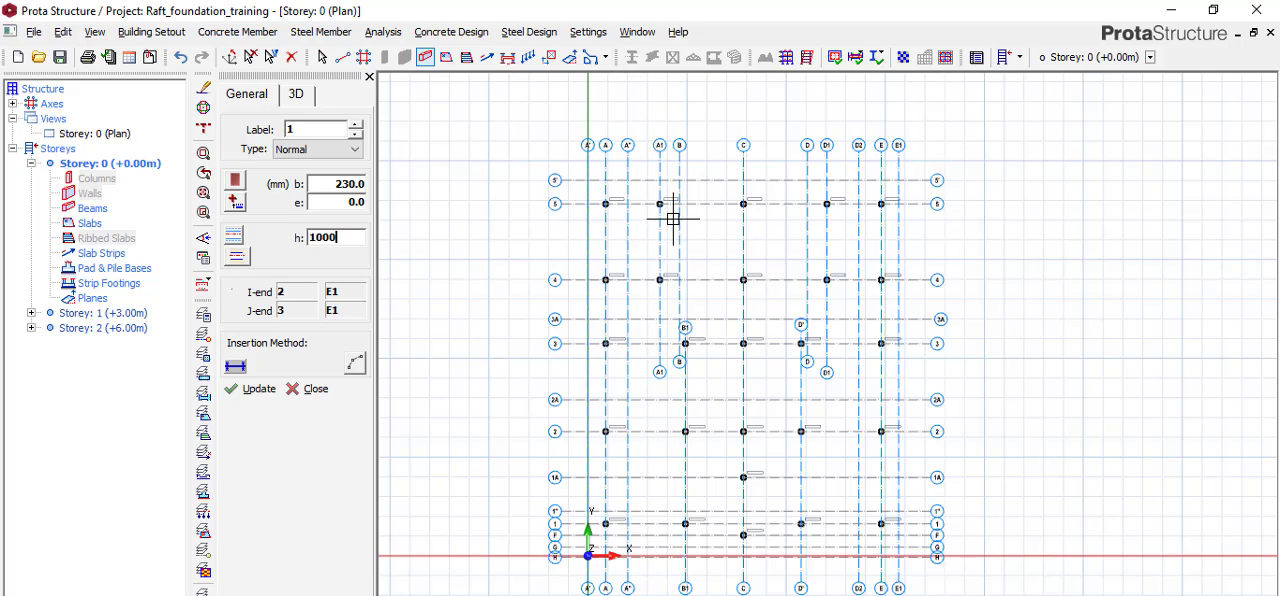
left_click(606, 204)
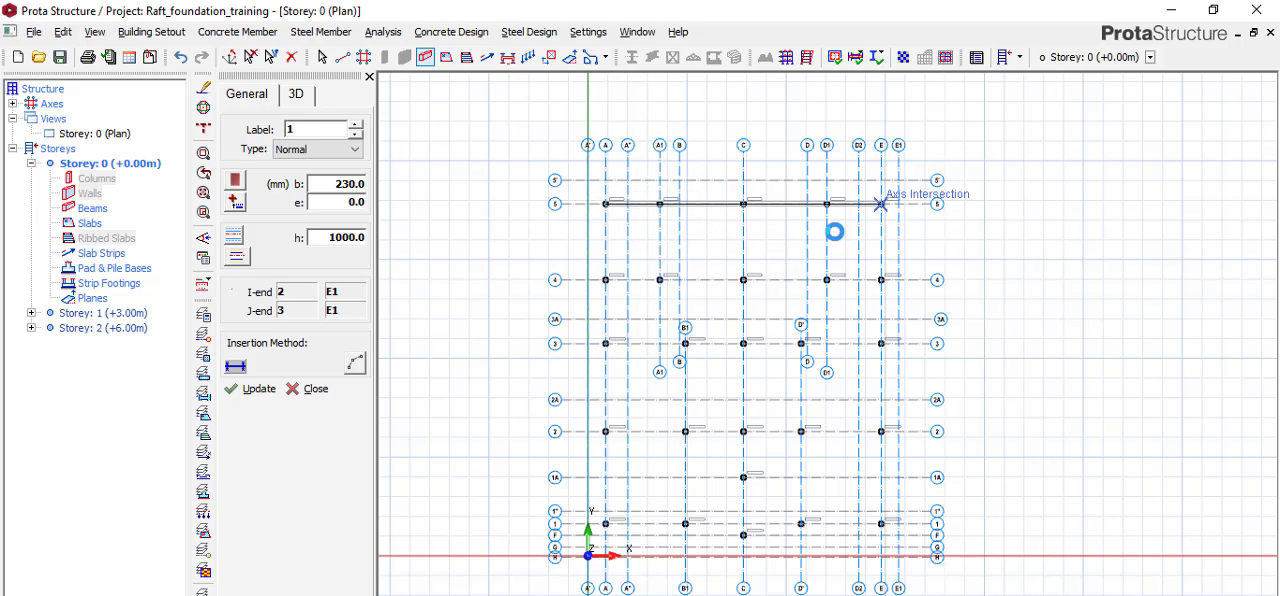
Add 230 x 1000 mm beams along axes 4, 3 and 2, each running from axis A to axis E.
left_click(608, 281)
left_click(879, 280)
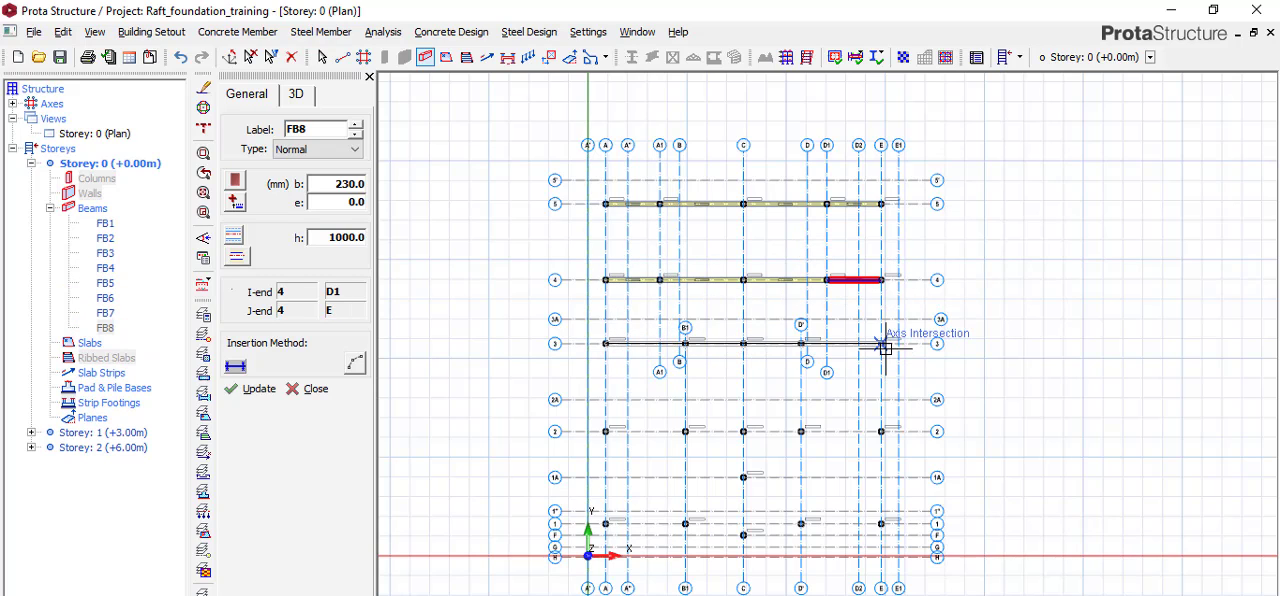
left_click(851, 370)
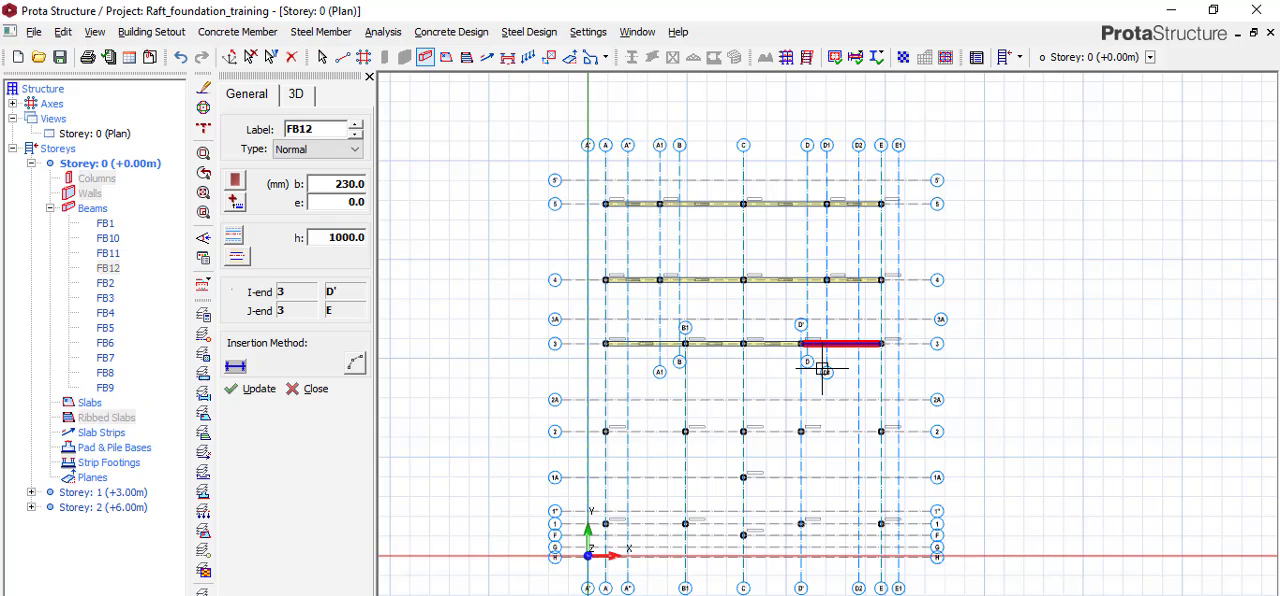
left_click(605, 431)
left_click(875, 427)
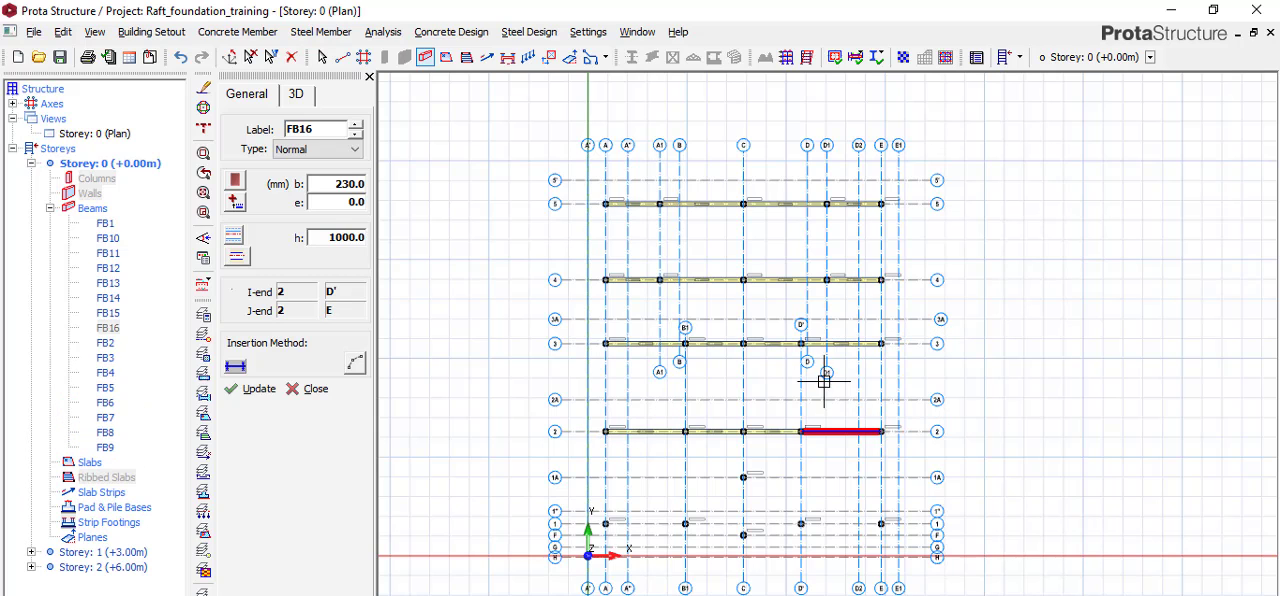
Add two beams on axis 1, one from axis A to B1 and one from axis D' to E.
scroll(686, 320, "down", 3)
scroll(686, 434, "up", 5)
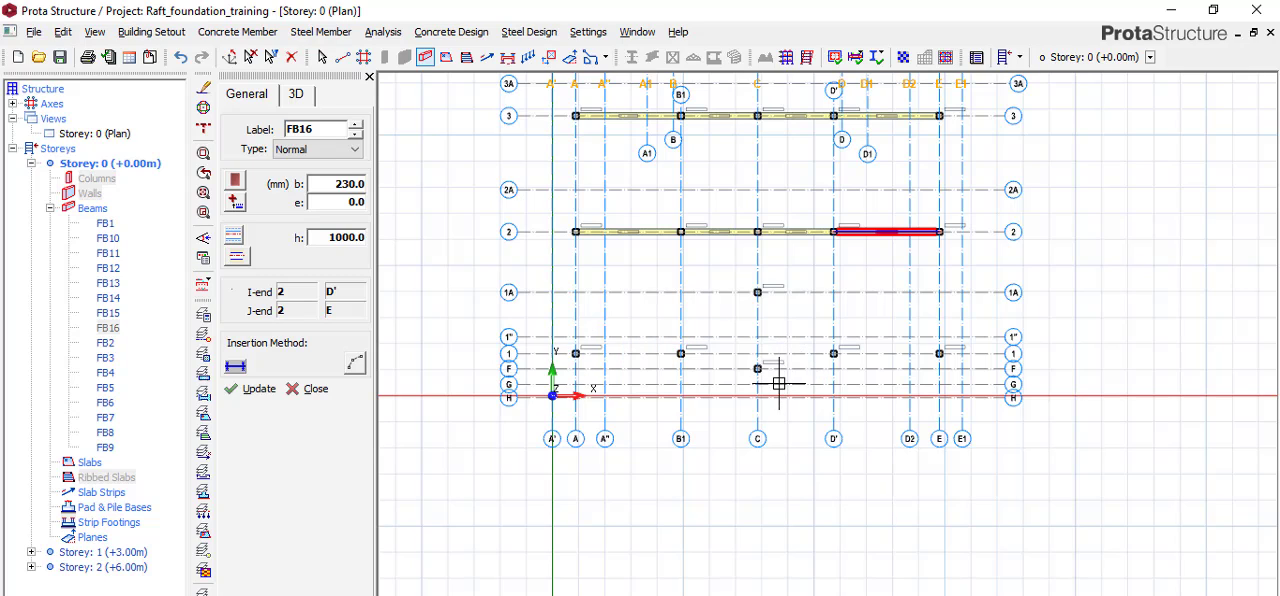
scroll(615, 362, "up", 3)
left_click(529, 346)
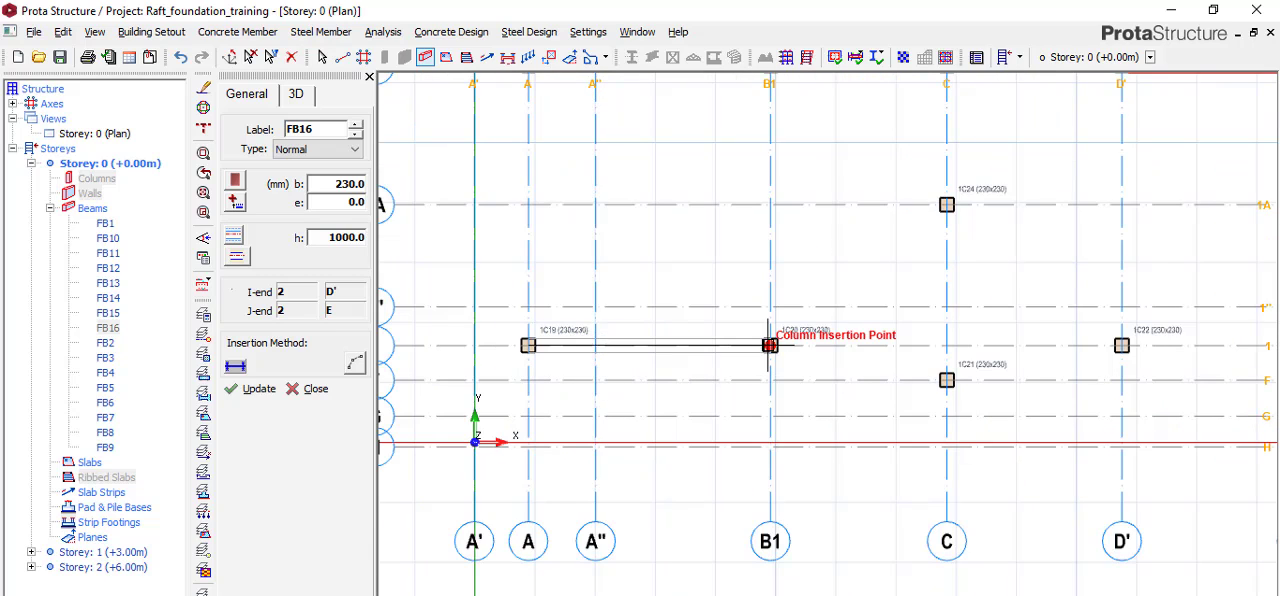
left_click(770, 346)
scroll(711, 280, "down", 2)
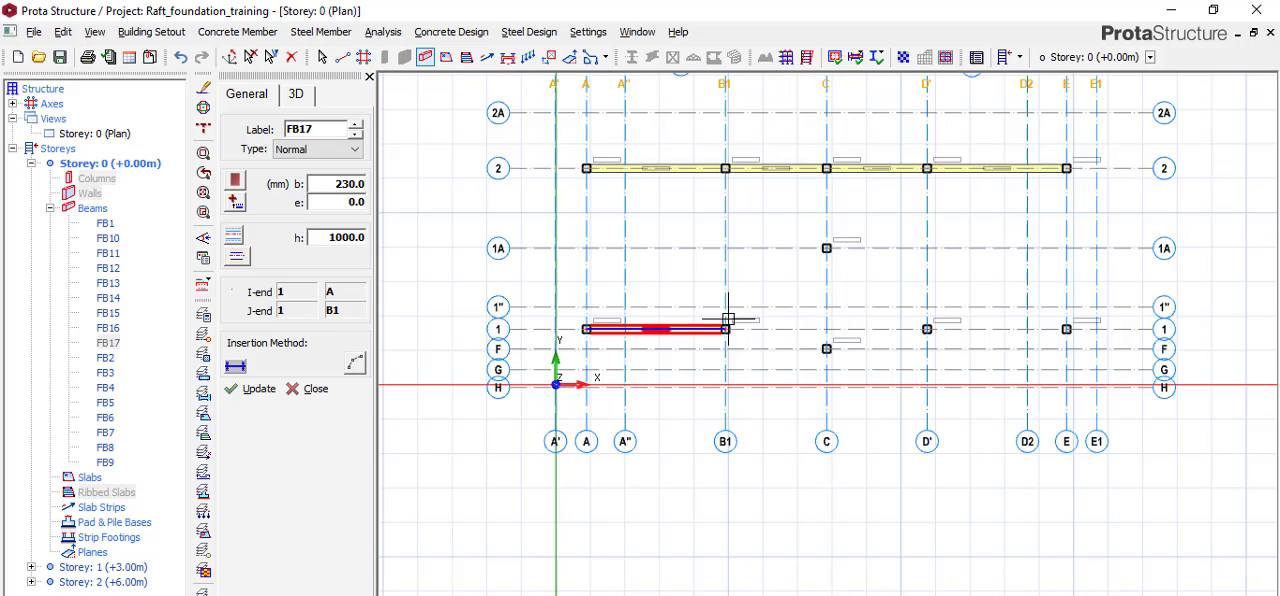
left_click(998, 331)
left_click(1066, 329)
scroll(787, 402, "down", 3)
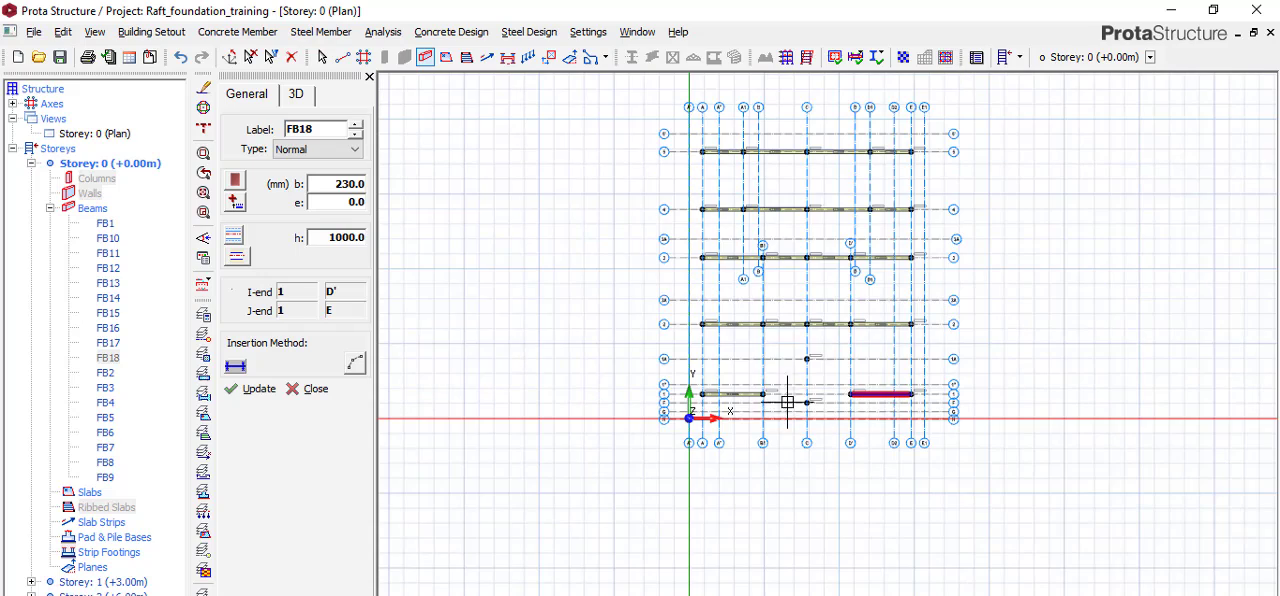
Add beams along axis A from the column on axis 5 to the column on axis 1.
scroll(700, 152, "up", 3)
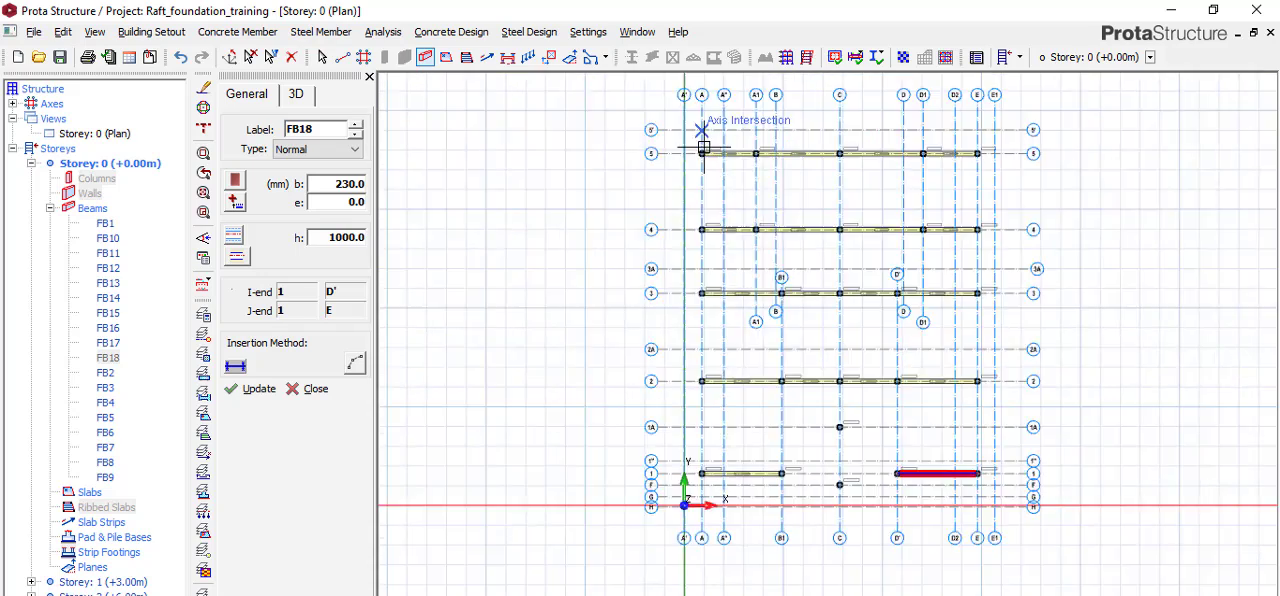
left_click(697, 160)
scroll(697, 160, "down", 3)
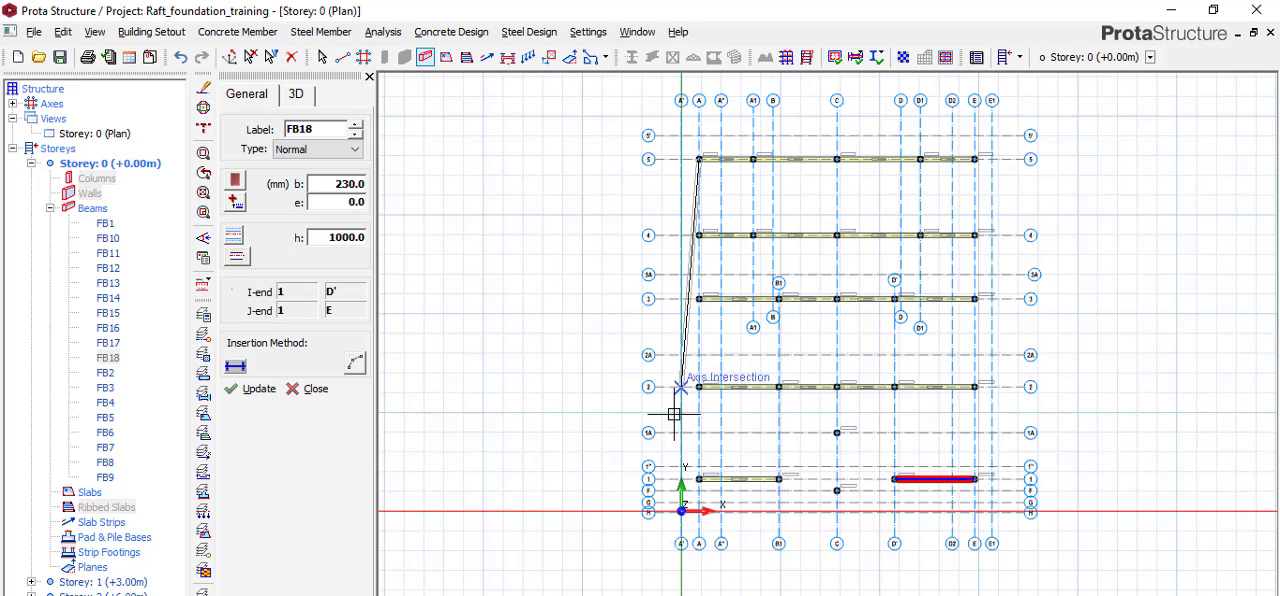
scroll(720, 500, "up", 3)
left_click(706, 478)
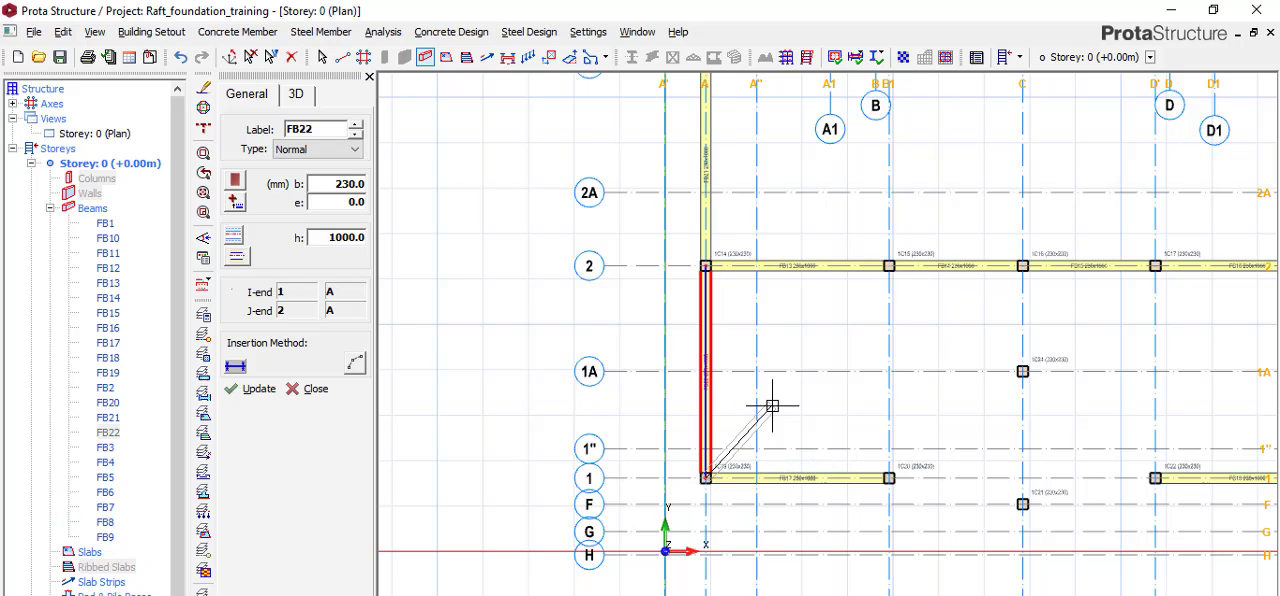
Add beams along axis A1 from axis 5 to axis 3.
scroll(770, 417, "down", 3)
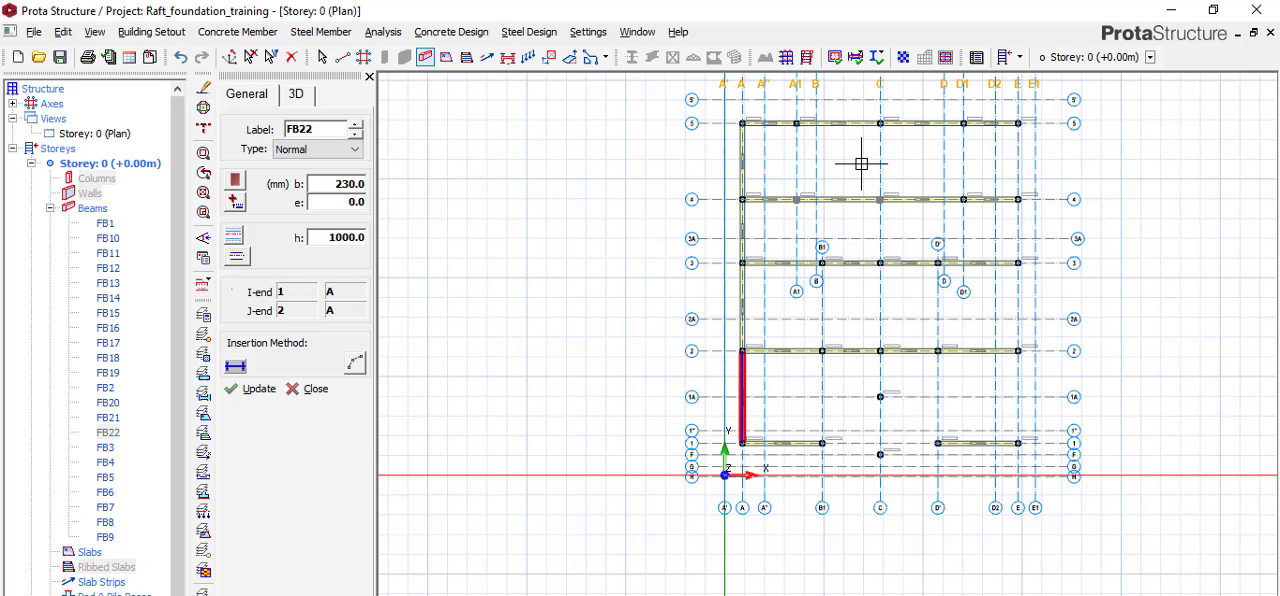
scroll(861, 163, "up", 3)
left_click(786, 121)
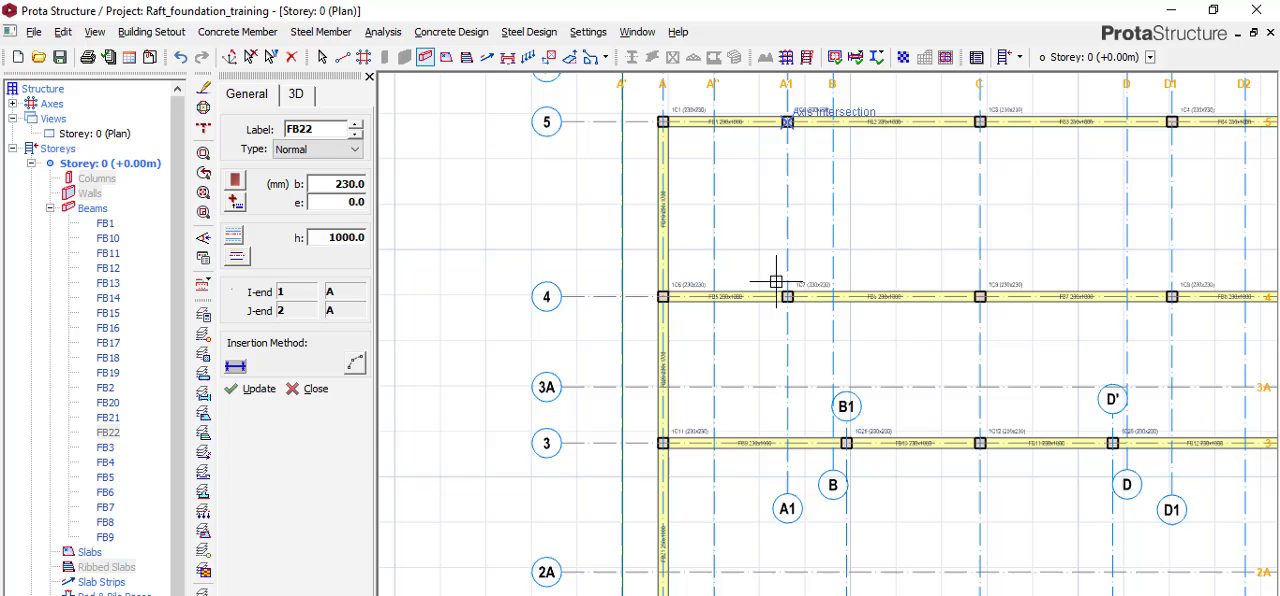
left_click(788, 450)
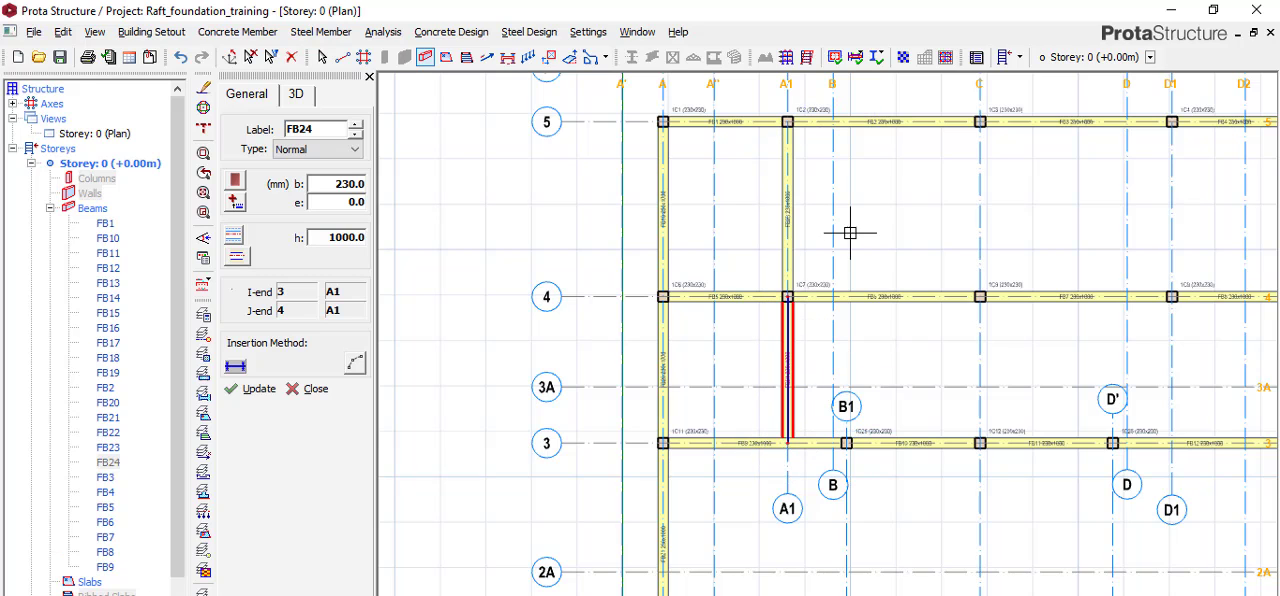
Add beams along axis D1 from axis 5 to its intersection with axis 3.
scroll(908, 143, "down", 4)
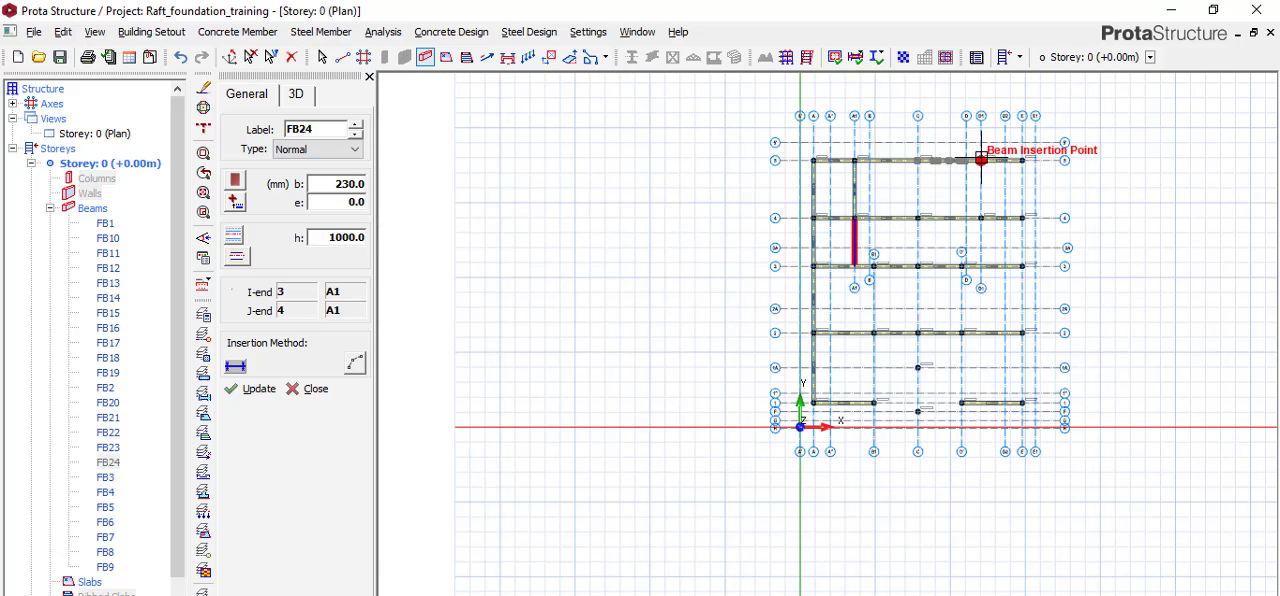
scroll(981, 156, "up", 1)
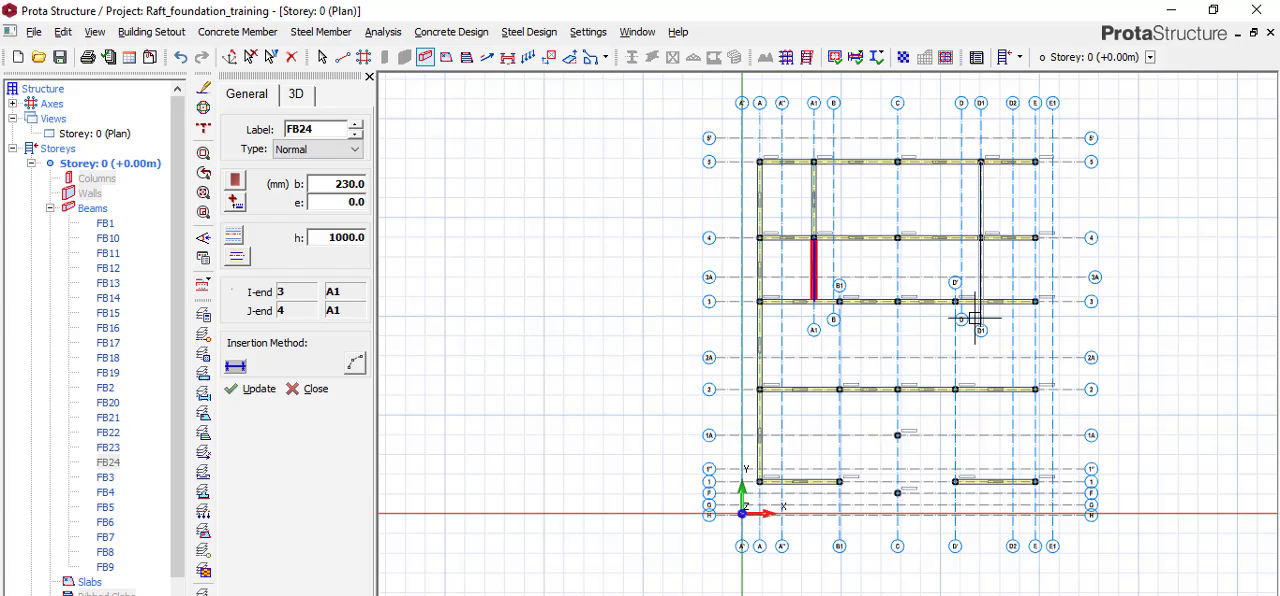
scroll(980, 301, "up", 6)
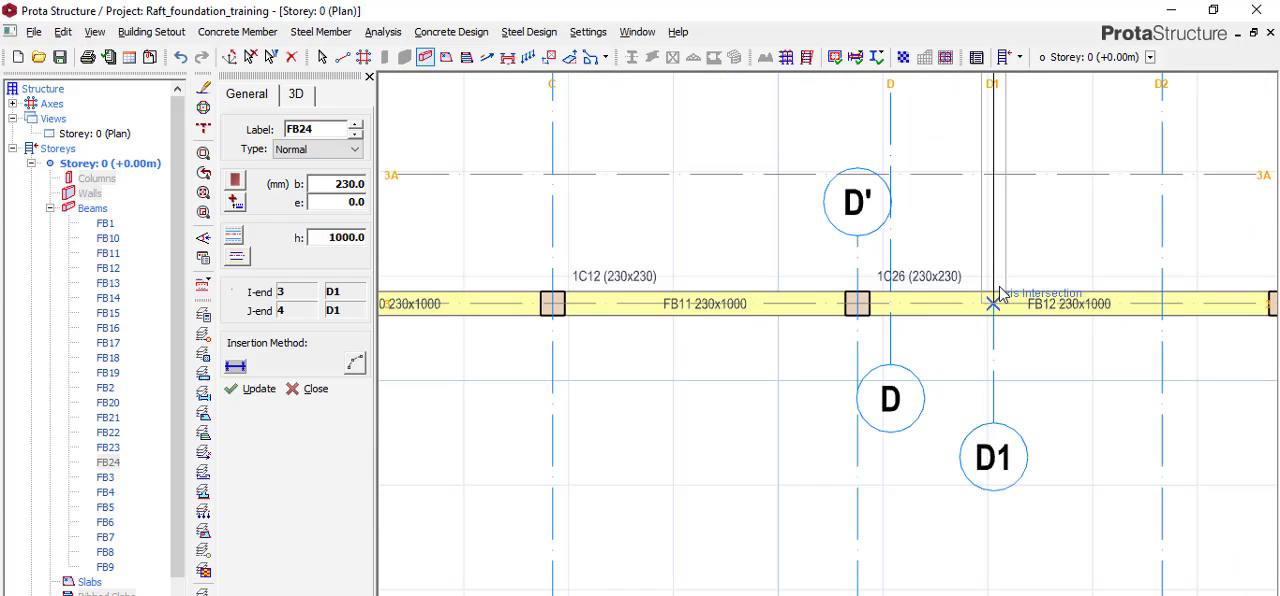
left_click(998, 293)
scroll(910, 270, "down", 6)
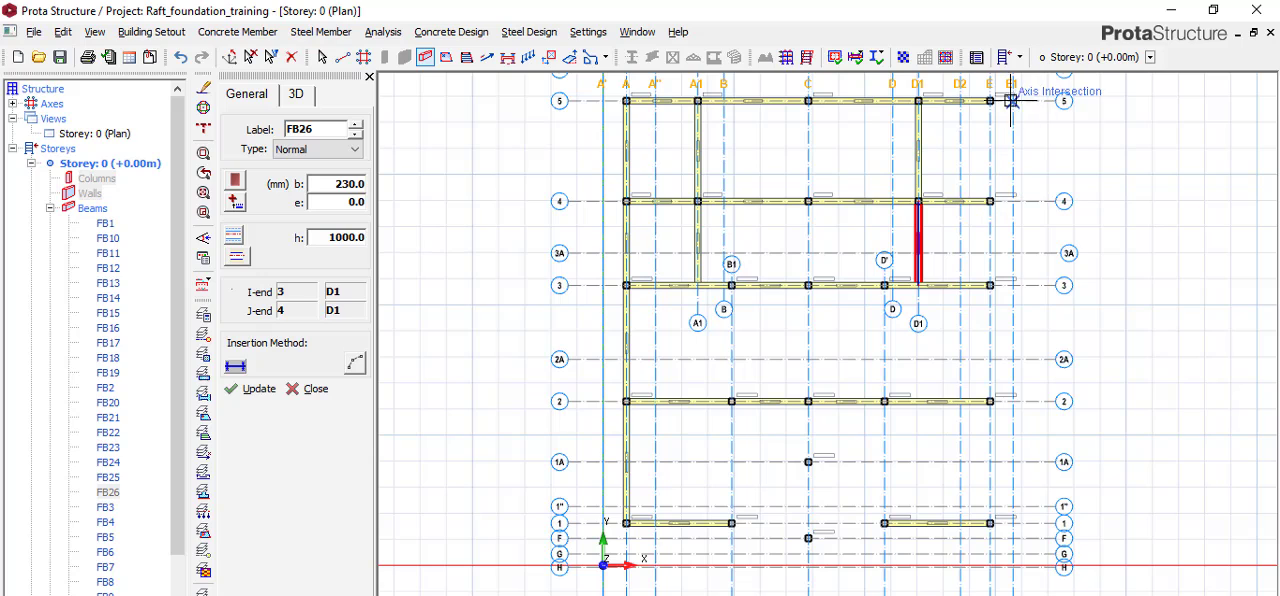
Add beams along axis E from axis 5 to 1 and along axis D' from axis 3 to 1.
left_click(990, 100)
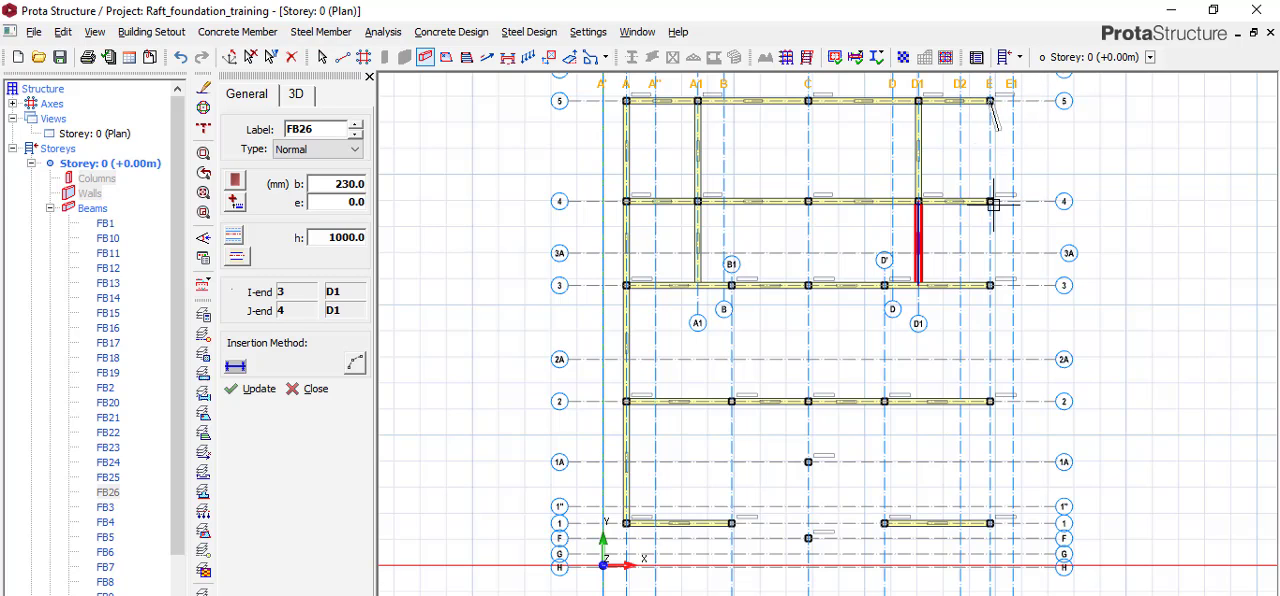
left_click(990, 523)
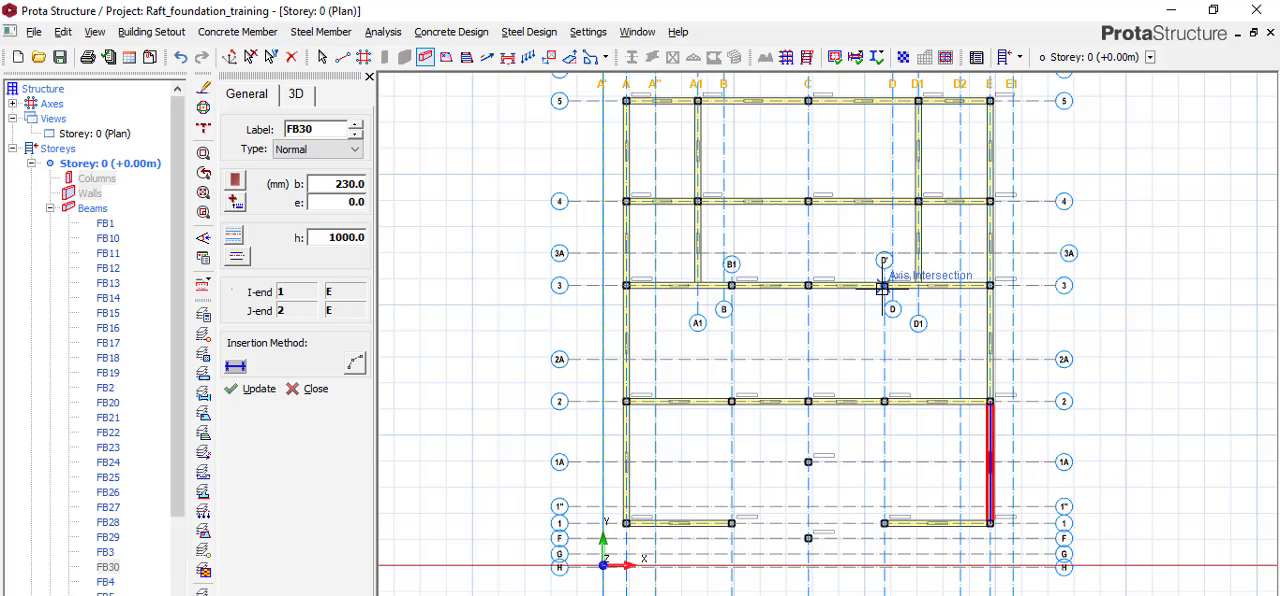
left_click(884, 286)
left_click(882, 521)
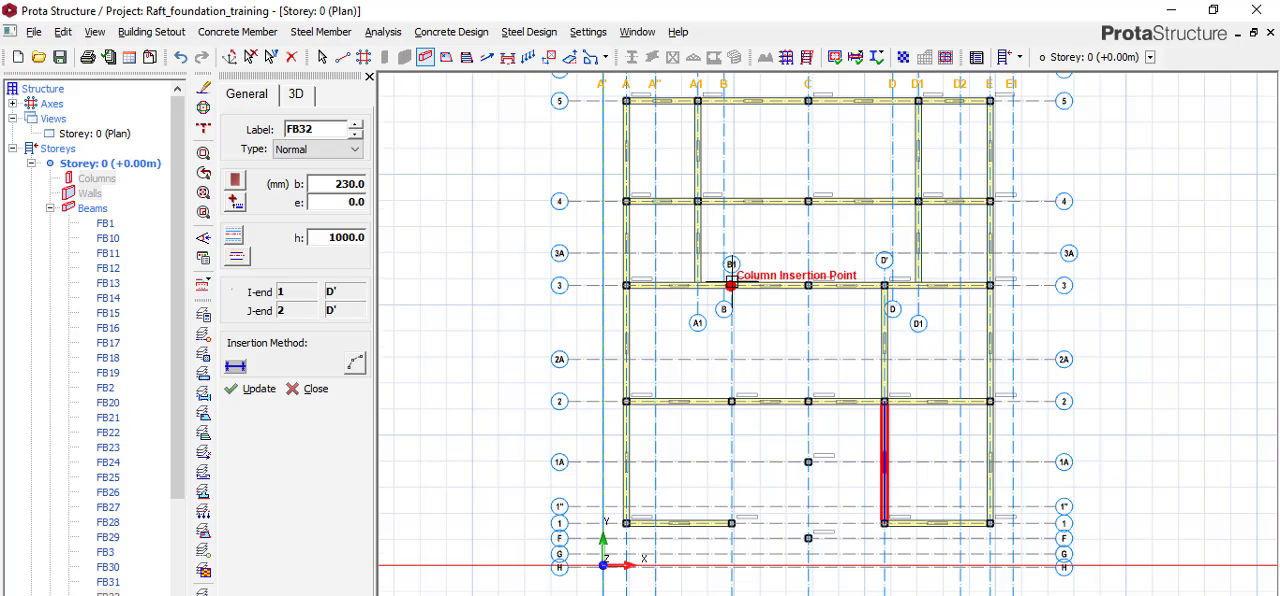
Add beams along axis B1 from the column on axis 3 to the column on axis 1.
scroll(731, 286, "up", 2)
scroll(737, 443, "down", 3)
scroll(737, 405, "up", 2)
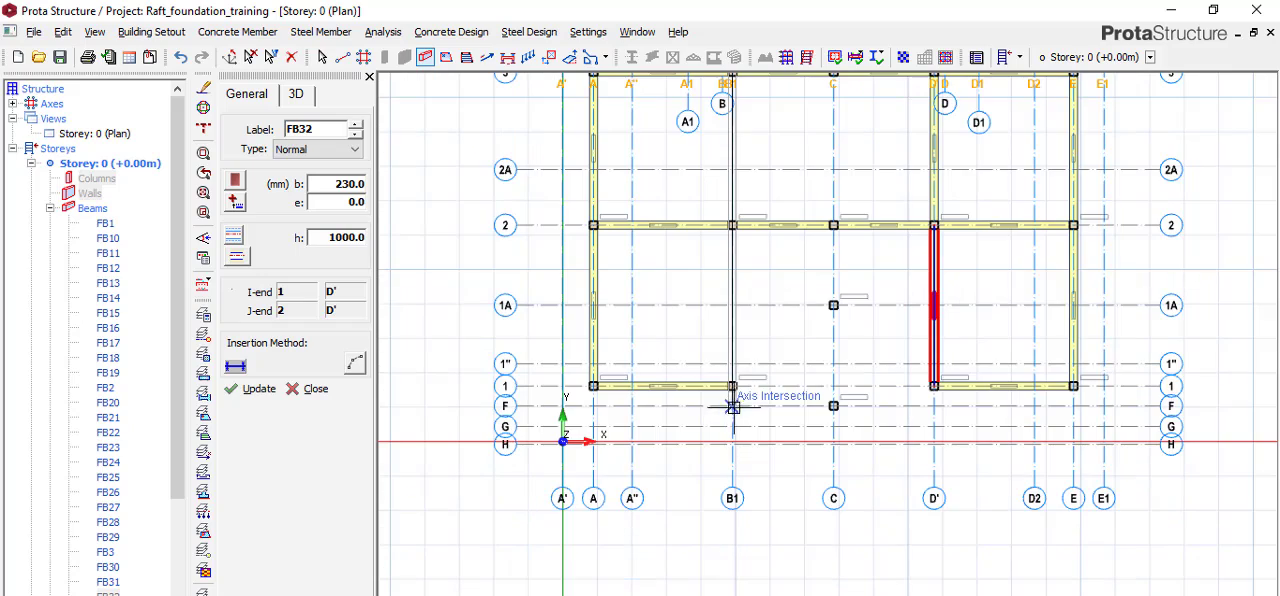
left_click(733, 385)
key("Escape")
scroll(798, 452, "down", 3)
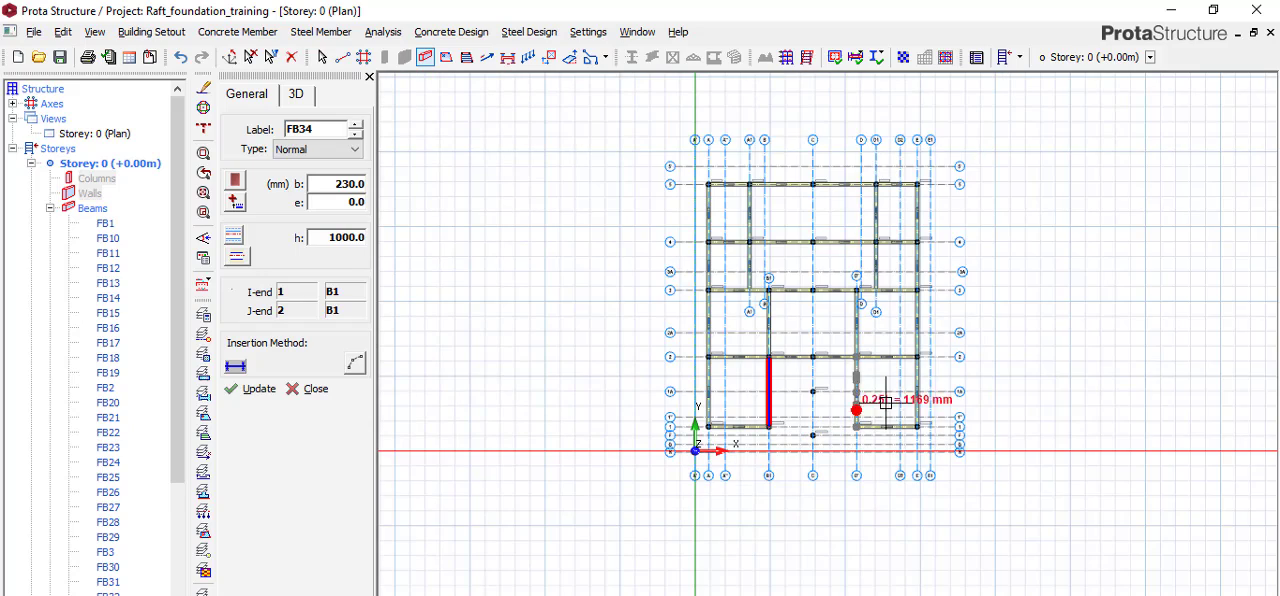
Add beams along axis C from the column on axis 5 down to the column on axis F.
scroll(838, 212, "up", 3)
scroll(784, 155, "down", 3)
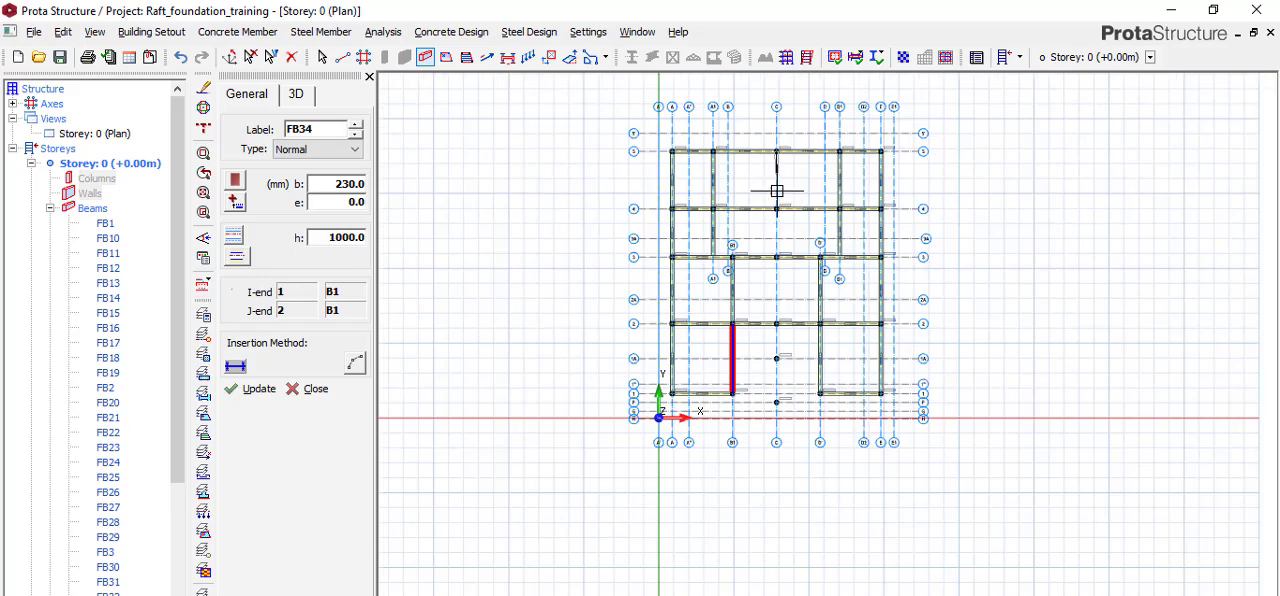
scroll(777, 374, "up", 3)
scroll(768, 419, "up", 2)
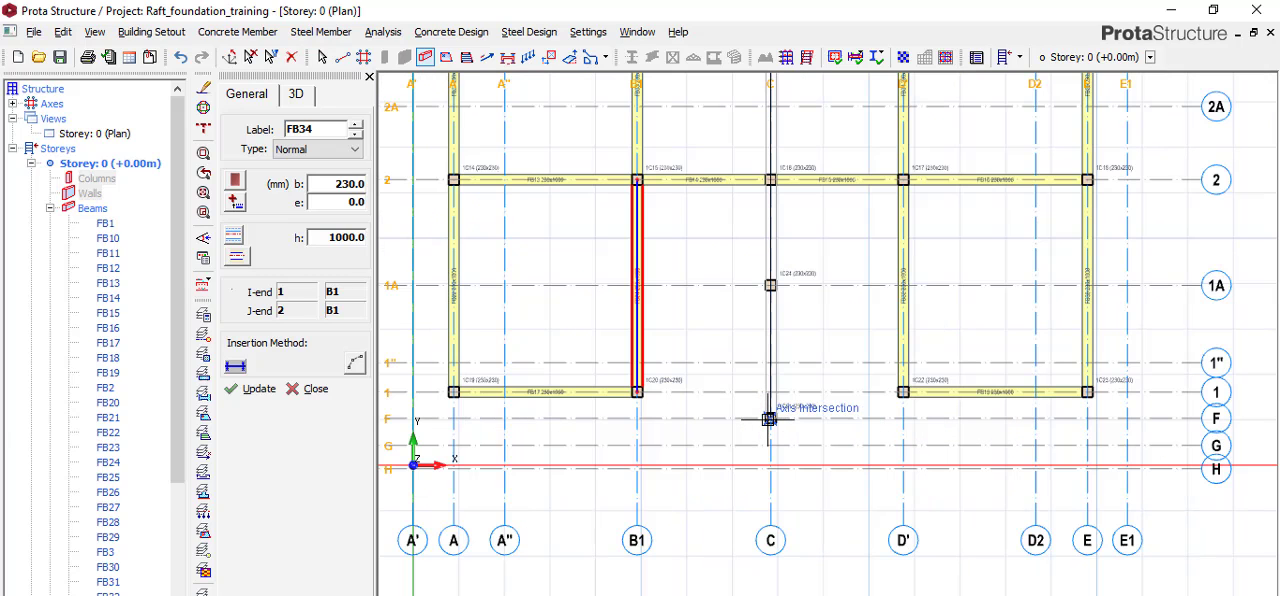
left_click(806, 384)
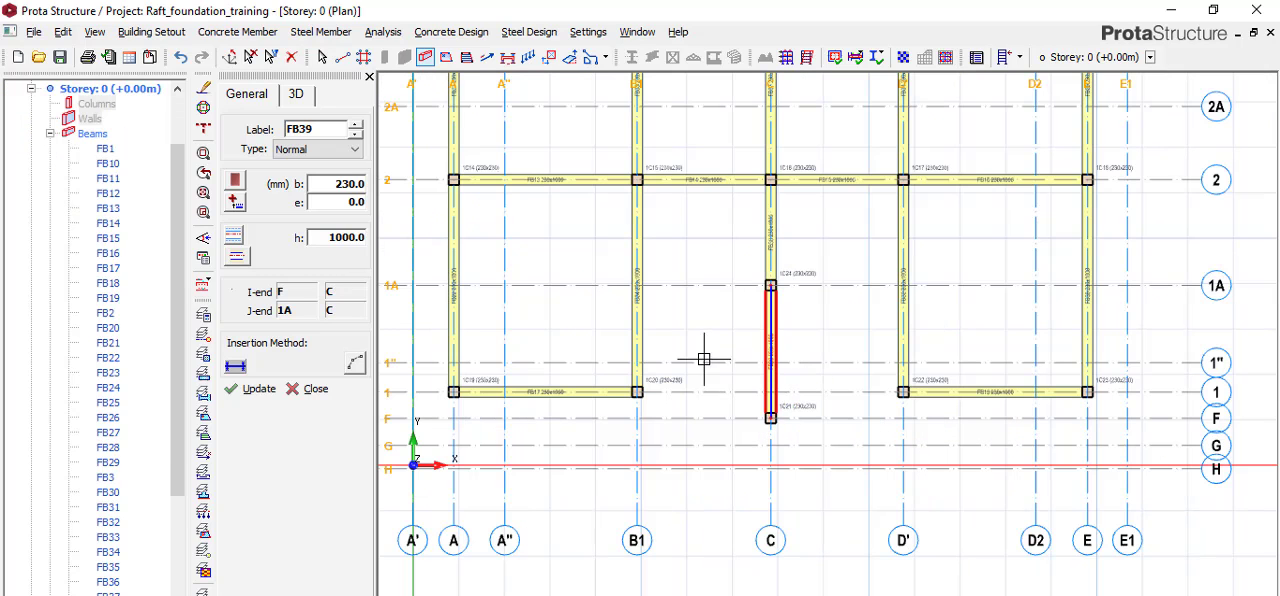
Add beams along axis 1" between axes B1 and D', answering Yes to the question about crossing other beams.
left_click(638, 361)
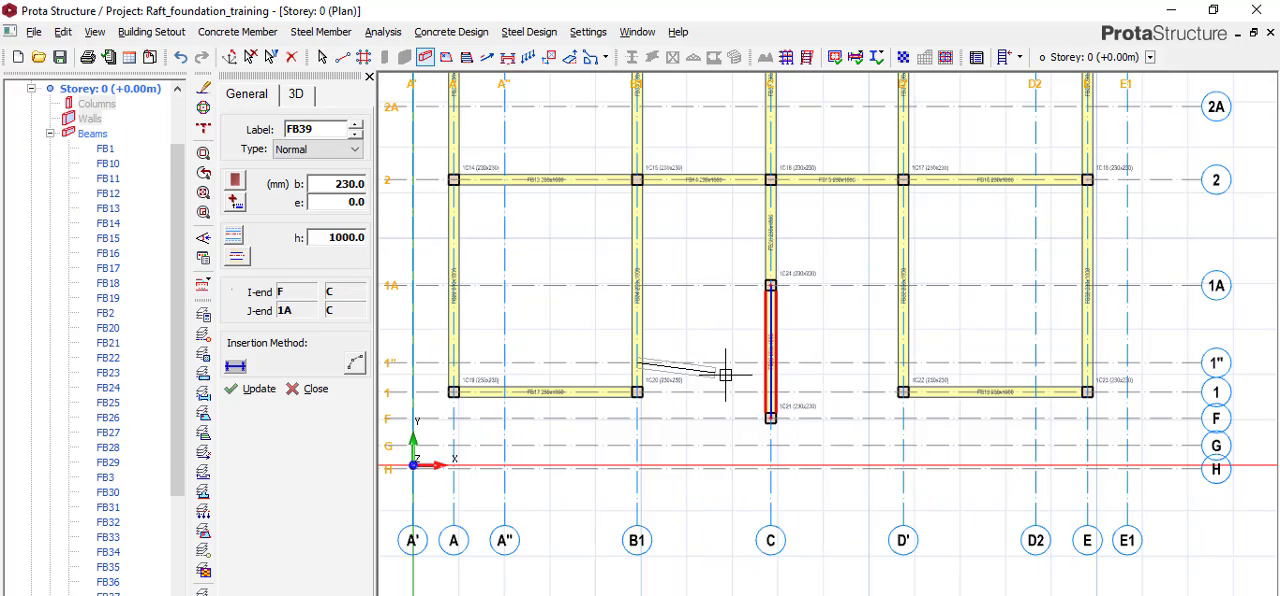
left_click(906, 364)
left_click(690, 418)
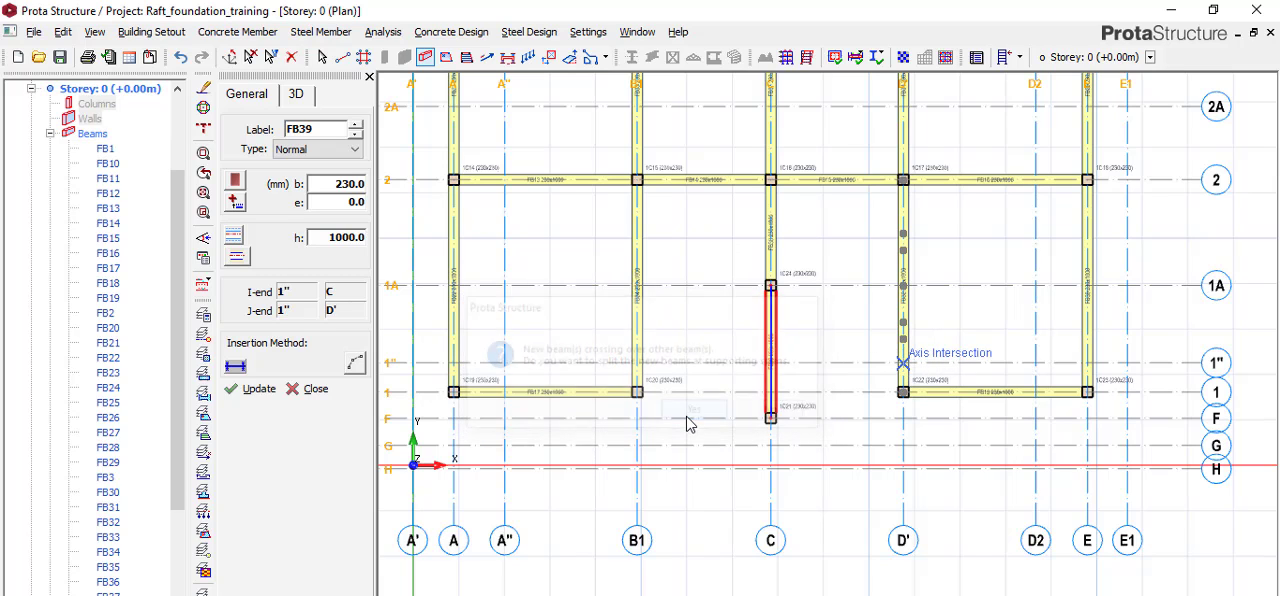
Review the completed beam layout across the Storey 0 plan and save the project.
scroll(811, 366, "down", 1)
scroll(774, 414, "down", 1)
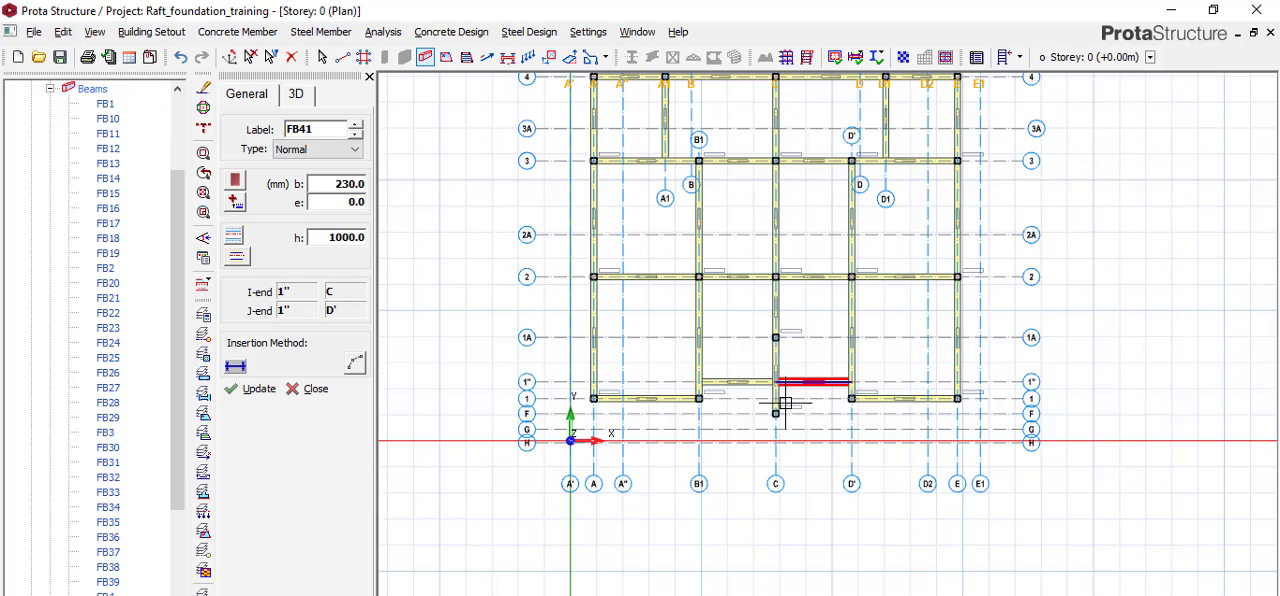
scroll(775, 330, "down", 1)
scroll(800, 280, "down", 1)
scroll(810, 240, "up", 3)
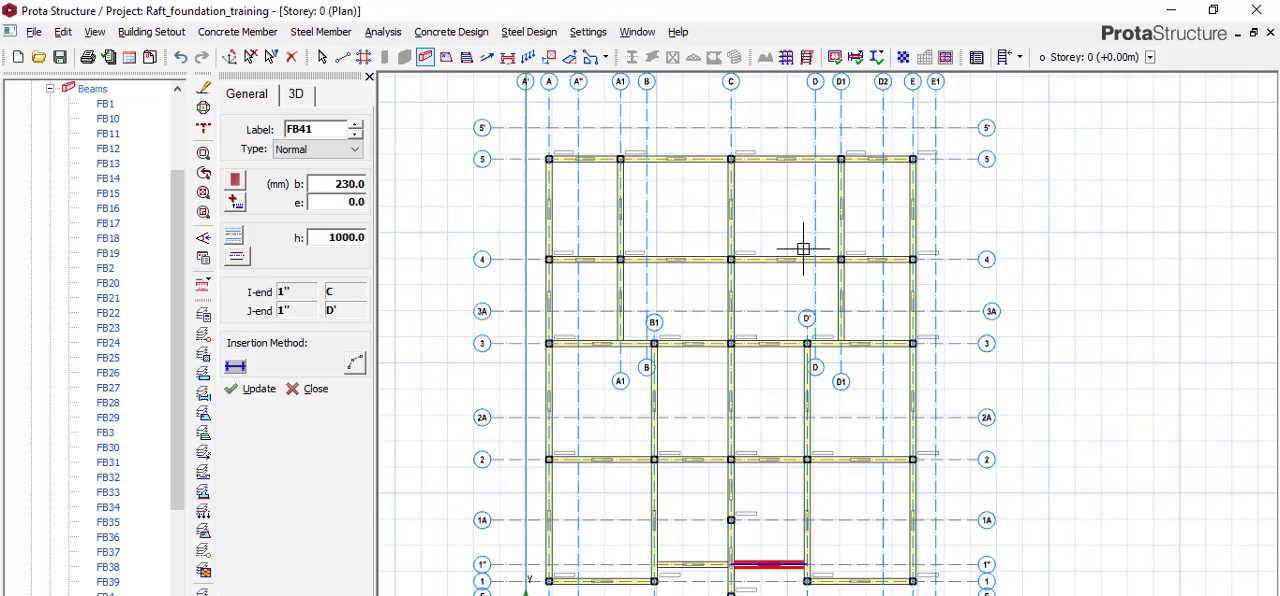
scroll(789, 246, "up", 3)
scroll(789, 251, "down", 3)
scroll(800, 290, "down", 2)
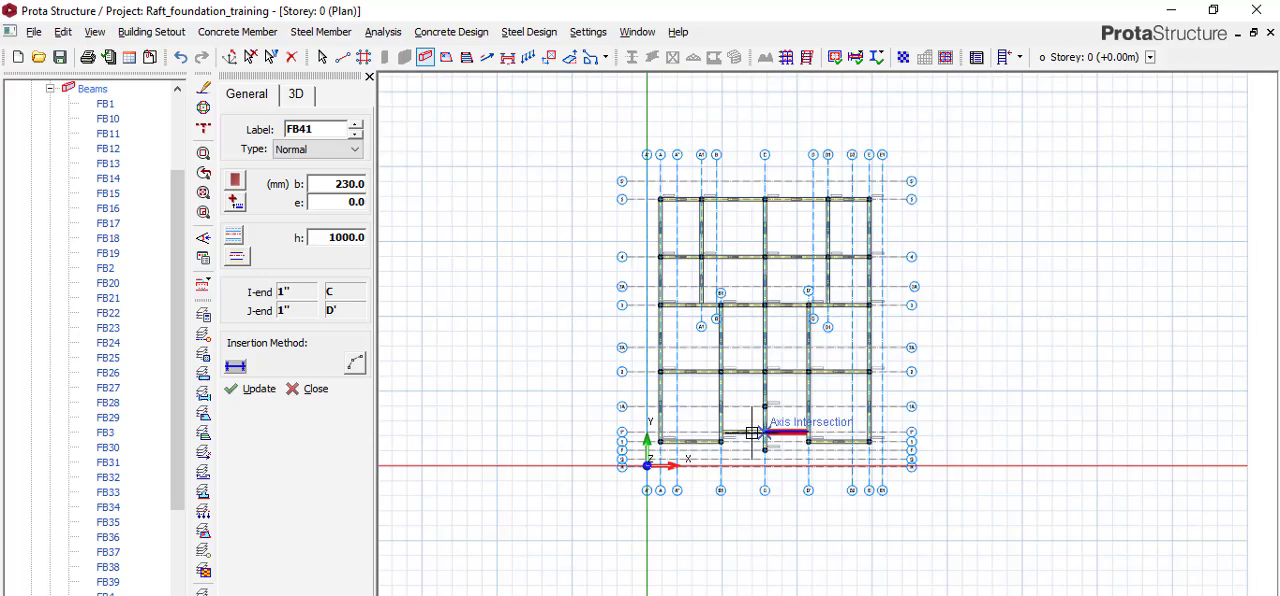
scroll(660, 315, "up", 2)
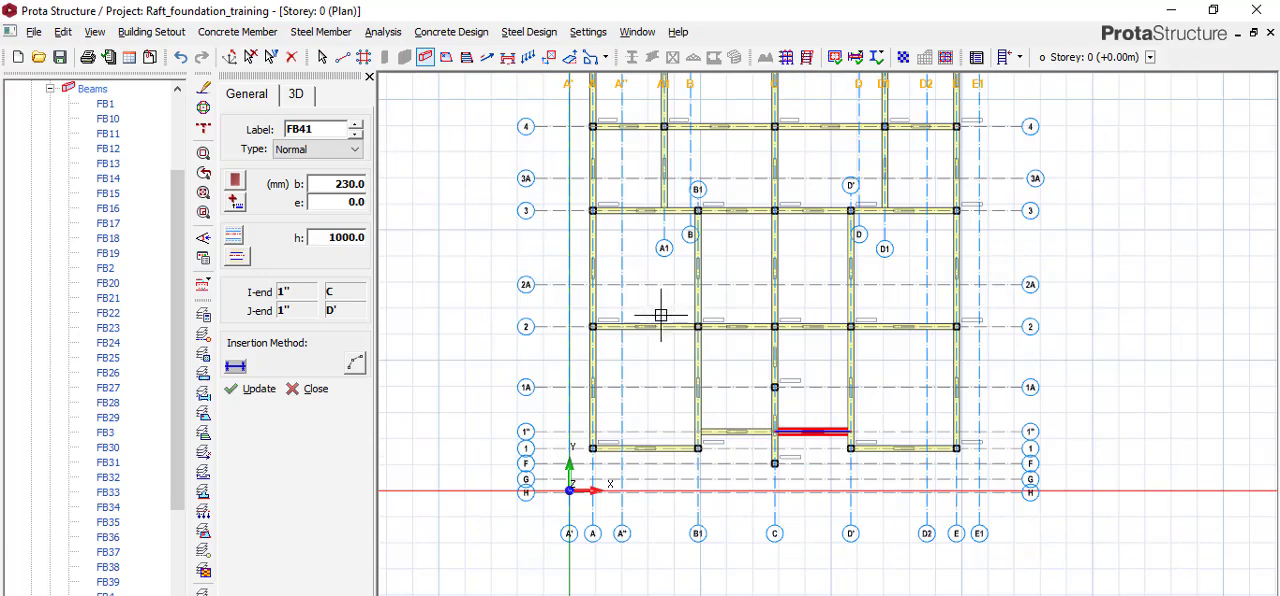
left_click(60, 58)
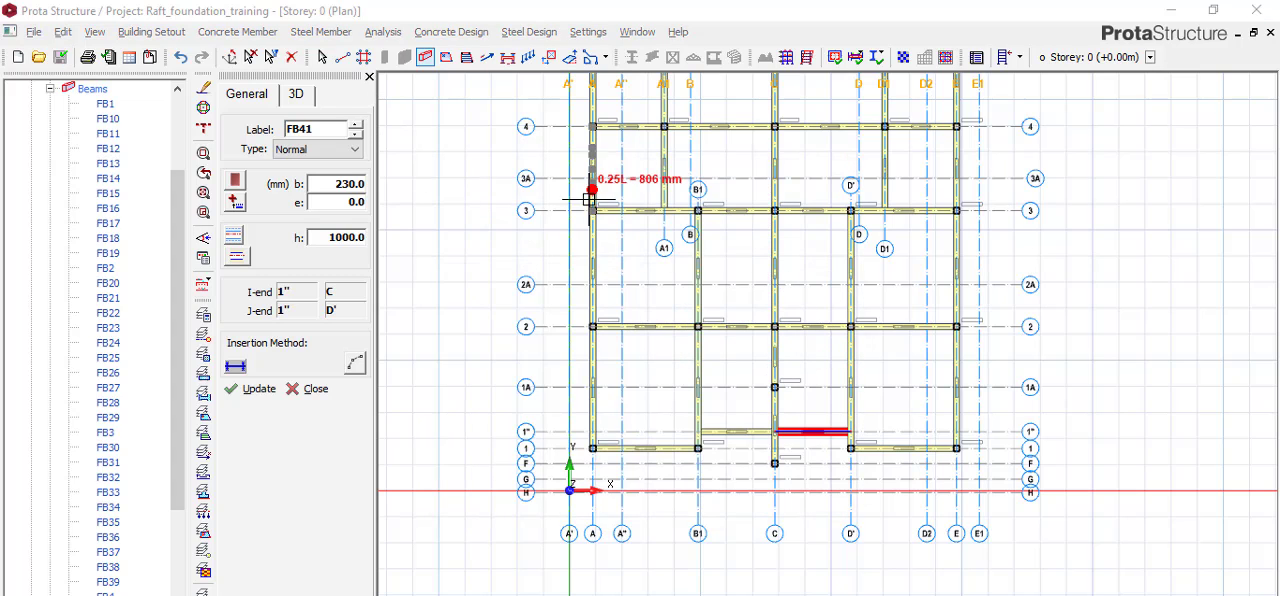
Start adding slabs on the Storey 0 plan and set the slab type to 1.
scroll(589, 199, "up", 8)
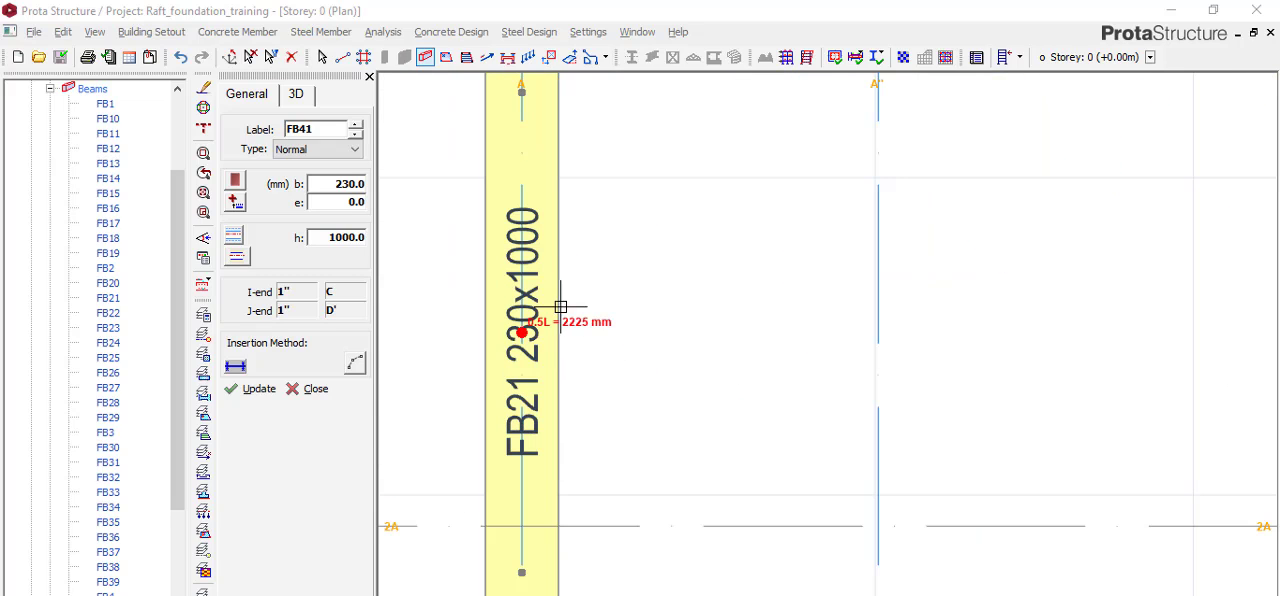
scroll(599, 229, "down", 3)
scroll(558, 244, "up", 4)
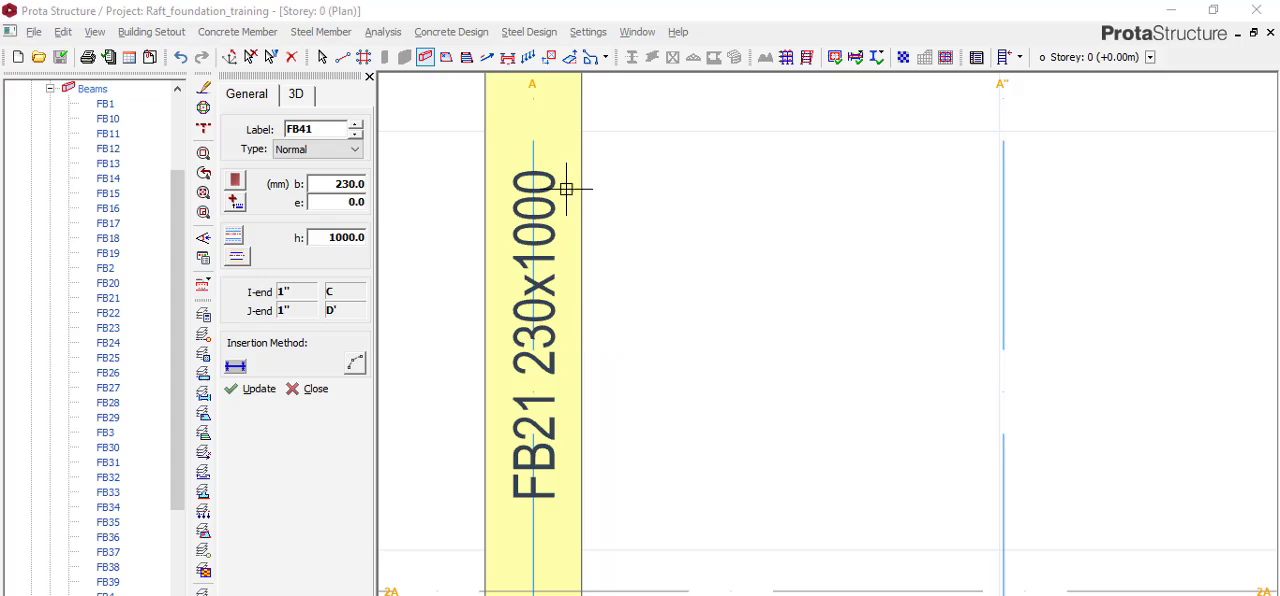
scroll(557, 207, "down", 5)
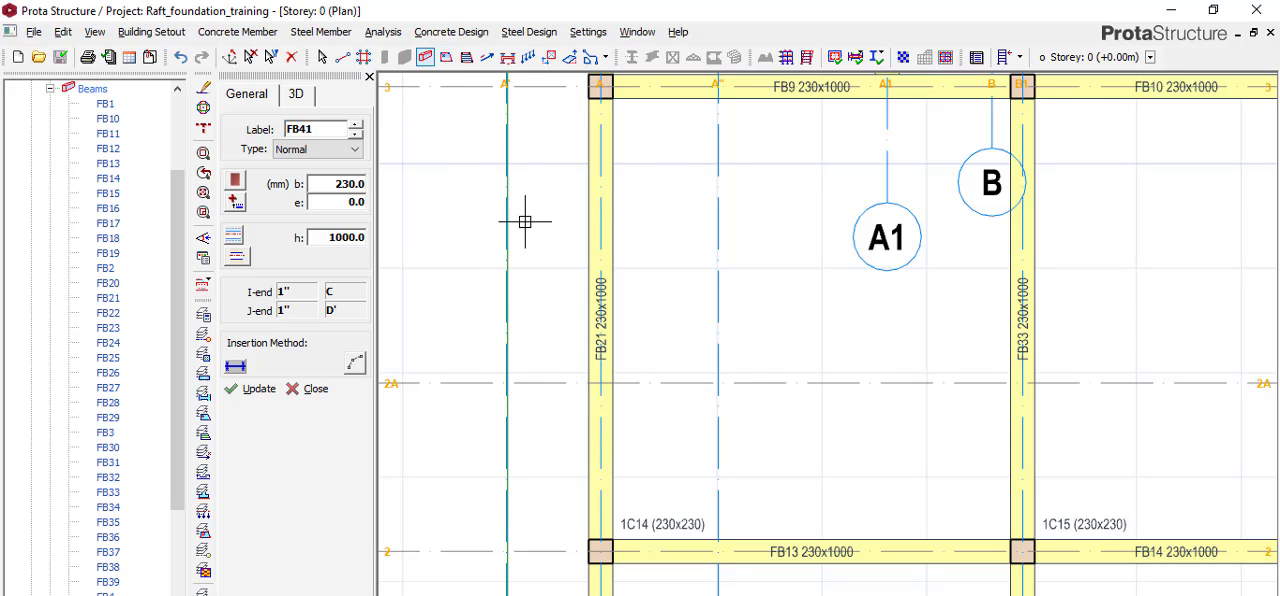
left_click(446, 58)
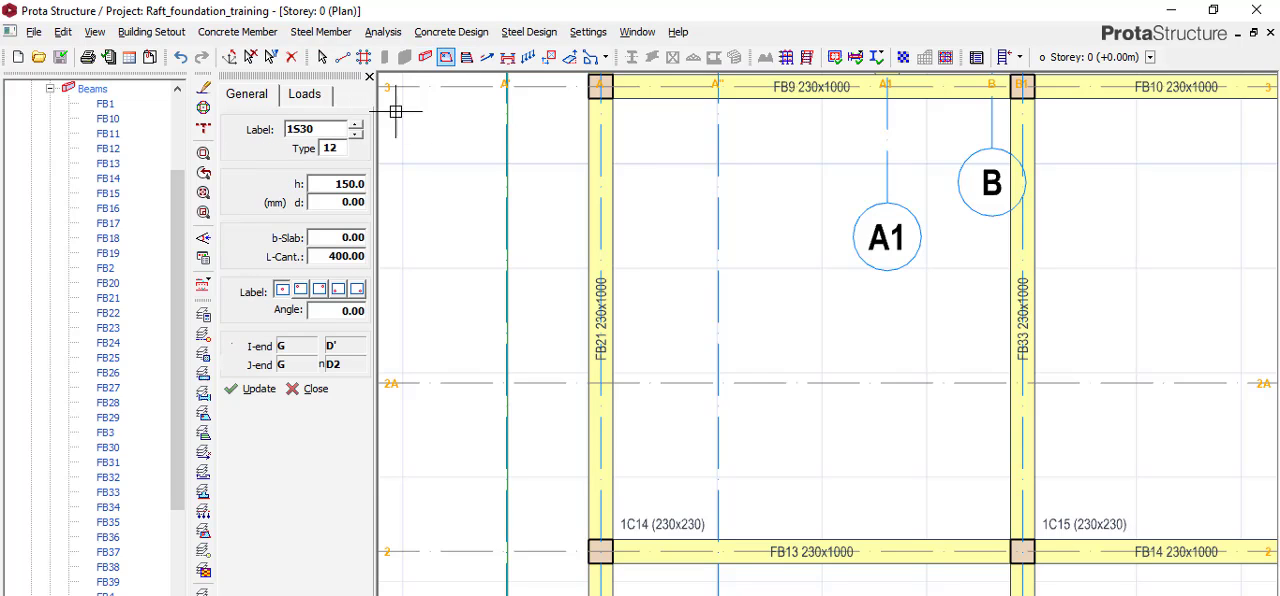
left_click(340, 148)
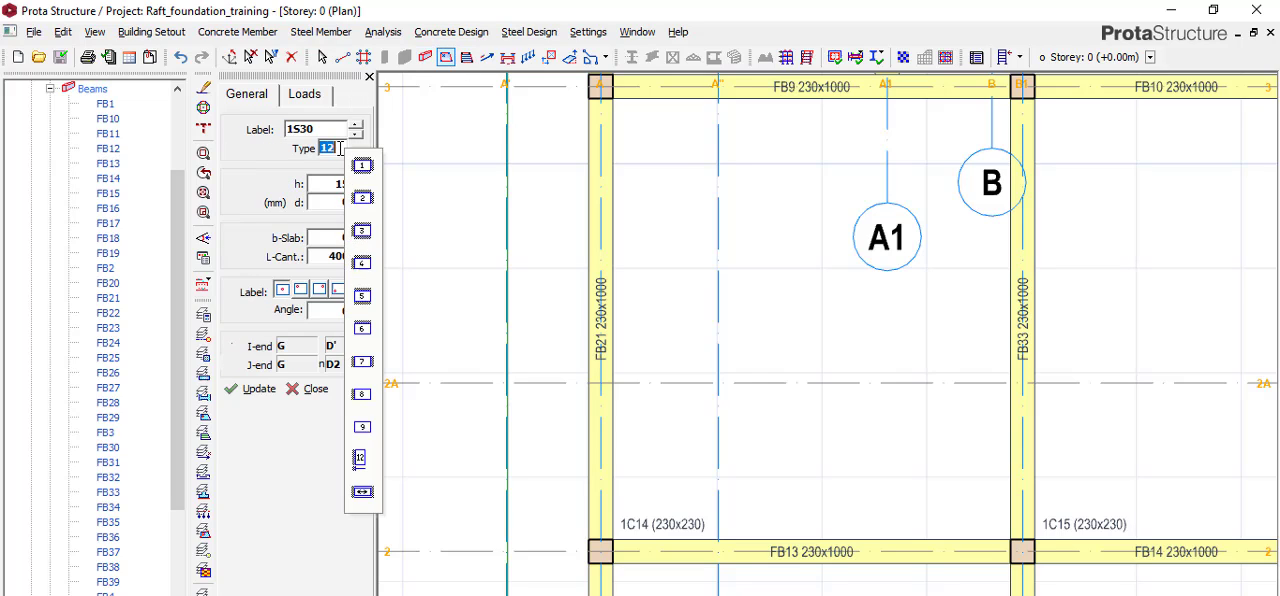
left_click(362, 166)
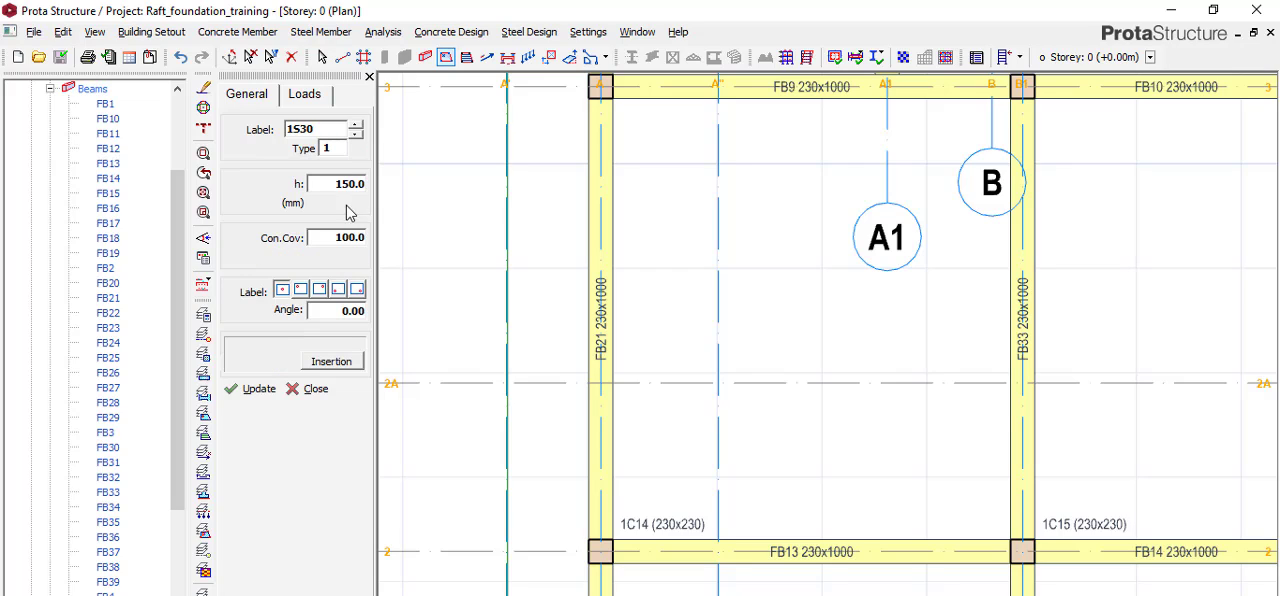
double_click(334, 237)
Work out 1000 - 150 in Calculator and set the slab's relative level to 850 mm.
left_click(312, 98)
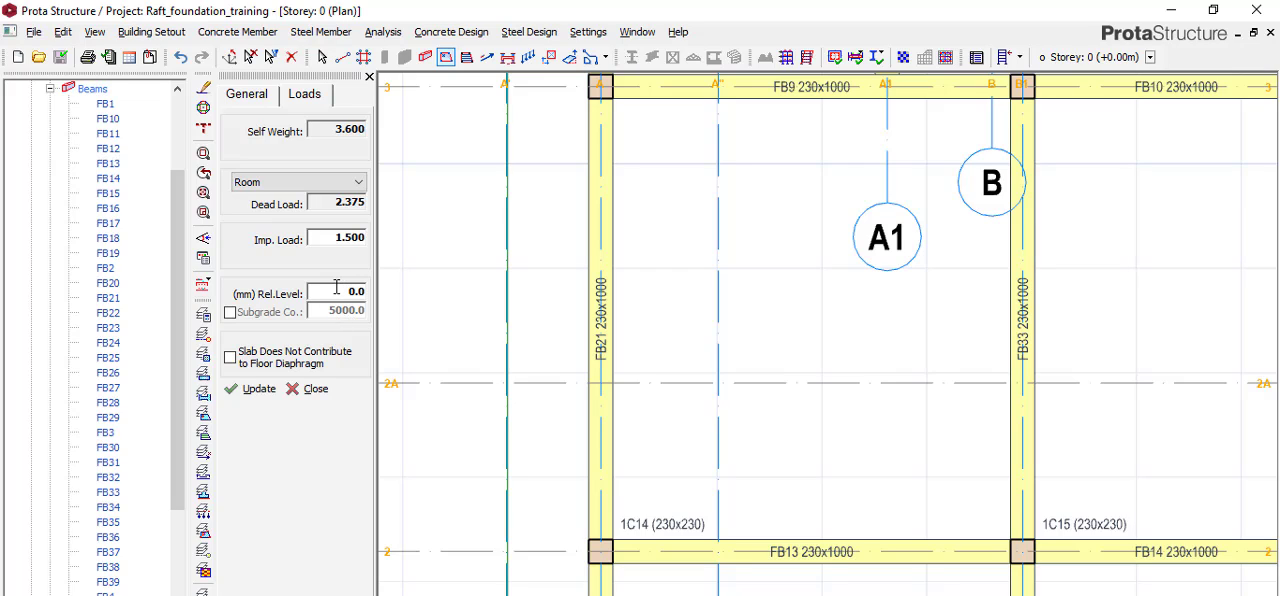
left_click(361, 292)
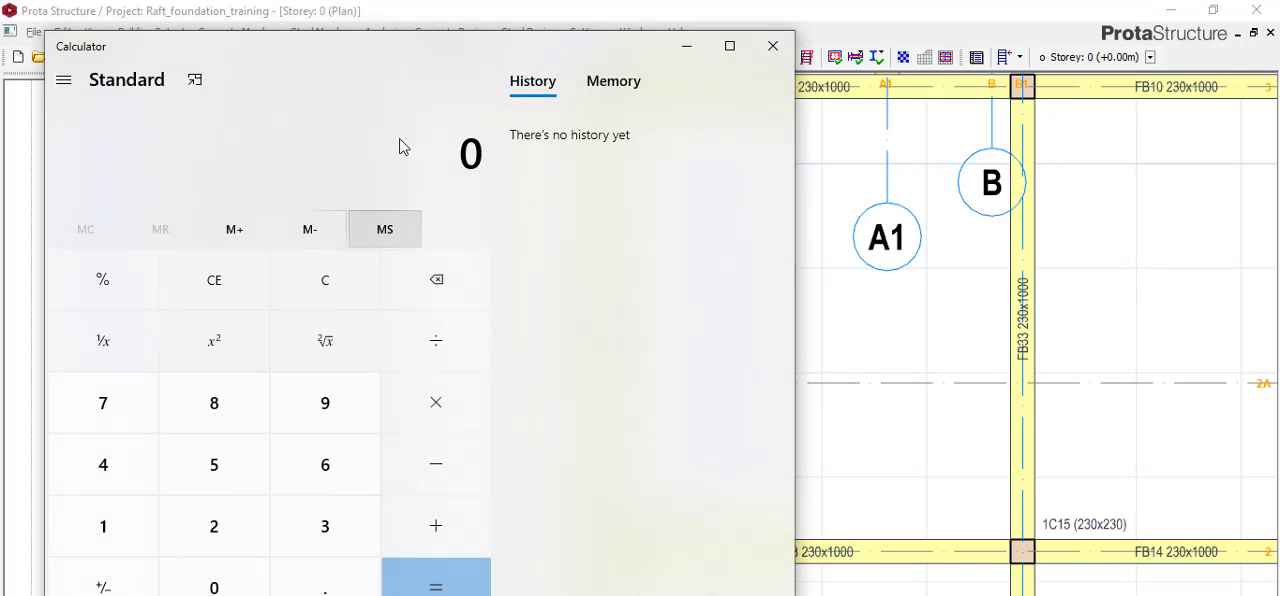
left_click_drag(426, 63, 831, 49)
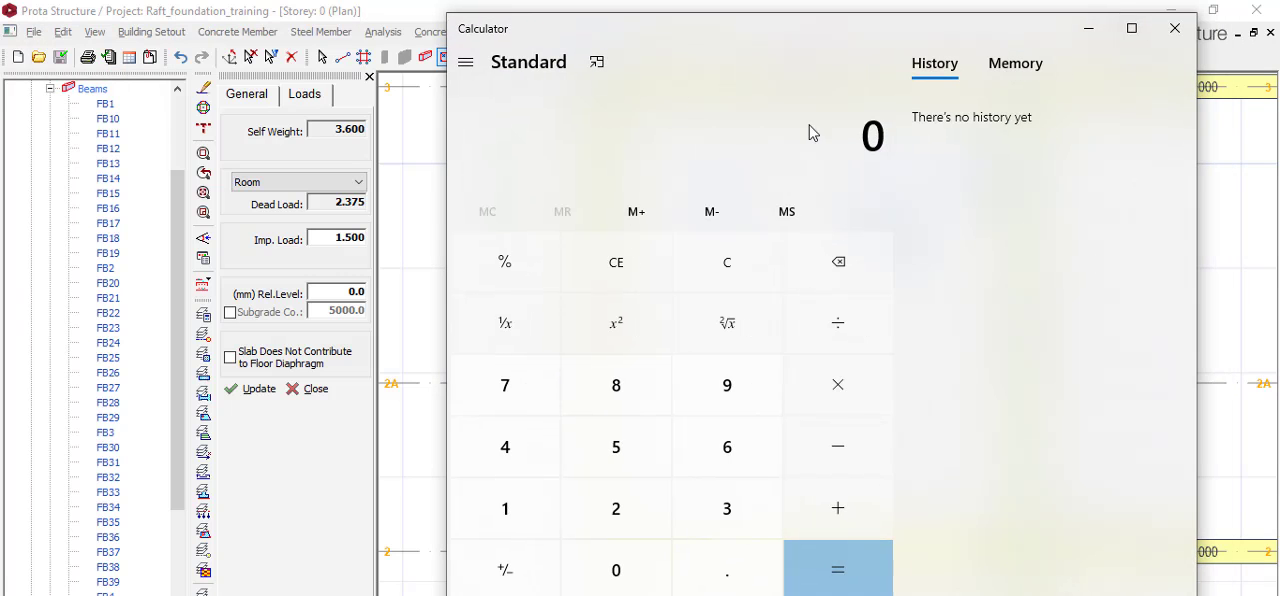
left_click(518, 529)
left_click(595, 565)
left_click(595, 565)
left_click(595, 565)
left_click(826, 446)
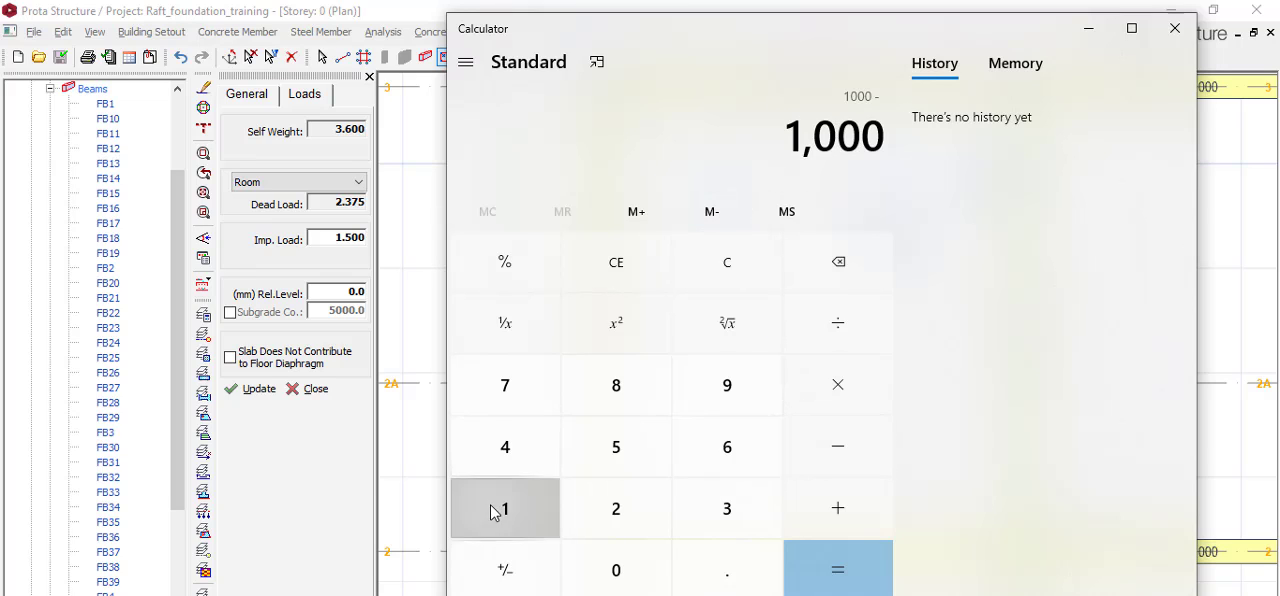
left_click(494, 513)
left_click(622, 449)
left_click(584, 565)
left_click(838, 560)
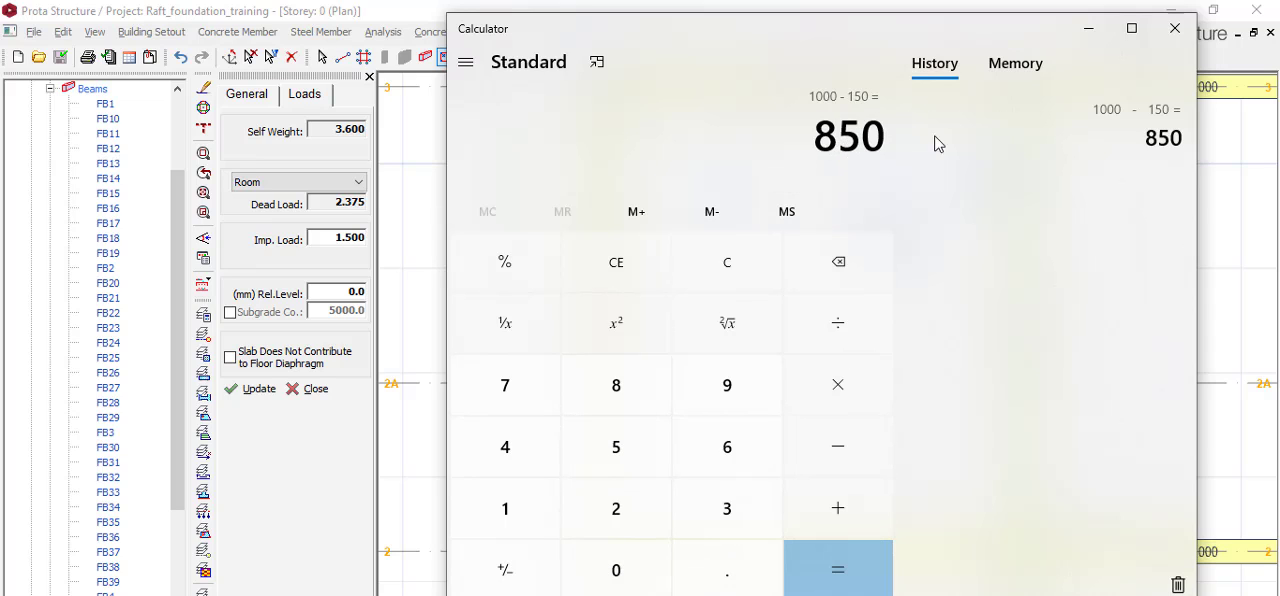
left_click(1175, 30)
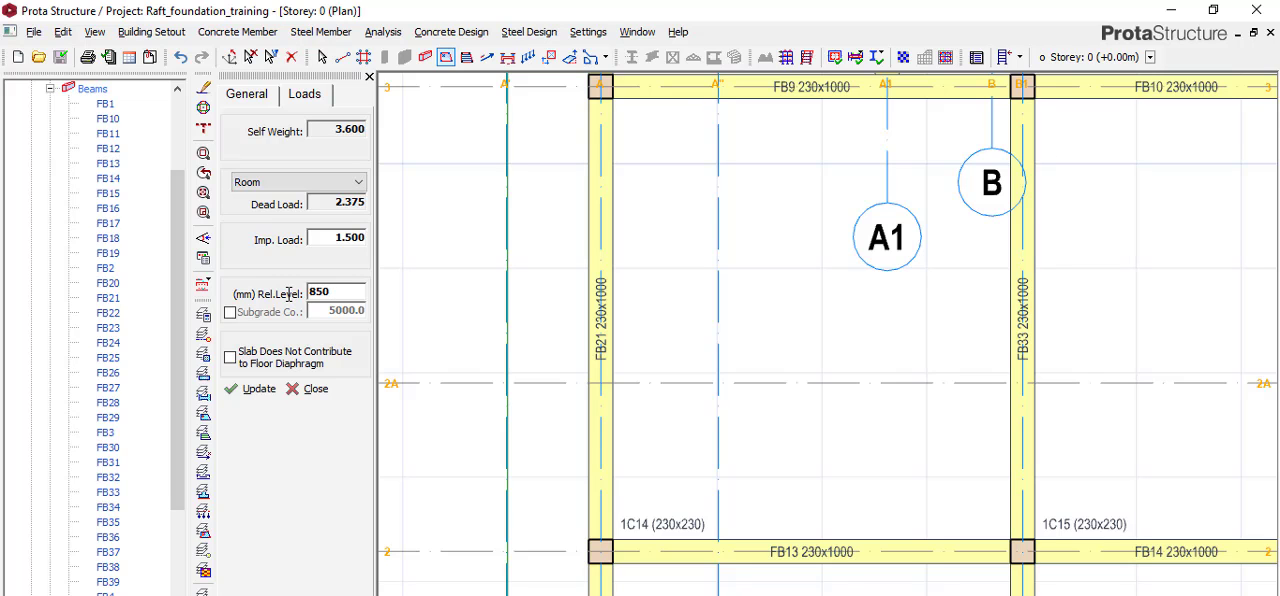
Insert the slab in the corner bay between axes A and A1 and axes 4 and 5.
scroll(674, 443, "down", 5)
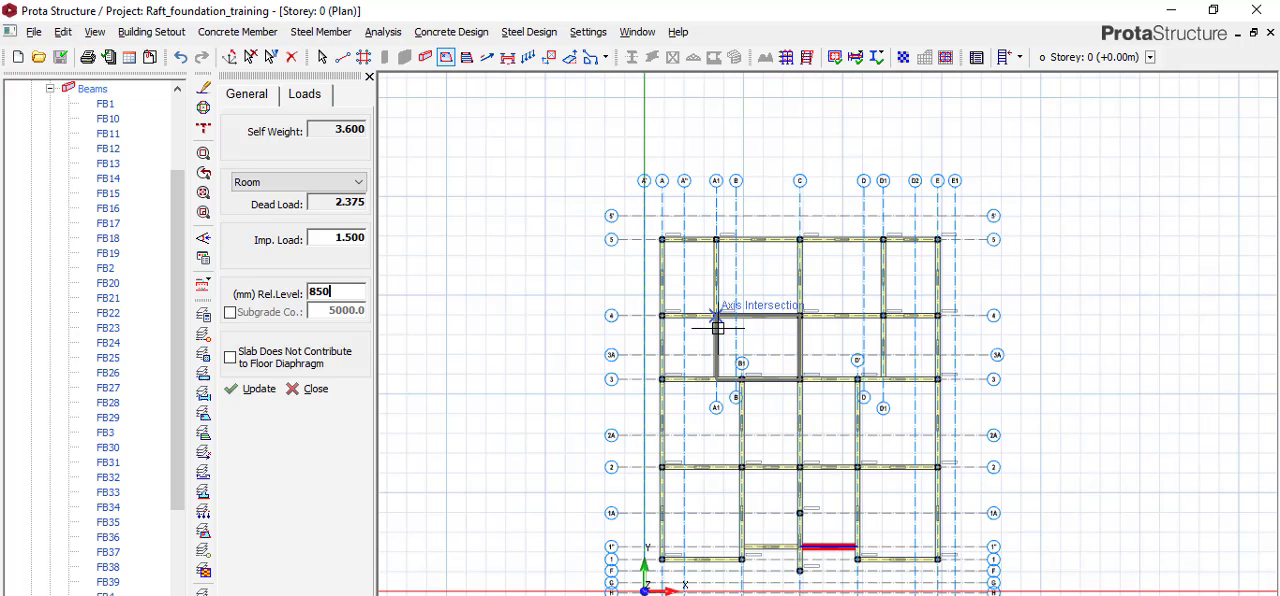
scroll(699, 348, "up", 1)
left_click(666, 252)
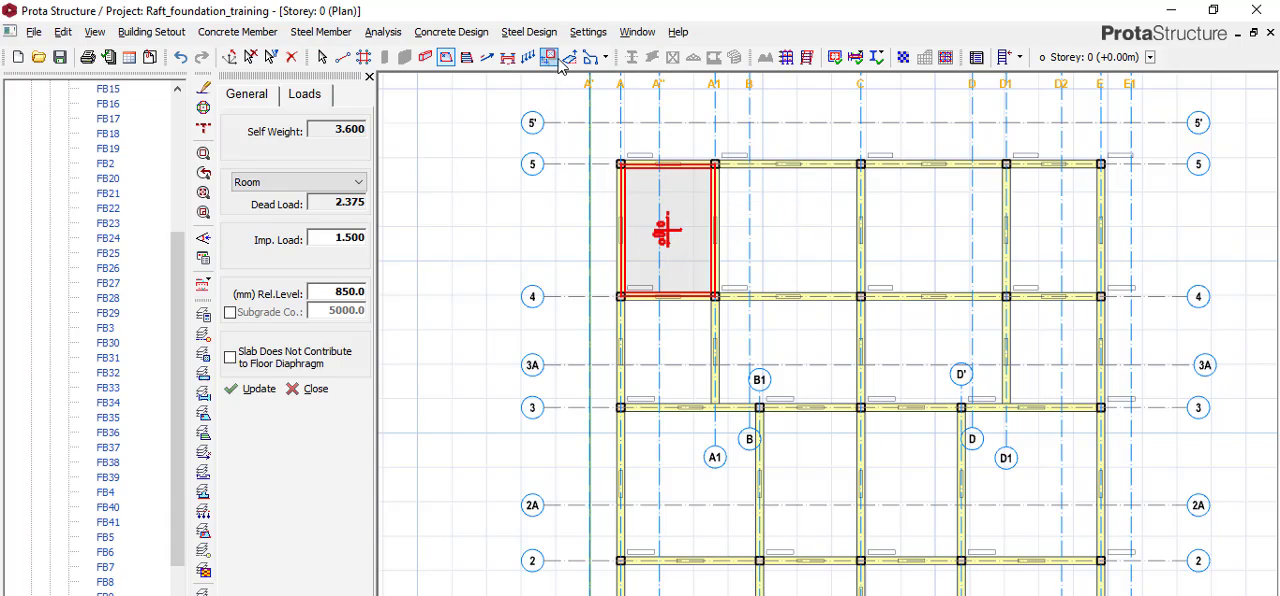
Arrange the plan and 3D views as two side-by-side windows and check the new slab's level from the building's back.
left_click(637, 32)
left_click(688, 53)
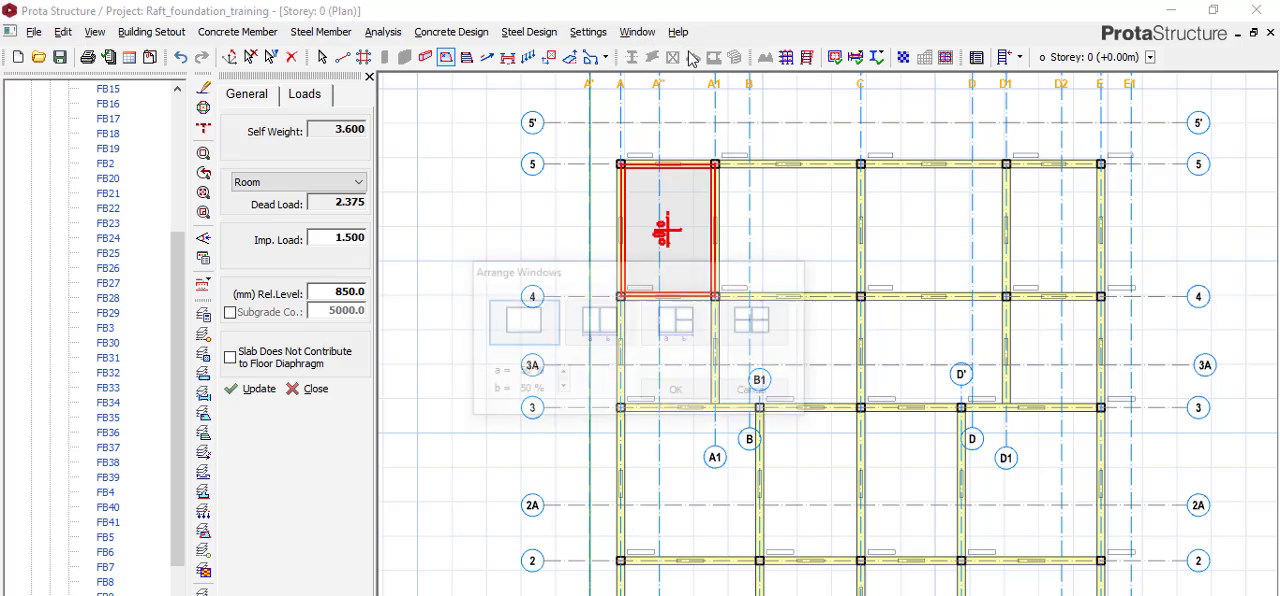
left_click(612, 328)
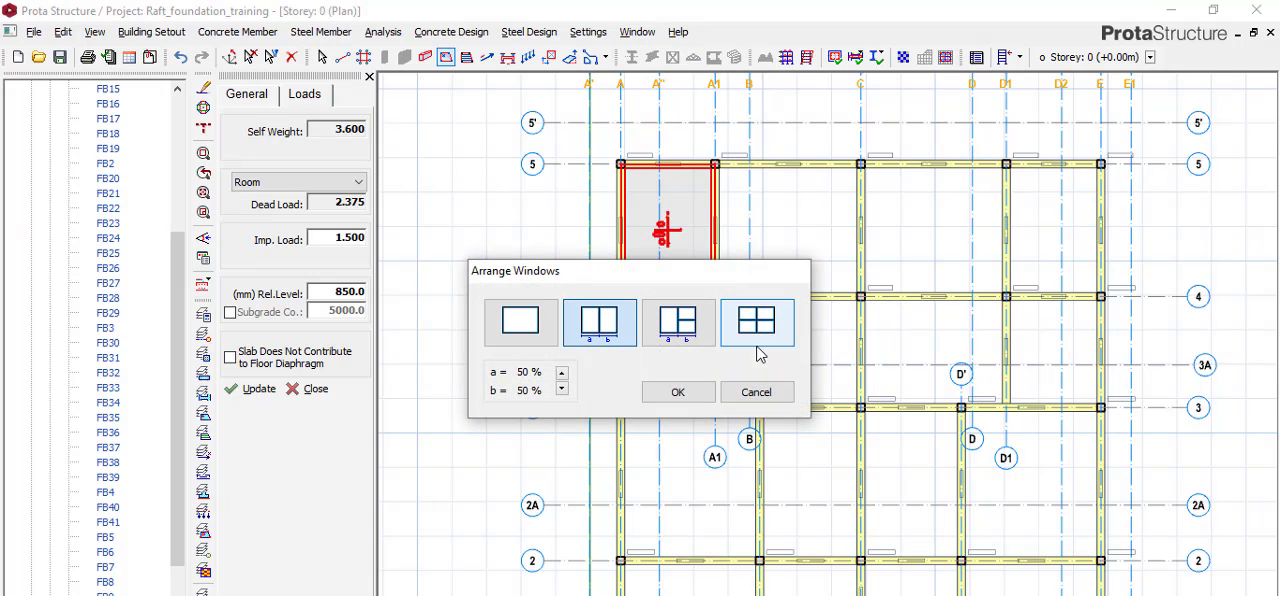
left_click(695, 394)
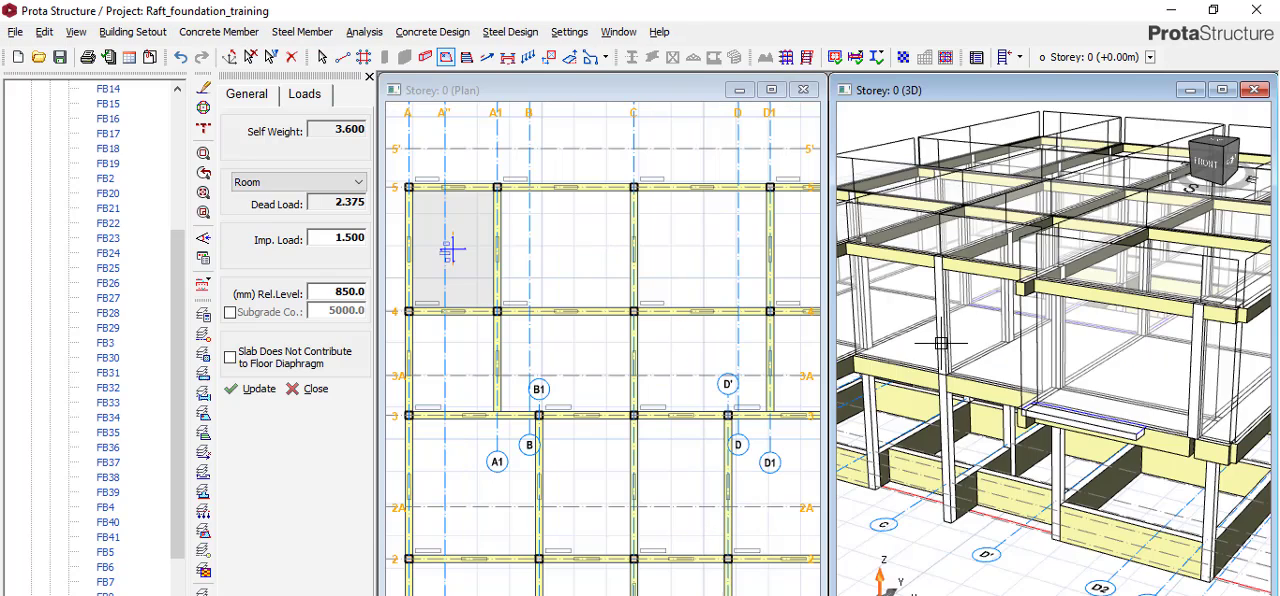
scroll(992, 370, "down", 6)
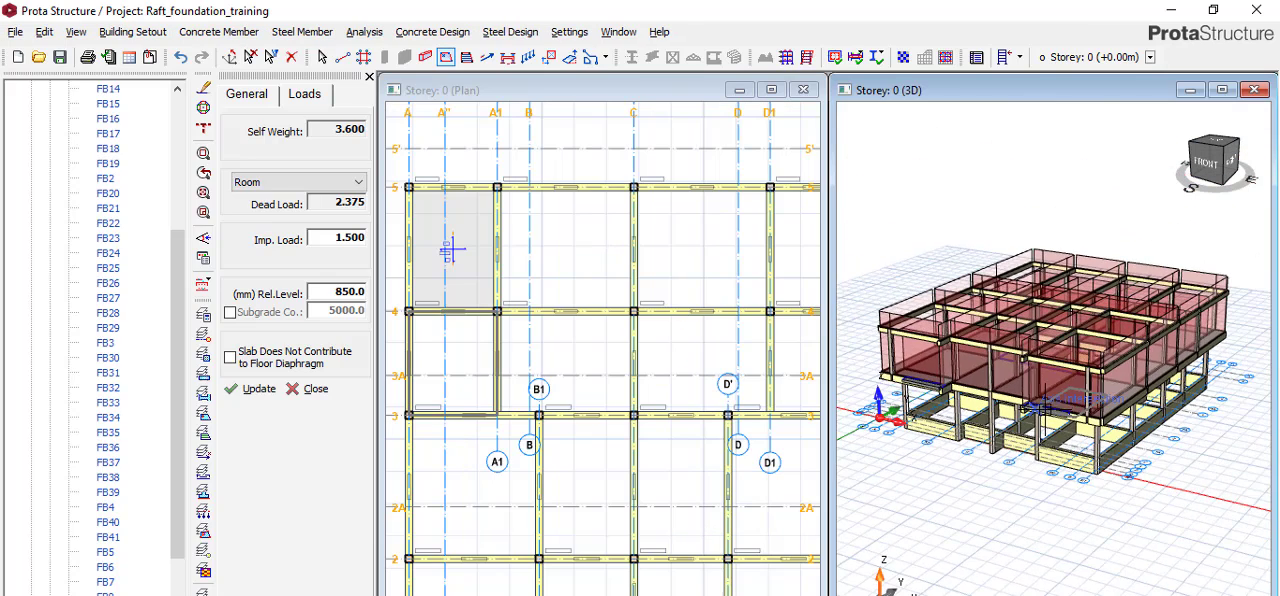
scroll(1140, 450, "down", 2)
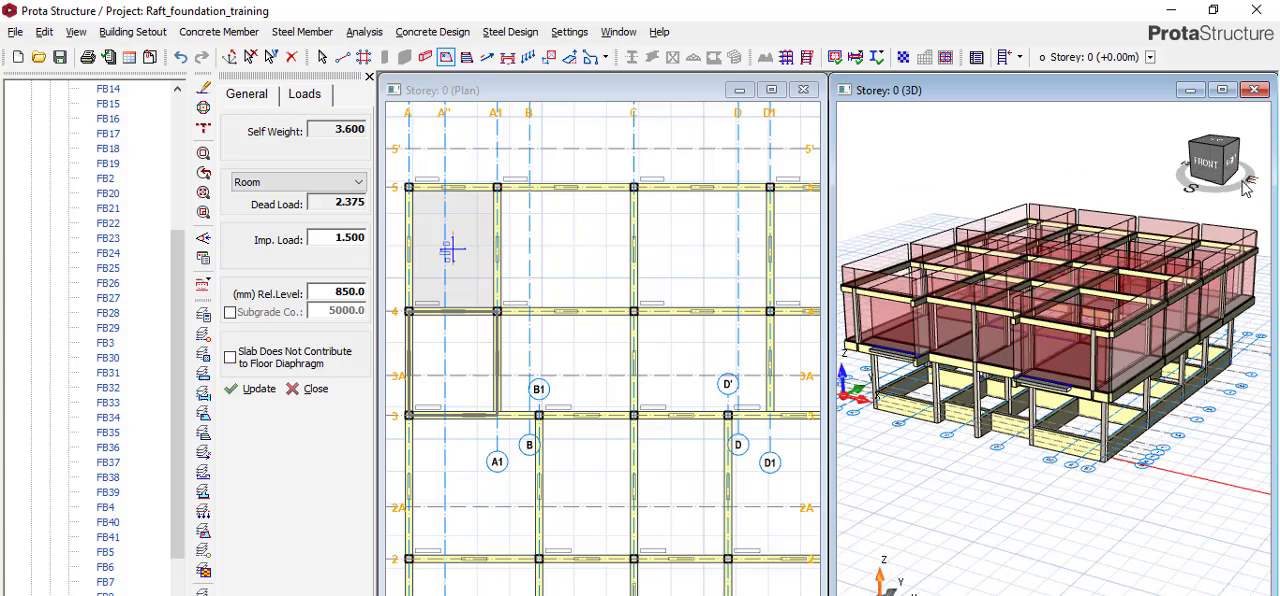
left_click_drag(1248, 190, 1122, 226)
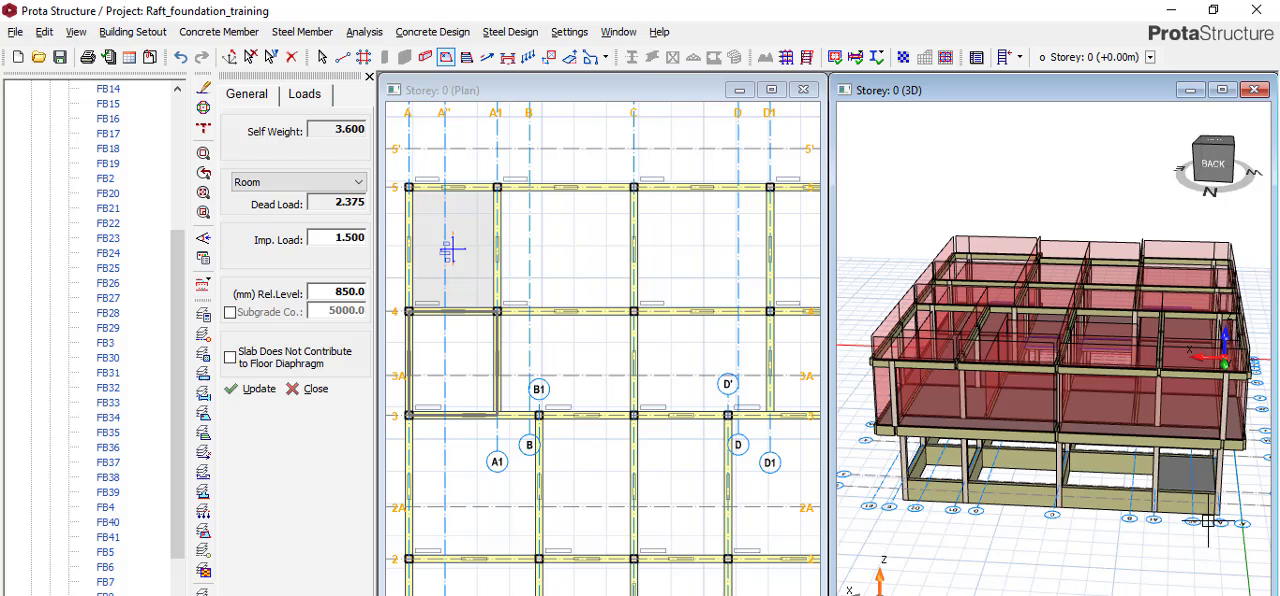
scroll(1195, 515, "up", 5)
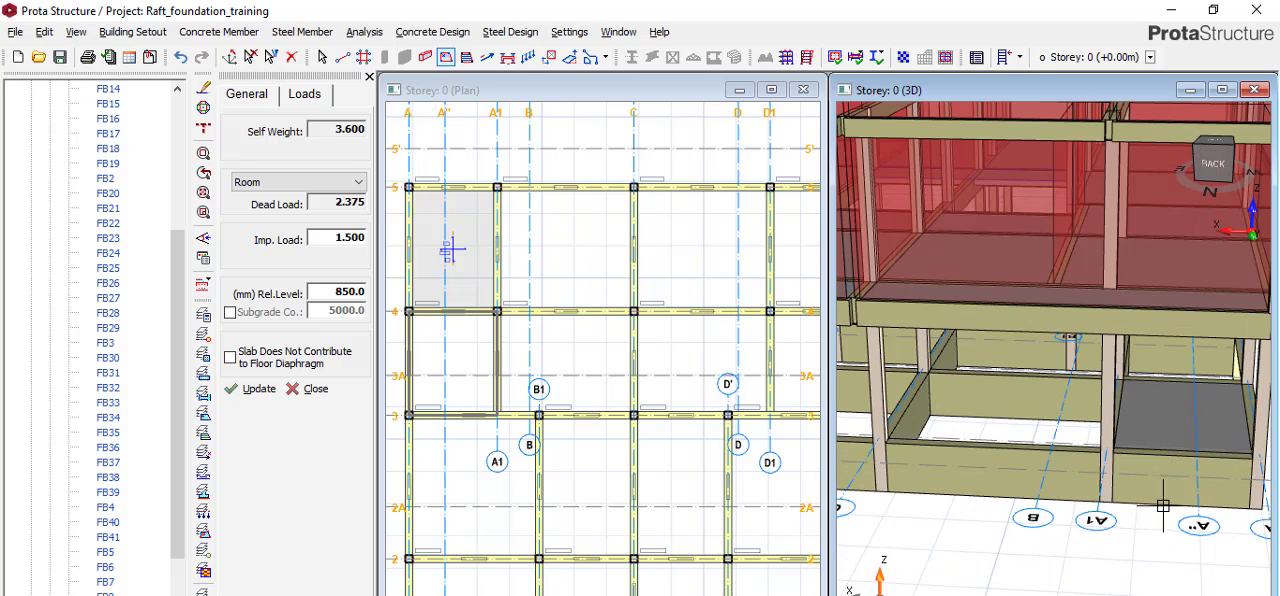
Insert a slab between axes A and A1 and axes 3 and 4, and update its relative level to 0.
double_click(327, 288)
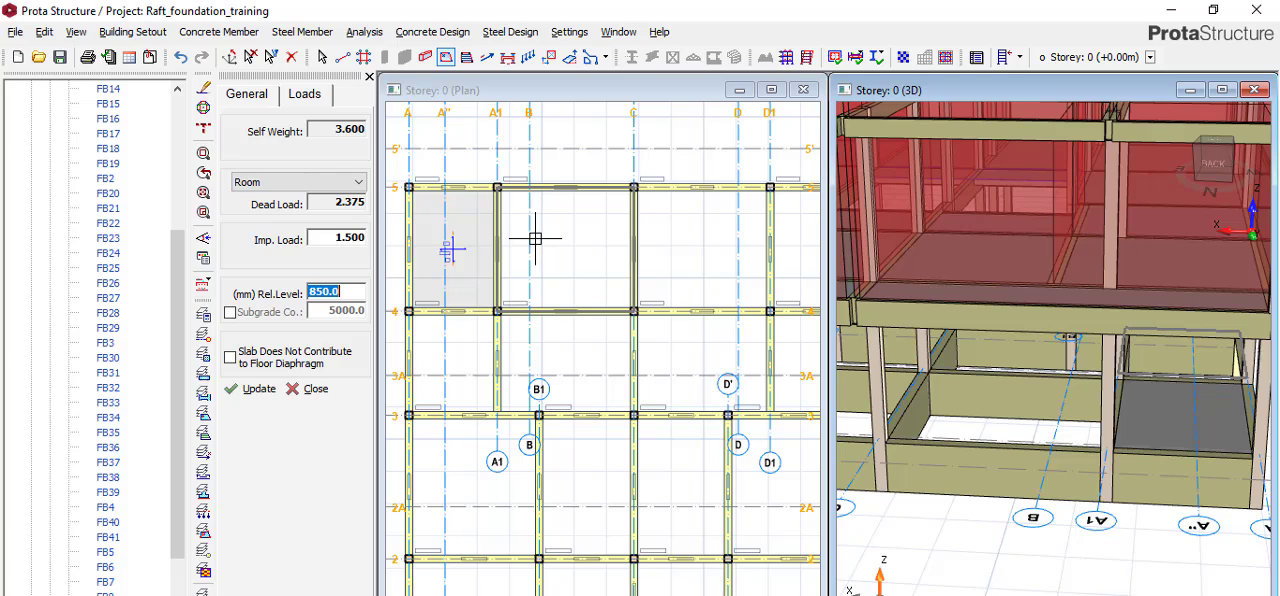
left_click(460, 354)
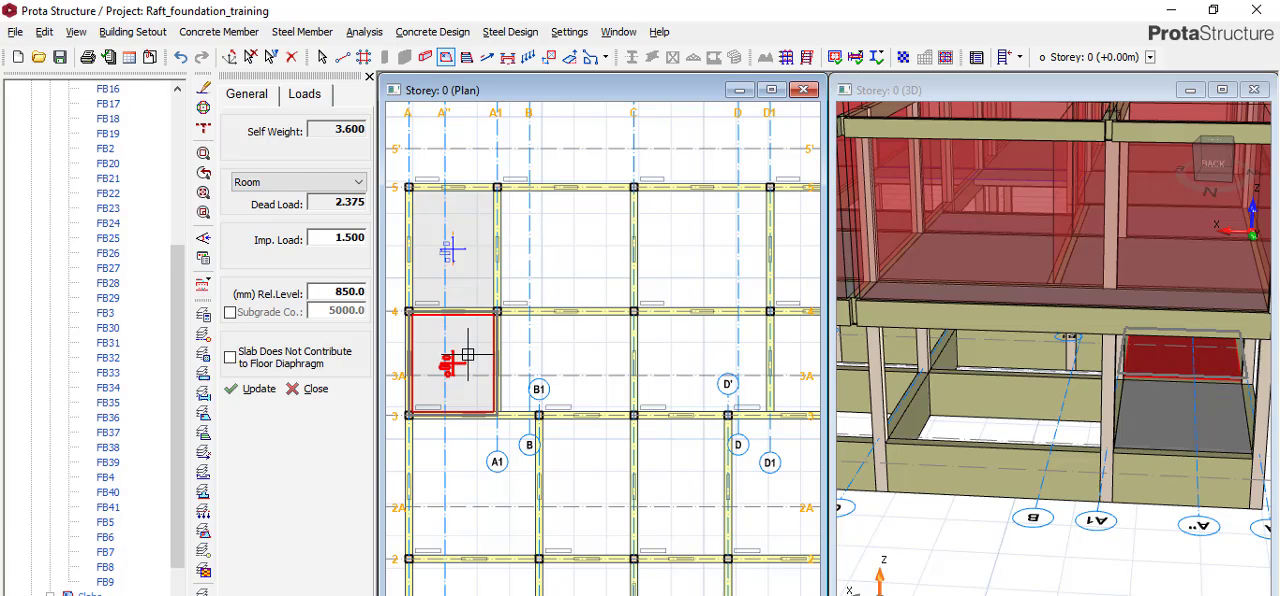
double_click(321, 292)
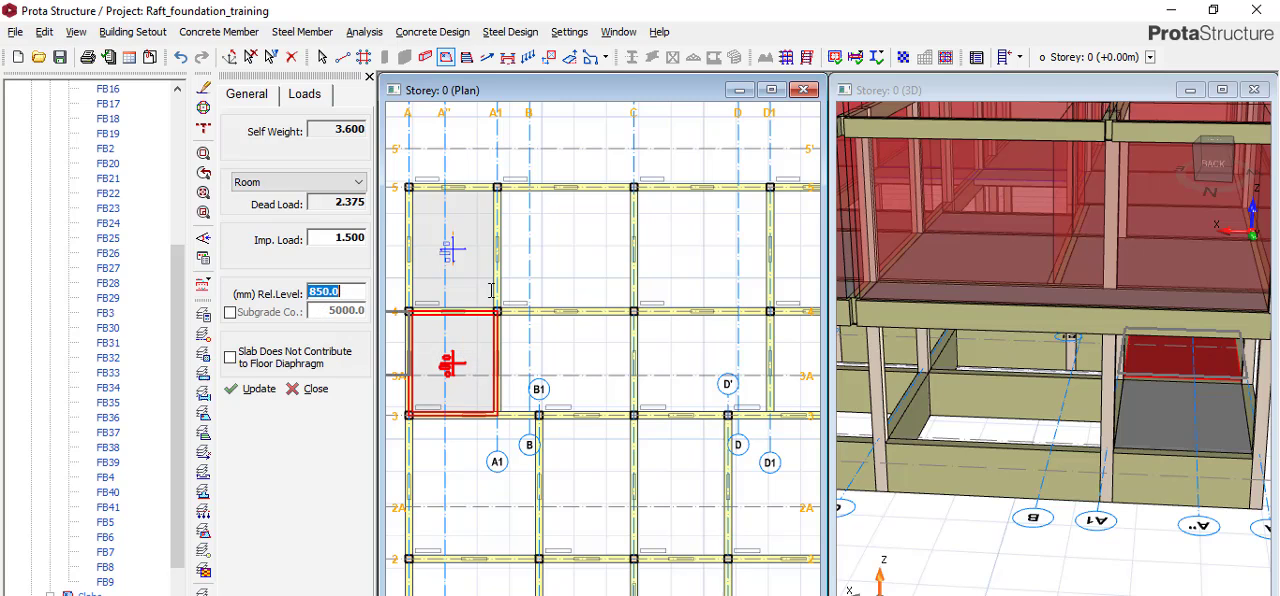
type("0")
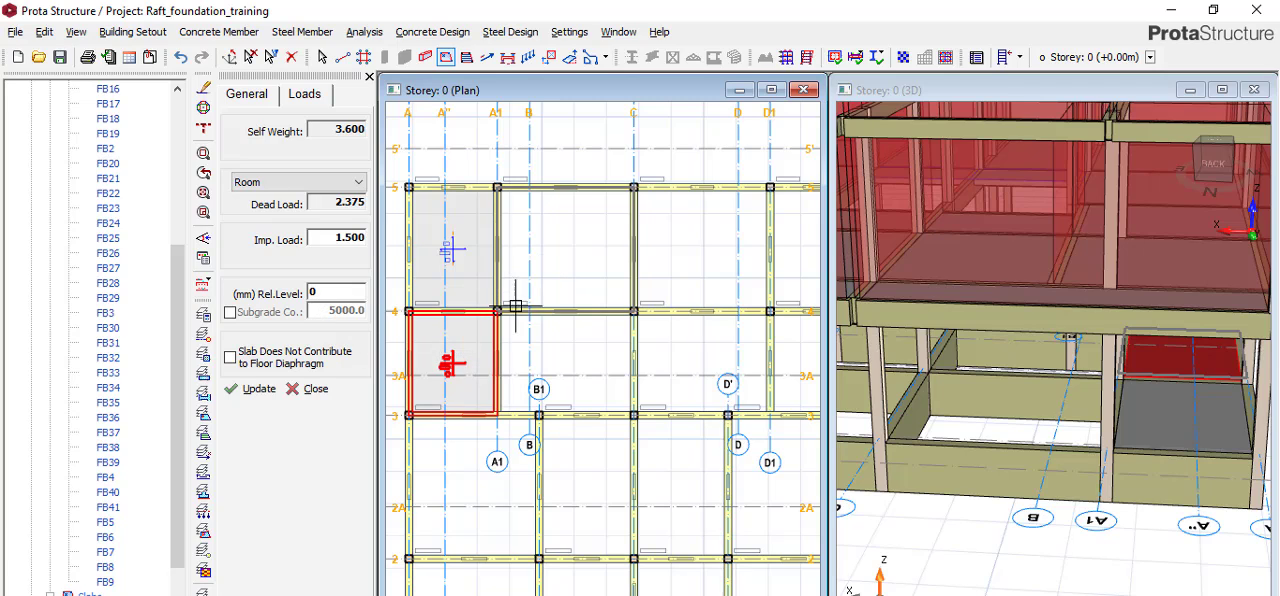
left_click(265, 392)
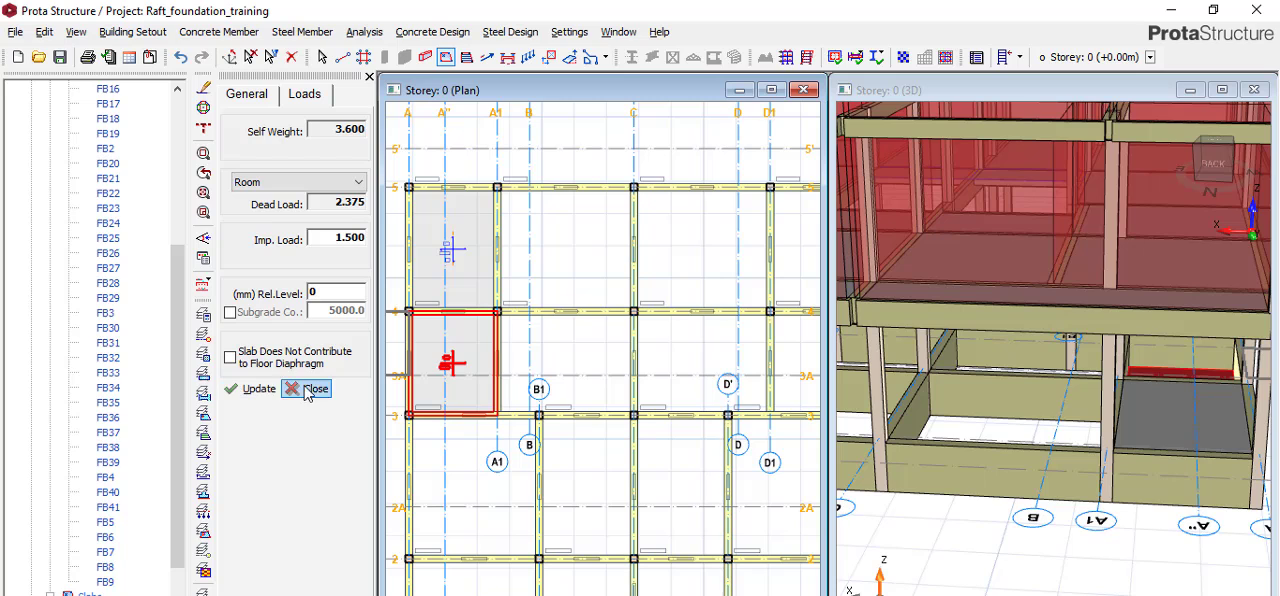
Examine in 3D how the slab between axes 3 and 4 sits against the foundation beams.
scroll(973, 315, "down", 4)
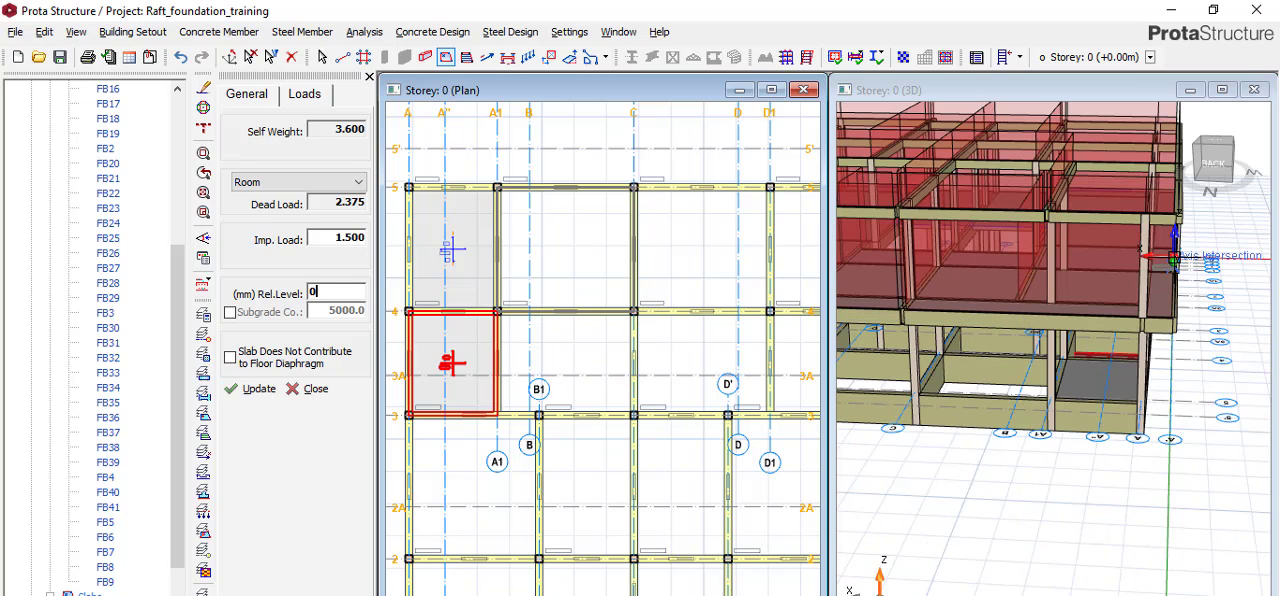
left_click(1230, 192)
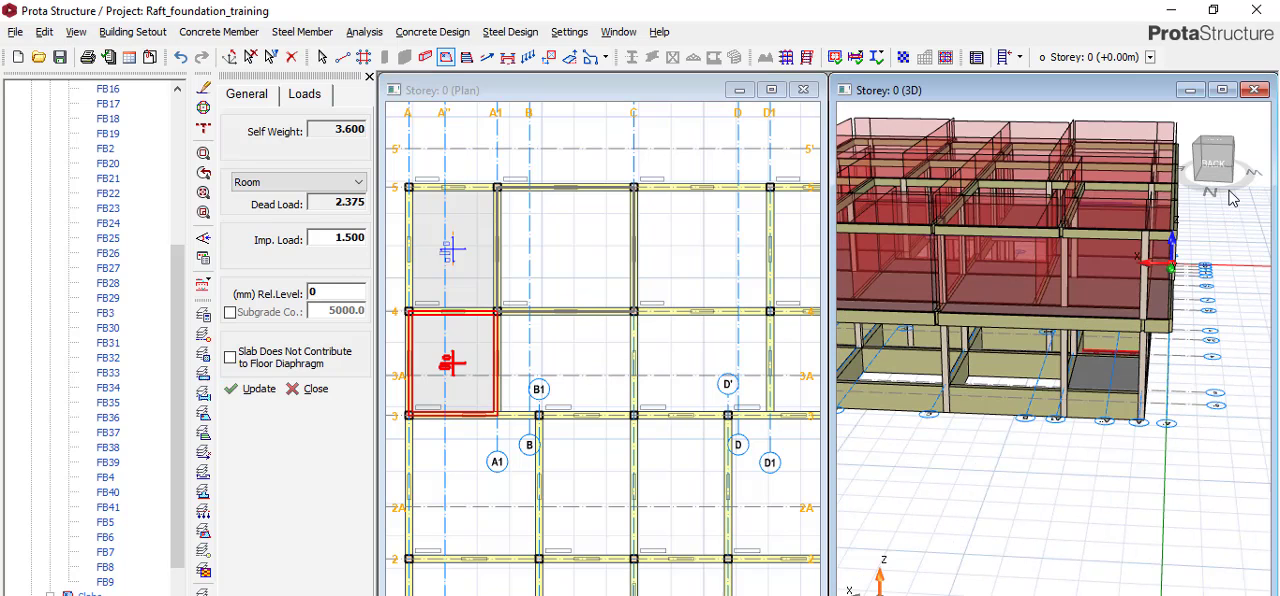
left_click_drag(1208, 197, 1146, 212)
scroll(1138, 362, "up", 4)
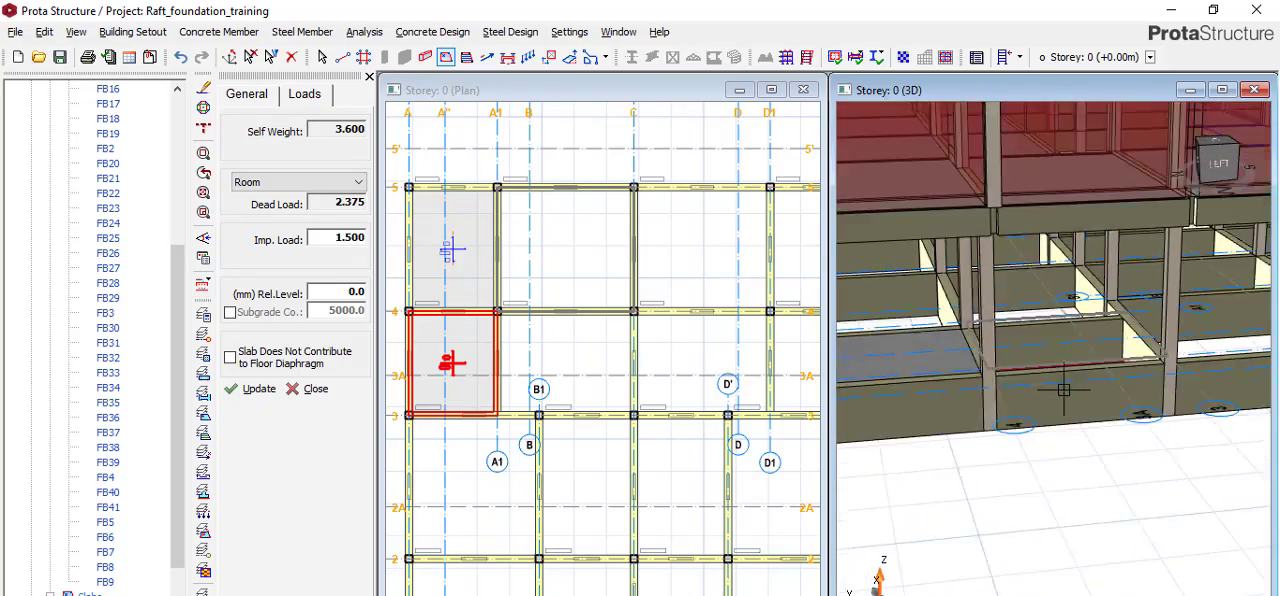
Compare in 3D, from beneath and from the side, the levels of the two corner slabs relative to the foundation beams.
mouse_move(1220, 196)
left_mouse_down()
mouse_move(1184, 231)
mouse_move(1155, 223)
left_mouse_up()
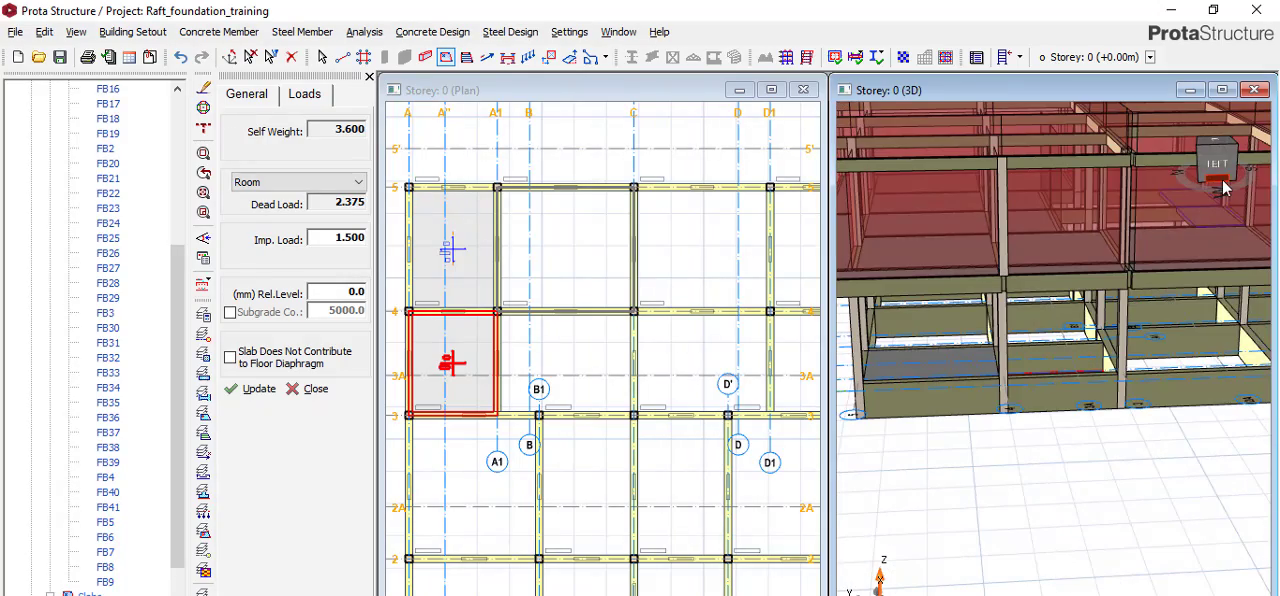
mouse_move(1216, 152)
left_mouse_down()
mouse_move(1199, 141)
mouse_move(1215, 93)
mouse_move(1213, 119)
left_mouse_up()
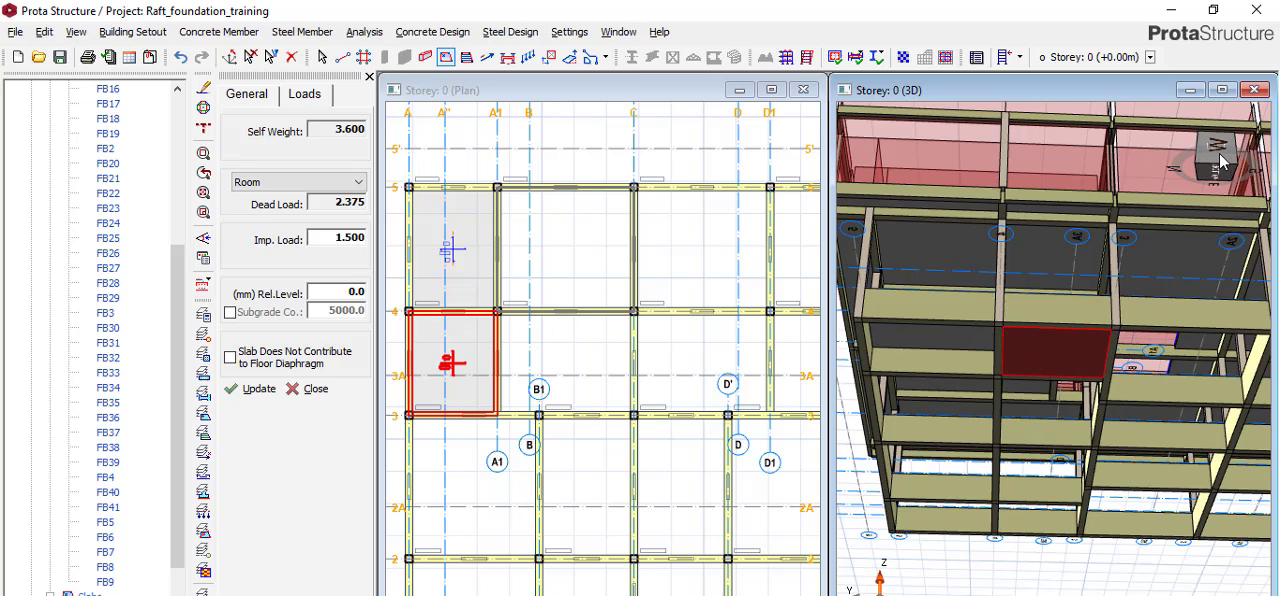
mouse_move(1219, 160)
left_mouse_down()
mouse_move(1191, 208)
mouse_move(1210, 226)
left_mouse_up()
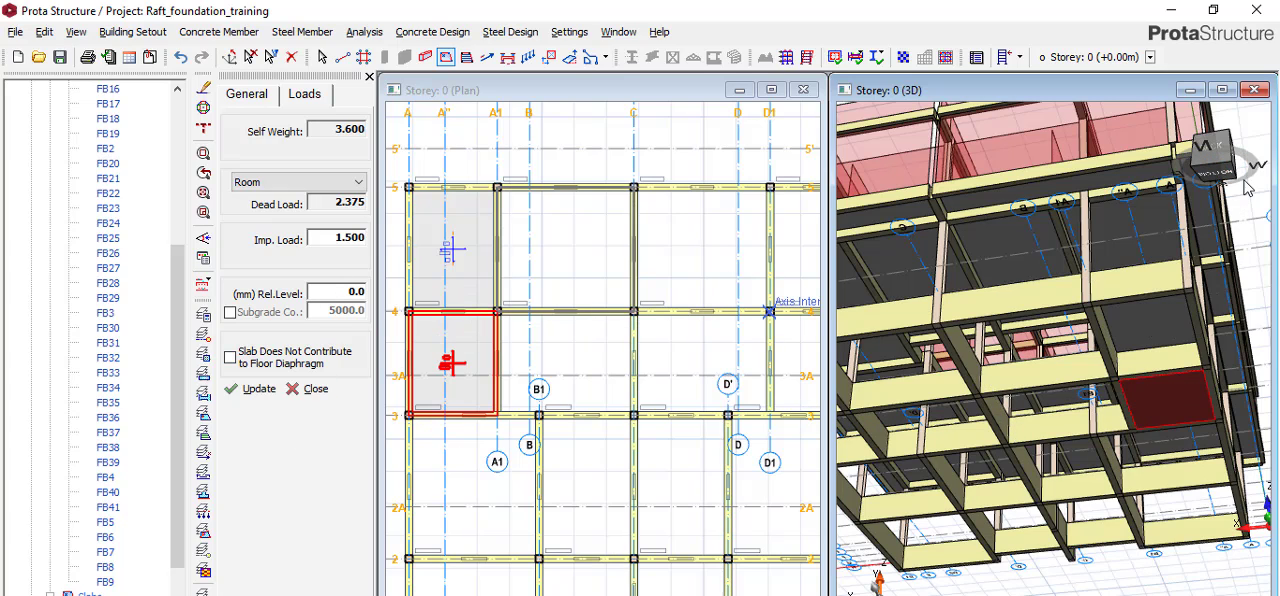
left_click_drag(1235, 179, 1168, 306)
left_click_drag(1204, 158, 1117, 198)
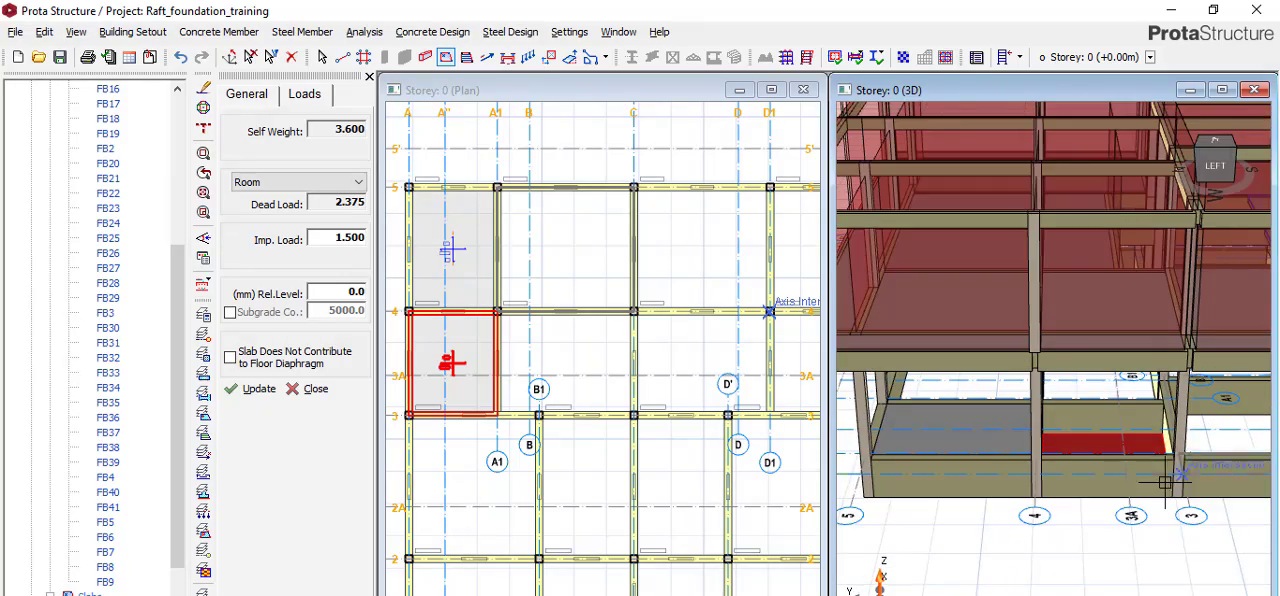
Delete the slab between axes A and A1 and axes 3 and 4.
left_click(445, 346)
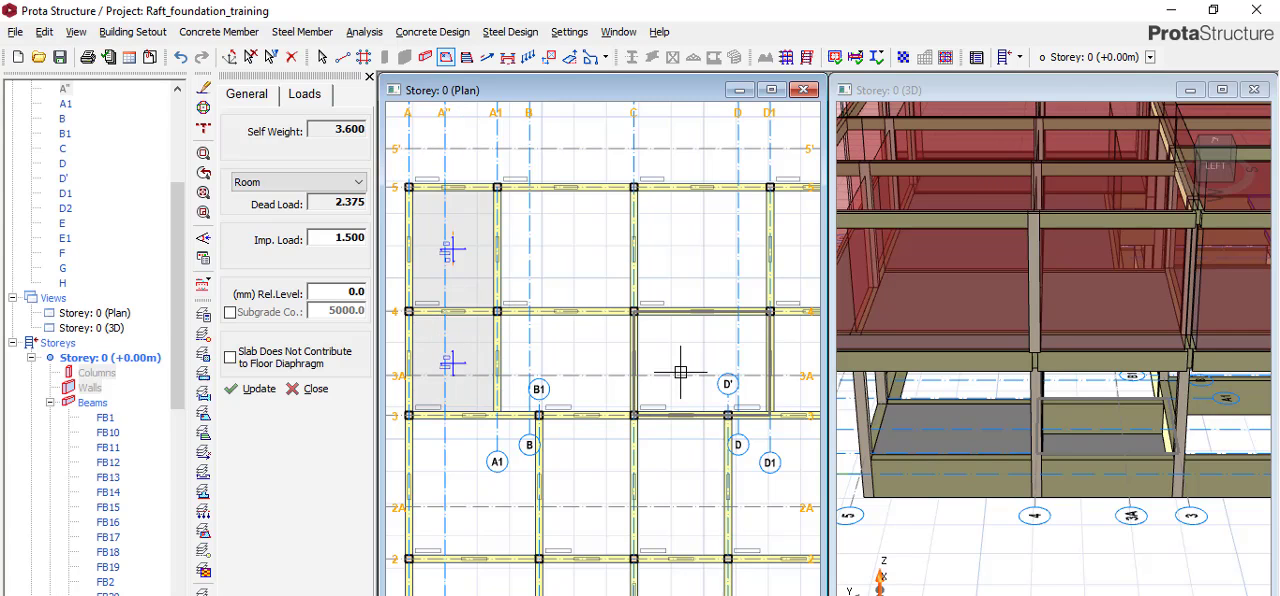
key("Escape")
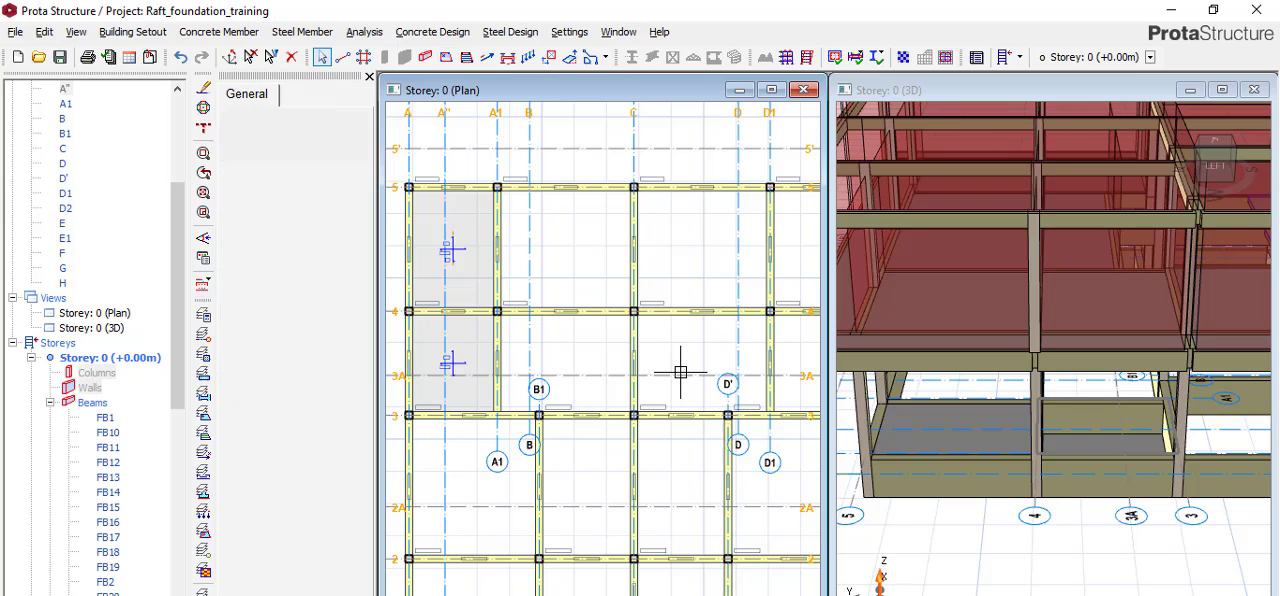
left_click(458, 360)
right_click(458, 360)
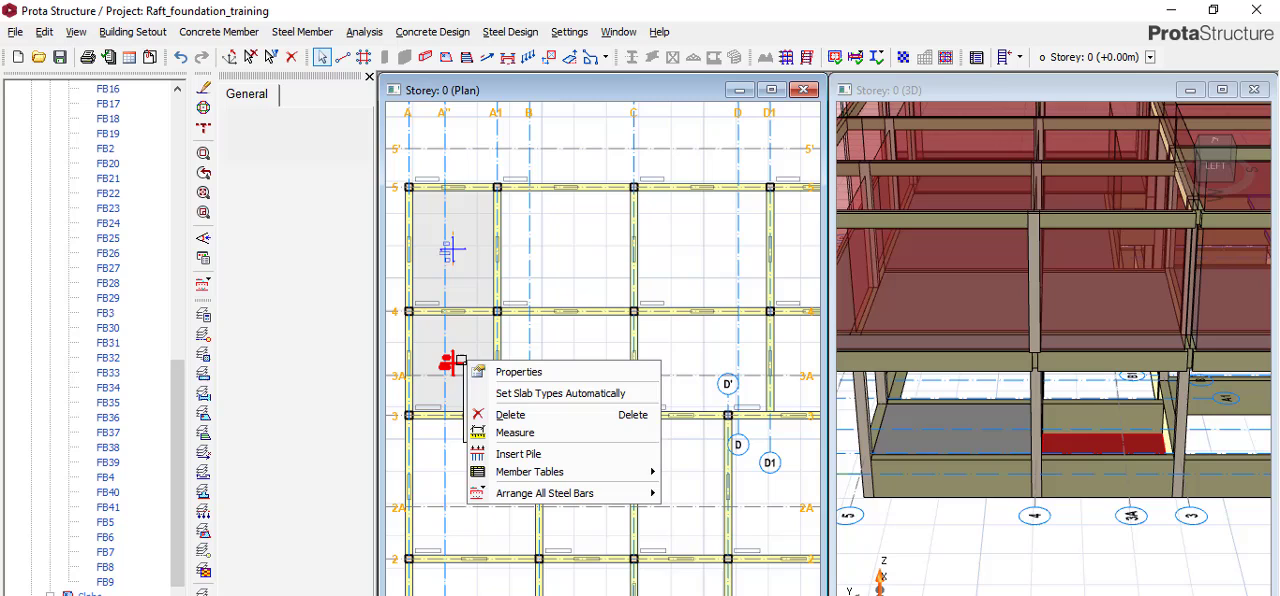
left_click(477, 372)
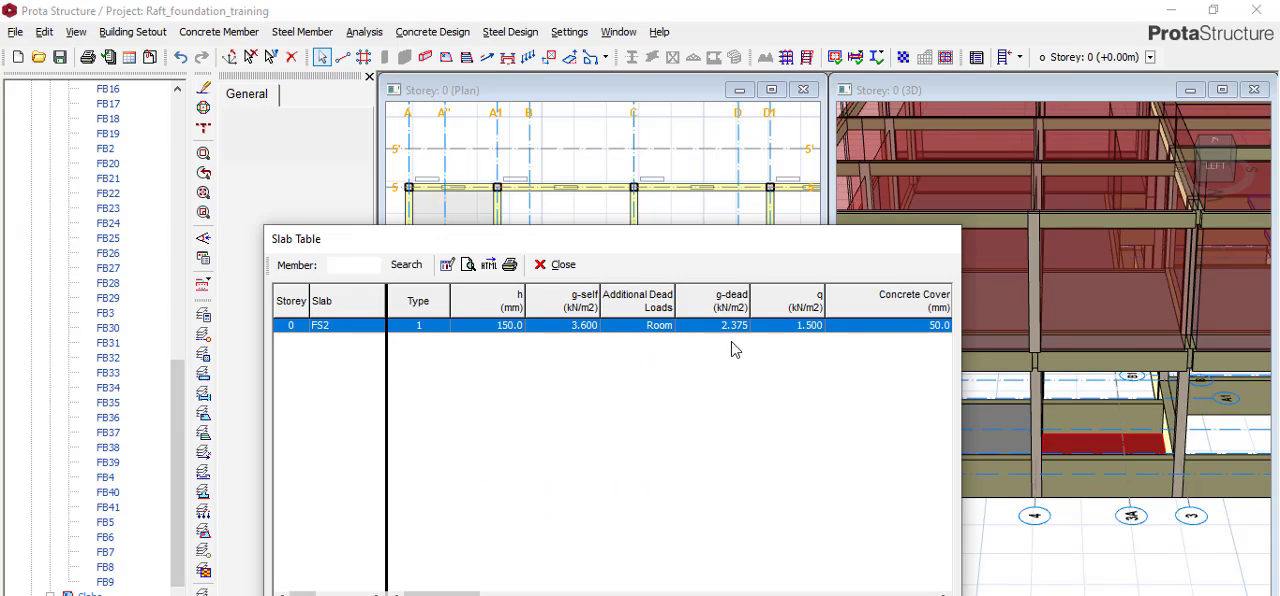
left_click(545, 266)
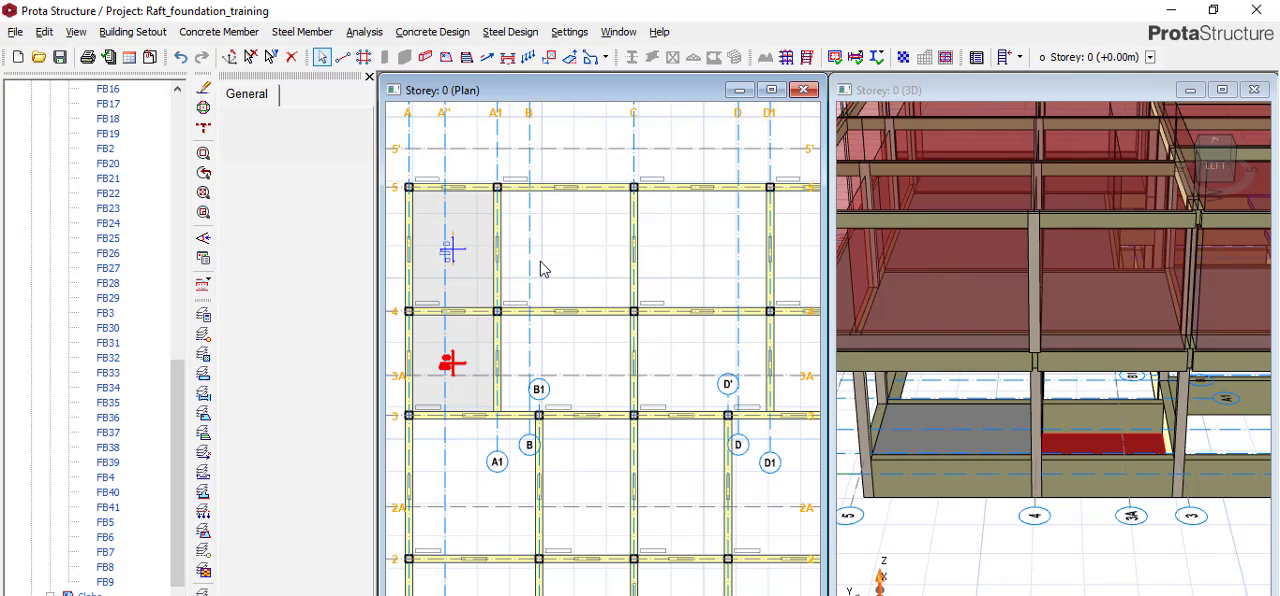
key("Delete")
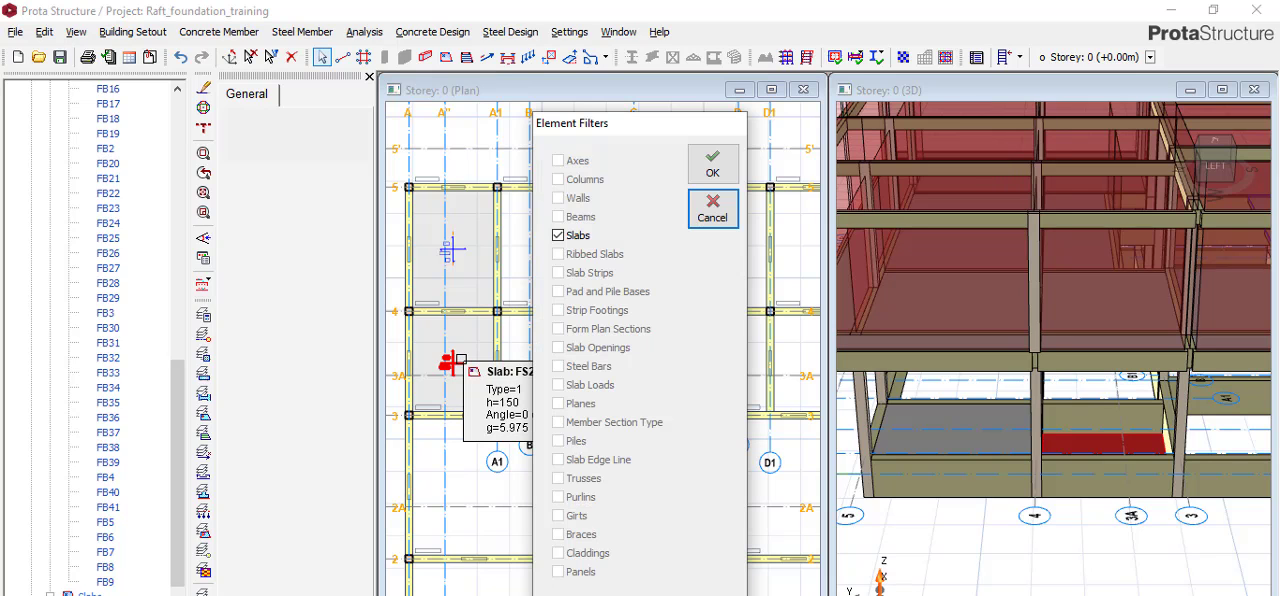
left_click(712, 162)
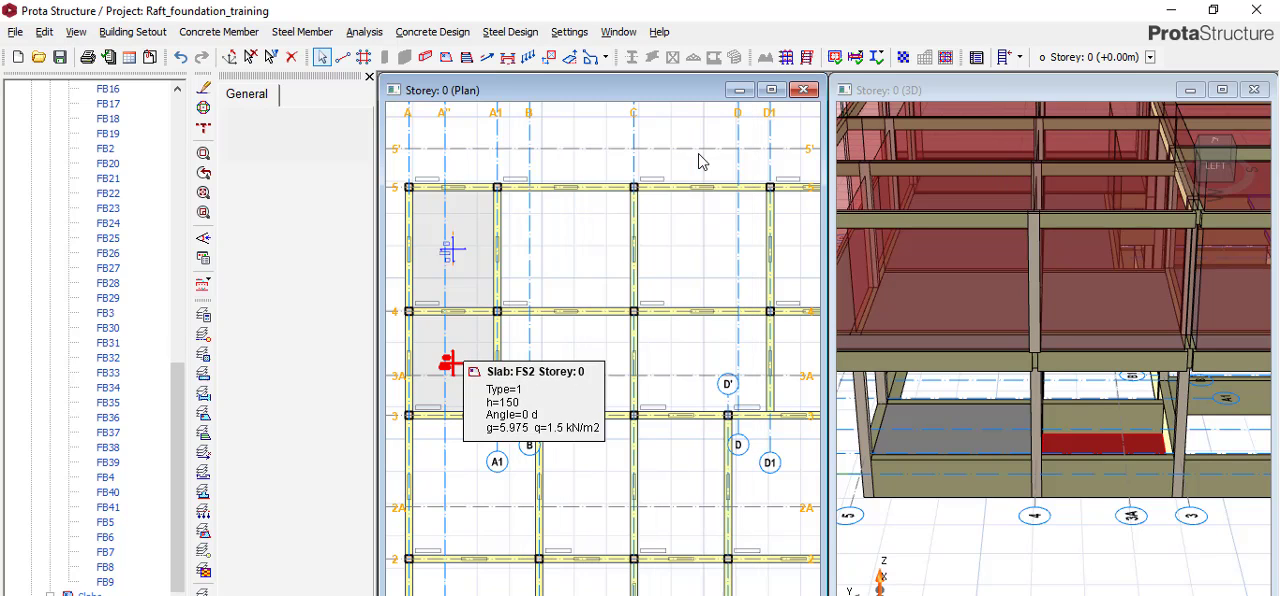
Reuse the remaining corner slab's properties, with 150 mm thickness and 850 mm relative level, to insert slabs in bays A1–C and C–D1 between axes 4 and 5.
right_click(463, 247)
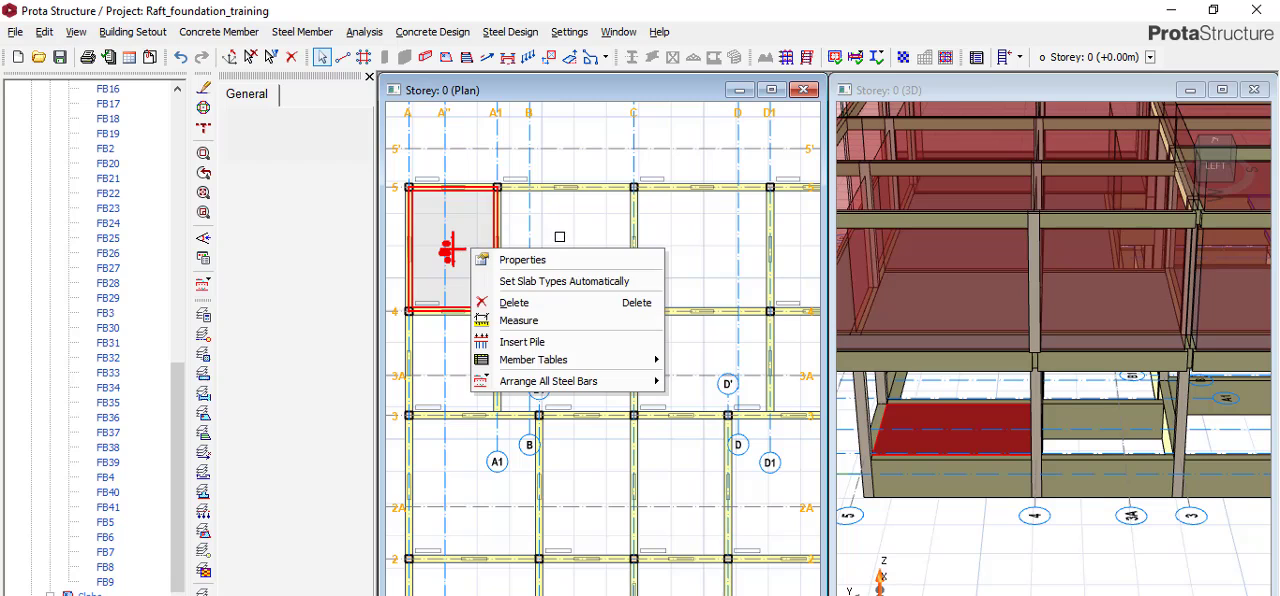
left_click(562, 266)
left_click(564, 262)
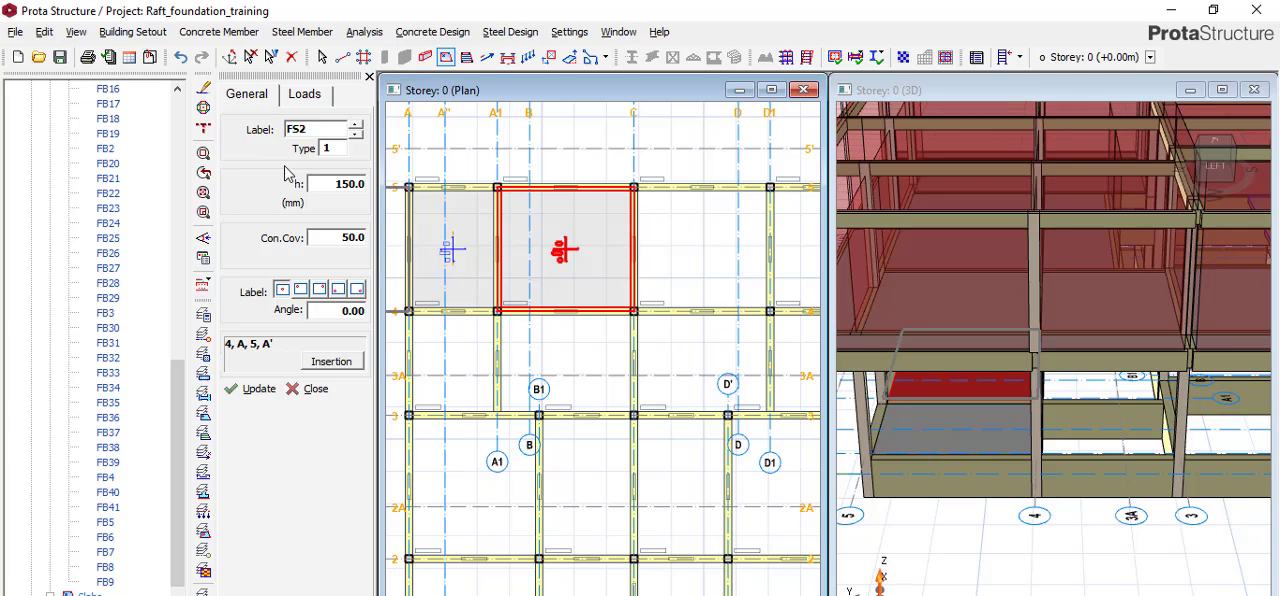
left_click(305, 96)
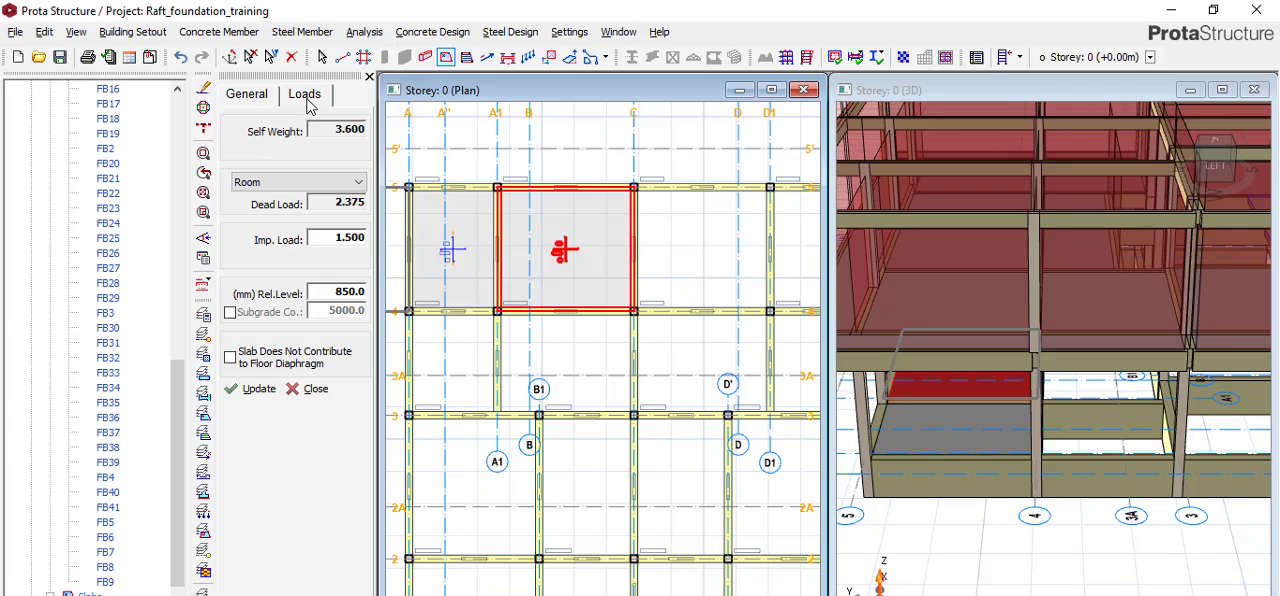
left_click(692, 290)
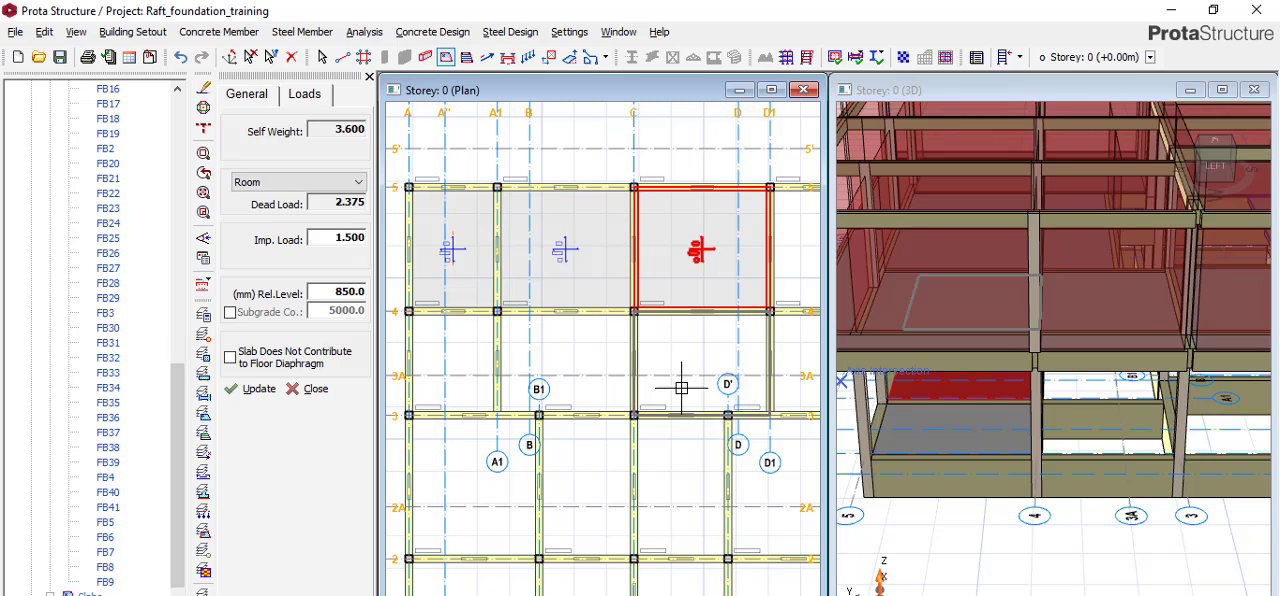
Insert slabs in the three bays from A to D1 between axes 3 and 4, and in bays A–B1 and B1–C between axes 2 and 3.
left_click(679, 386)
left_click(600, 370)
left_click(460, 365)
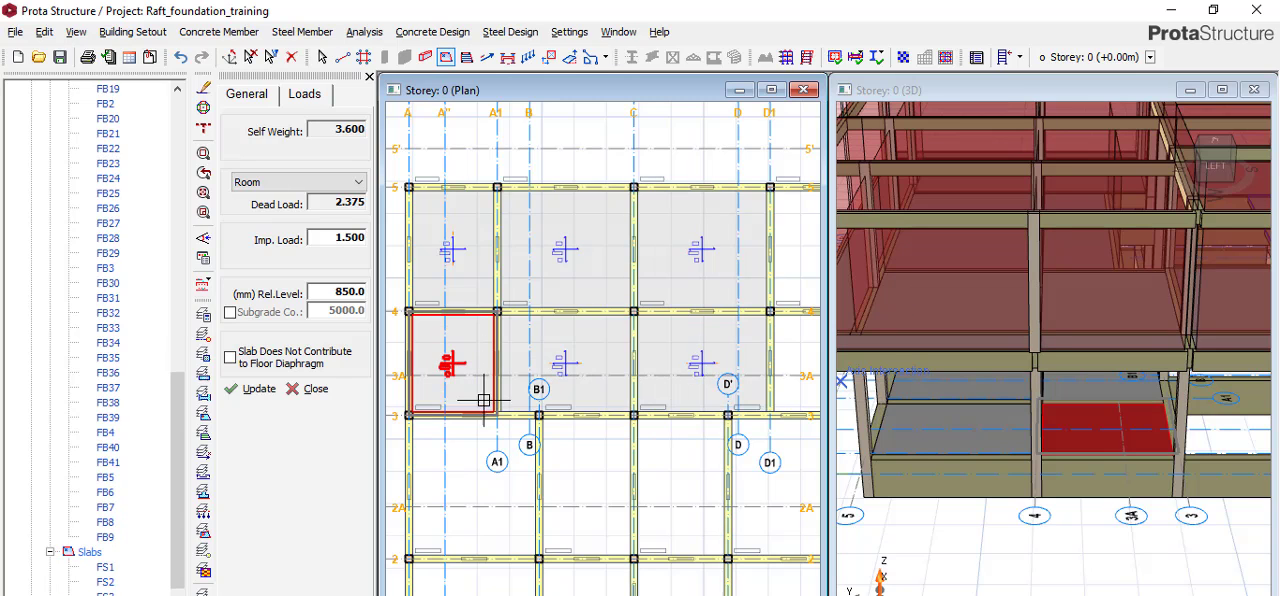
left_click(475, 495)
left_click(592, 468)
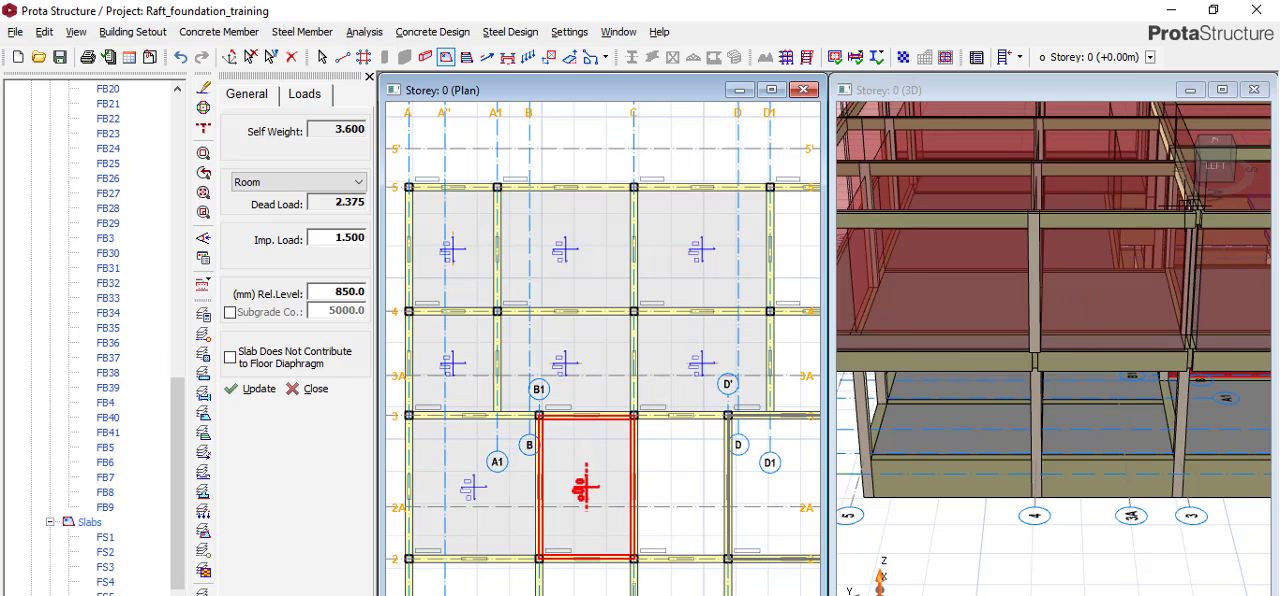
Insert slabs in bay D1–E between axes 4 and 5 and axes 3 and 4, and in bays D'–E and C–D' between axes 2 and 3.
left_click(1212, 194)
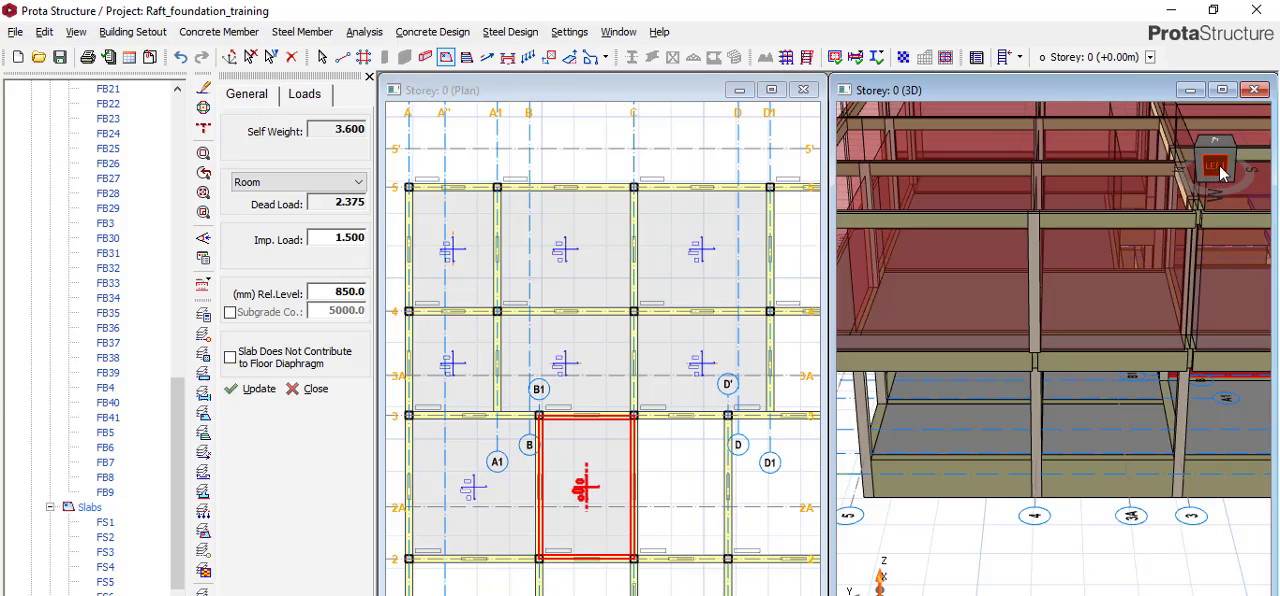
left_click_drag(1222, 150, 1163, 138)
scroll(749, 214, "down", 5)
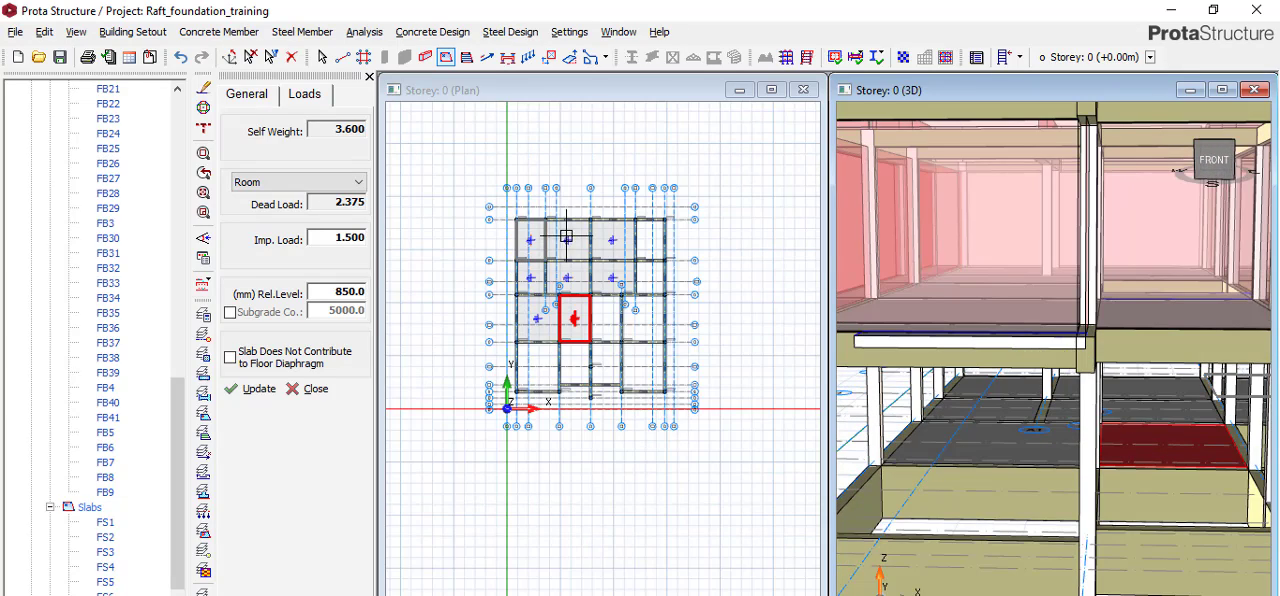
left_click(665, 252)
left_click(665, 250)
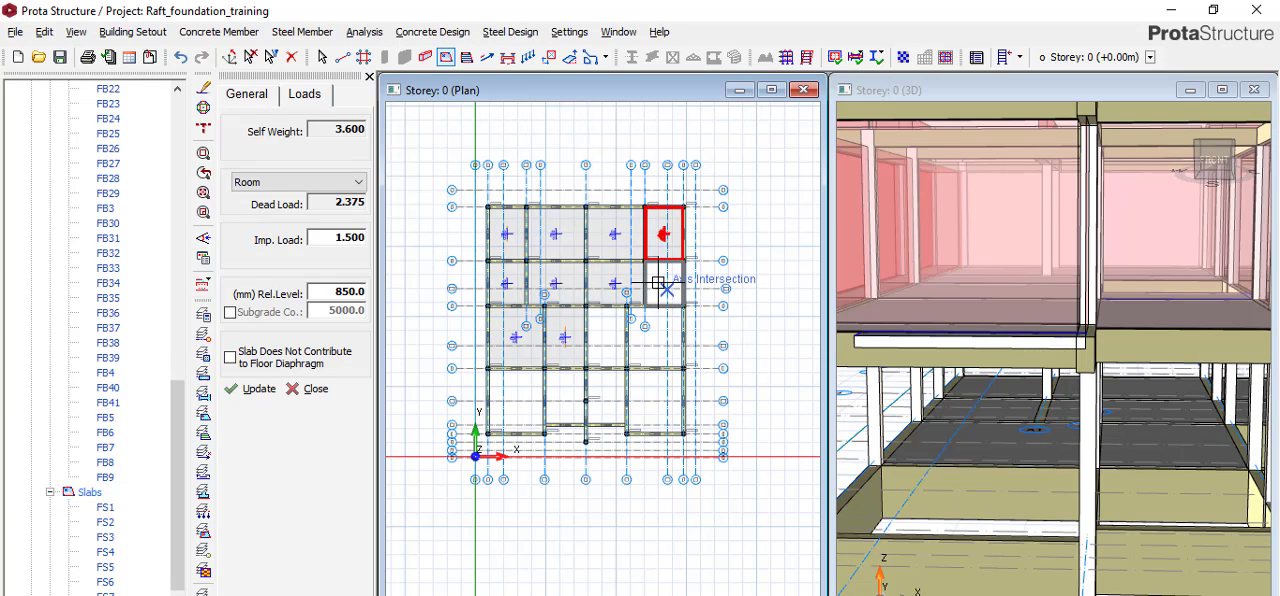
left_click(665, 282)
left_click(665, 337)
left_click(607, 333)
Insert slabs in the four front bays below axis 2, from axis A to E, and check them in 3D.
left_click(605, 395)
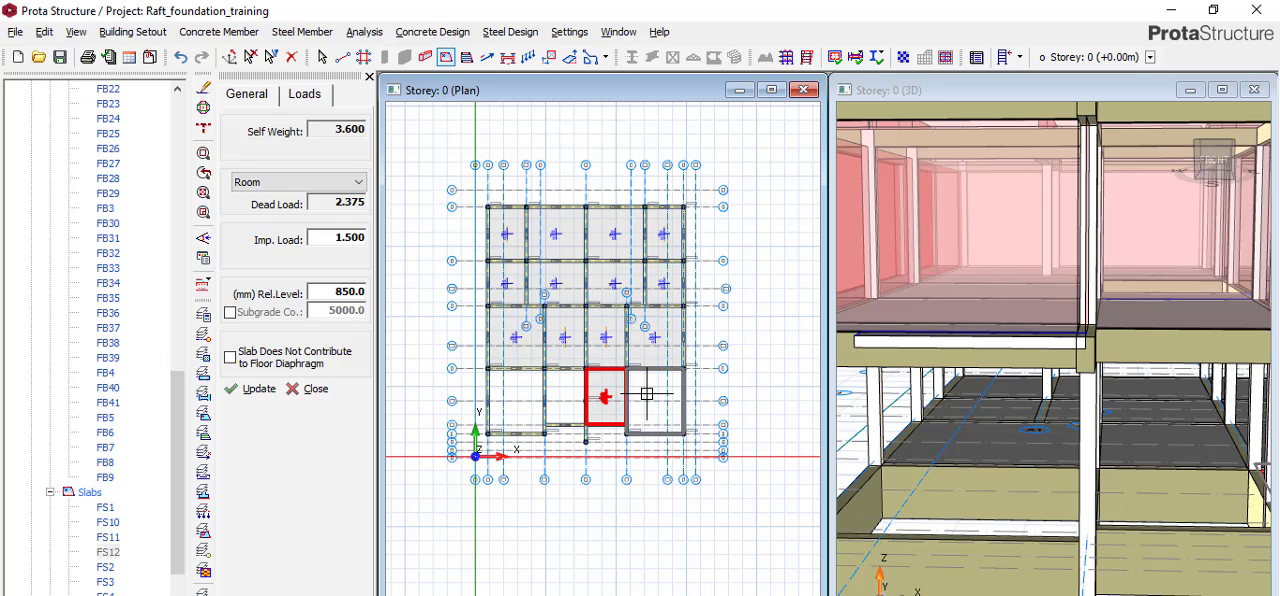
left_click(652, 397)
left_click(565, 397)
left_click(505, 394)
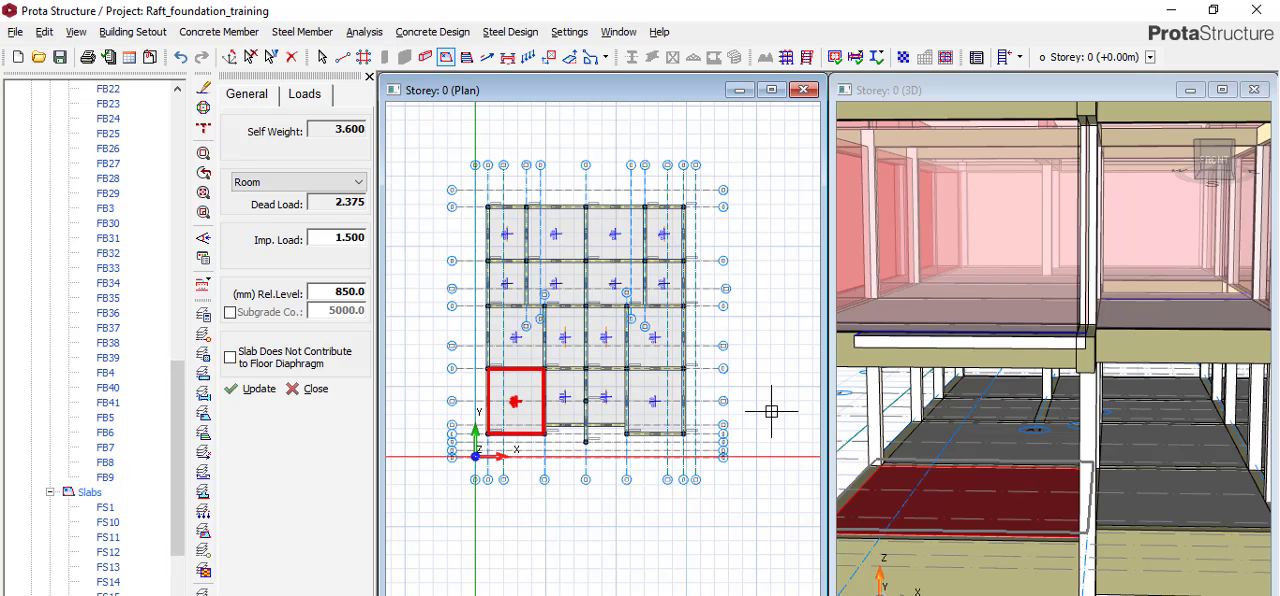
left_click(1206, 186)
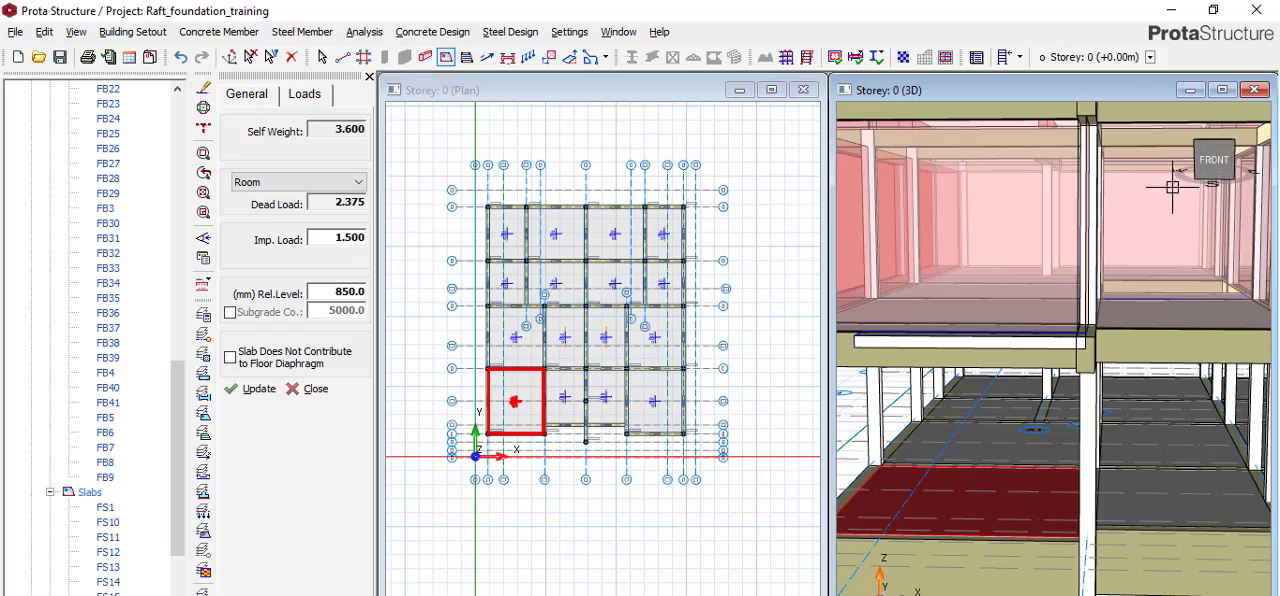
mouse_move(1212, 185)
middle_mouse_down()
mouse_move(1190, 190)
mouse_move(1165, 228)
mouse_move(1128, 214)
middle_mouse_up()
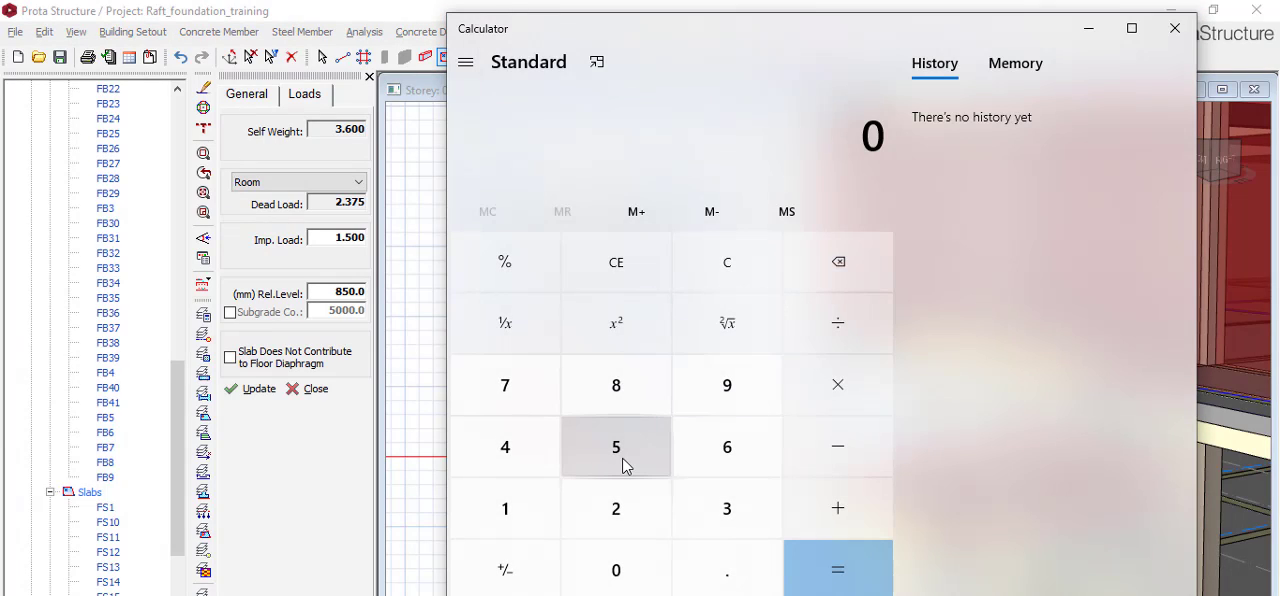
Switch to Calculator and compute example slab relative levels as 1200 - 150, 1500 - 150 and 1500 - 200.
type("1200 - ")
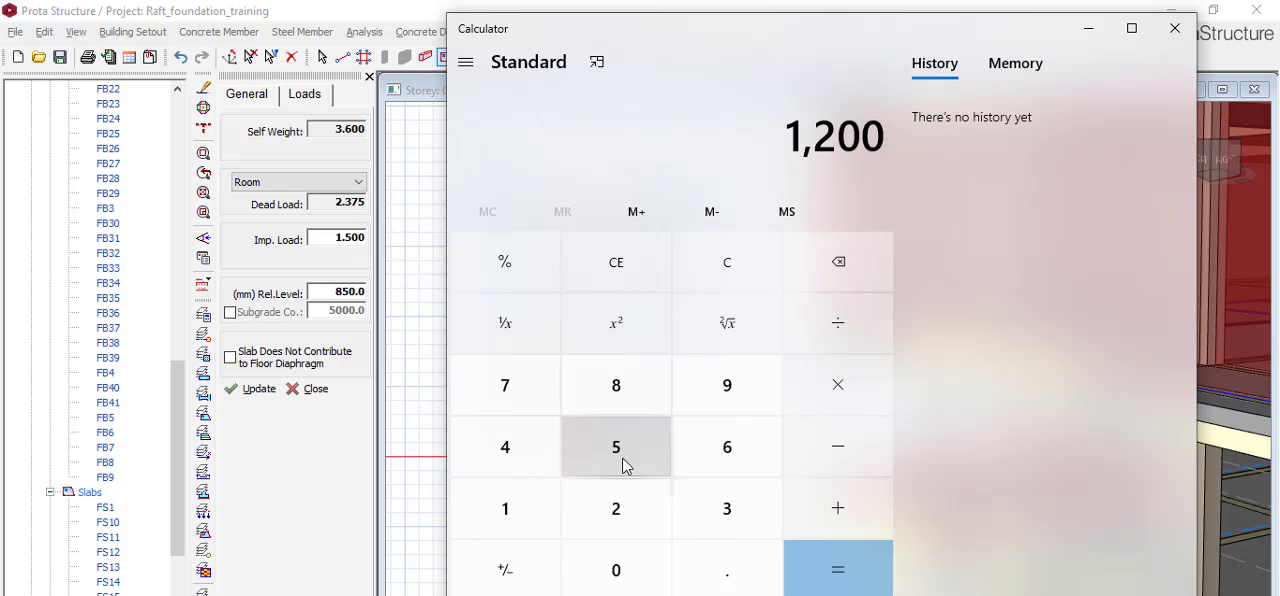
type("150")
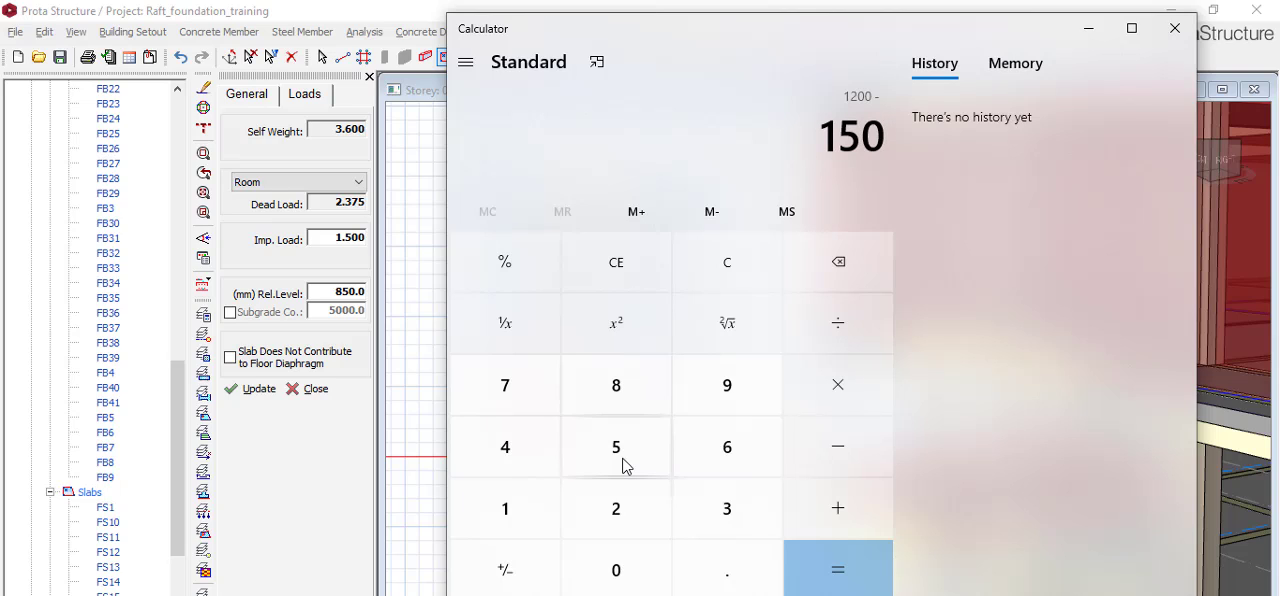
key("Return")
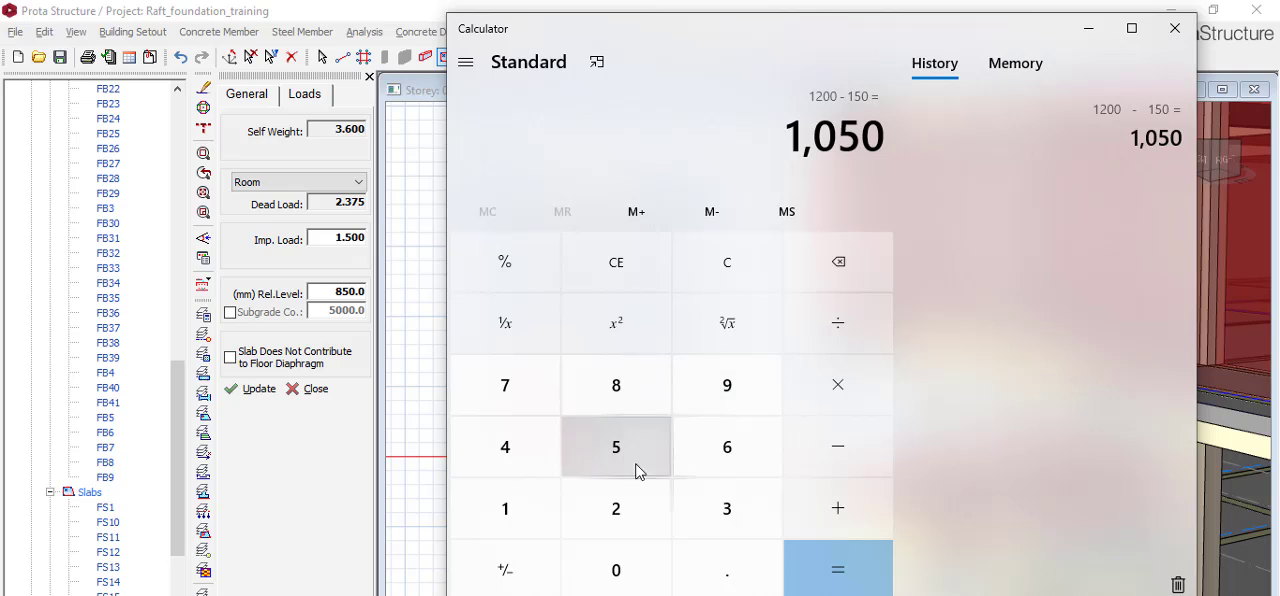
type("1500 - ")
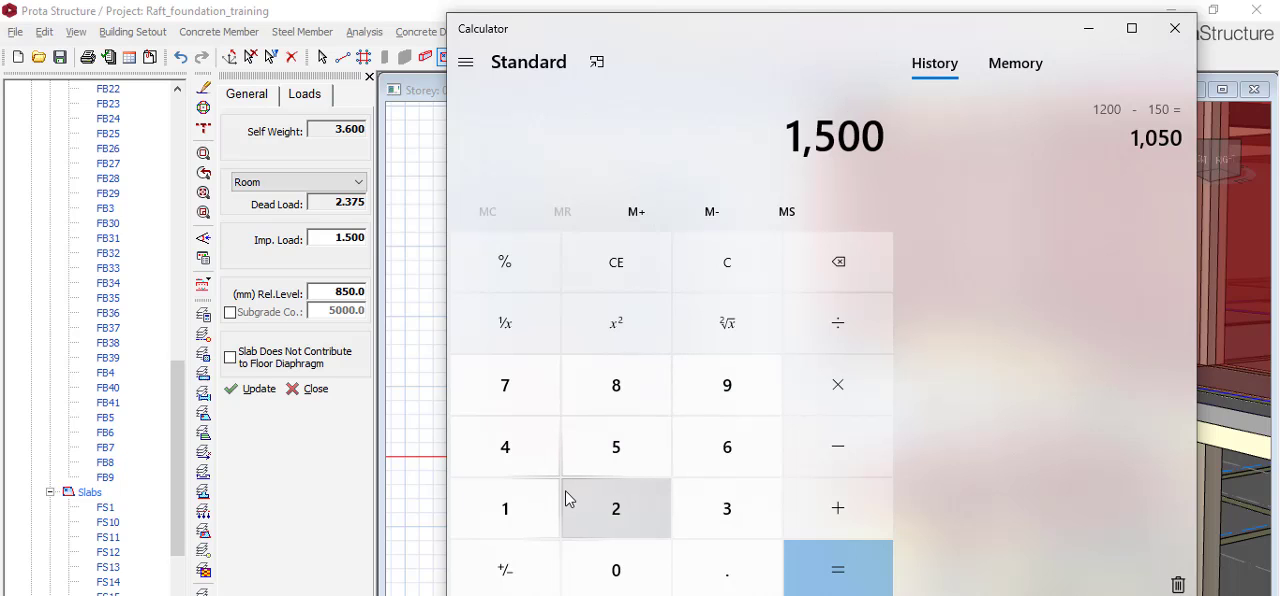
type("150")
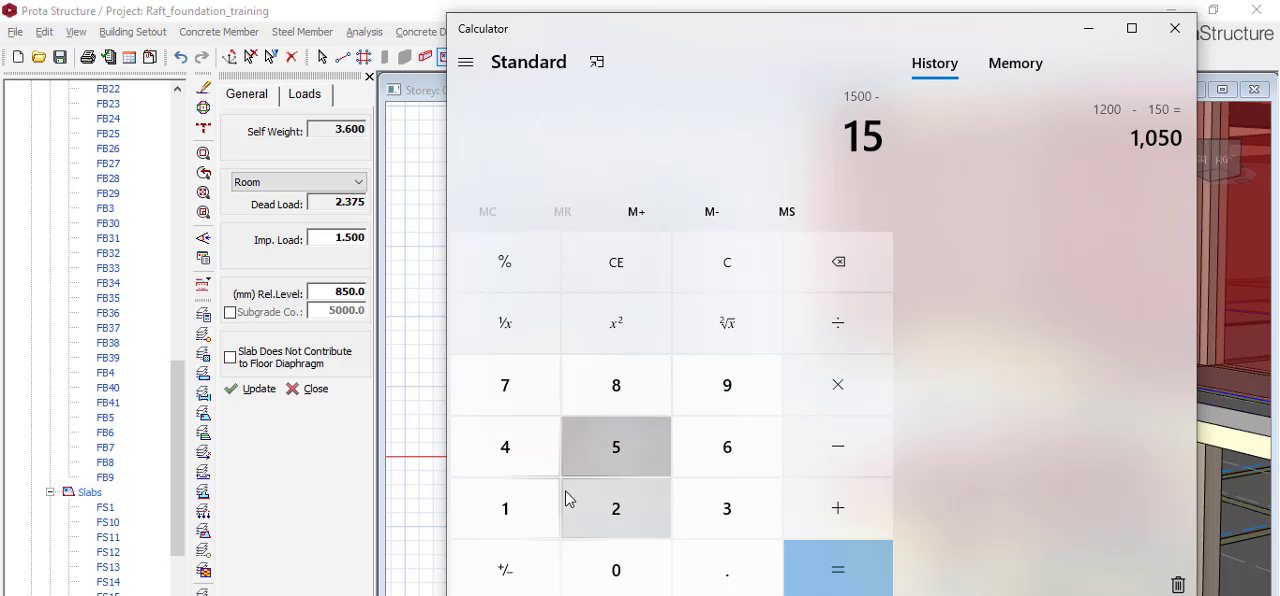
key("Return")
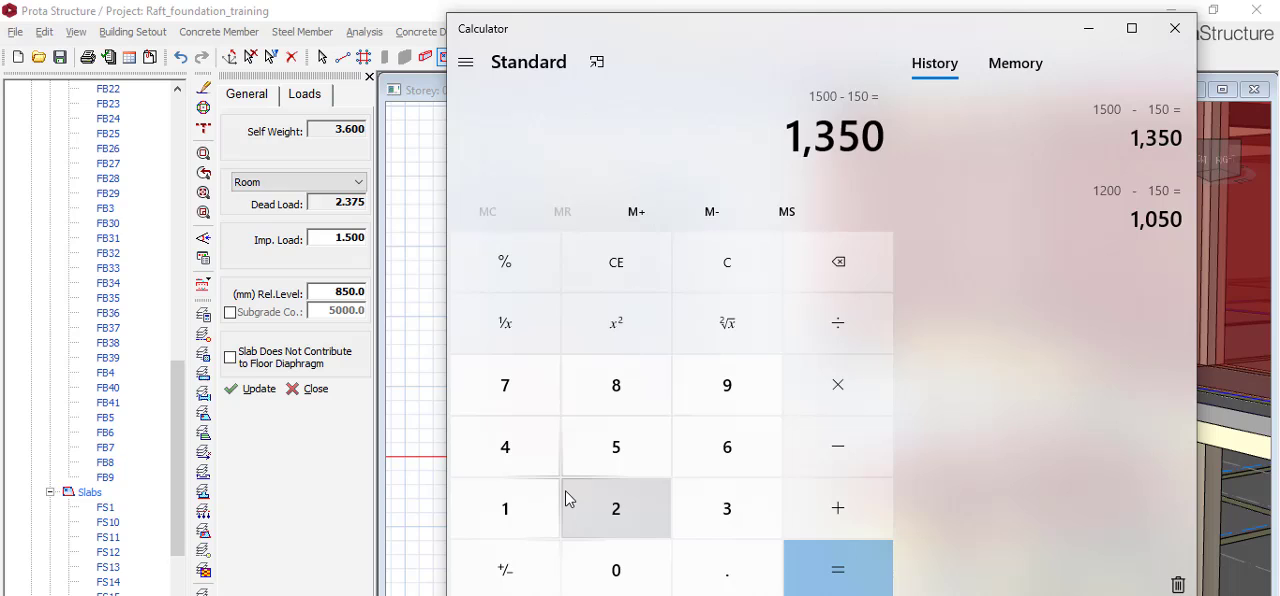
type("1500 - ")
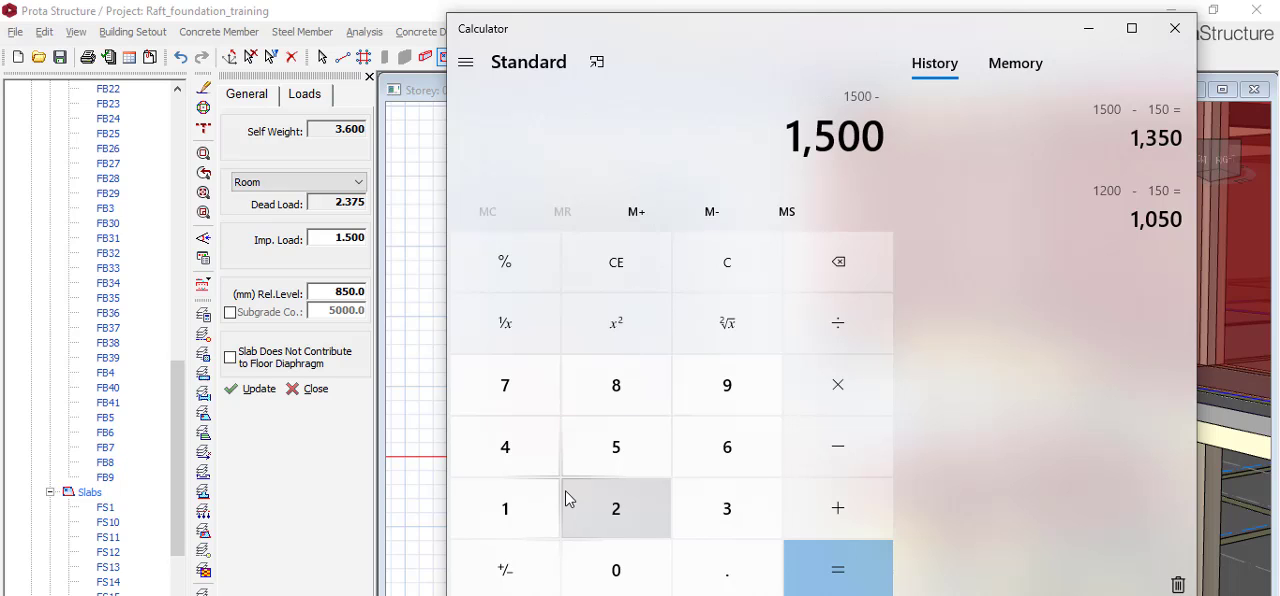
type("200")
key("Return")
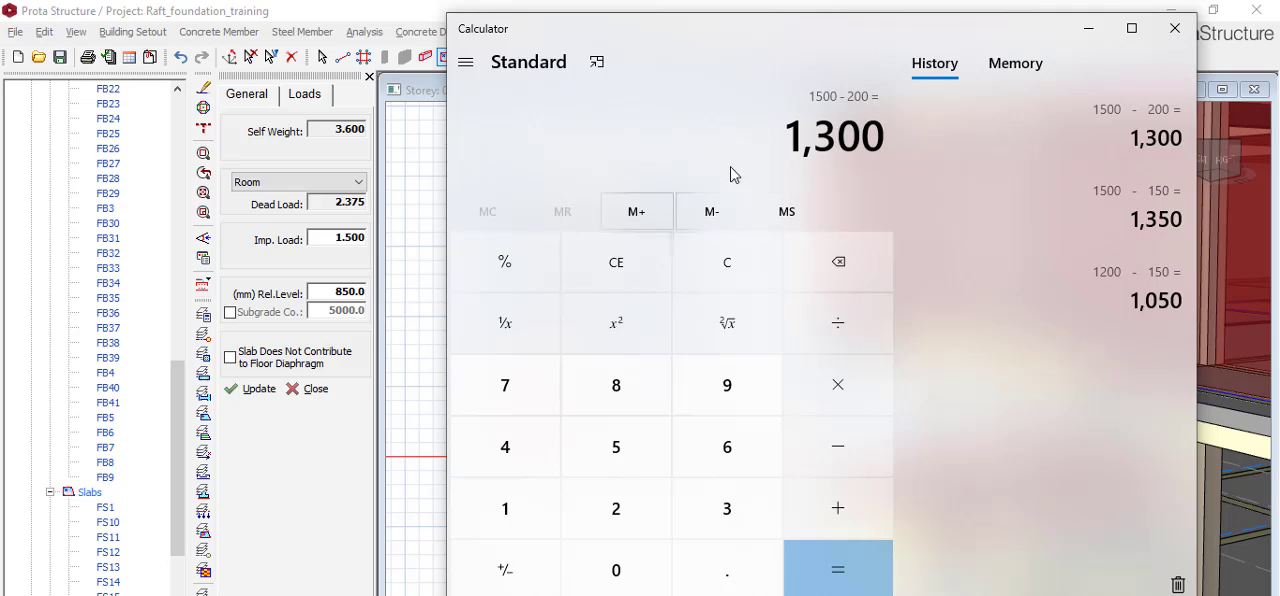
left_click(1173, 28)
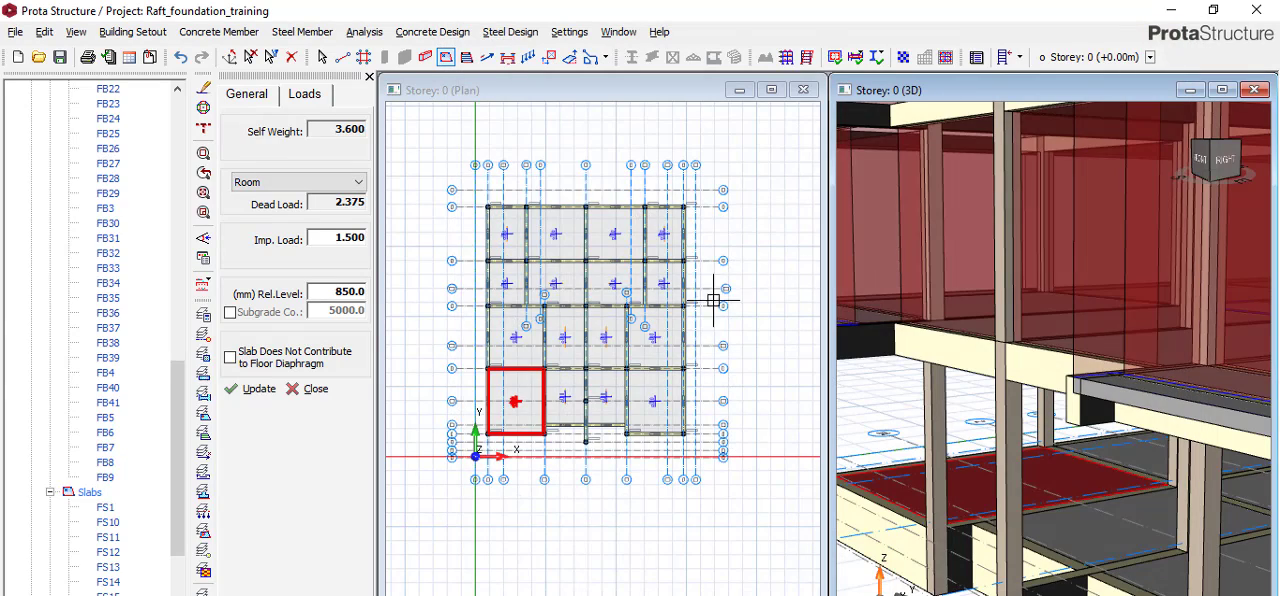
scroll(695, 307, "down", 2)
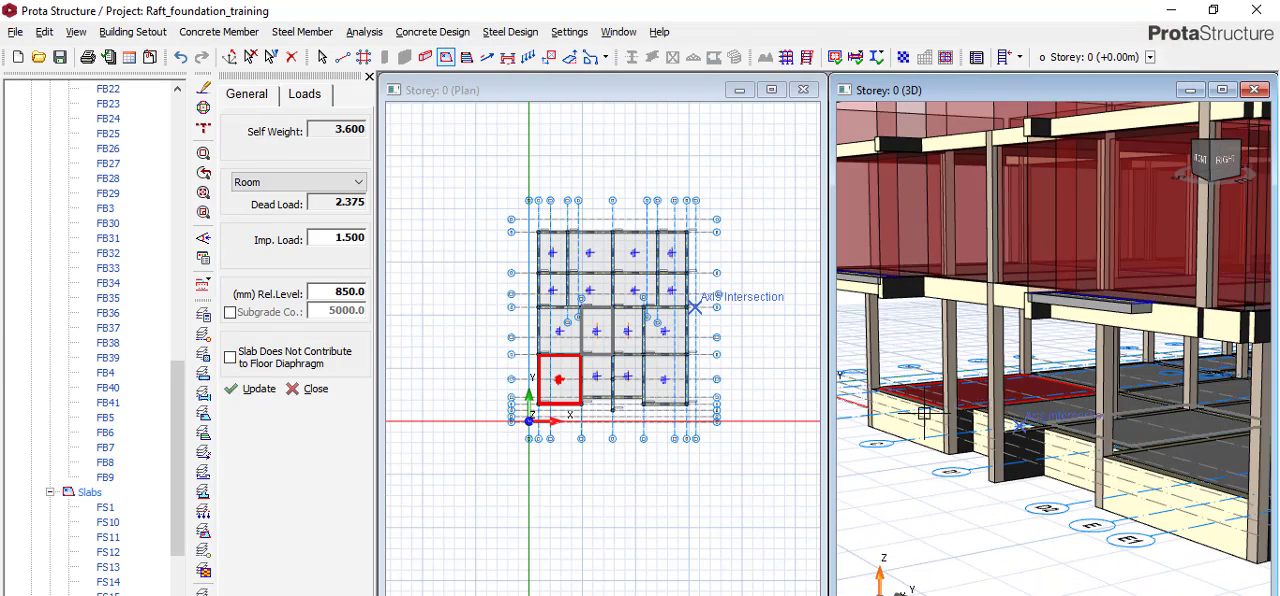
scroll(626, 343, "up", 2)
scroll(591, 331, "up", 1)
scroll(591, 340, "down", 2)
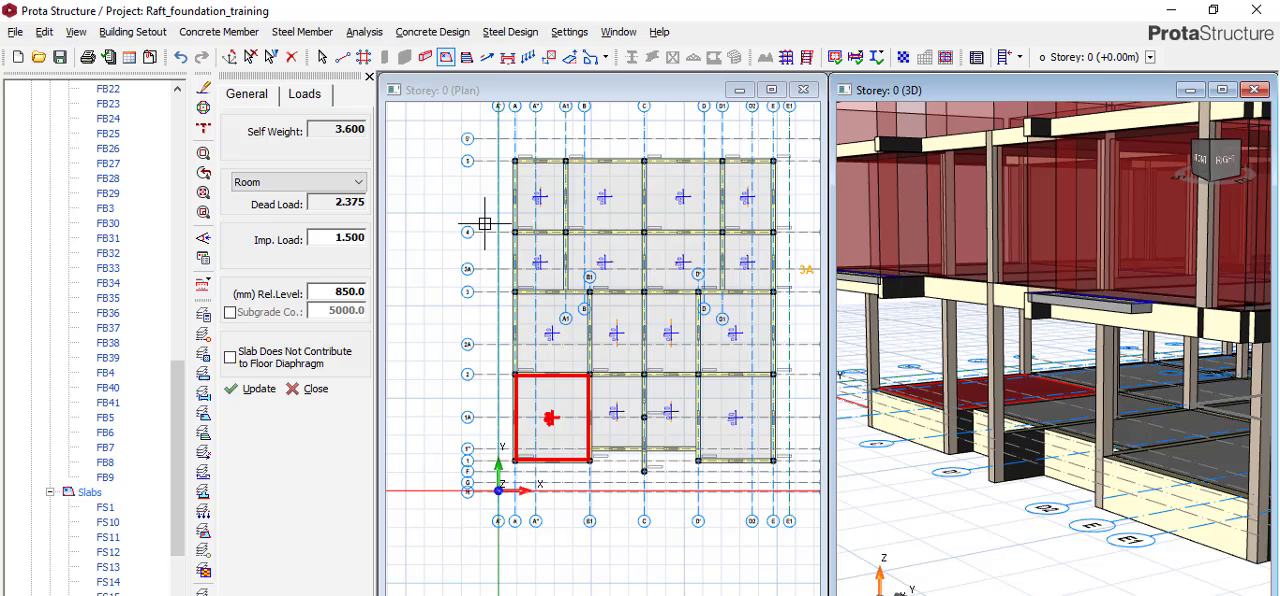
Define a wall load on beam FB2 along axis 5 between A1 and C: unit weight 3.47 kN/m2, height 2.7 m, thickness 0.23 m.
key("Escape")
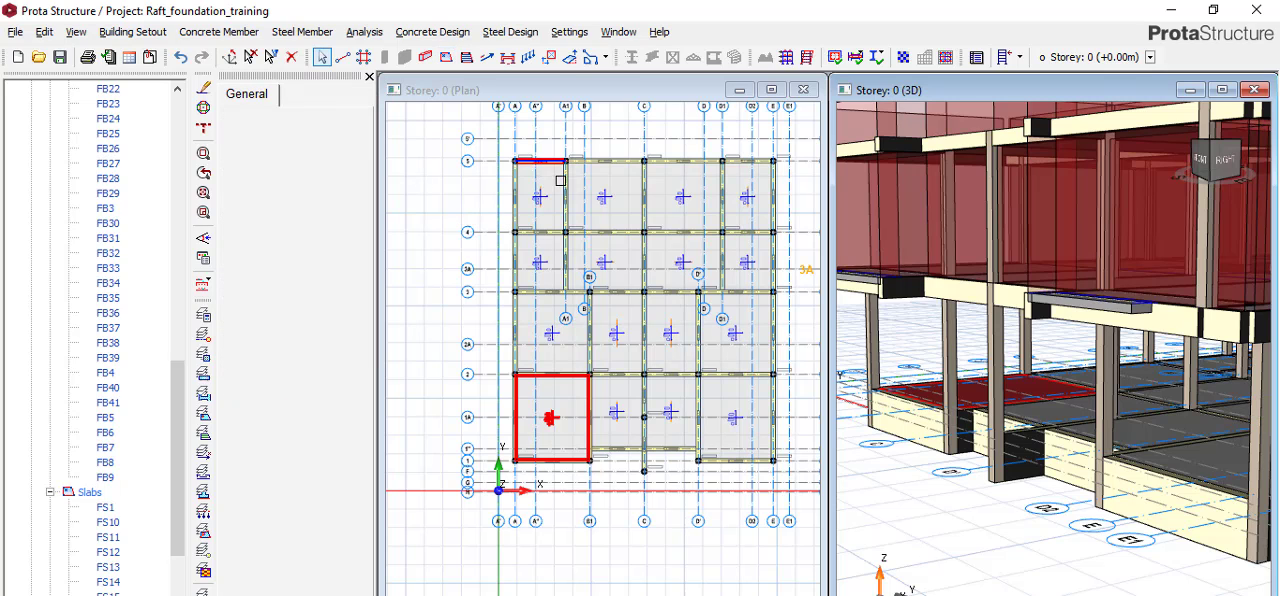
scroll(560, 175, "up", 2)
scroll(591, 198, "up", 3)
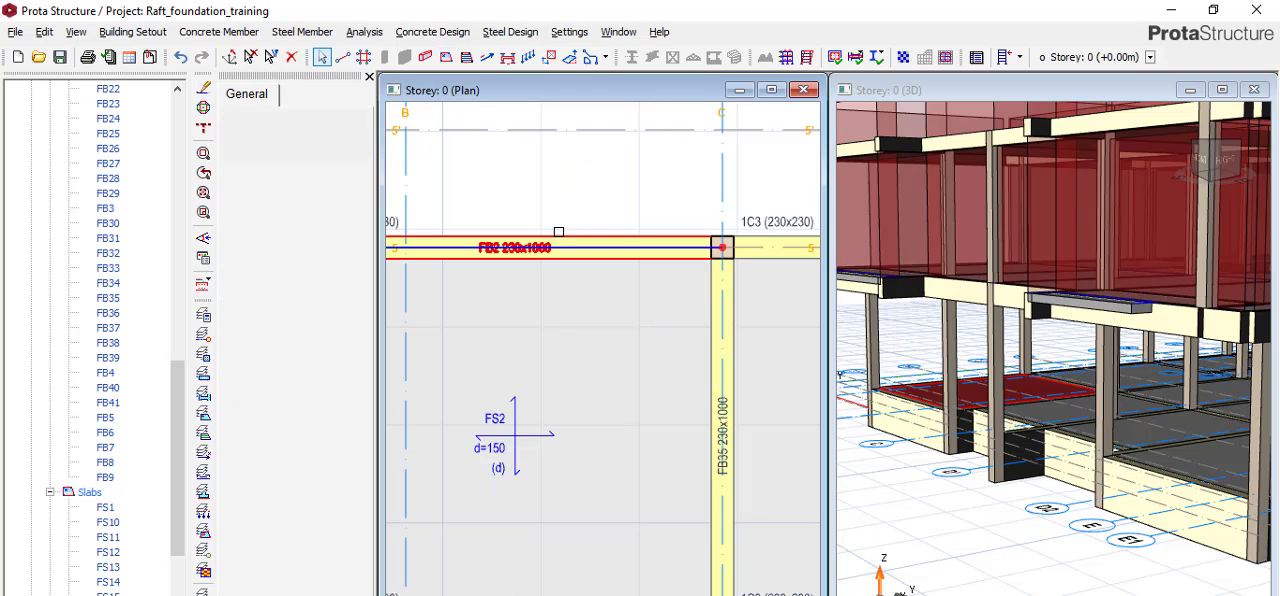
right_click(558, 238)
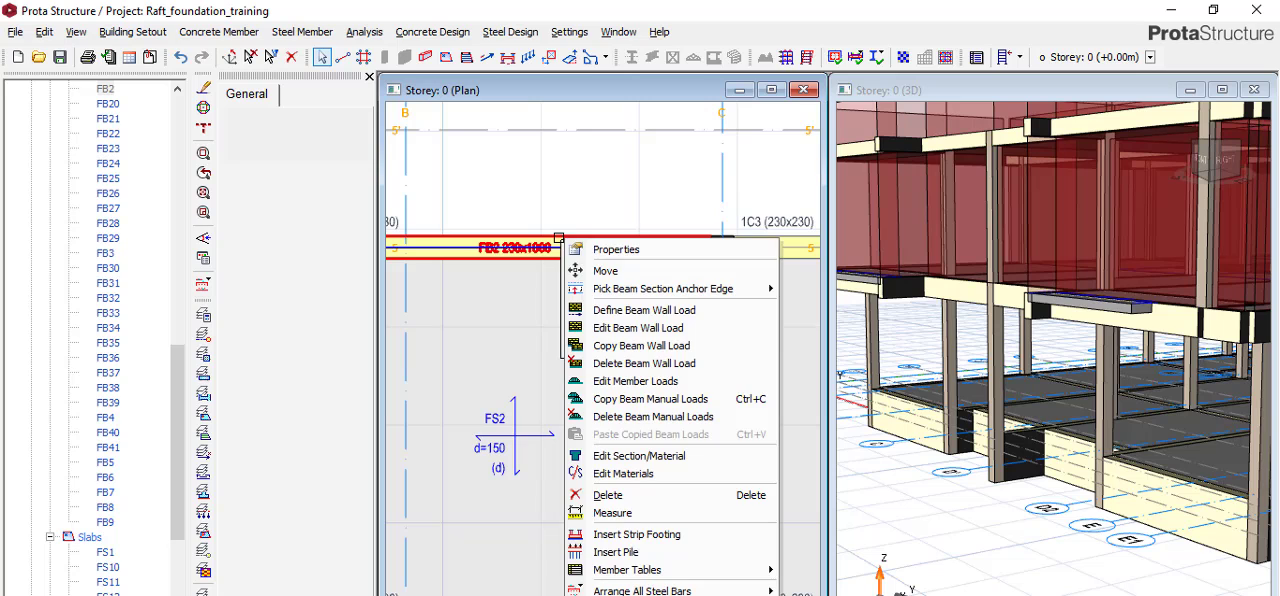
left_click(612, 328)
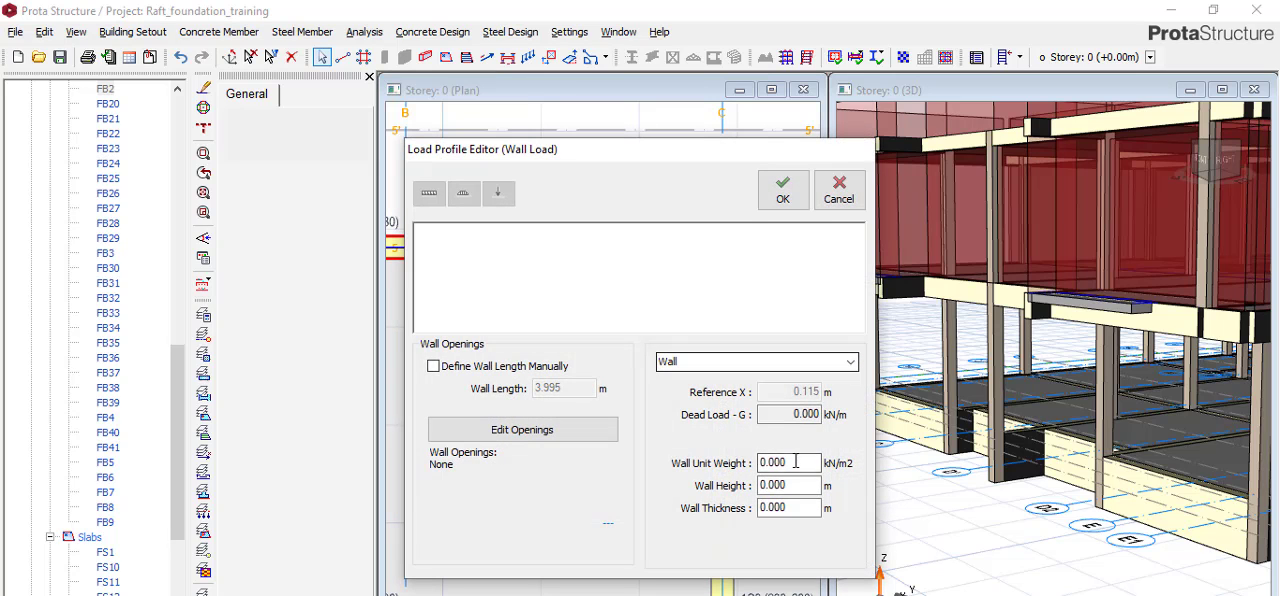
double_click(793, 461)
double_click(799, 485)
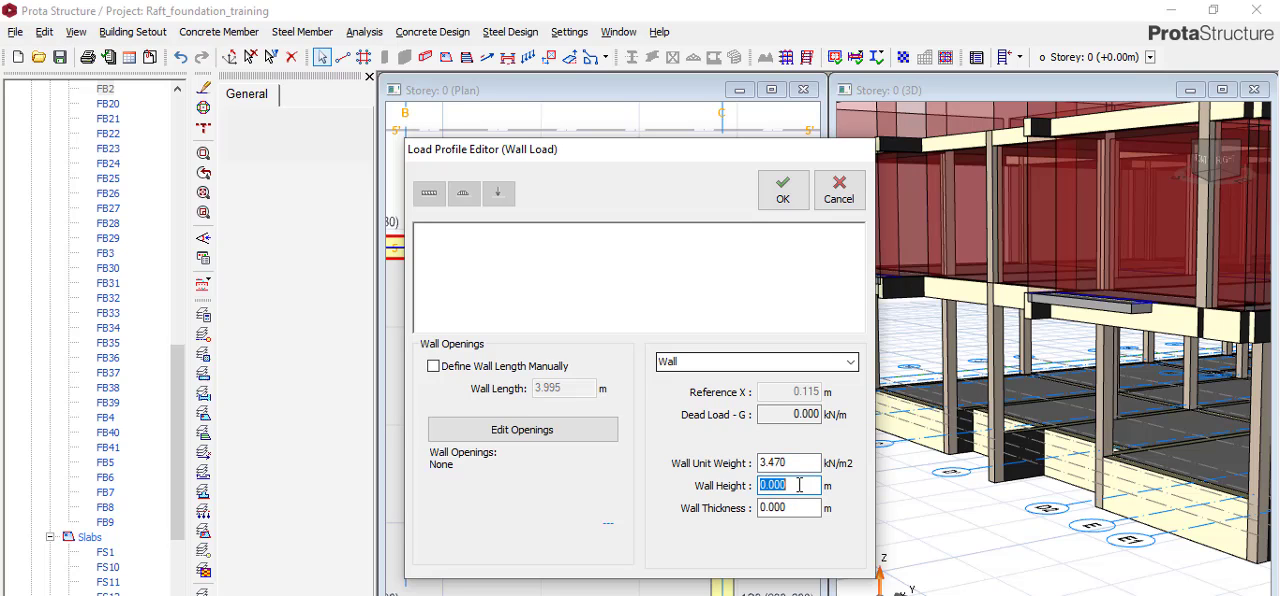
type("2.7")
double_click(790, 509)
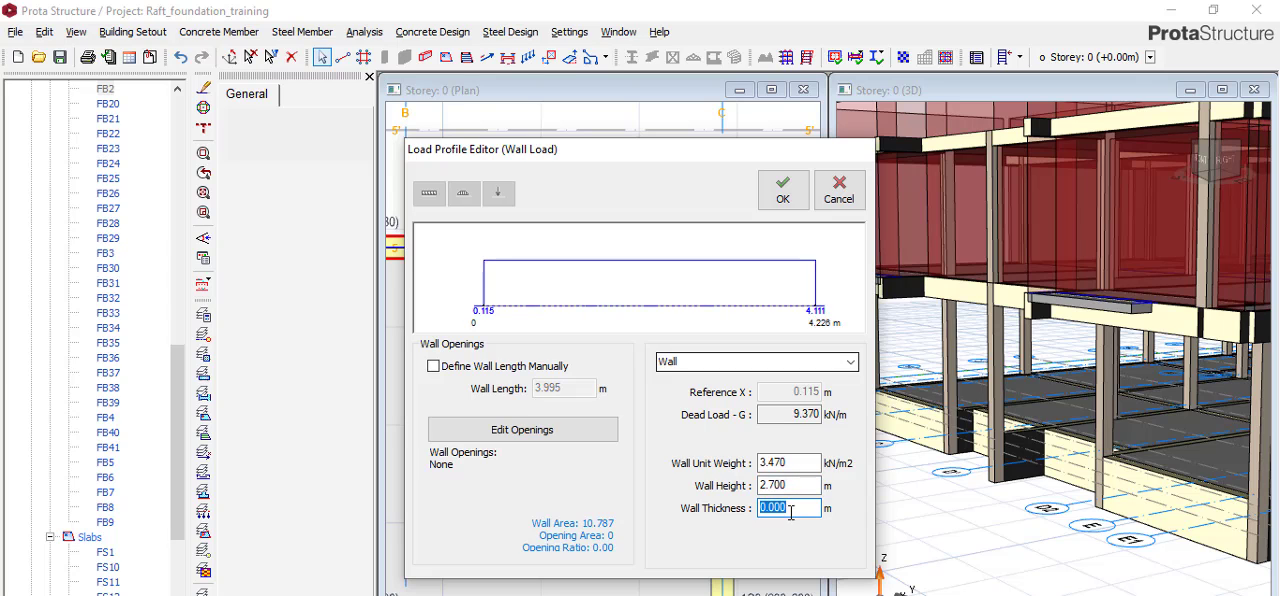
type(".23")
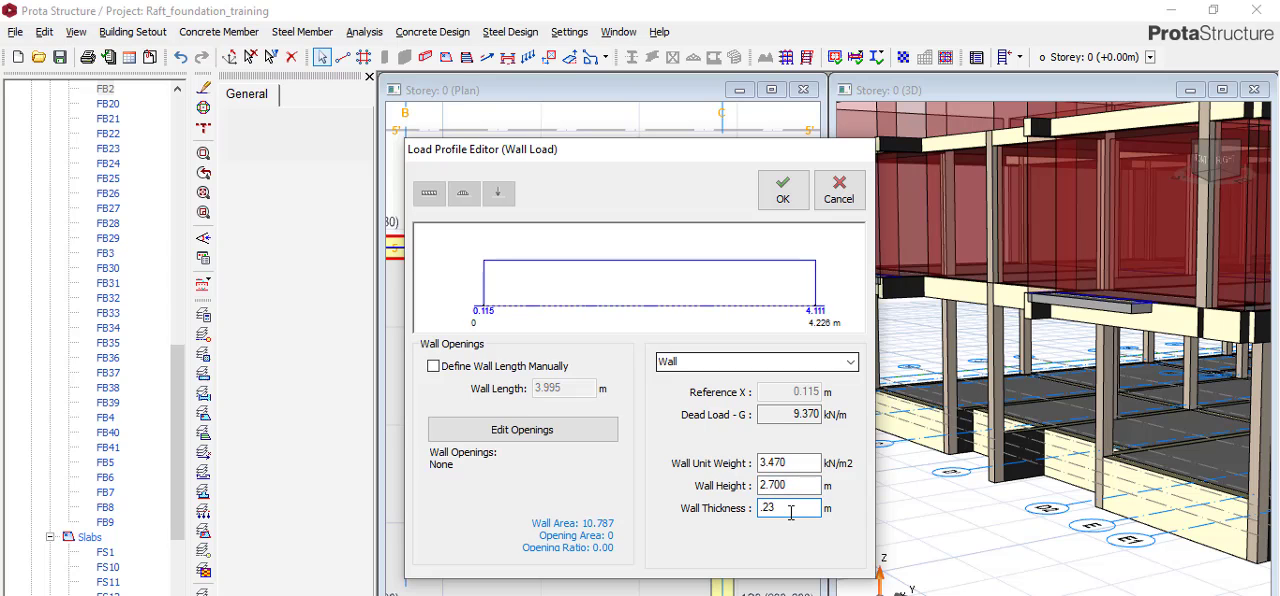
left_click(783, 188)
Copy the wall load from beam FB2 on axis 5.
scroll(775, 220, "down", 4)
scroll(685, 252, "up", 1)
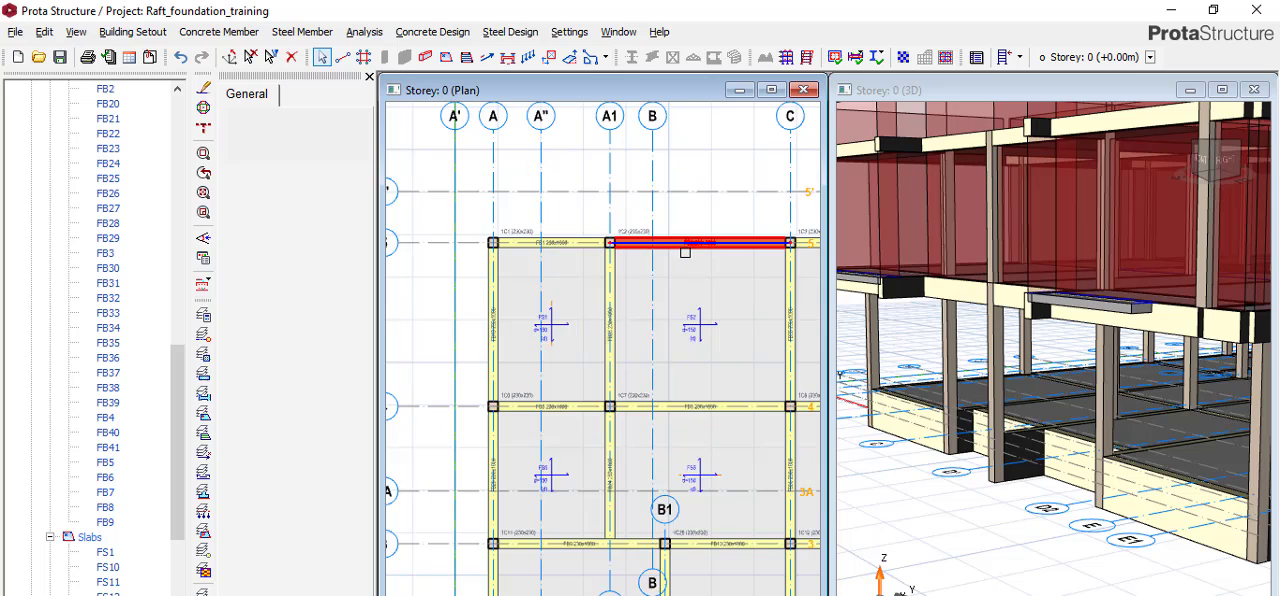
right_click(686, 243)
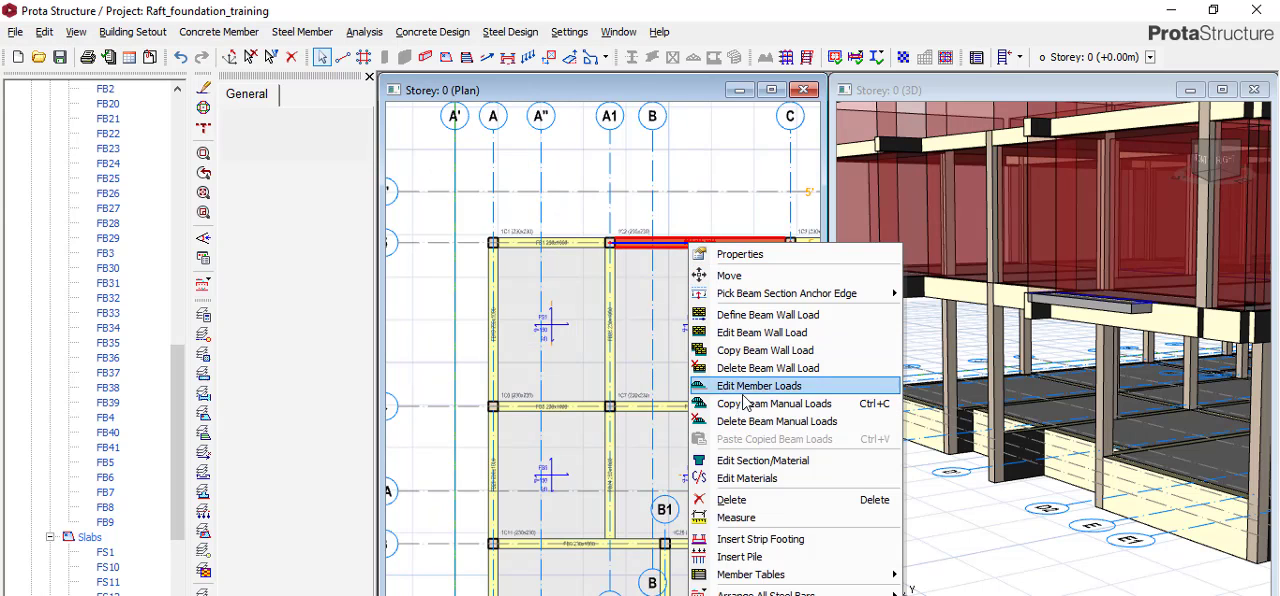
left_click(660, 252)
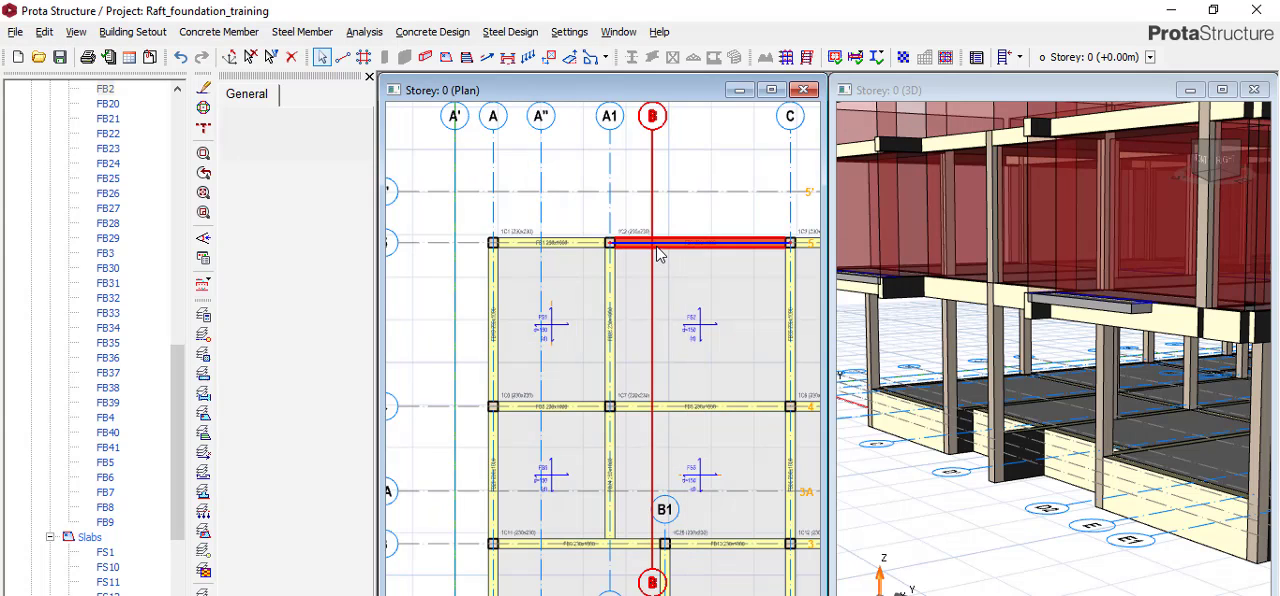
scroll(680, 248, "up", 3)
left_click(694, 245)
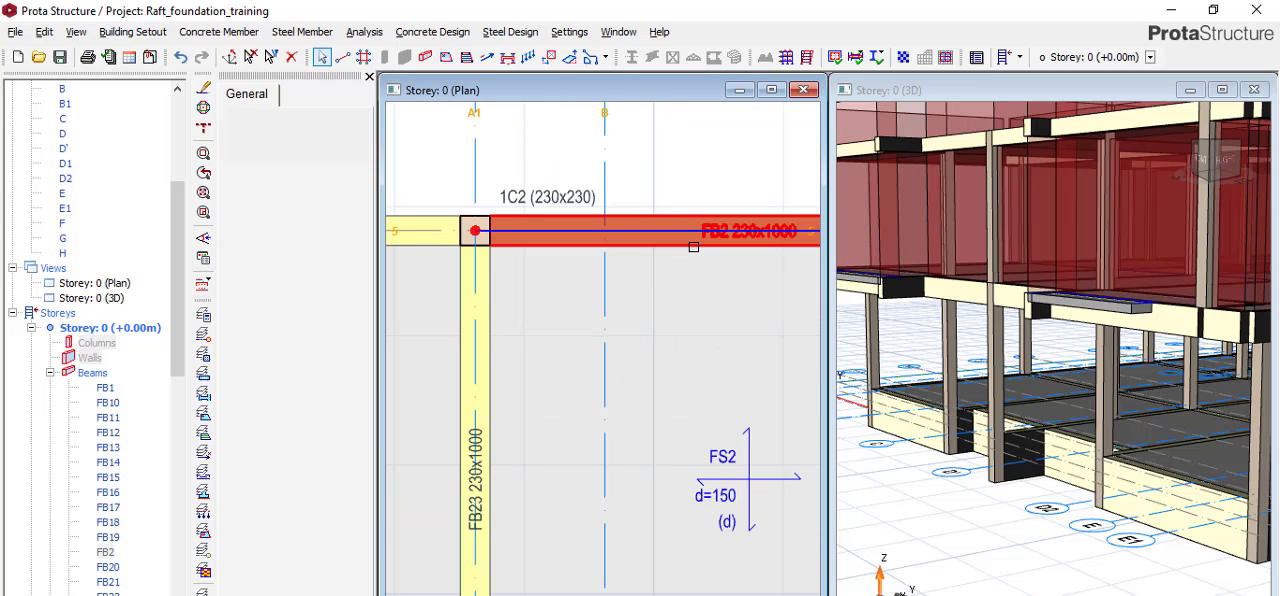
right_click(697, 248)
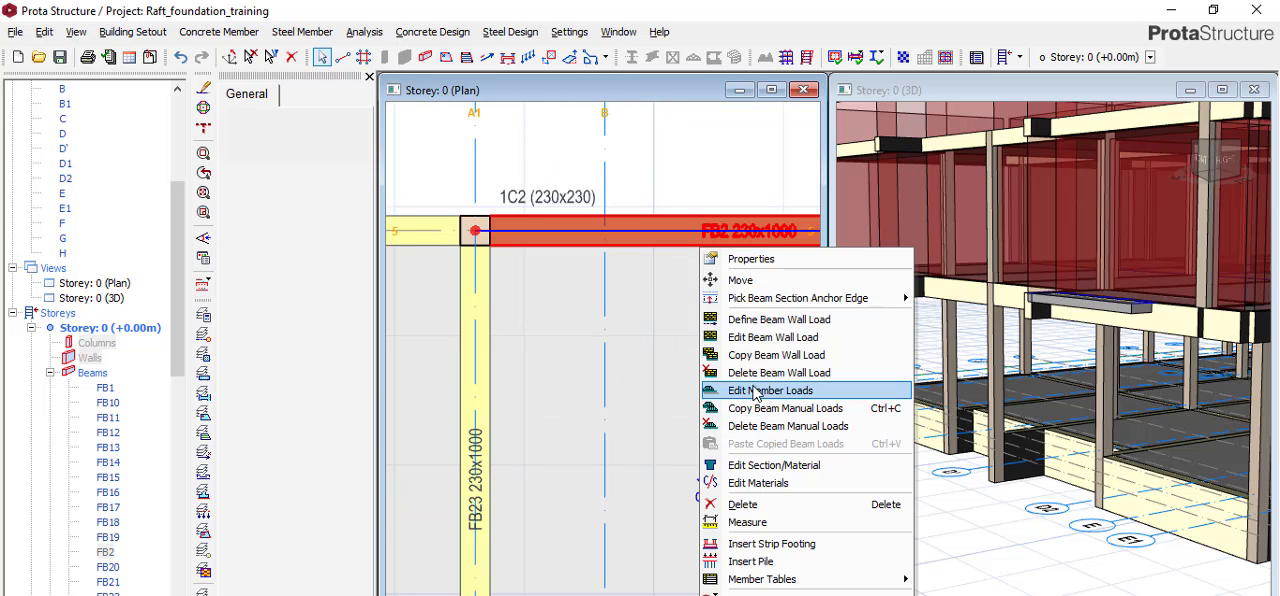
left_click(601, 289)
Select the whole foundation plan, paste the copied wall load onto its beams, replacing existing wall loads, and clear the selection.
scroll(601, 285, "down", 5)
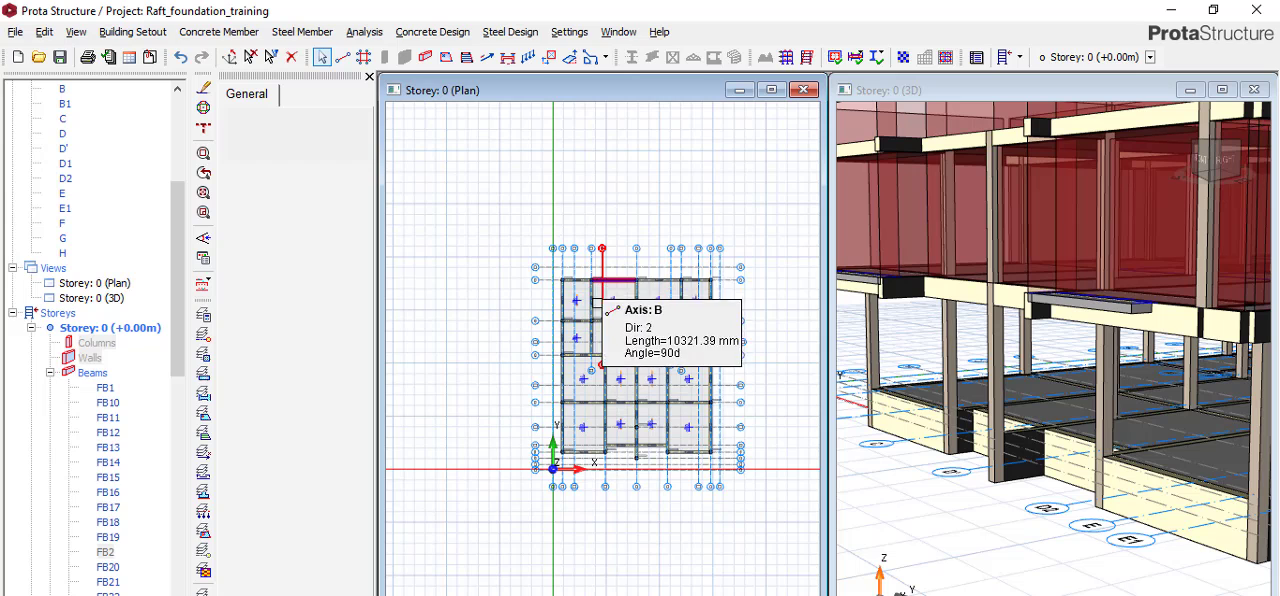
scroll(576, 299, "up", 2)
scroll(552, 277, "up", 3)
scroll(489, 259, "down", 2)
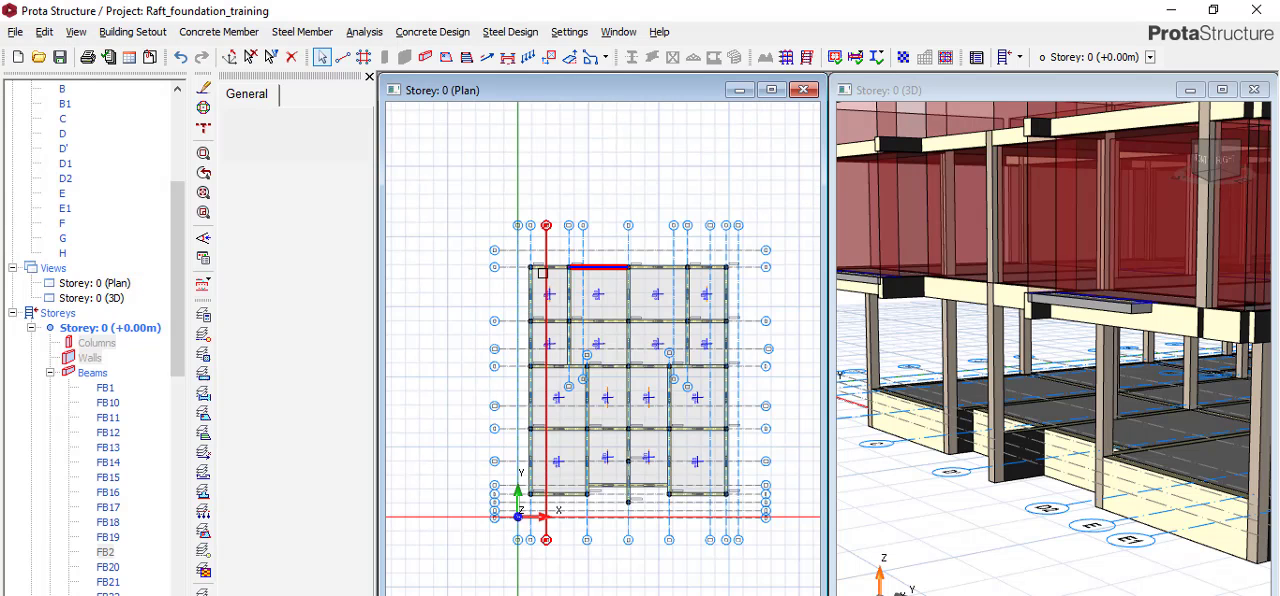
left_click_drag(506, 258, 758, 496)
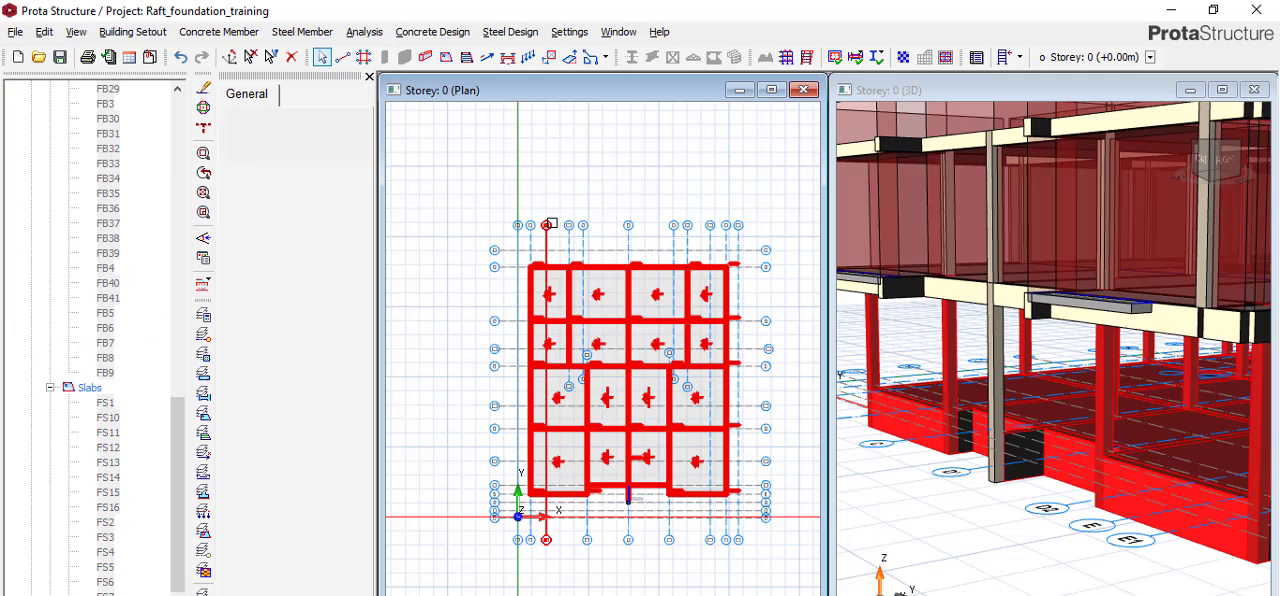
right_click(587, 300)
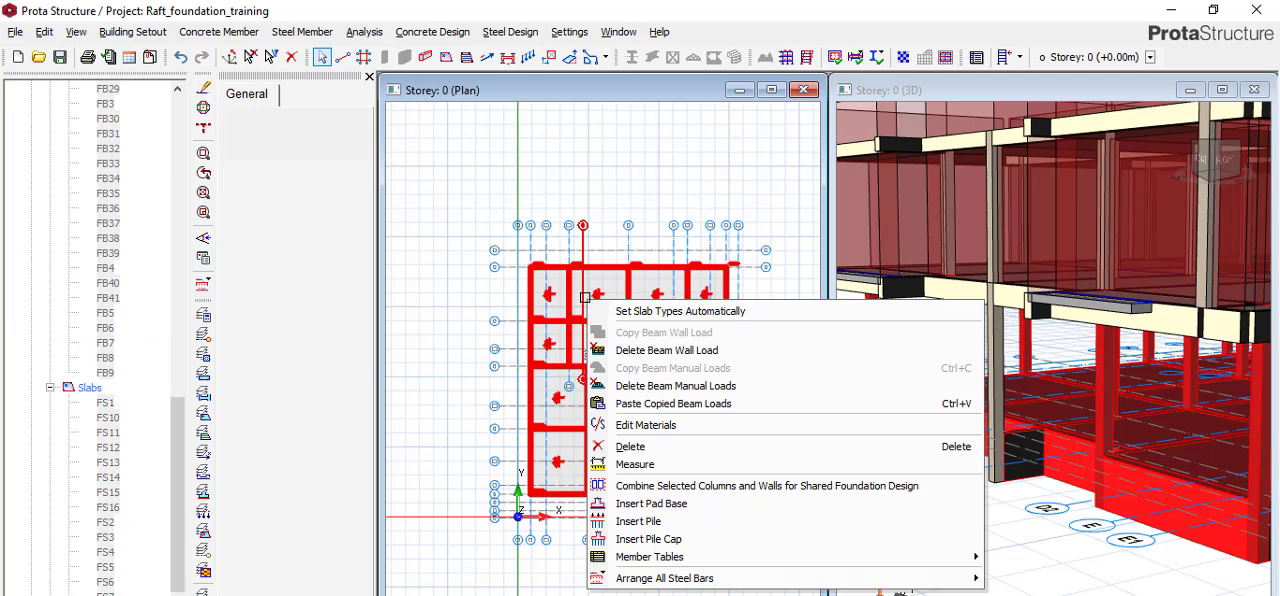
left_click(658, 404)
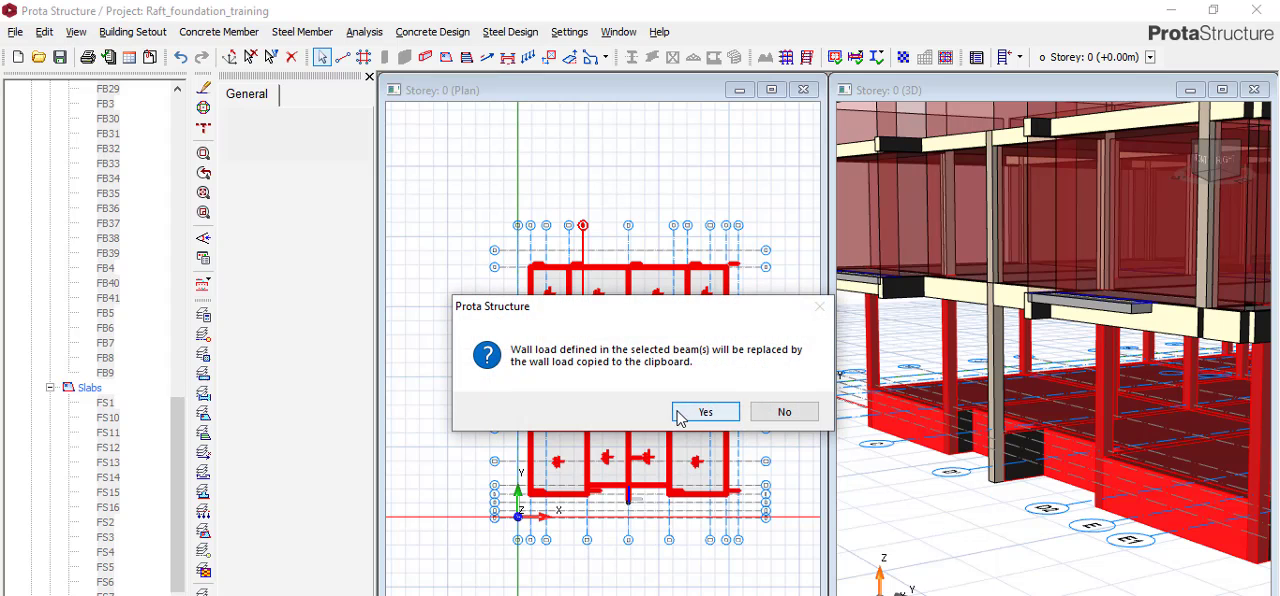
left_click(695, 411)
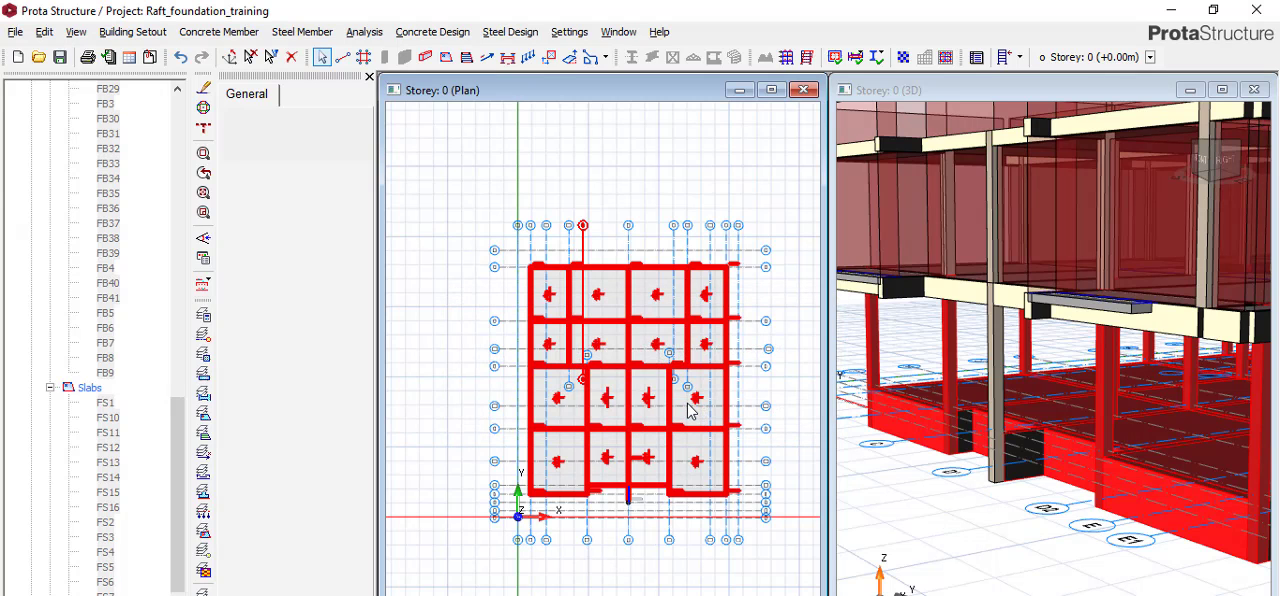
mouse_move(673, 399)
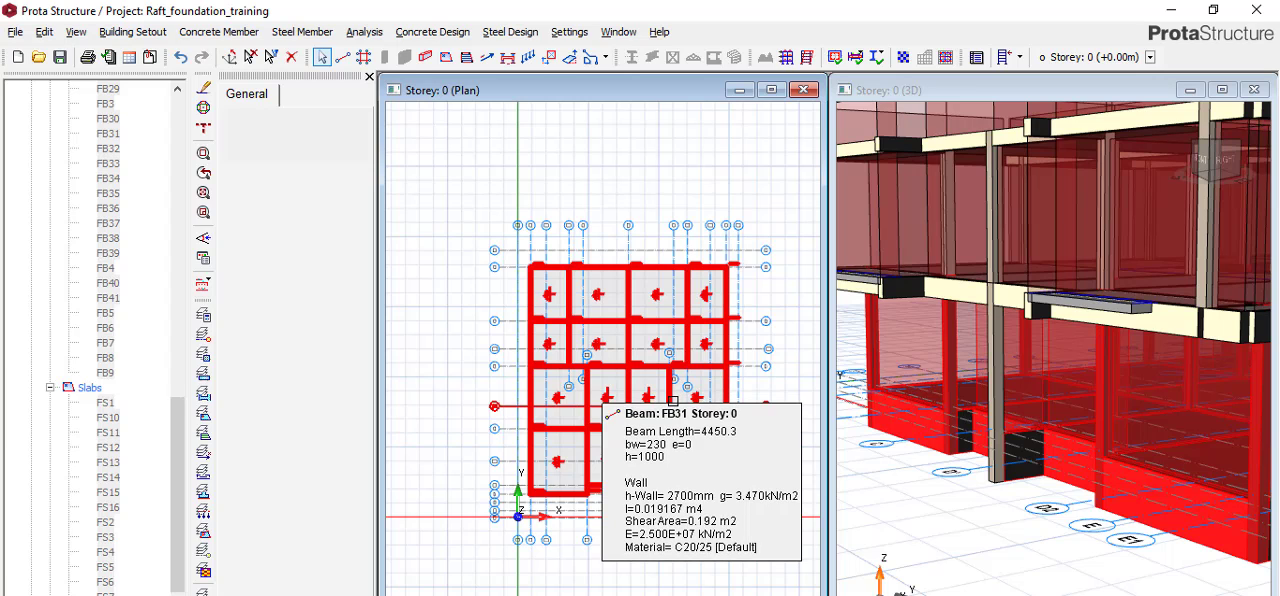
left_click(610, 189)
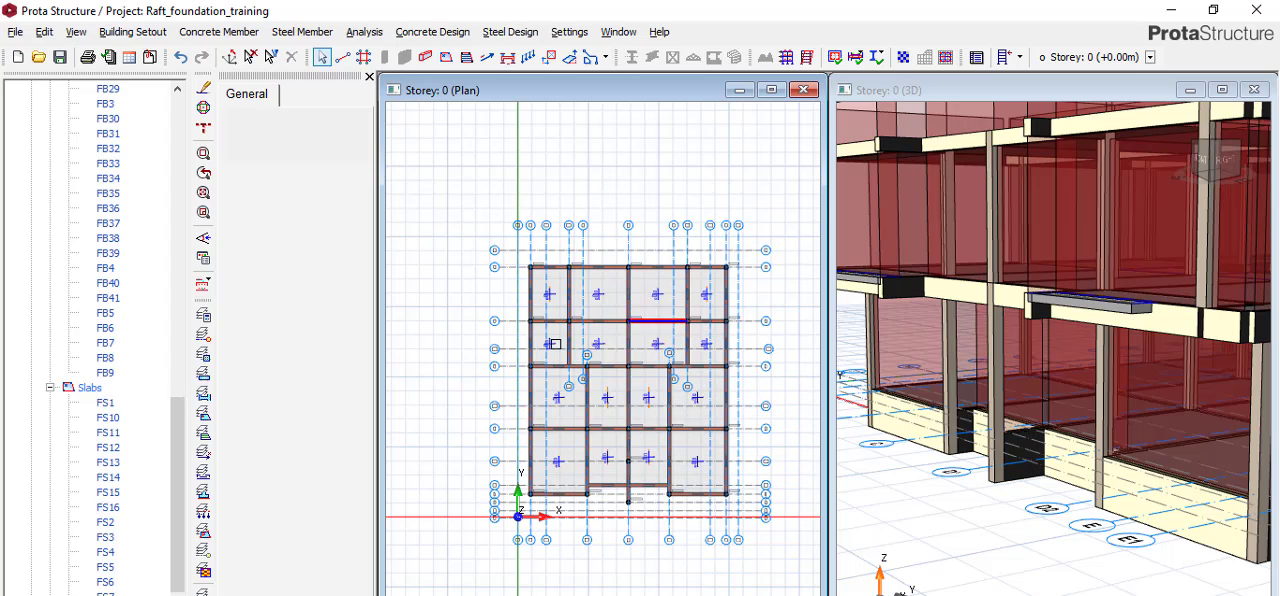
Examine the walls on the foundation beams in the 3D view and across the Storey 0 plan.
scroll(628, 392, "down", 3)
scroll(1180, 460, "down", 5)
scroll(1258, 450, "up", 3)
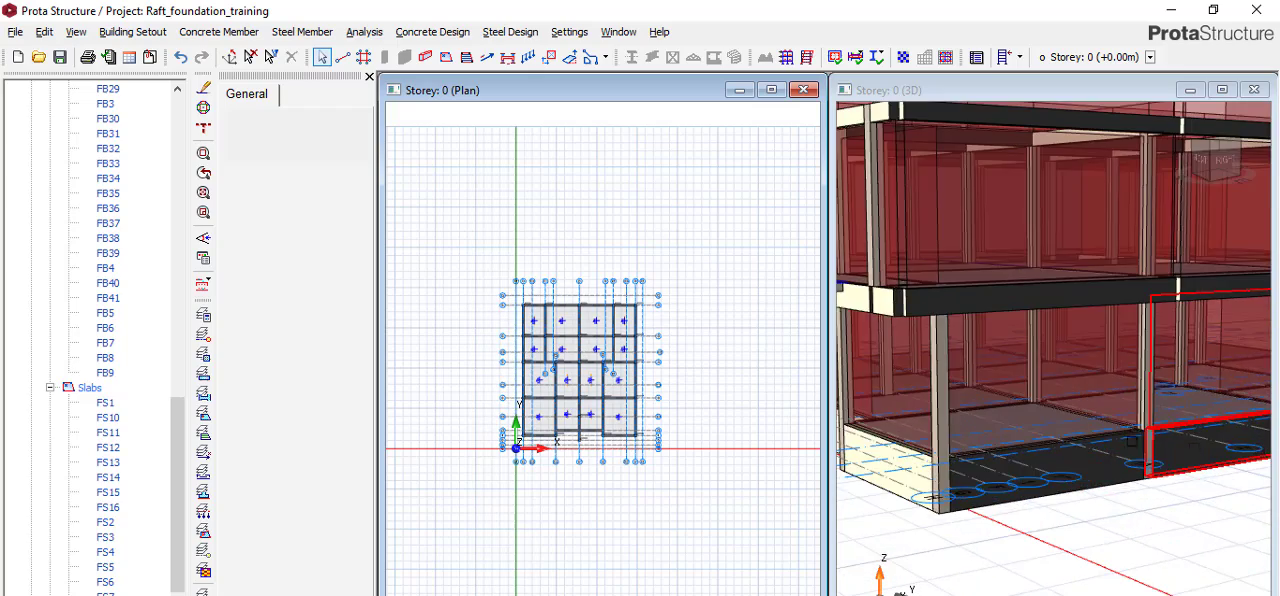
scroll(1132, 442, "up", 1)
scroll(1066, 388, "down", 2)
scroll(1136, 404, "down", 1)
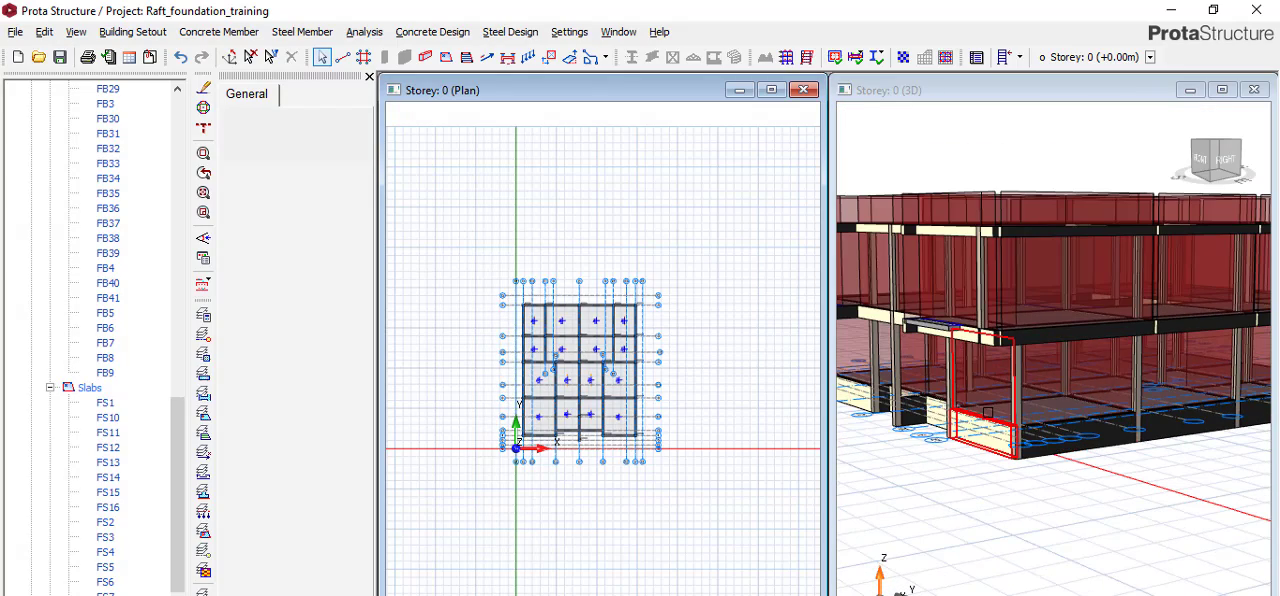
scroll(578, 336, "up", 4)
scroll(587, 334, "down", 4)
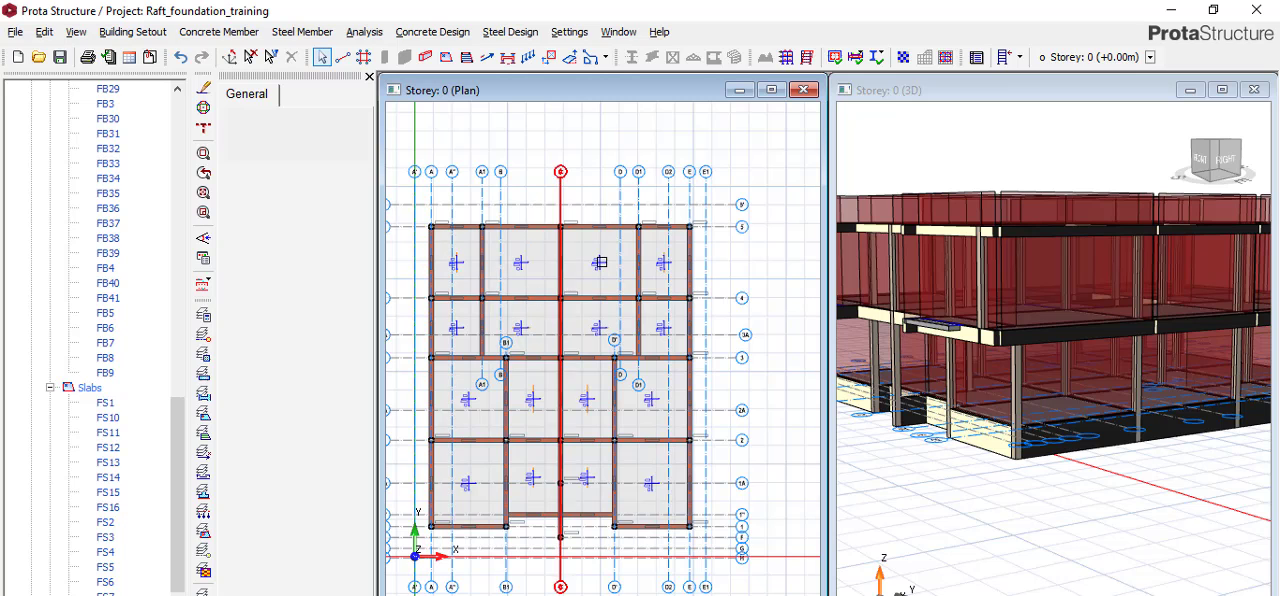
scroll(528, 296, "down", 2)
scroll(530, 288, "up", 3)
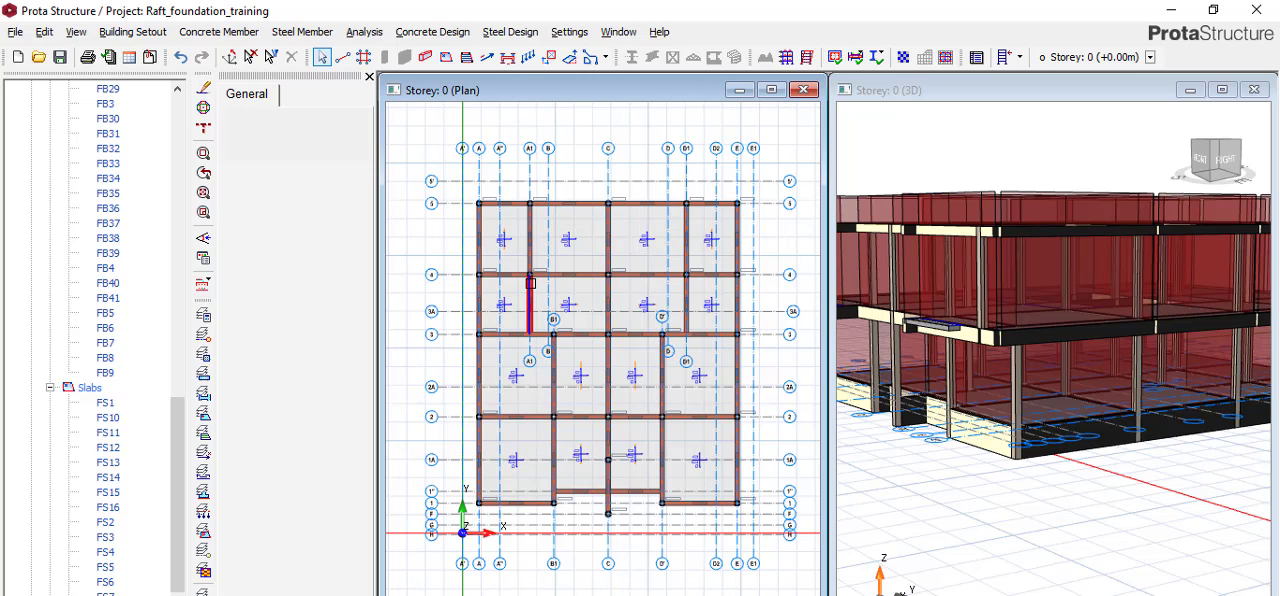
mouse_move(530, 284)
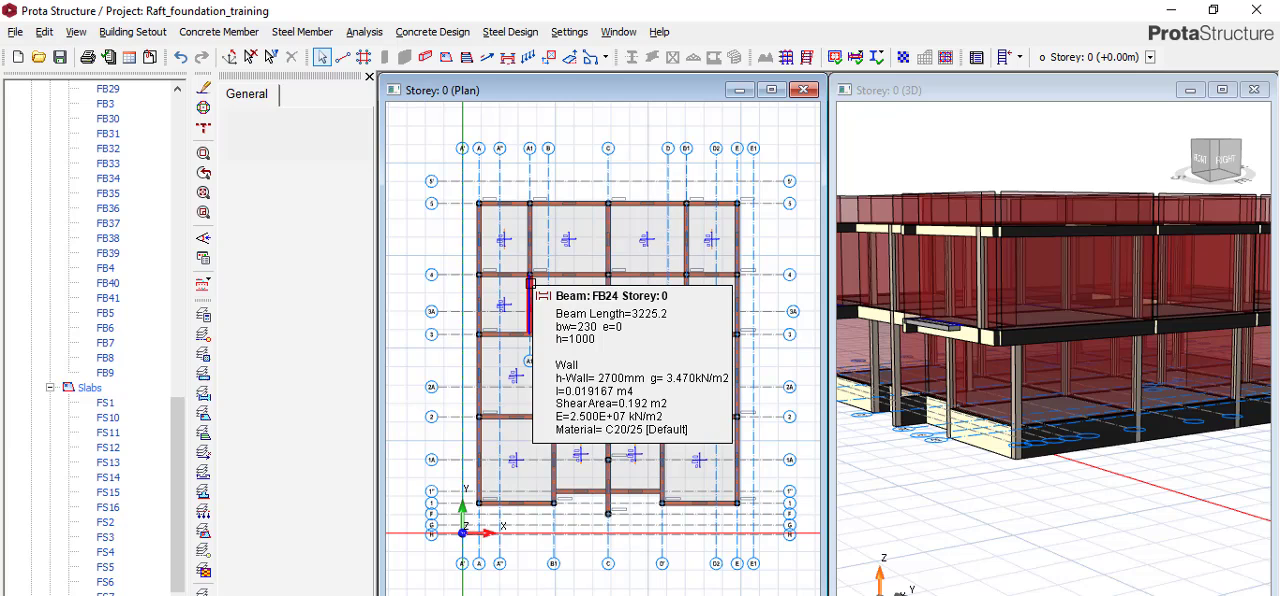
left_click(488, 58)
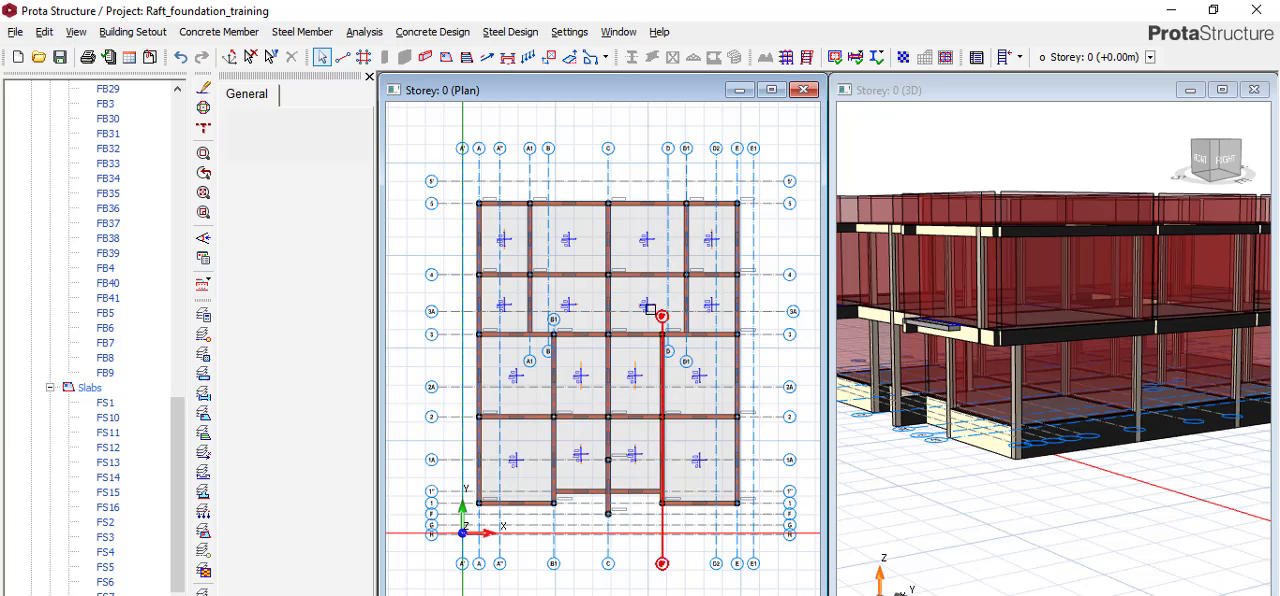
left_click(570, 33)
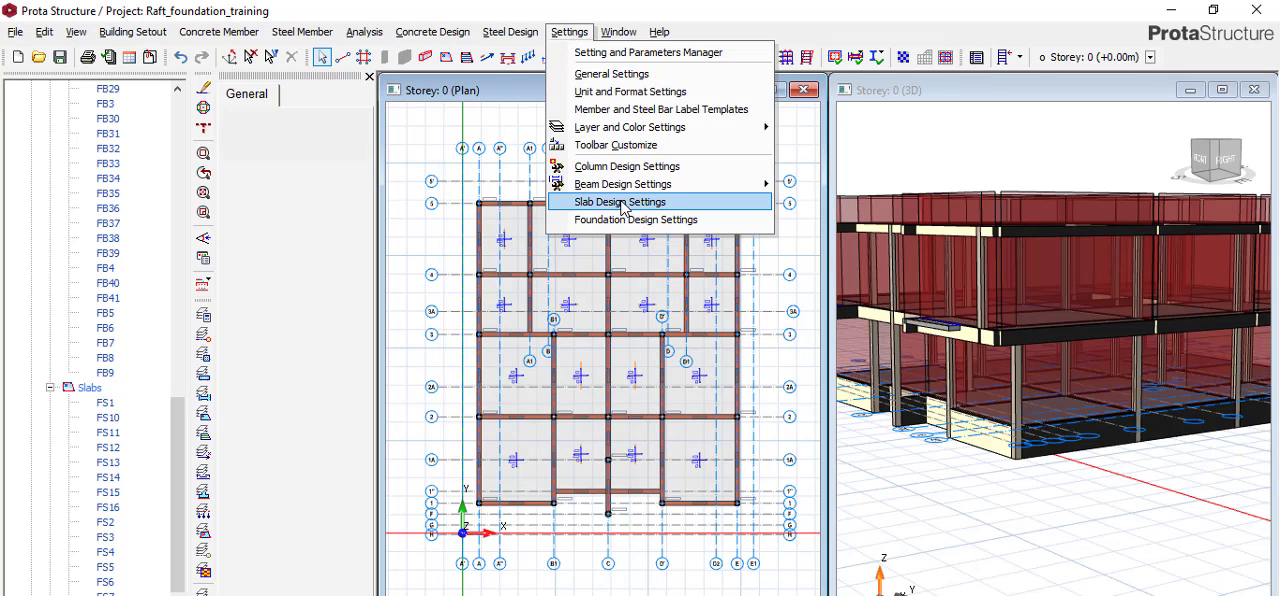
left_click(433, 129)
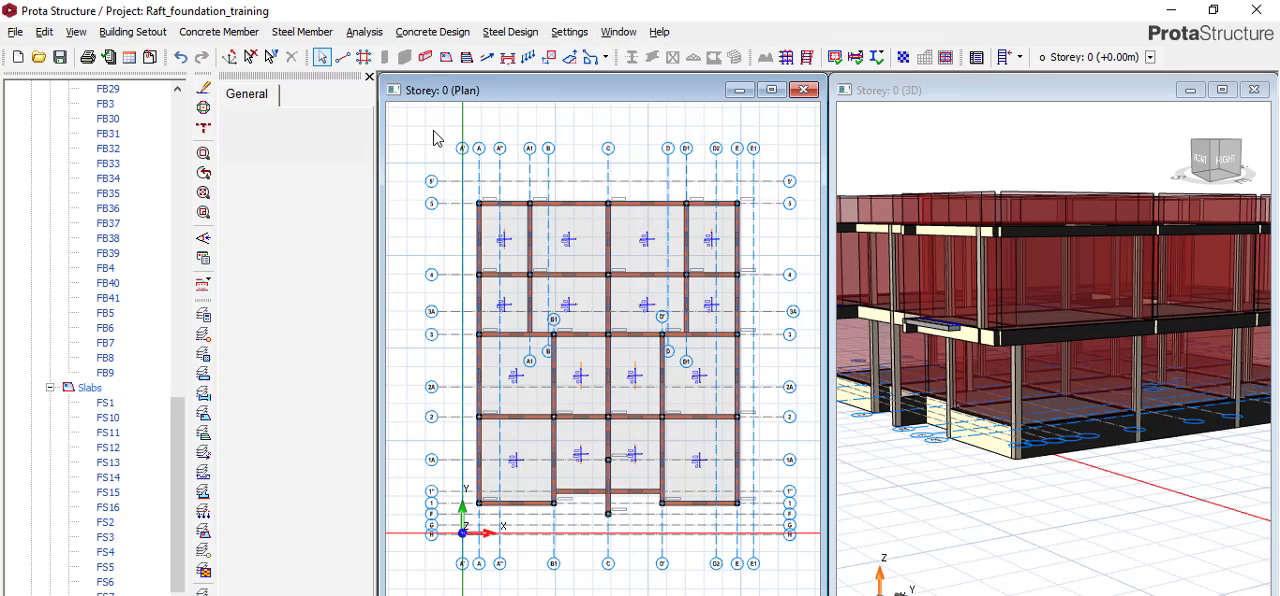
Check the foundation floor's rebar table in the building analysis materials, with bars Y12, Y16 and Y20 in use, and accept the settings.
left_click(366, 33)
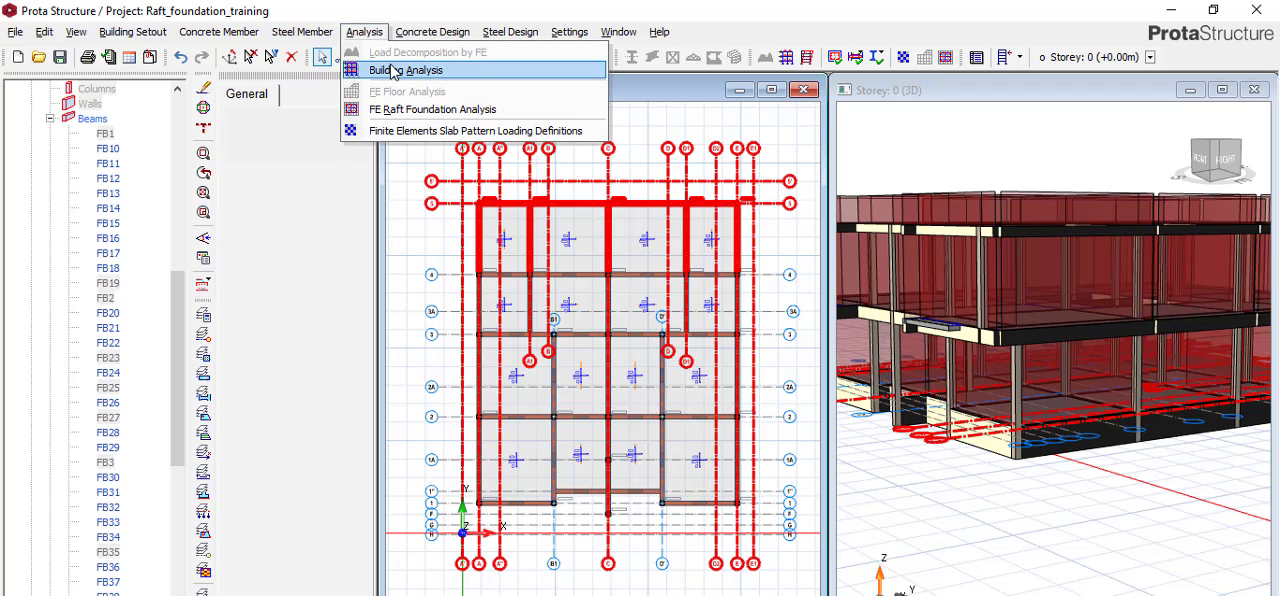
left_click(391, 70)
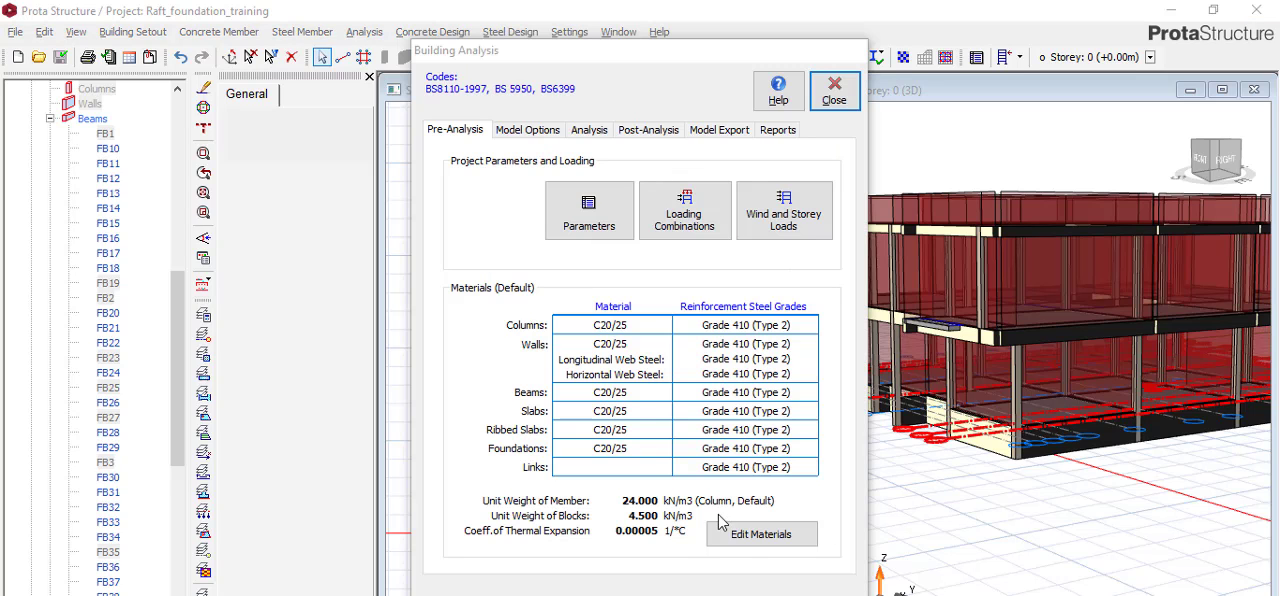
left_click(746, 534)
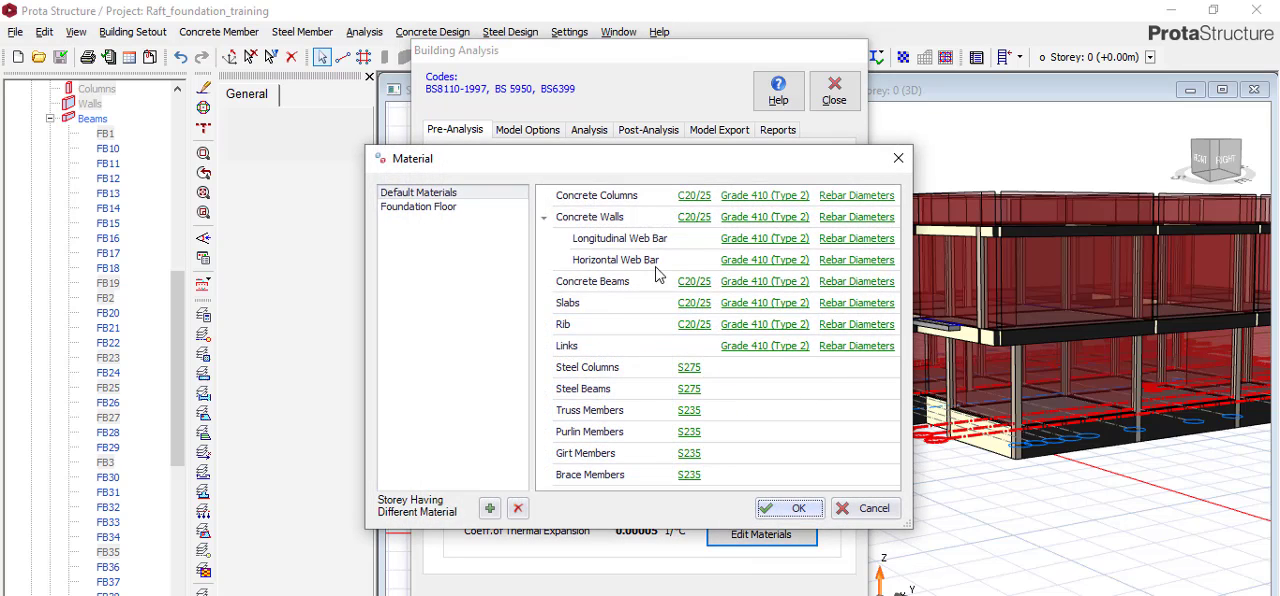
left_click(425, 212)
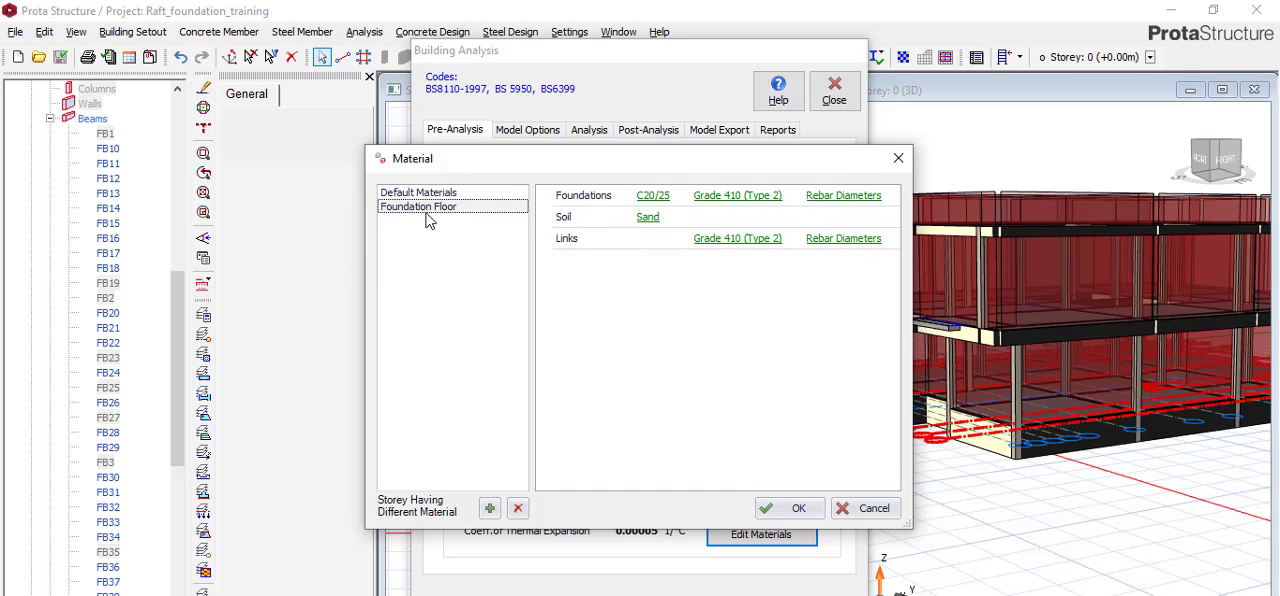
left_click(855, 198)
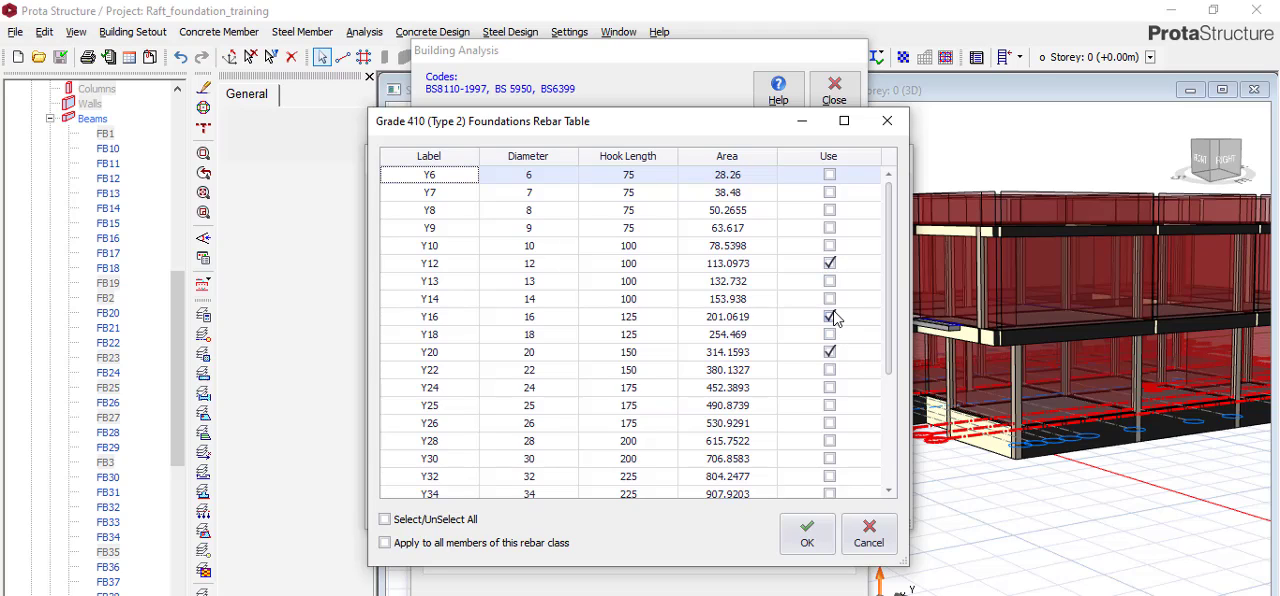
left_click(807, 535)
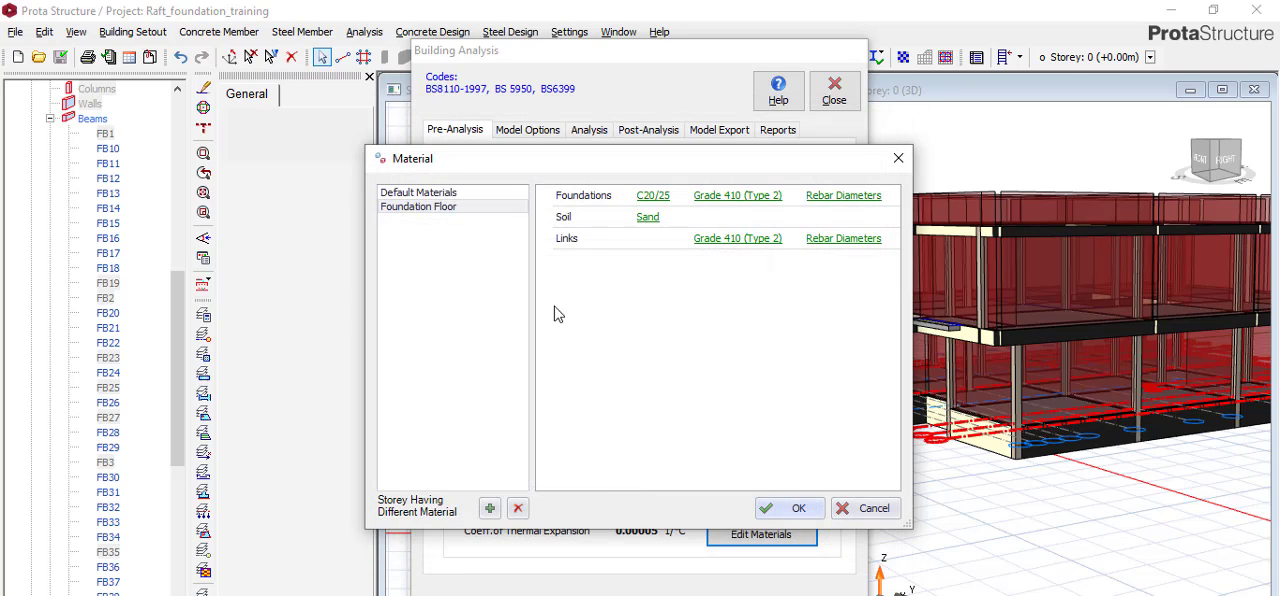
left_click(794, 508)
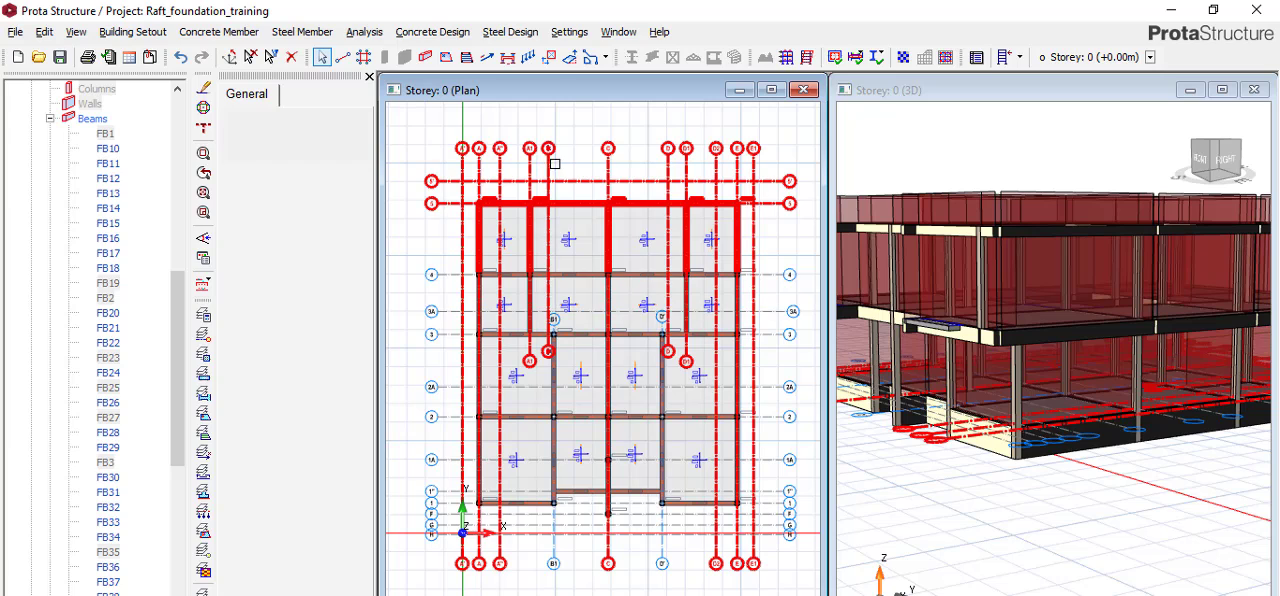
Clear the selection and set up a new slab strip as FE Strip in the X direction, number 1, with the first strip layout.
key("Escape")
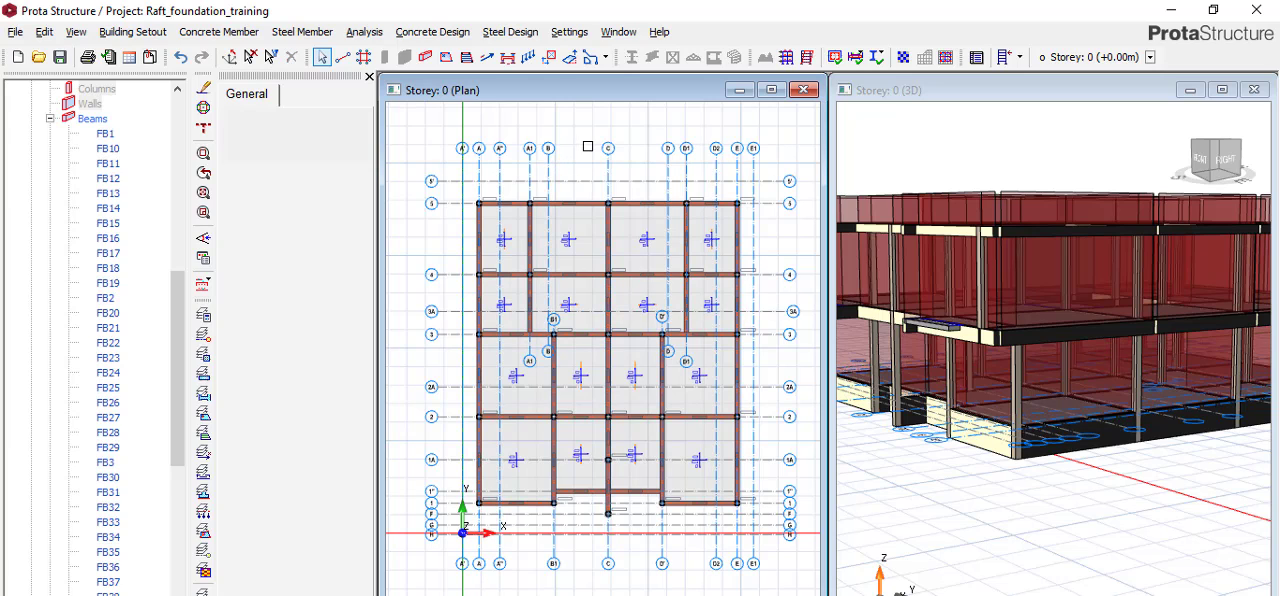
left_click(487, 58)
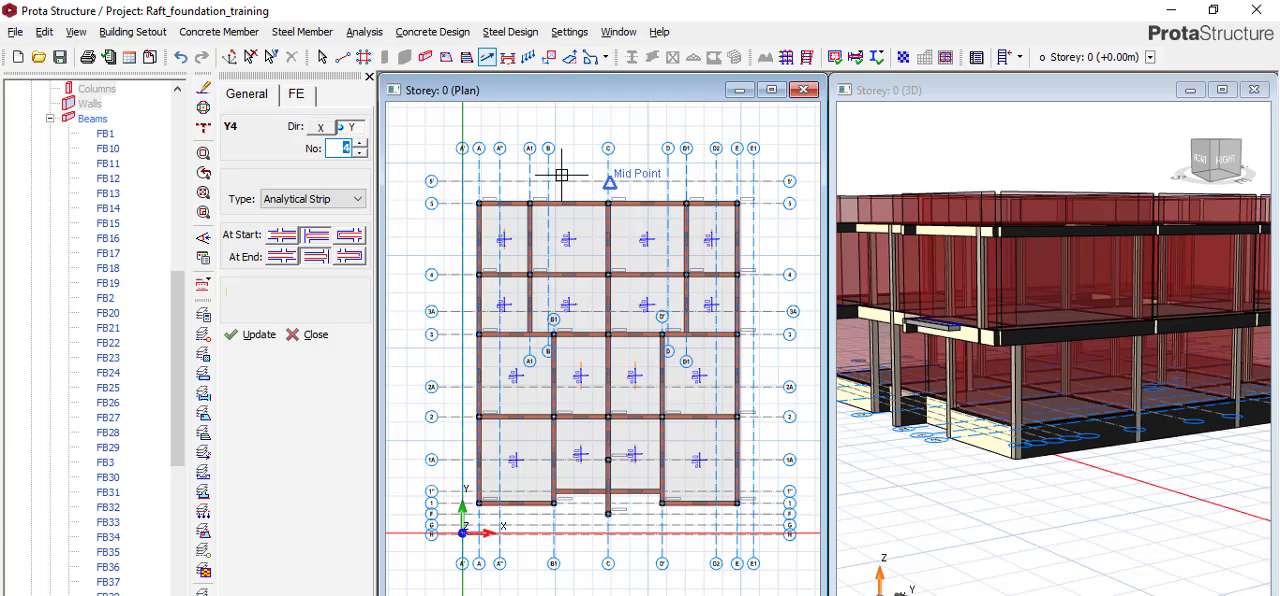
left_click(345, 205)
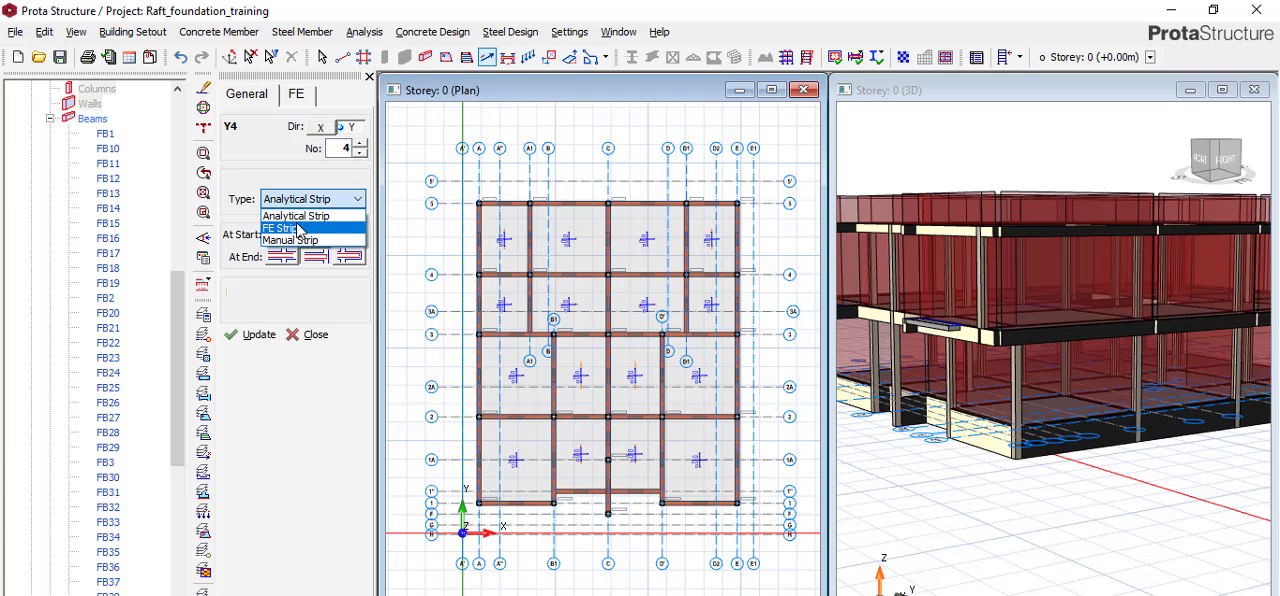
left_click(296, 229)
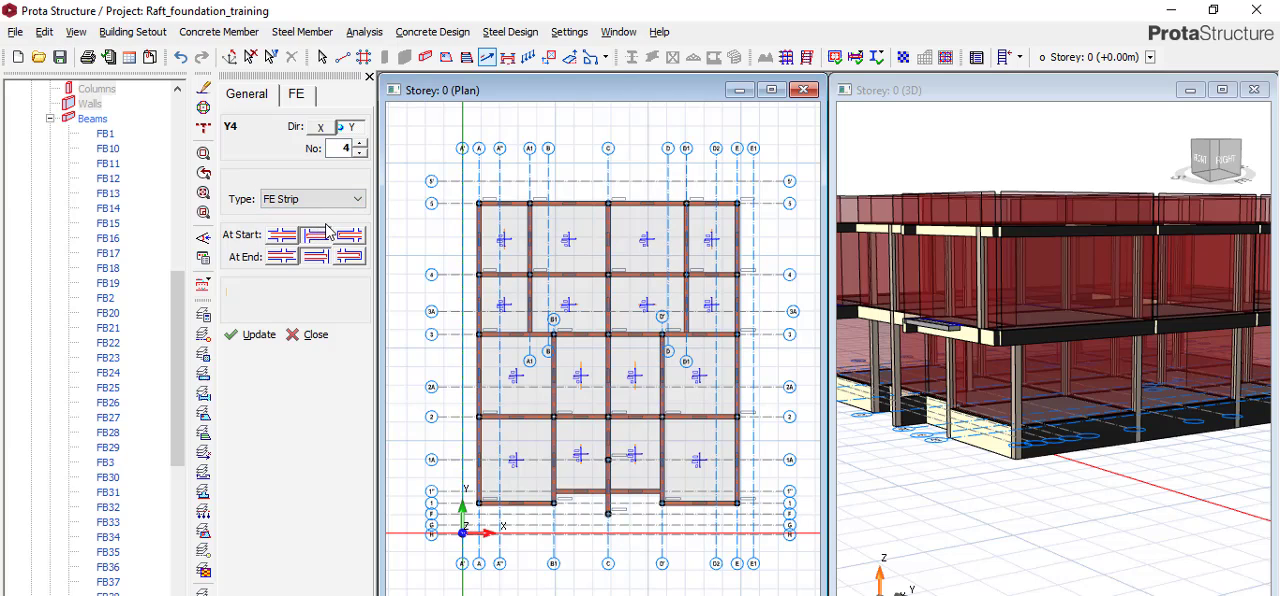
left_click(321, 127)
double_click(337, 148)
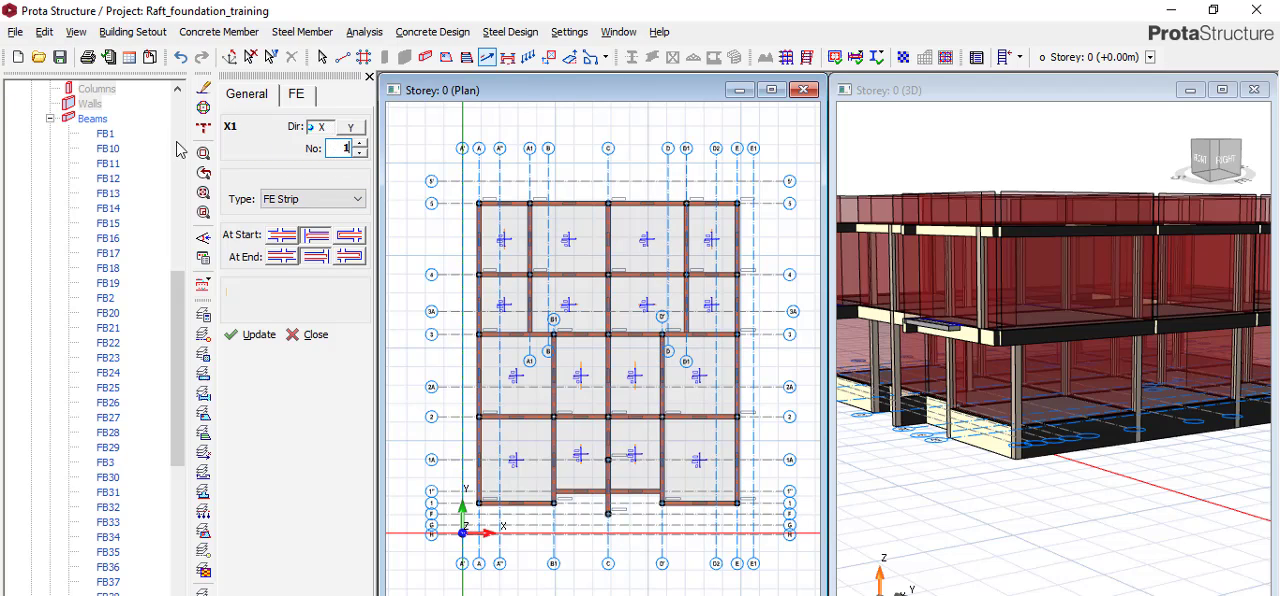
left_click(290, 100)
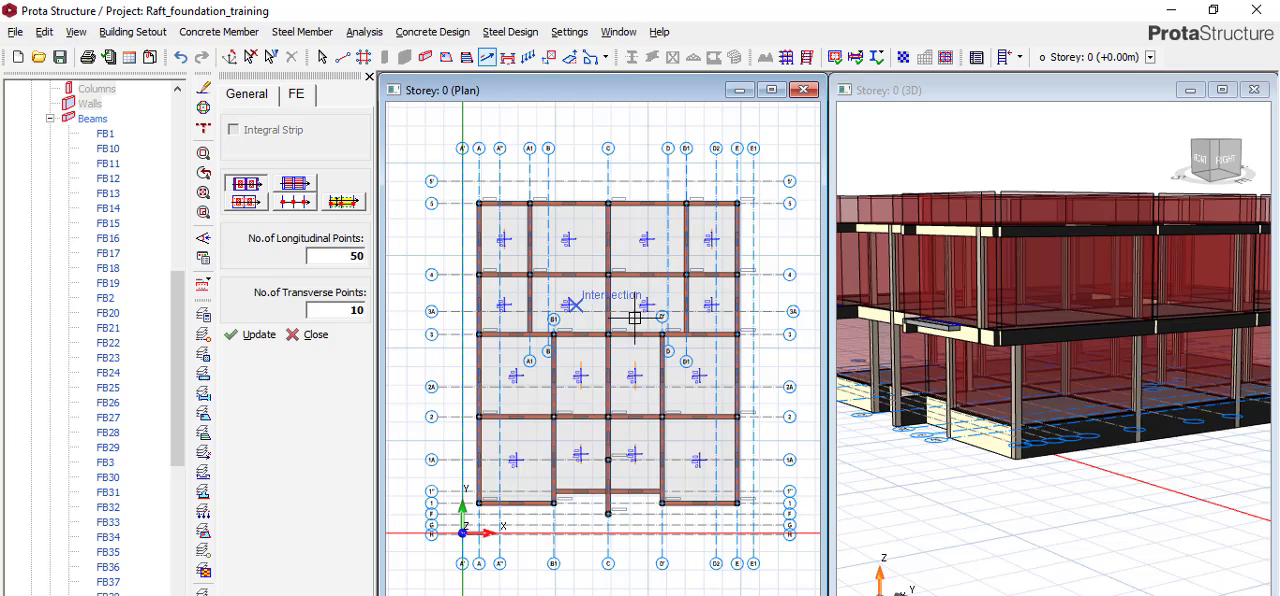
left_click(237, 187)
Draw a horizontal FE strip across the full width of the plan between axes 4 and 5.
scroll(485, 240, "up", 2)
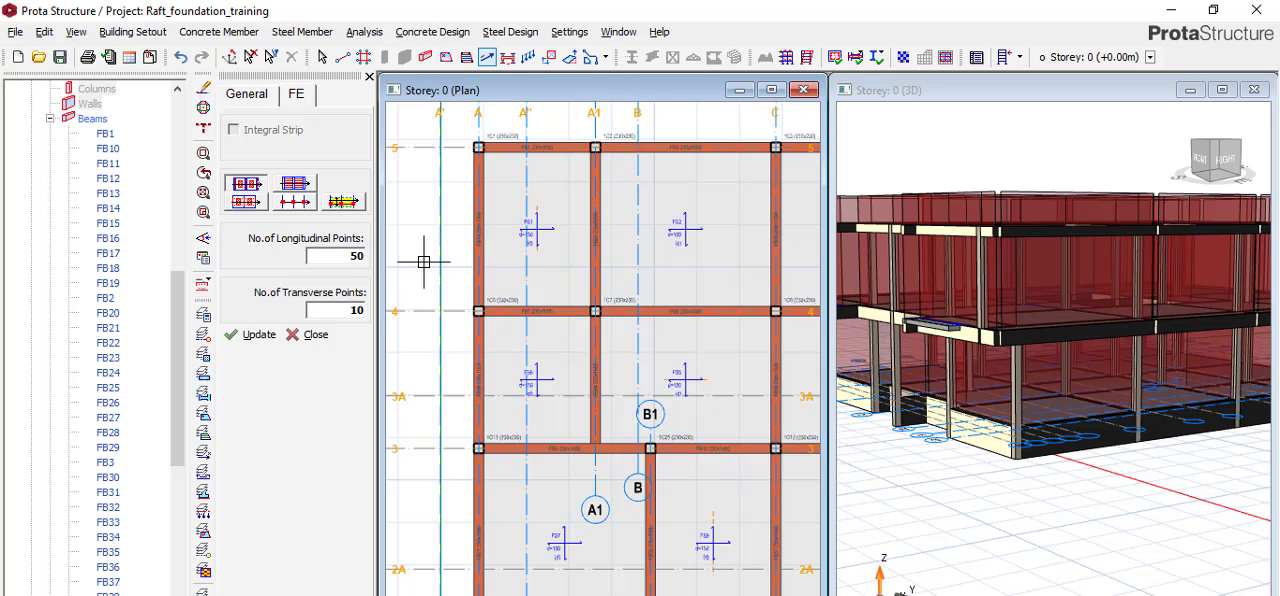
scroll(423, 262, "down", 3)
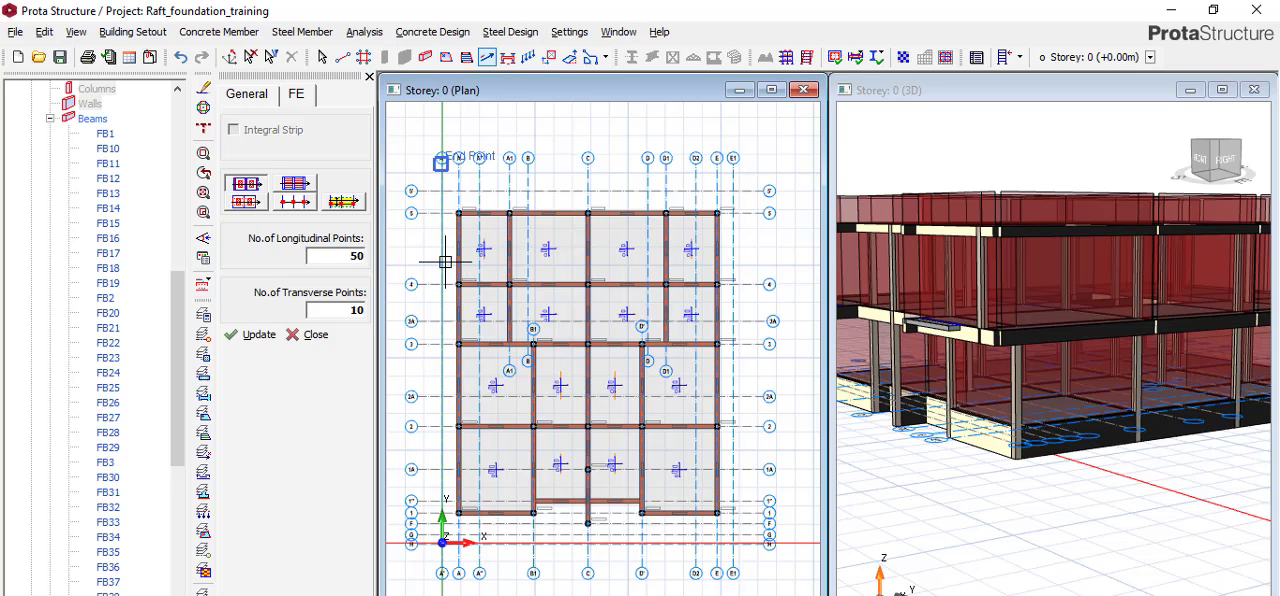
scroll(446, 254, "up", 1)
scroll(446, 254, "down", 2)
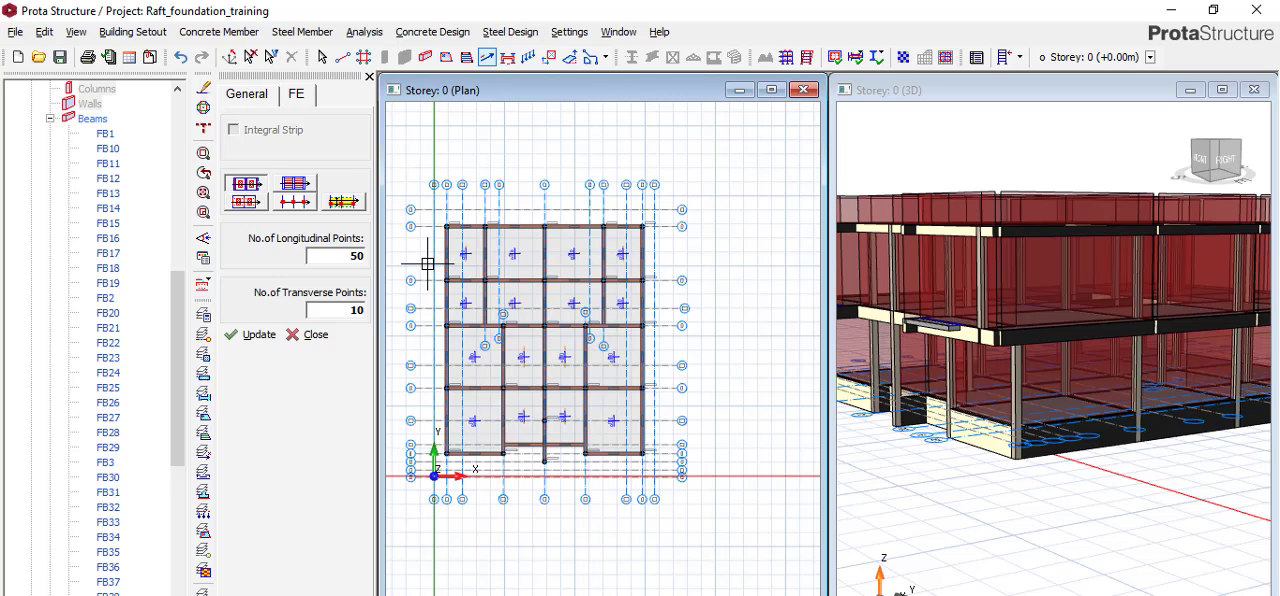
scroll(429, 256, "up", 1)
left_click(428, 256)
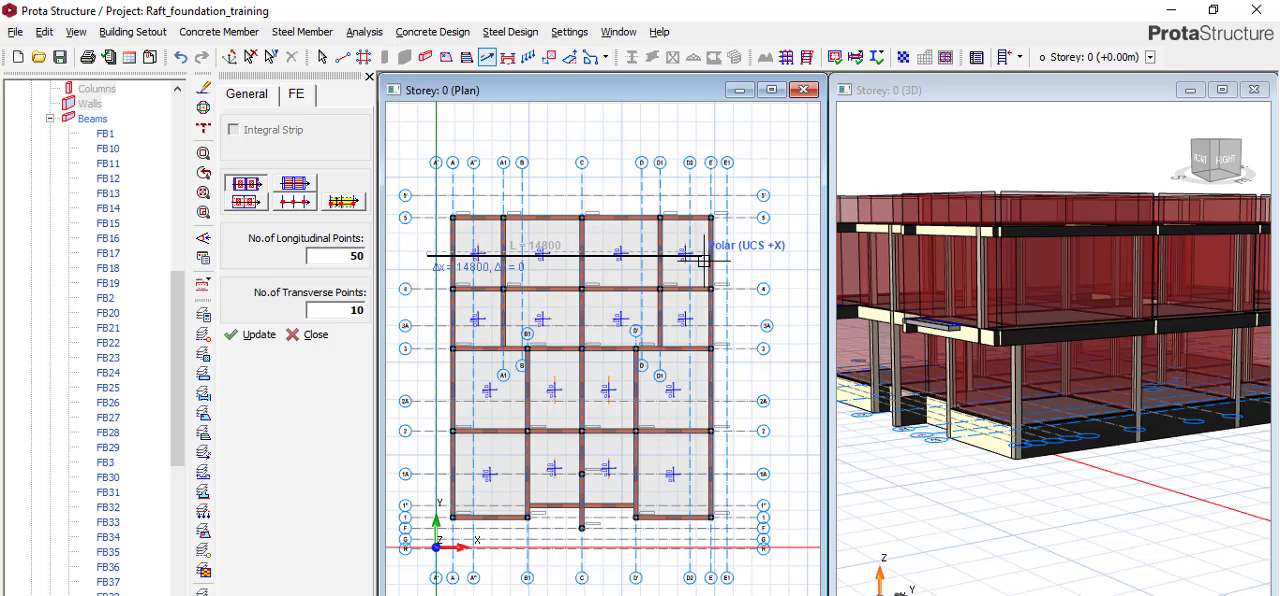
left_click(729, 258)
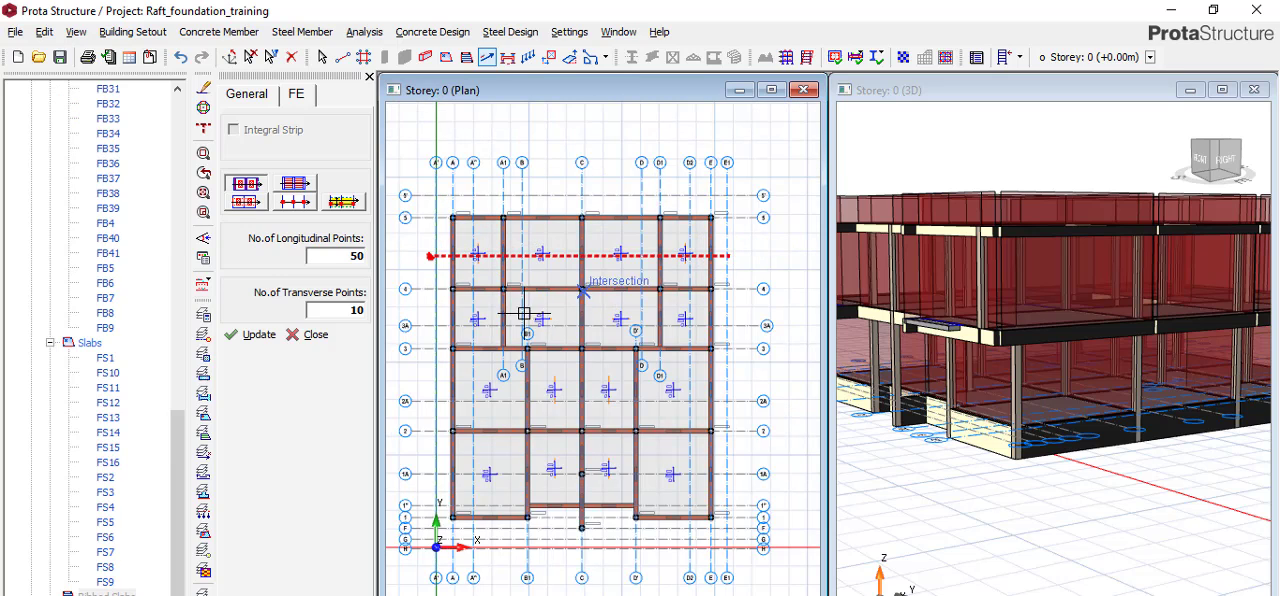
Draw three more full-width X-direction strips: along axis 3A, between axes 3 and 2A, and between axes 2 and 1A.
left_click(436, 322)
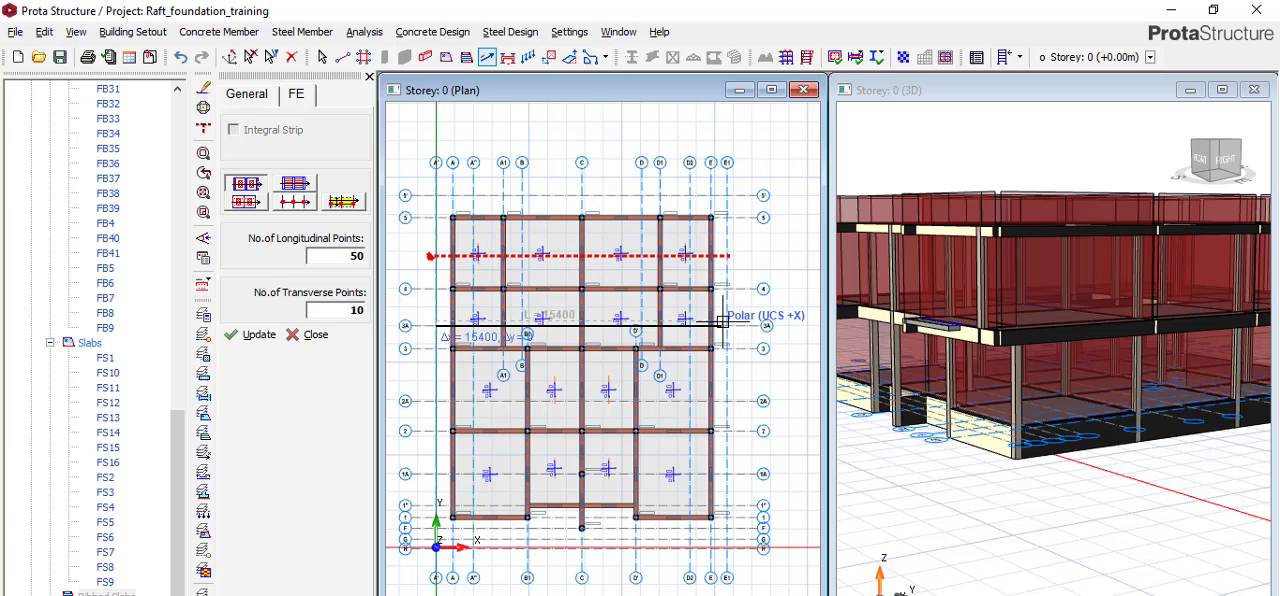
left_click(733, 322)
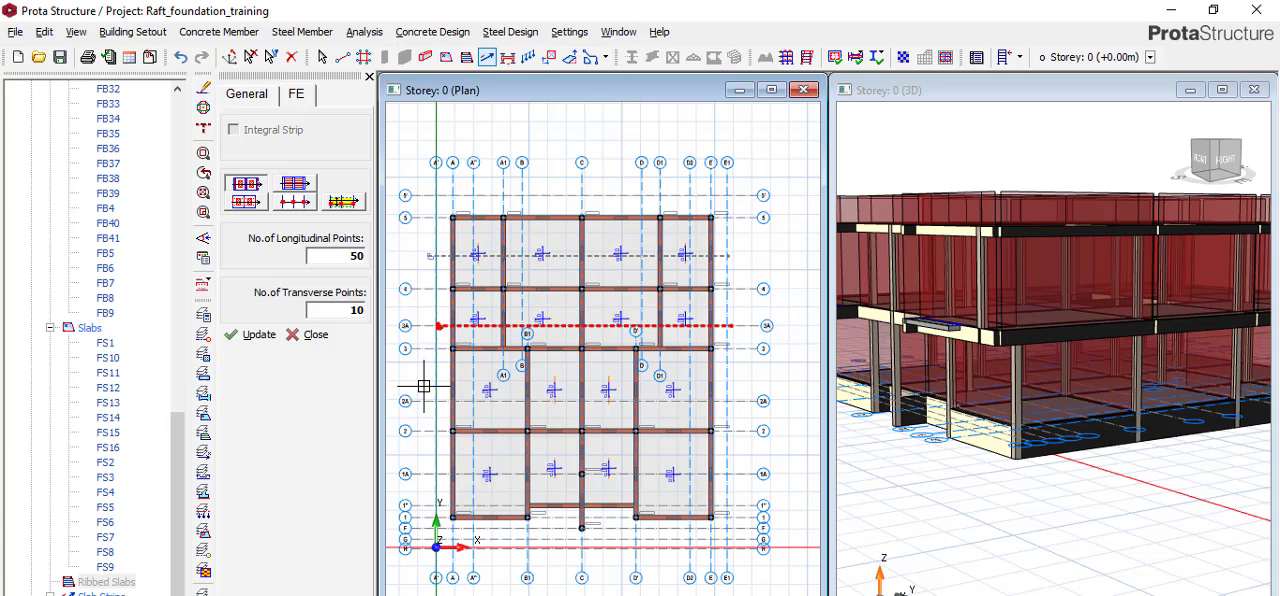
left_click(407, 399)
left_click(733, 381)
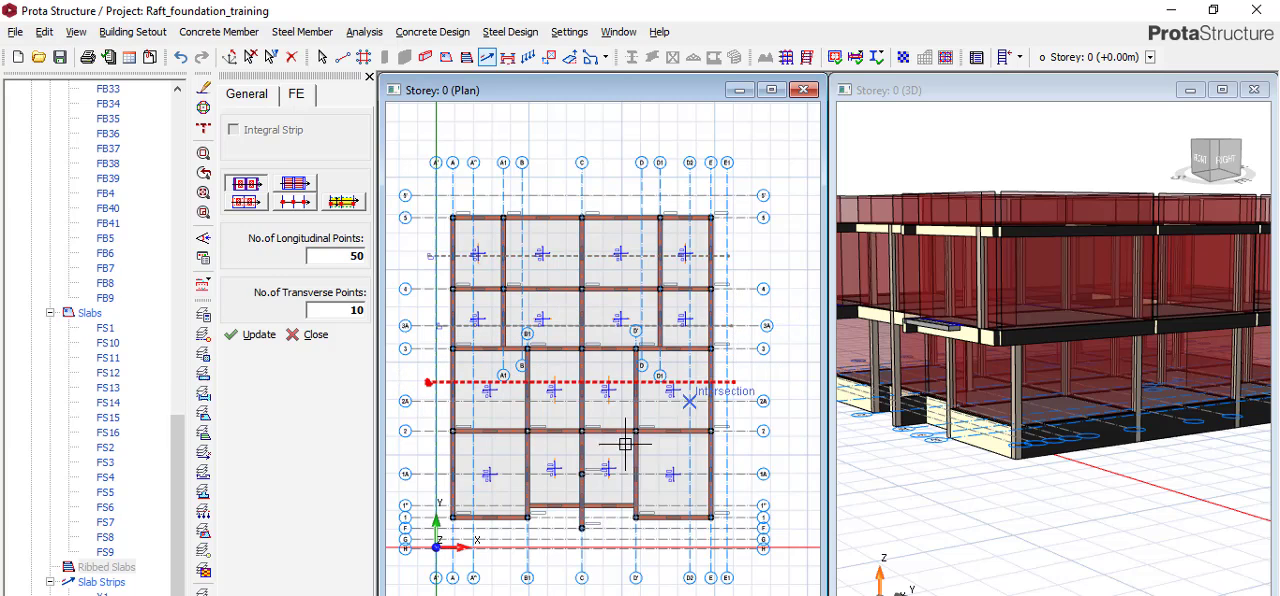
scroll(435, 459, "up", 2)
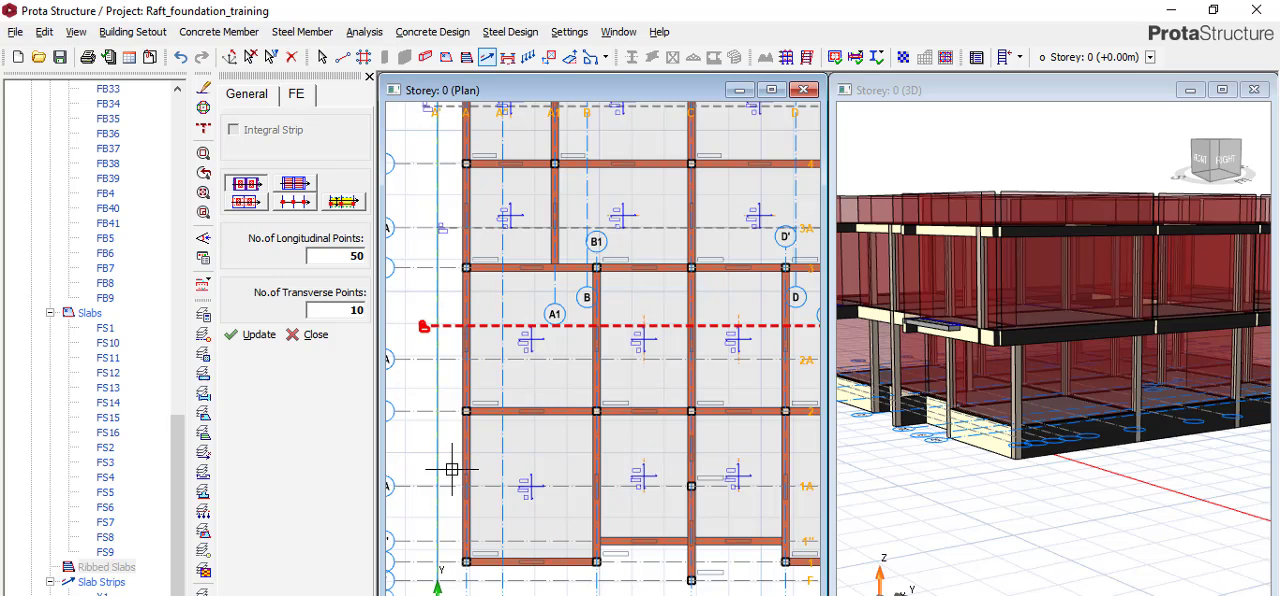
scroll(452, 460, "down", 3)
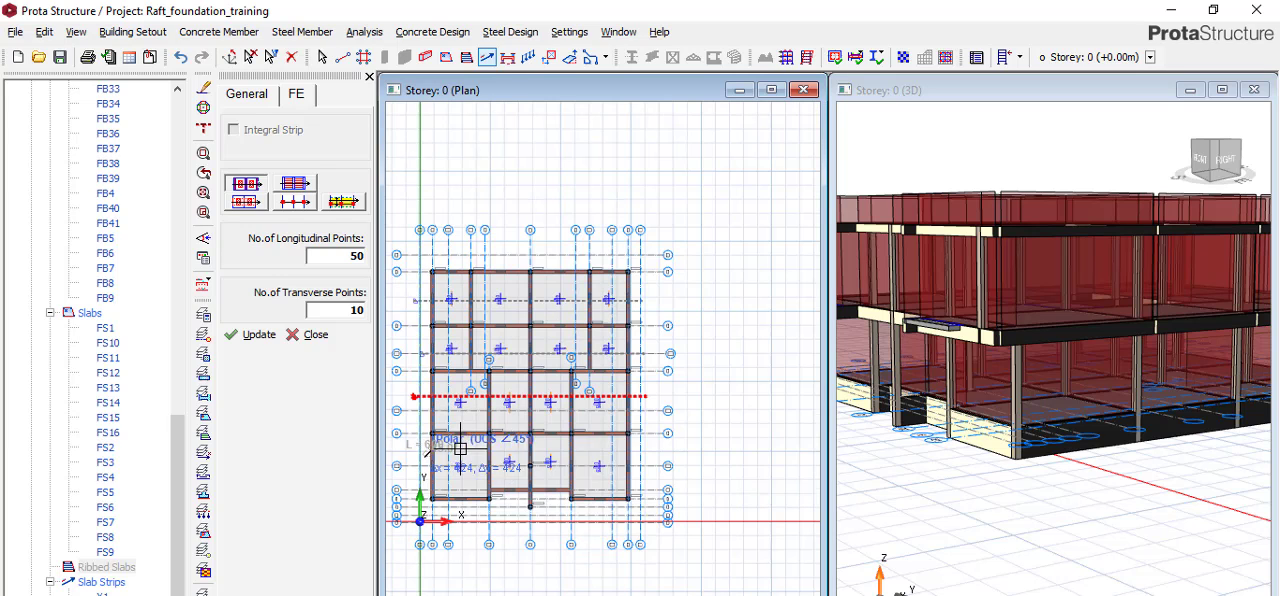
left_click(660, 459)
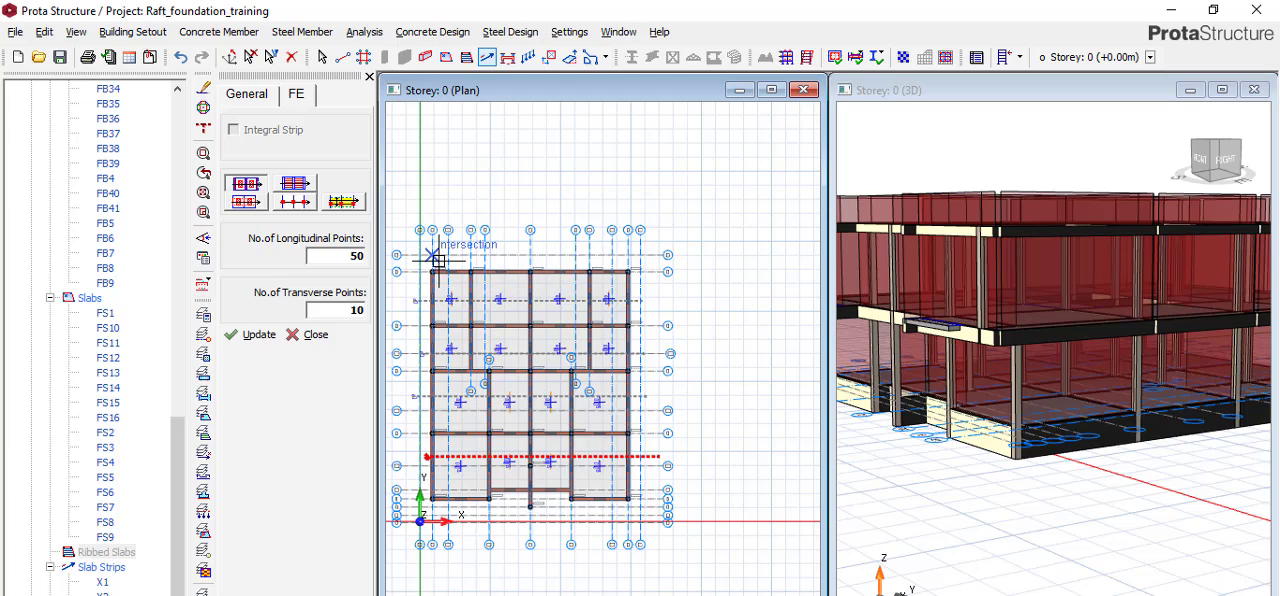
Switch the strip direction to Y and draw an FE strip down the full plan between axes A'' and A1.
left_click(247, 100)
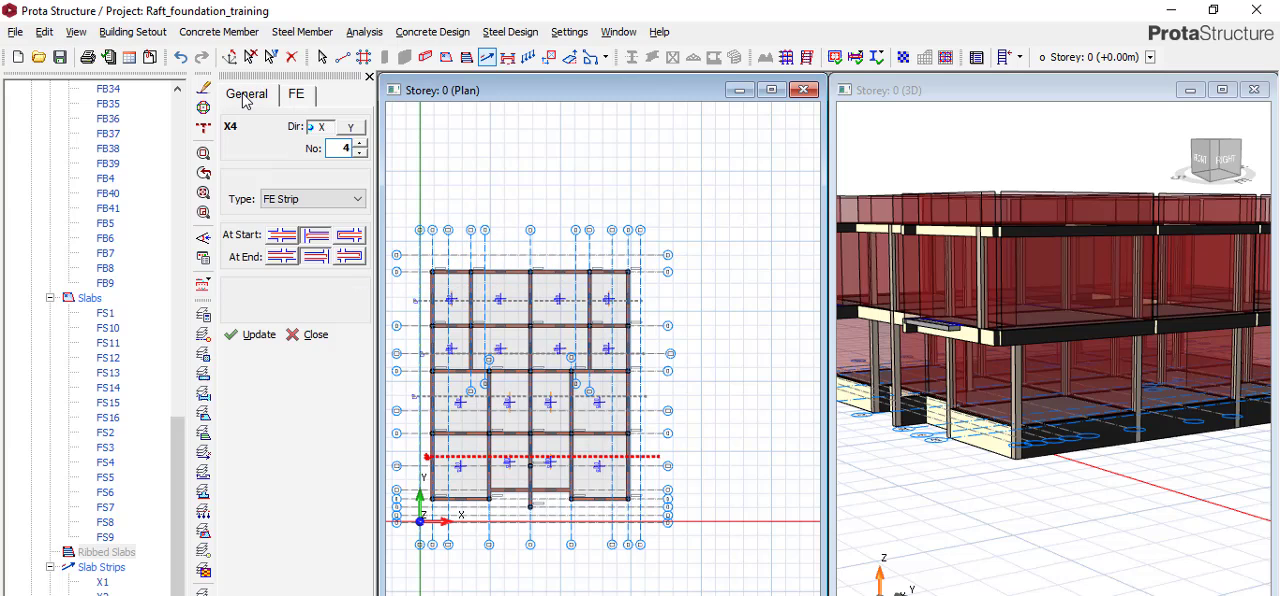
left_click(349, 129)
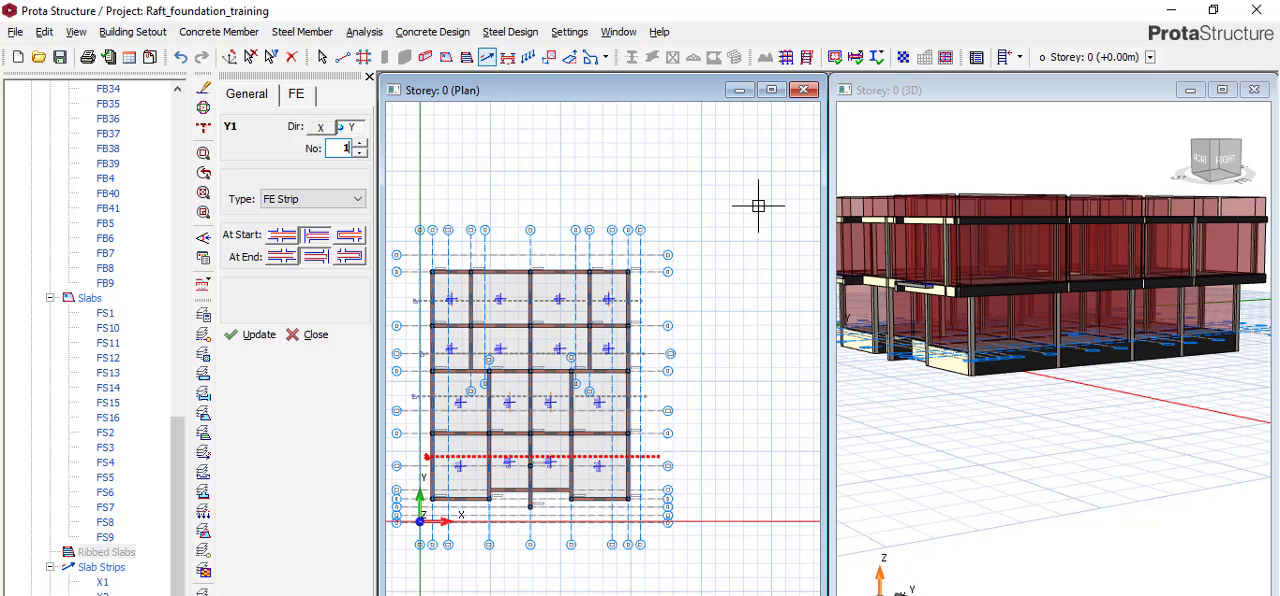
scroll(452, 262, "up", 3)
scroll(531, 196, "down", 3)
scroll(509, 208, "up", 4)
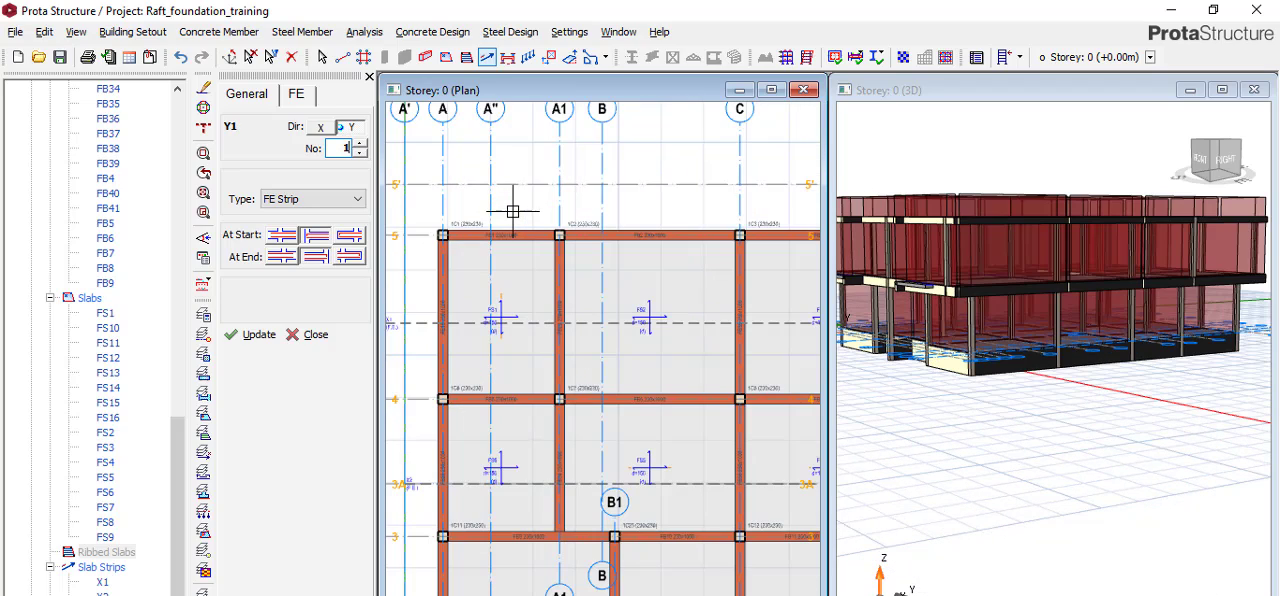
scroll(519, 172, "down", 1)
scroll(525, 240, "down", 3)
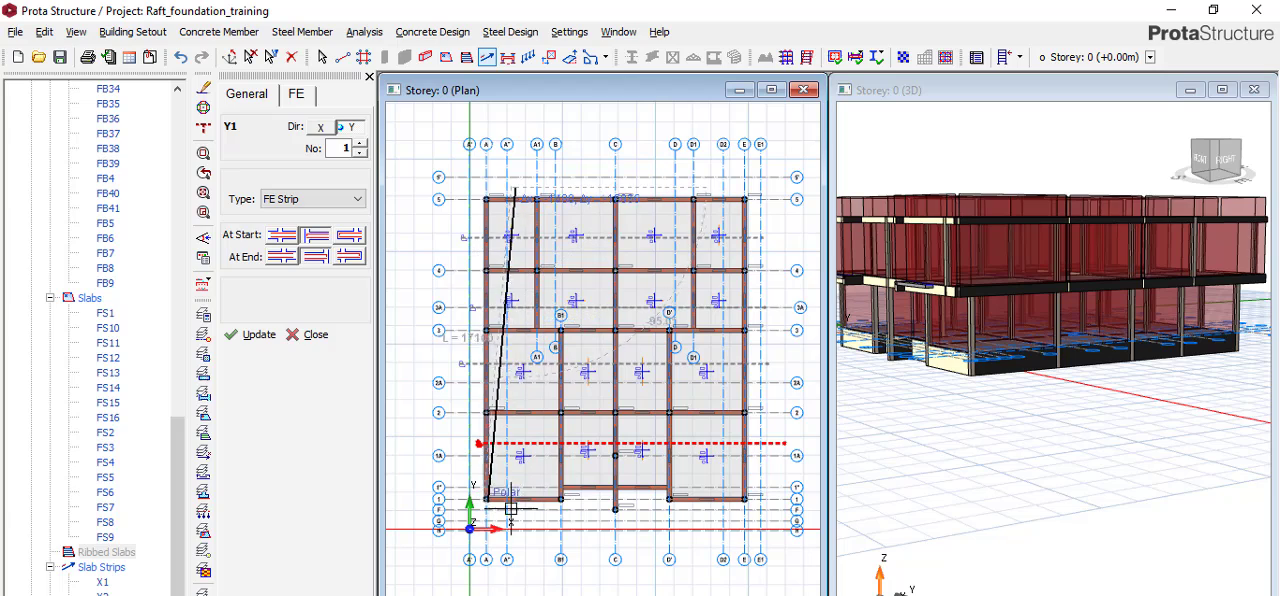
scroll(520, 515, "up", 2)
scroll(520, 500, "down", 2)
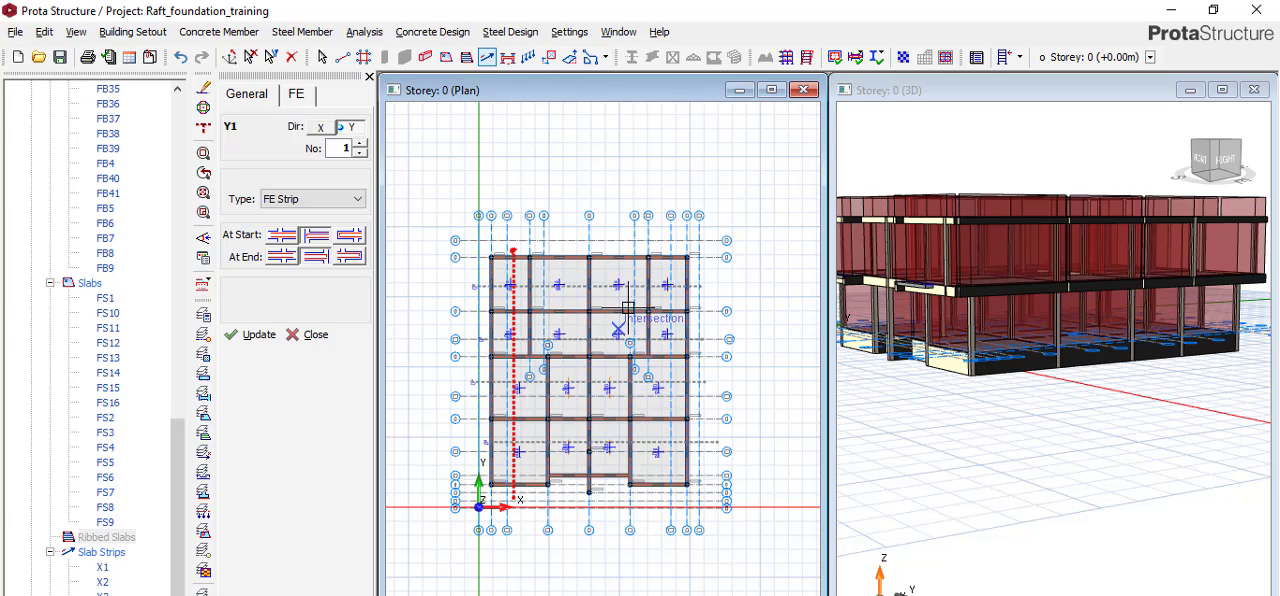
Draw a second Y-direction FE strip down the full plan between axes B and C.
scroll(571, 240, "up", 2)
scroll(571, 245, "down", 2)
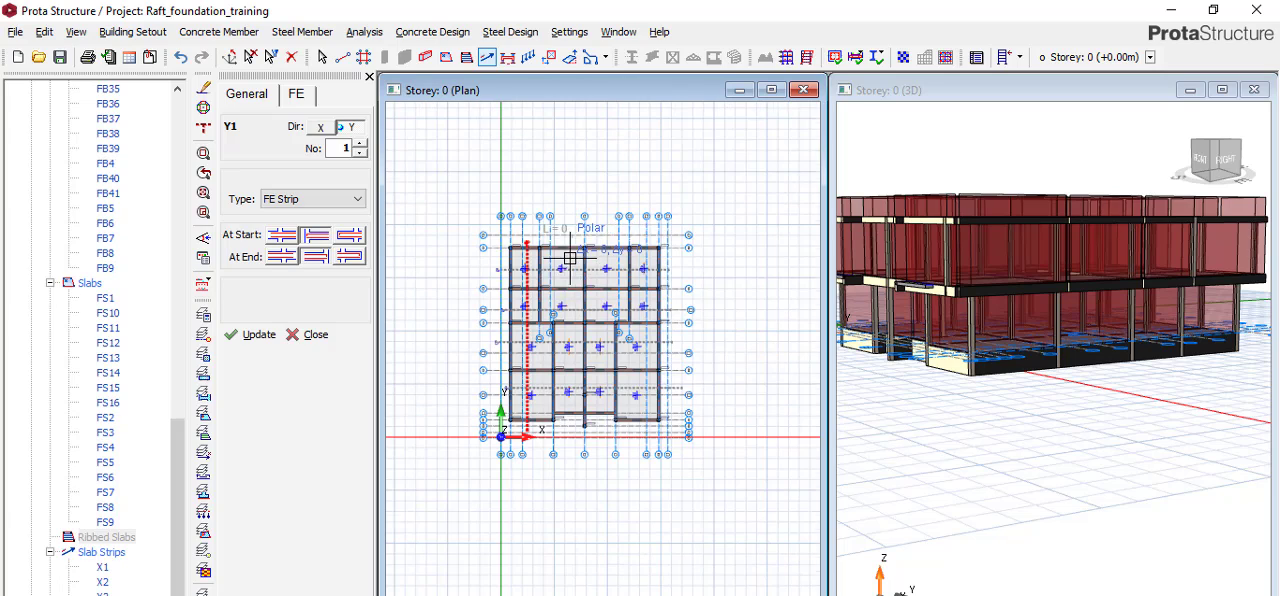
scroll(560, 440, "up", 1)
left_click(567, 450)
scroll(580, 300, "down", 1)
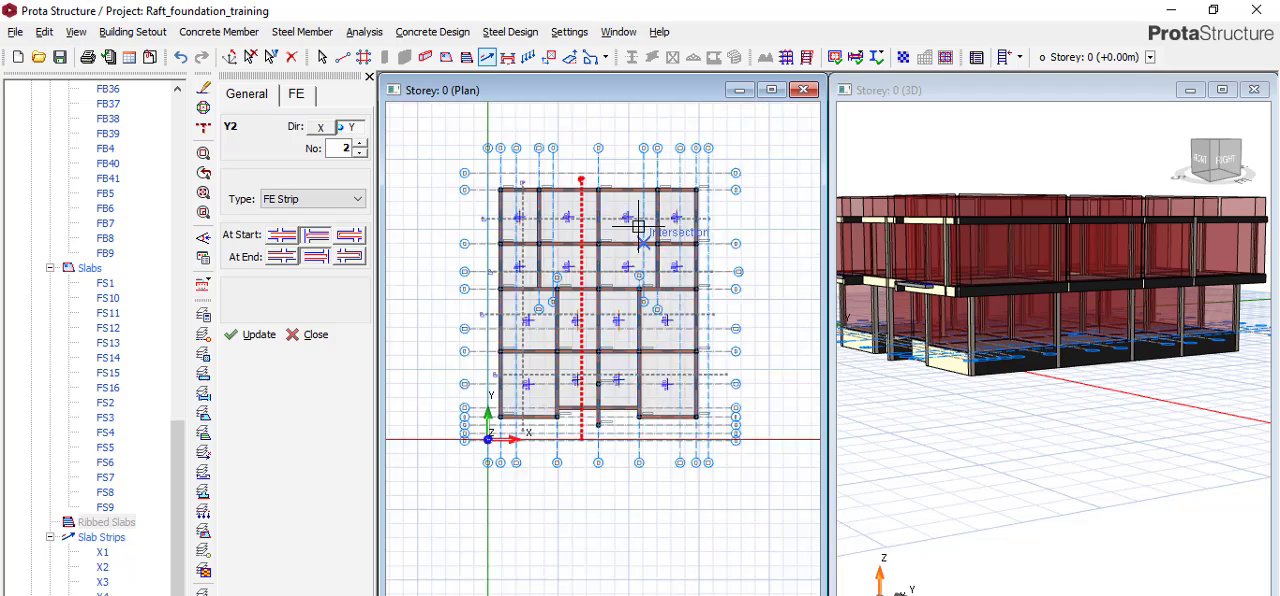
Draw a third Y-direction FE strip down the full plan between axes C and D'.
scroll(586, 125, "up", 2)
scroll(613, 134, "up", 1)
left_click(604, 134)
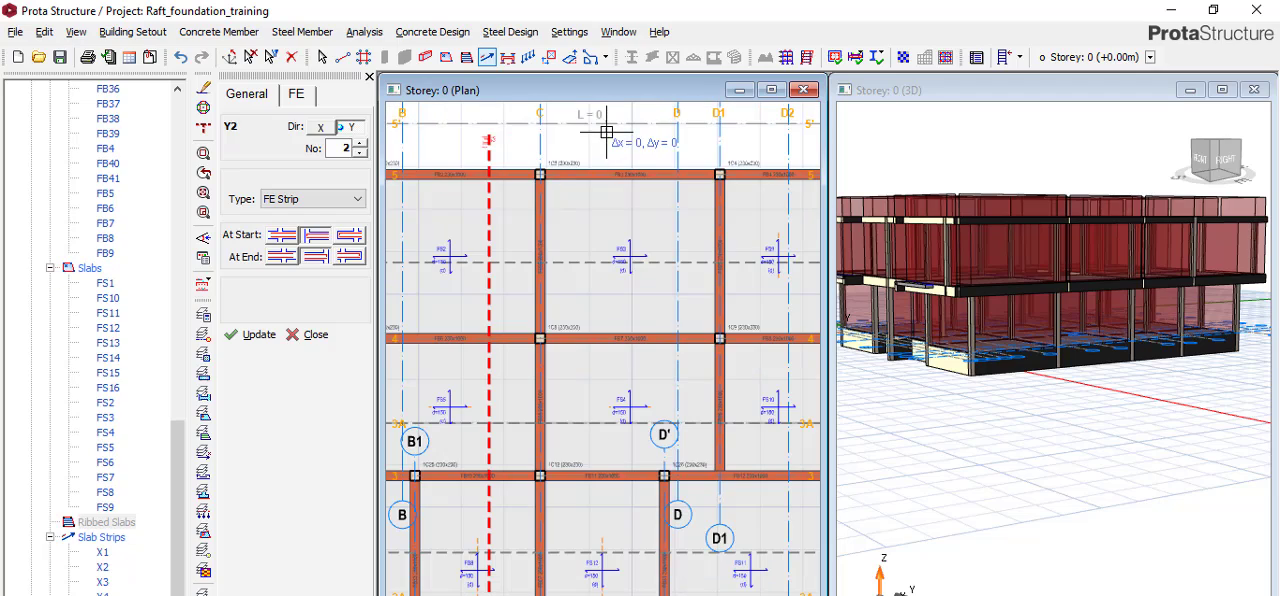
scroll(606, 140, "down", 2)
scroll(597, 379, "up", 1)
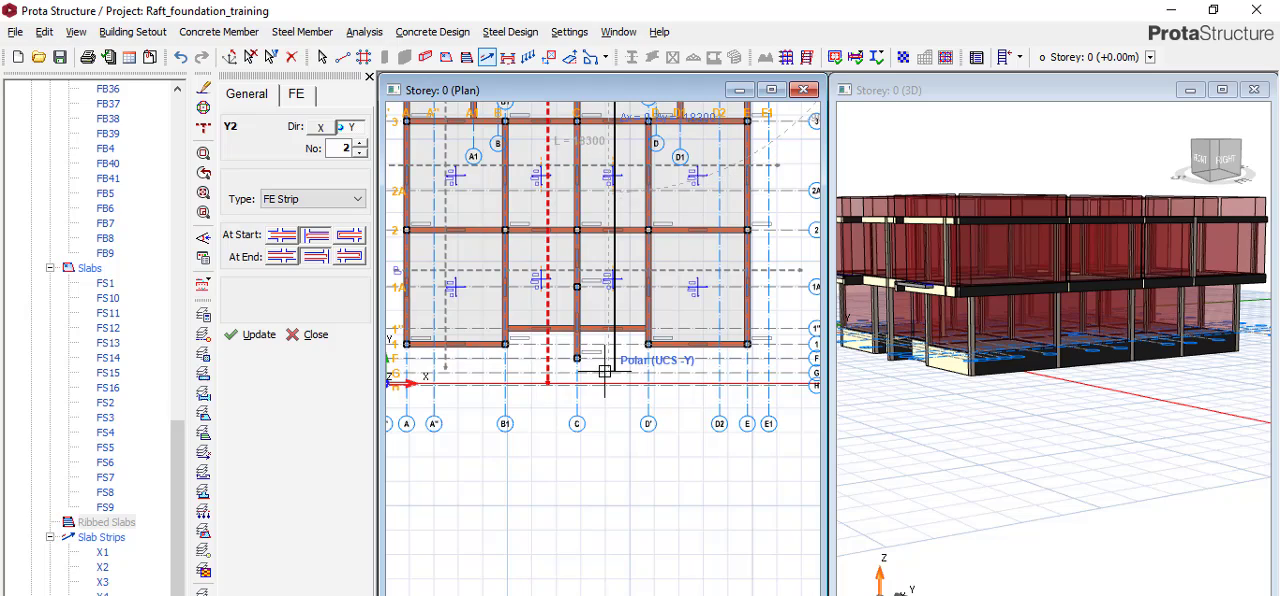
left_click(594, 366)
scroll(590, 385, "down", 1)
Draw a fourth Y-direction FE strip down the full plan along axis D2 and end the strip command.
scroll(660, 215, "up", 2)
scroll(630, 130, "up", 1)
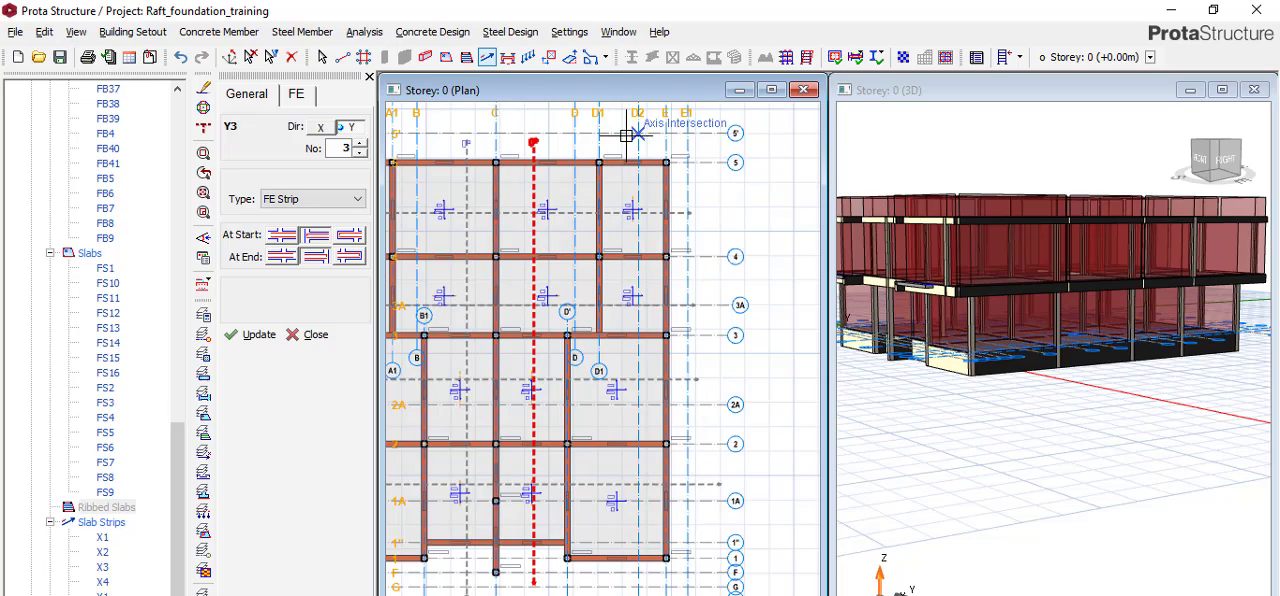
scroll(628, 140, "up", 1)
left_click(630, 156)
scroll(630, 156, "down", 2)
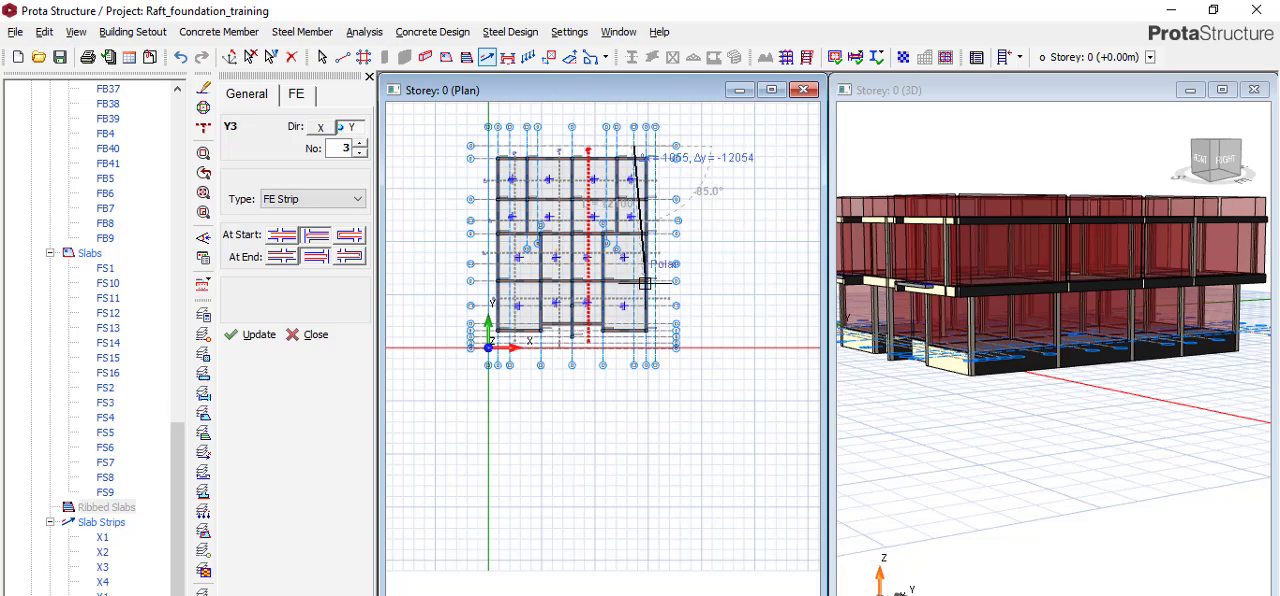
scroll(628, 355, "up", 2)
left_click(631, 353)
scroll(645, 348, "down", 2)
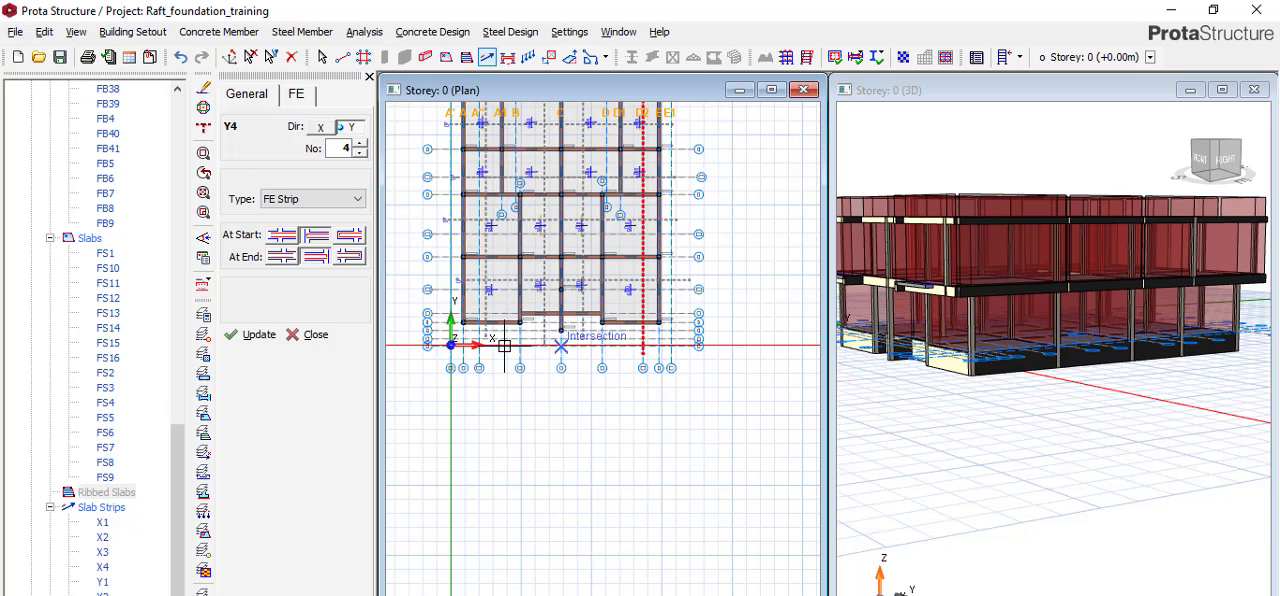
scroll(561, 423, "down", 1)
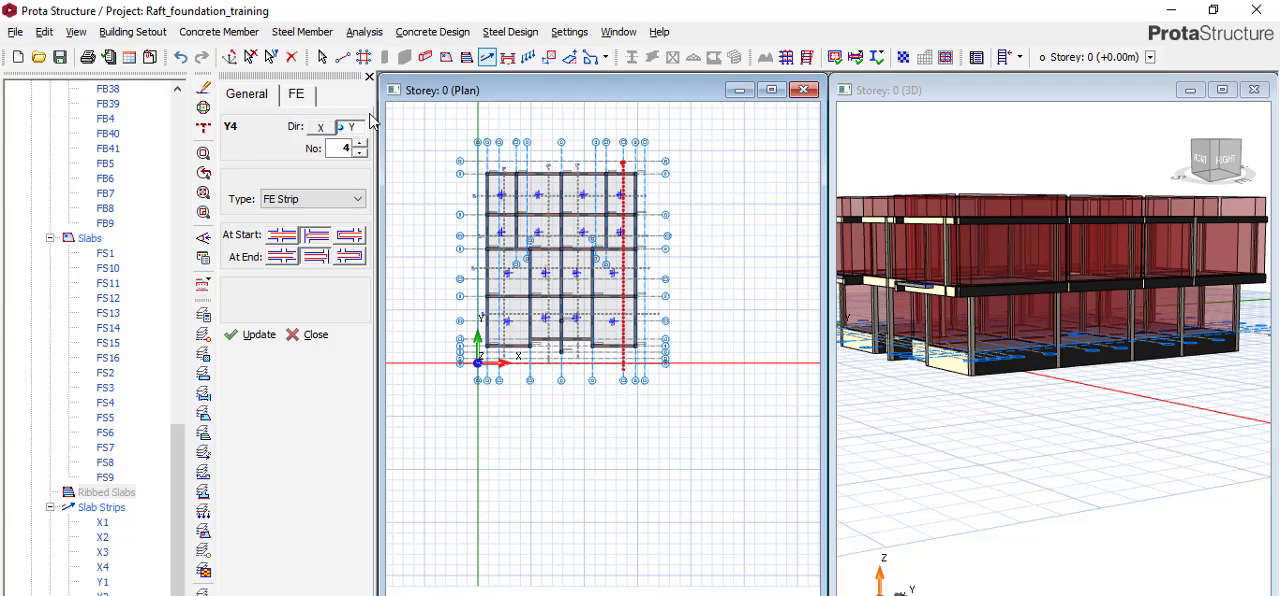
key("Escape")
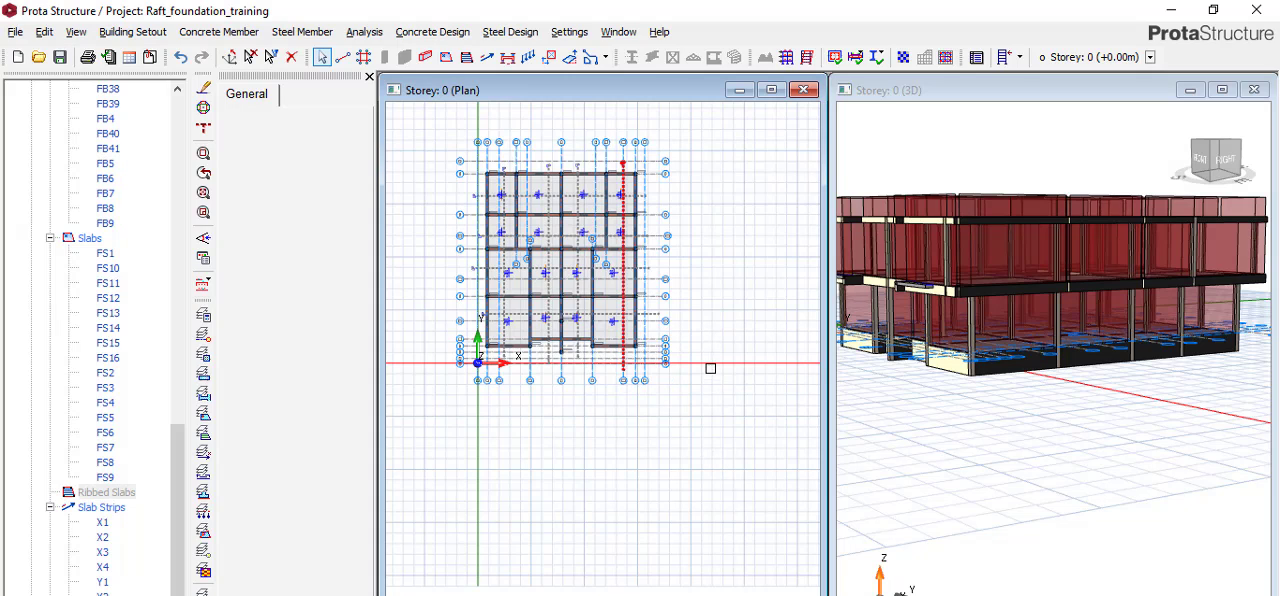
Open the FE raft foundation analysis, set the soil subgrade coefficient to 5000 kN/m3 and consult the subgrade reaction table by soil type.
left_click(380, 32)
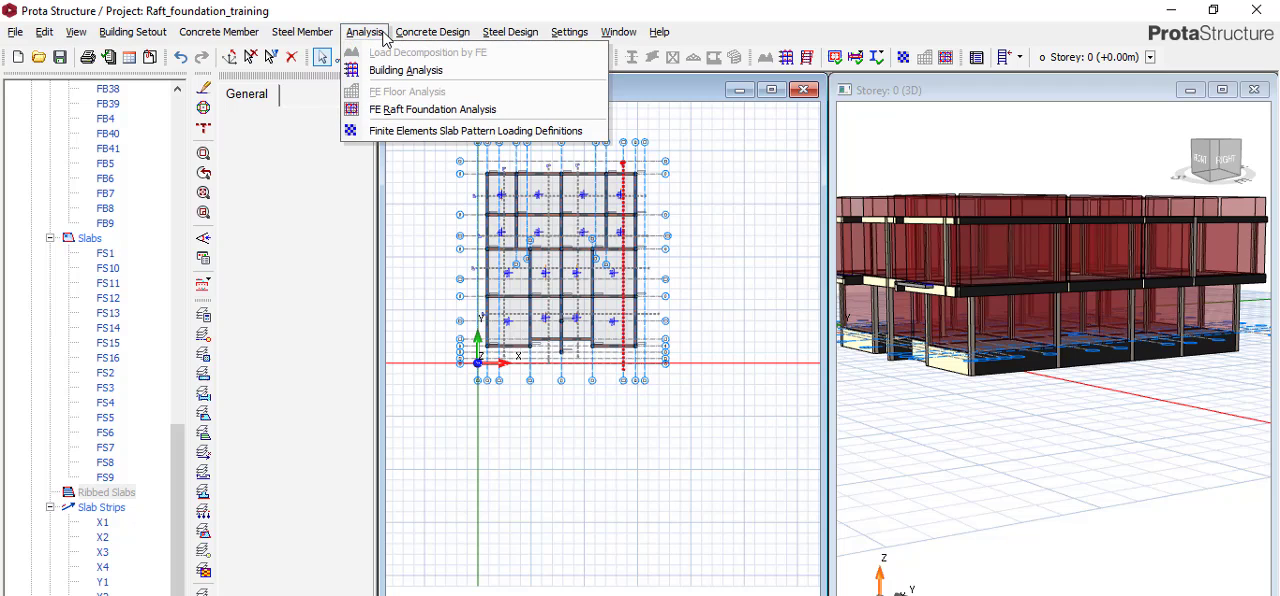
left_click(398, 112)
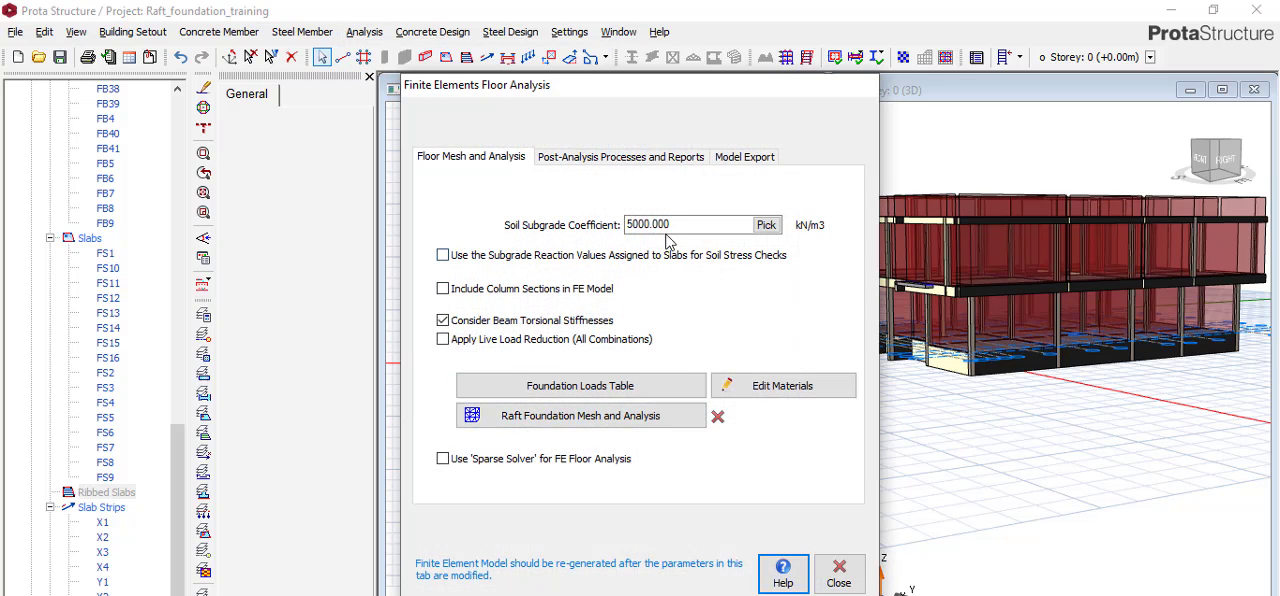
left_click_drag(680, 222, 601, 218)
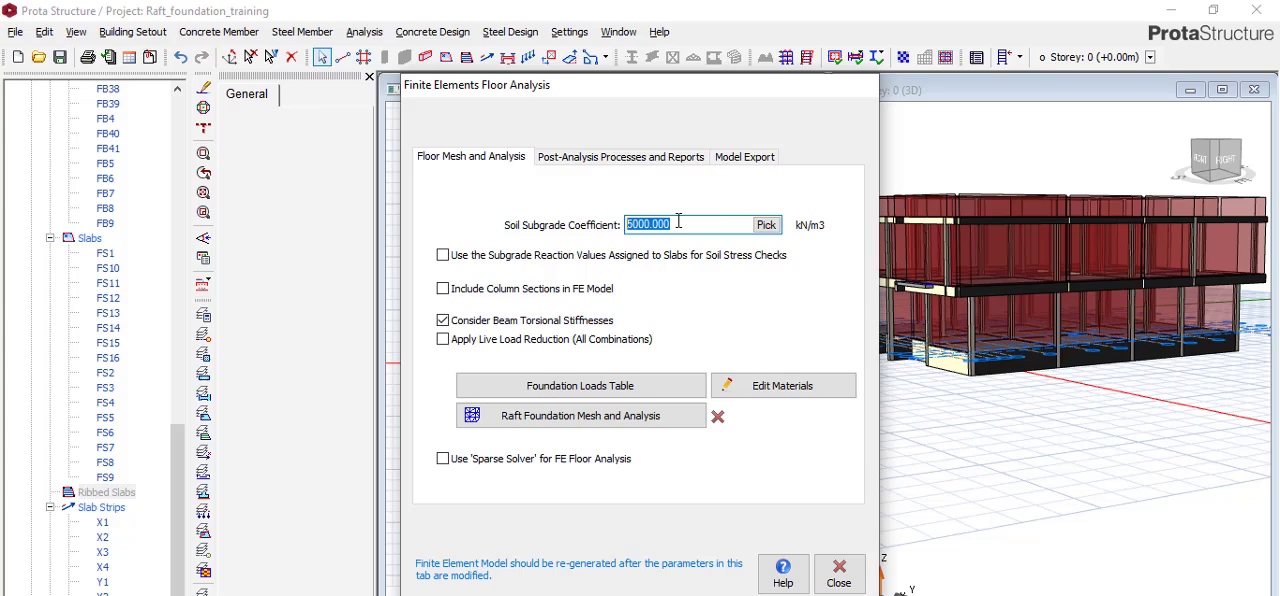
type("50000")
left_click_drag(679, 225, 423, 222)
type("5")
left_click(766, 225)
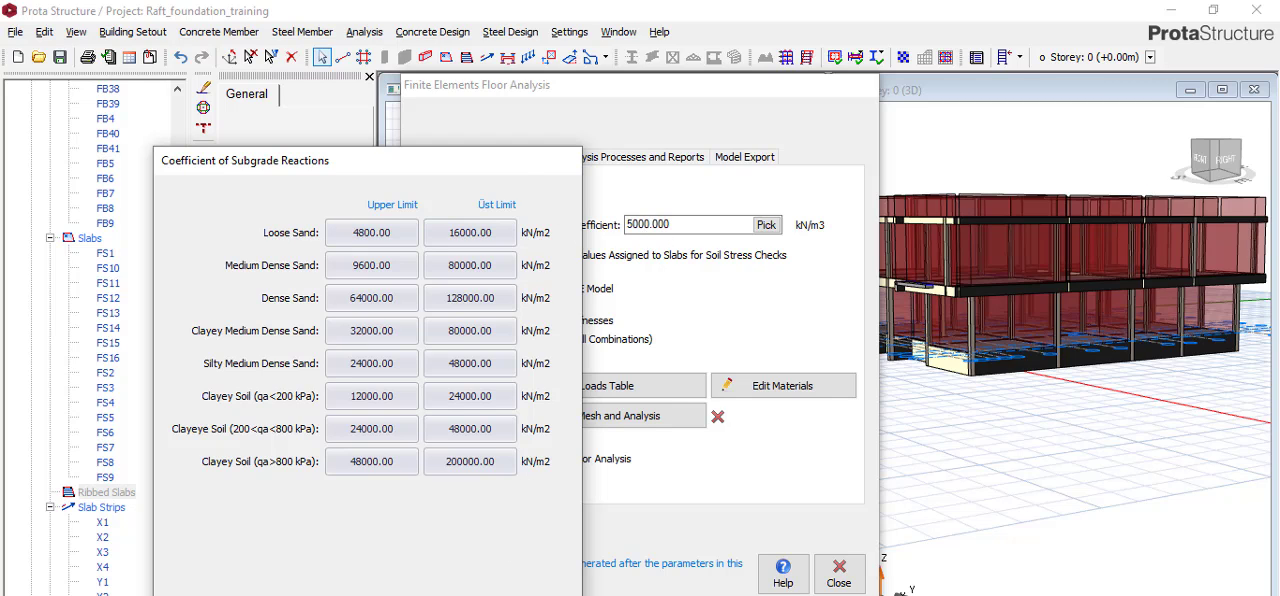
left_click(541, 594)
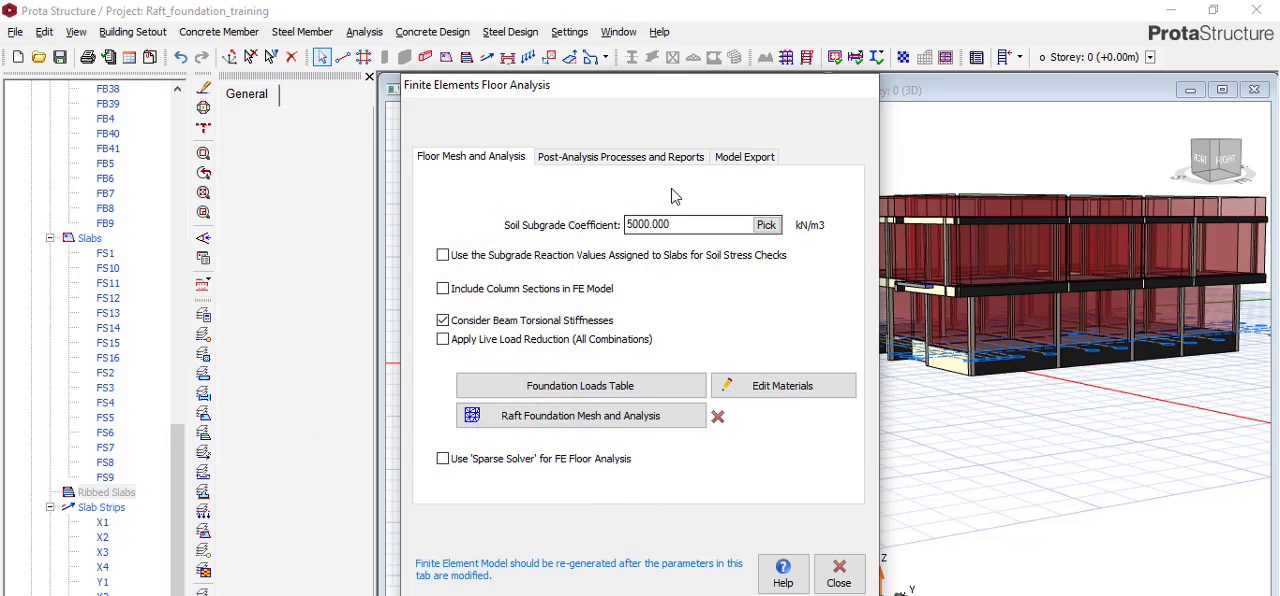
Set the allowable stress of soil to 100 kN/m2 in the post-analysis settings.
left_click(630, 158)
left_click_drag(655, 206, 763, 206)
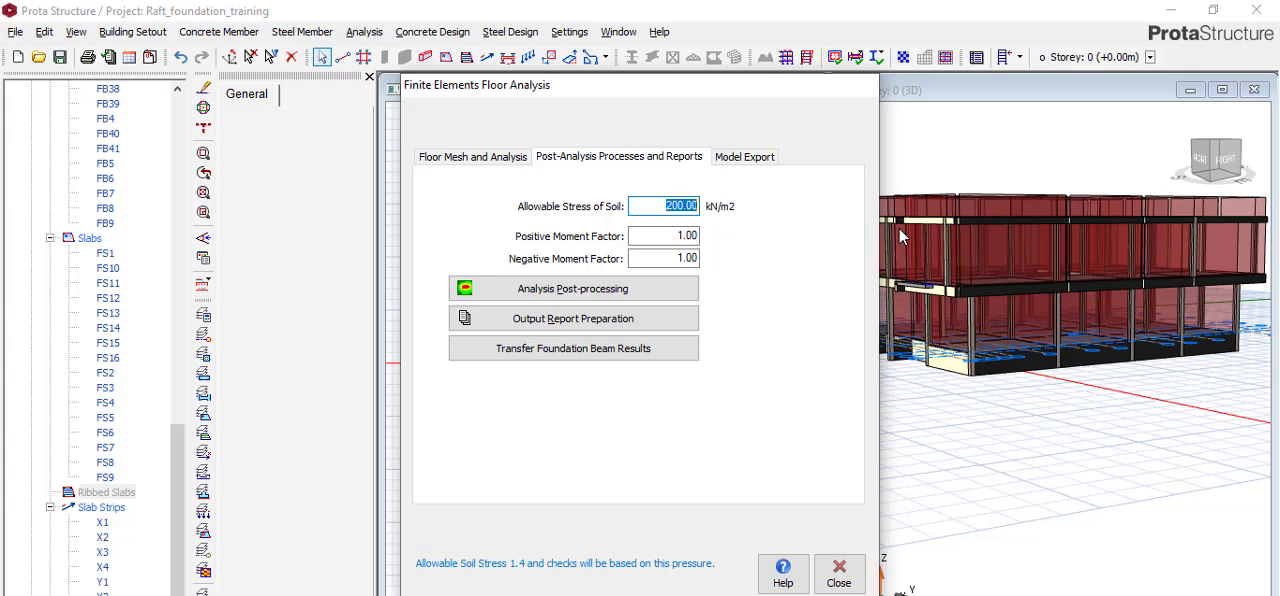
type("1")
Enable the slab-assigned subgrade reaction values for soil stress checks, column sections in the FE model and live load reduction for all combinations.
left_click(471, 157)
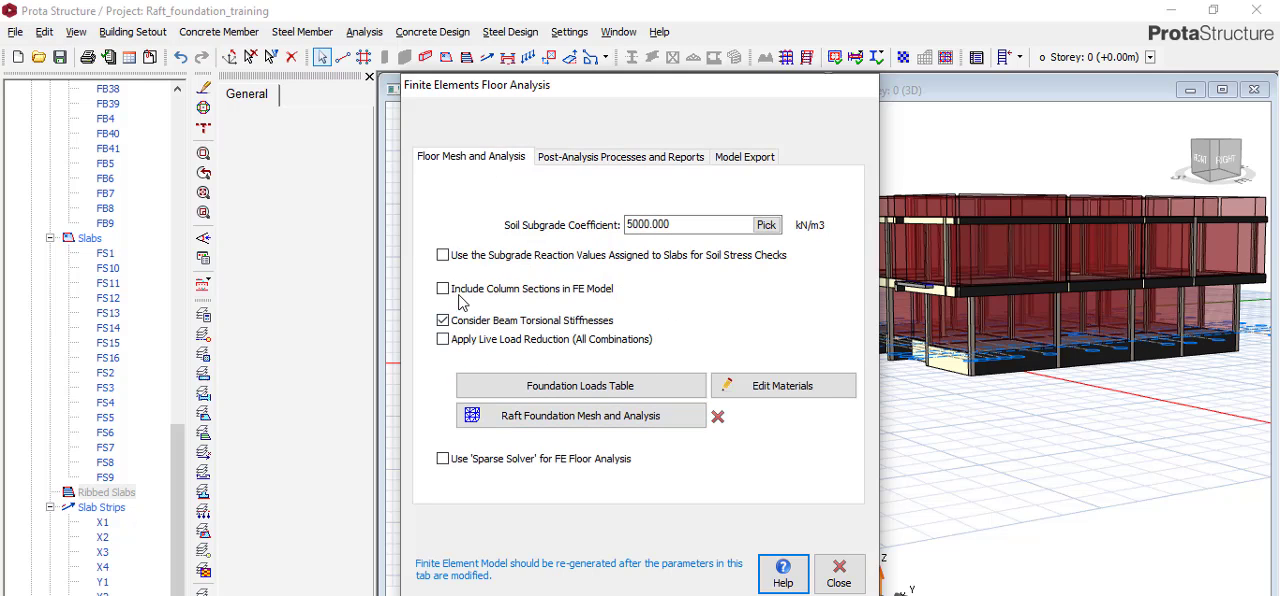
left_click(444, 256)
left_click(443, 289)
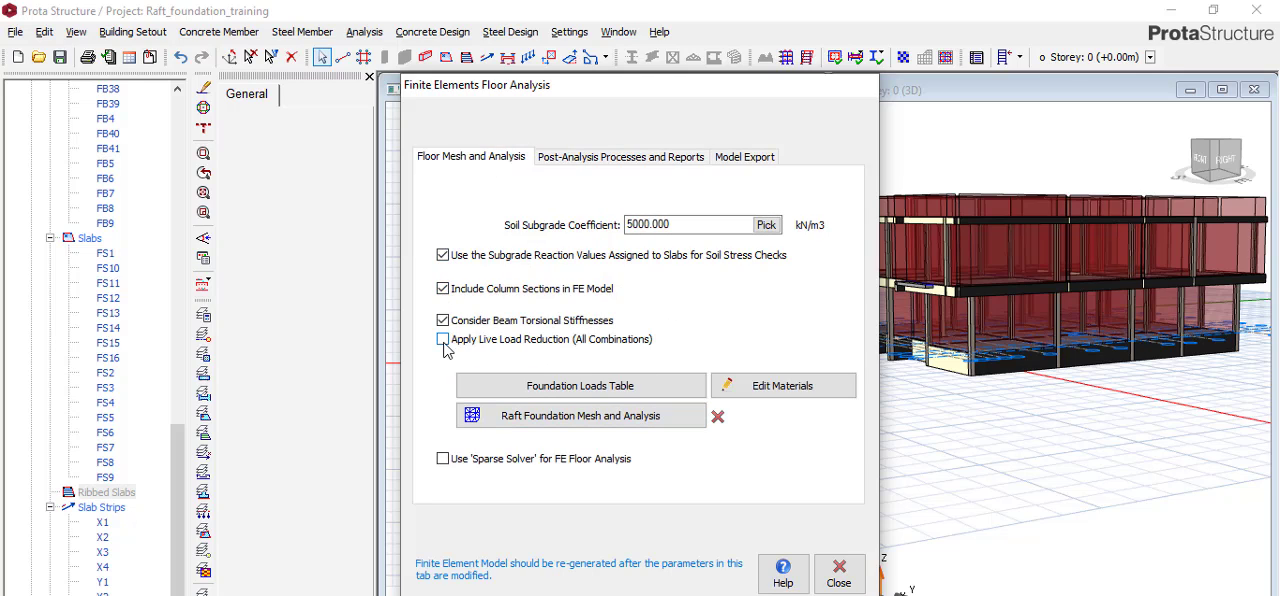
left_click(443, 340)
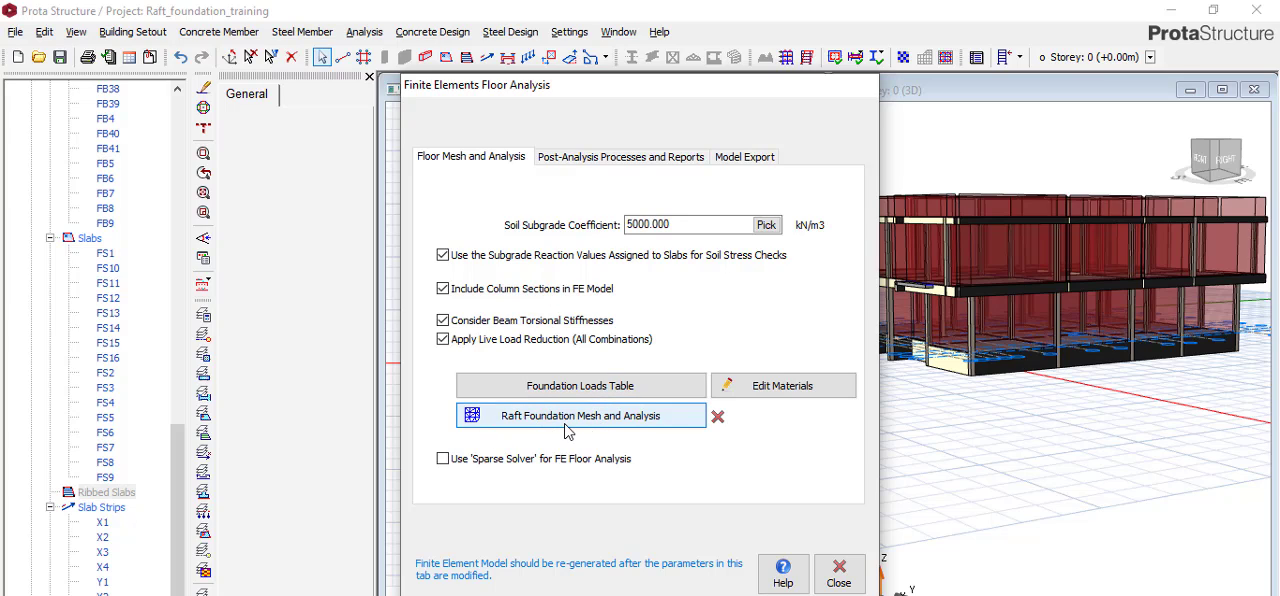
Open the raft foundation mesh and analysis and generate the raft's finite element model.
left_click(610, 428)
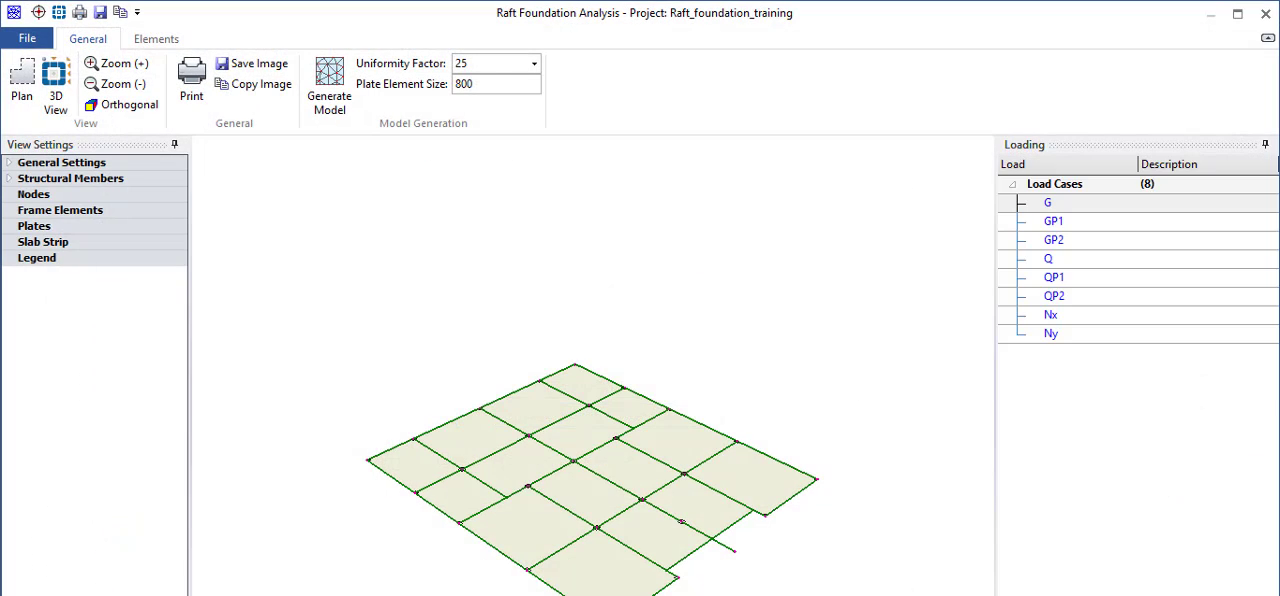
left_click(333, 85)
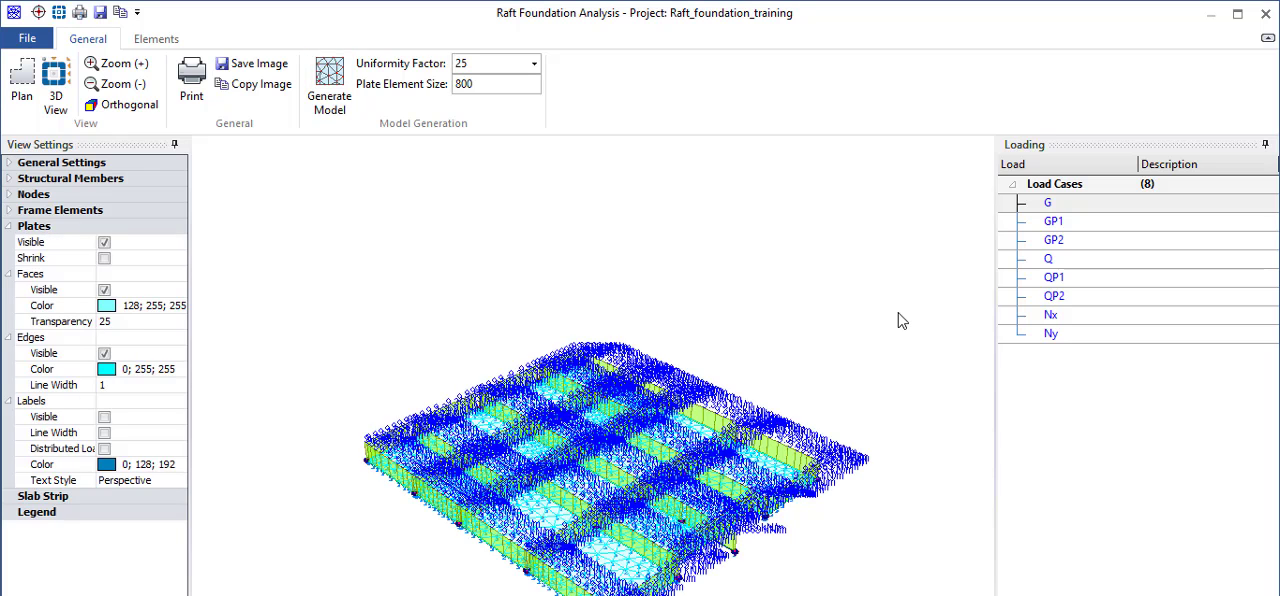
scroll(550, 370, "down", 2)
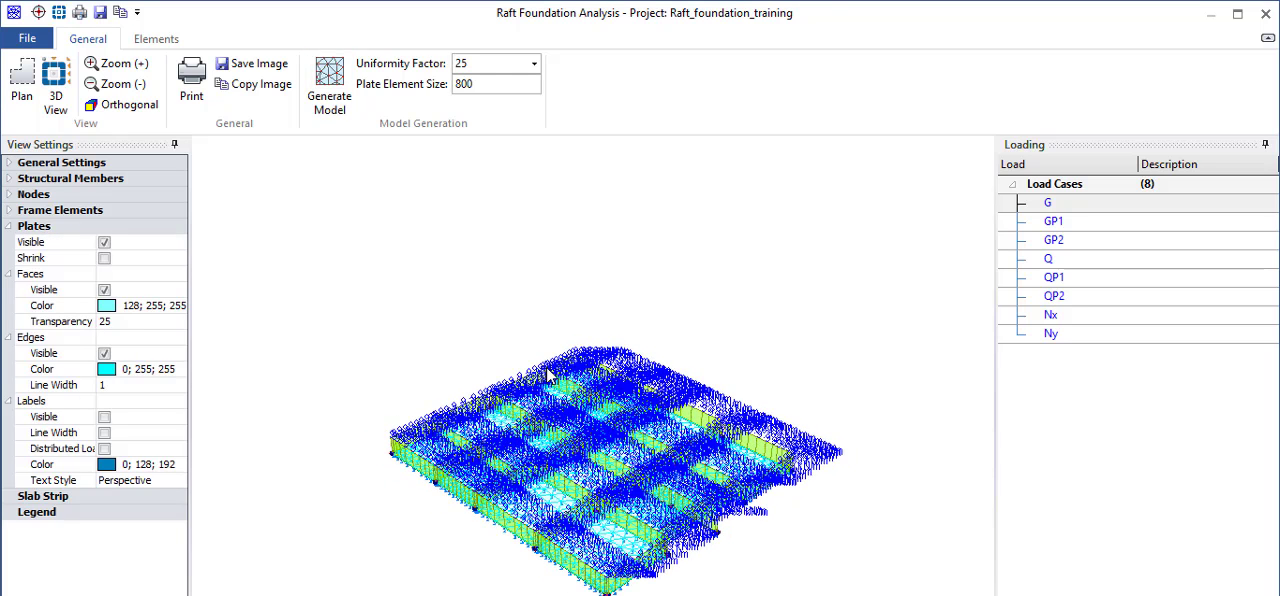
scroll(550, 370, "up", 1)
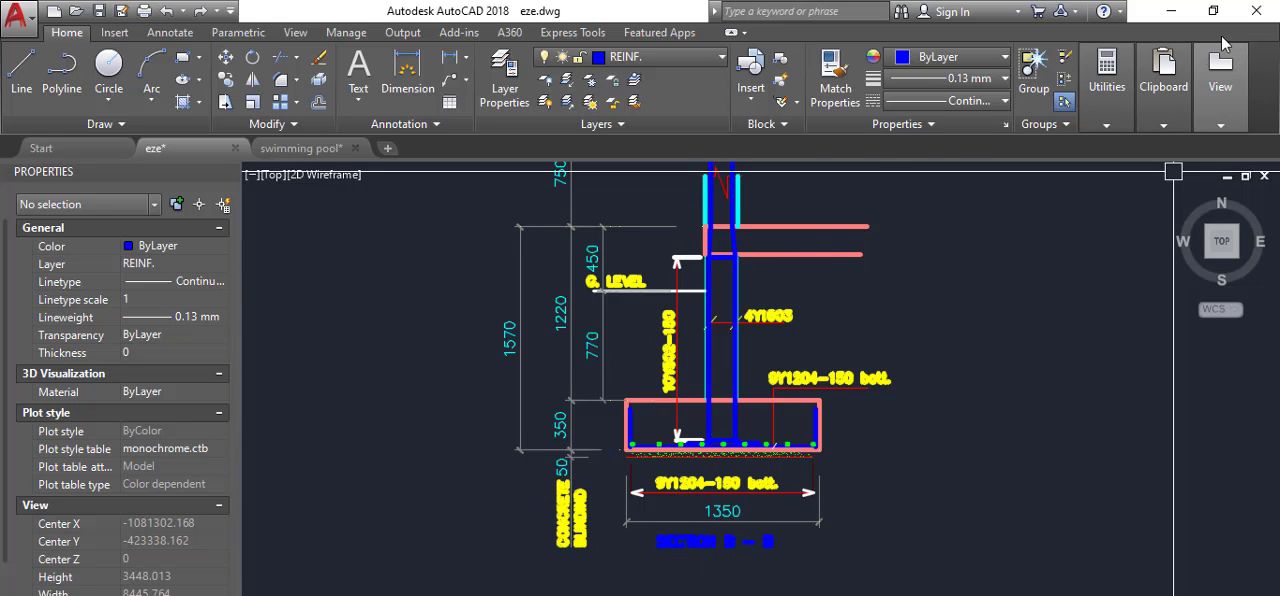
Open the analysis post-processing for the raft and inspect its displaced shape.
left_click(1220, 88)
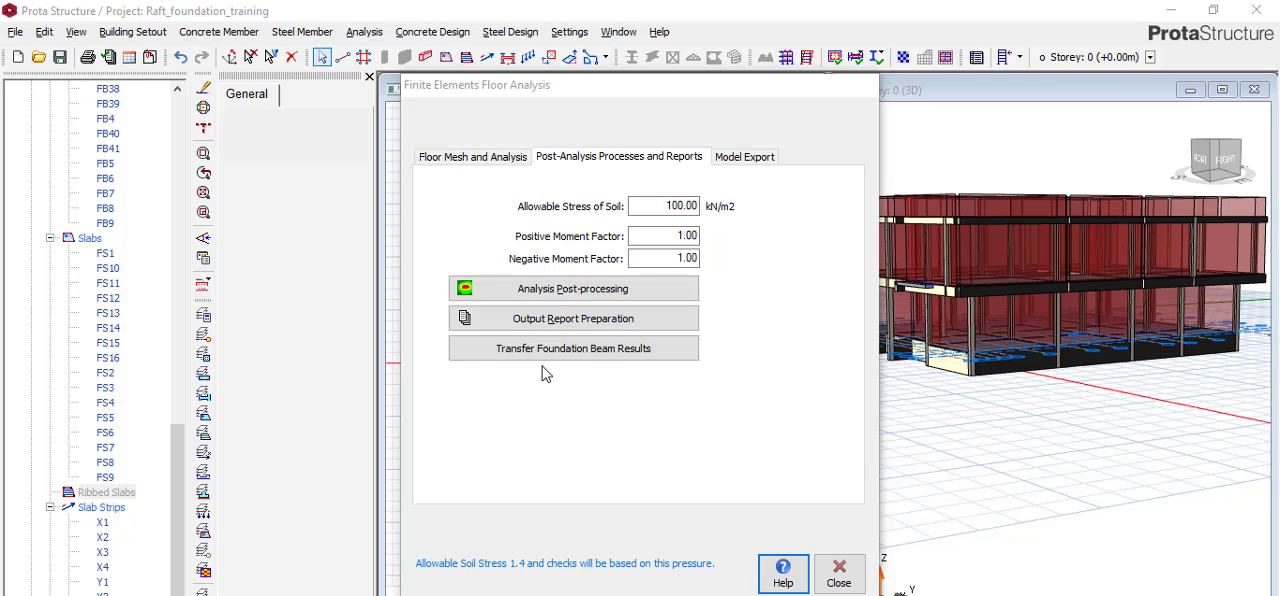
left_click(547, 292)
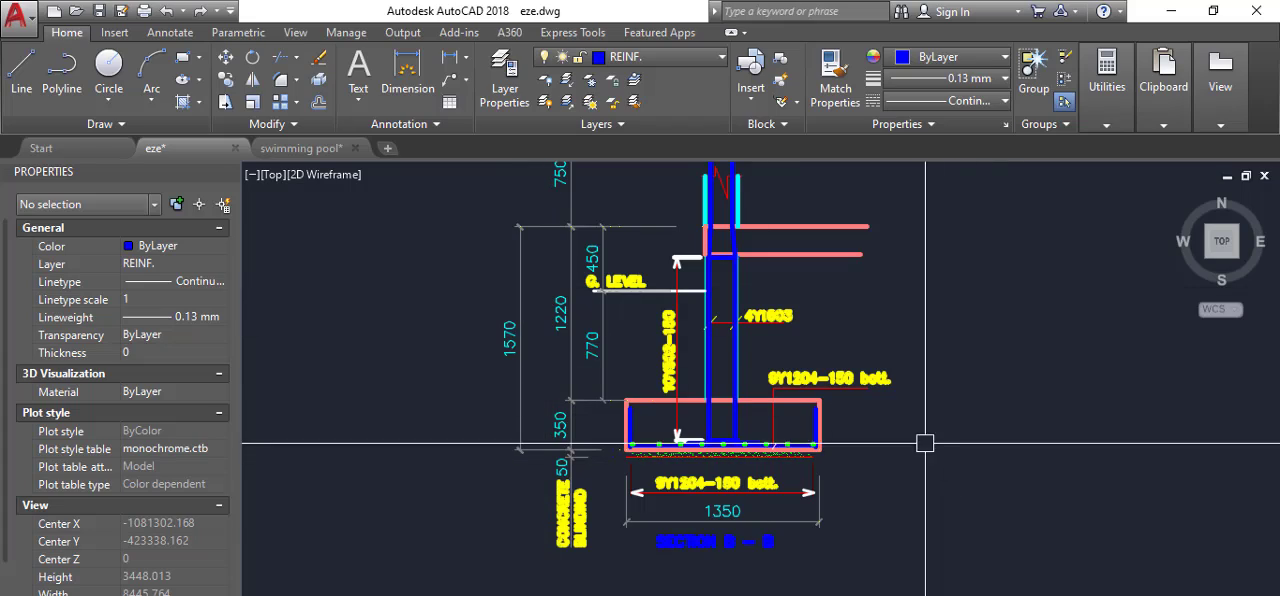
scroll(1088, 345, "up", 5)
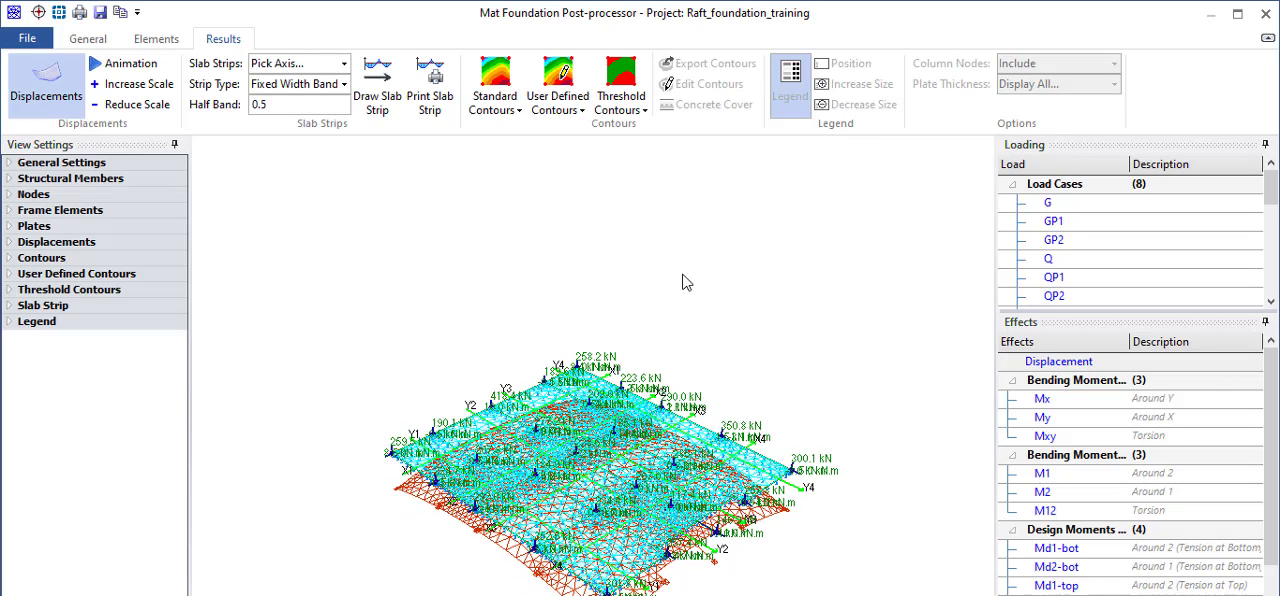
scroll(685, 340, "down", 2)
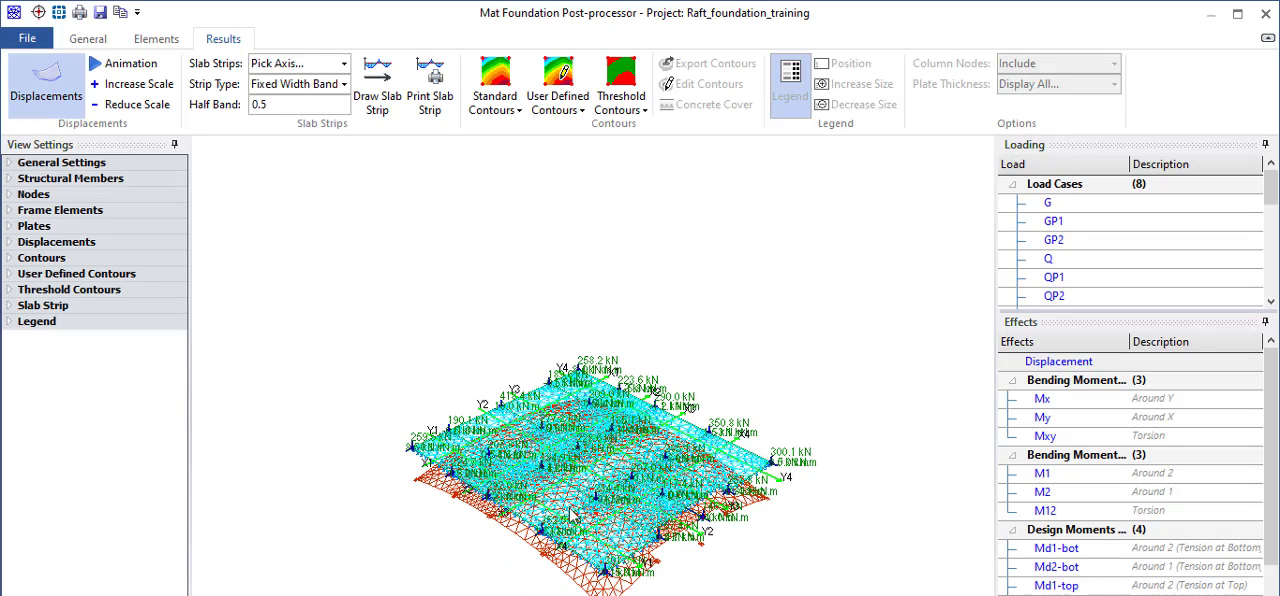
scroll(651, 320, "up", 1)
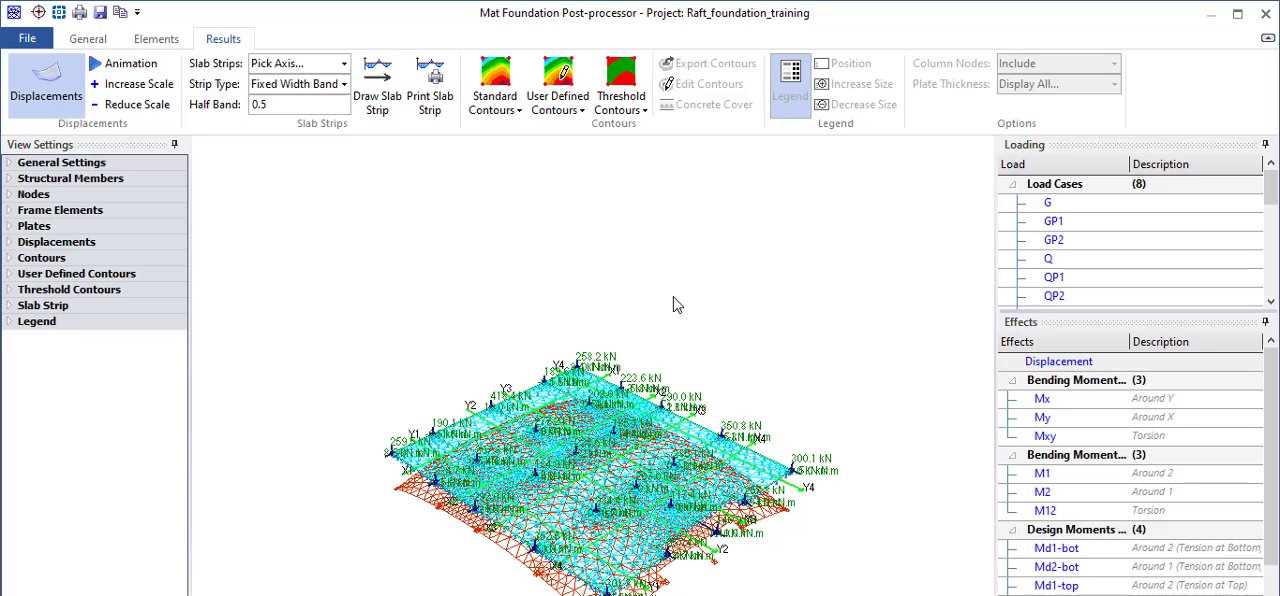
scroll(683, 358, "up", 1)
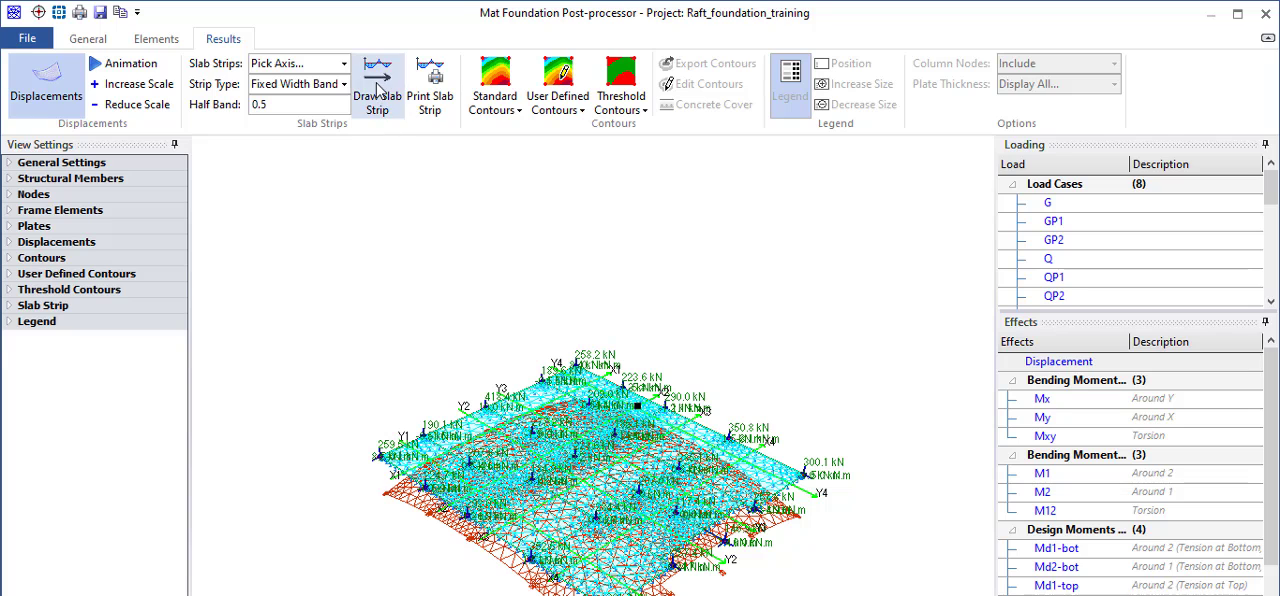
Activate slab strip drawing, then un-maximise, resize and reposition the post-processor window to reveal the full load and effects lists.
left_click(378, 90)
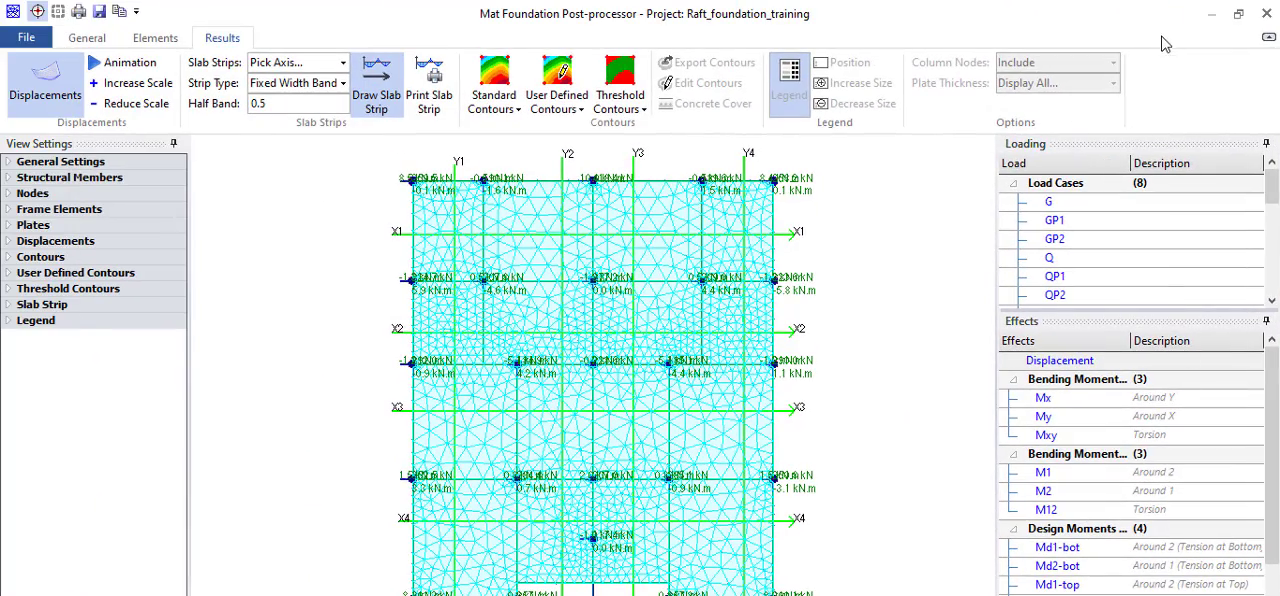
left_click(1239, 15)
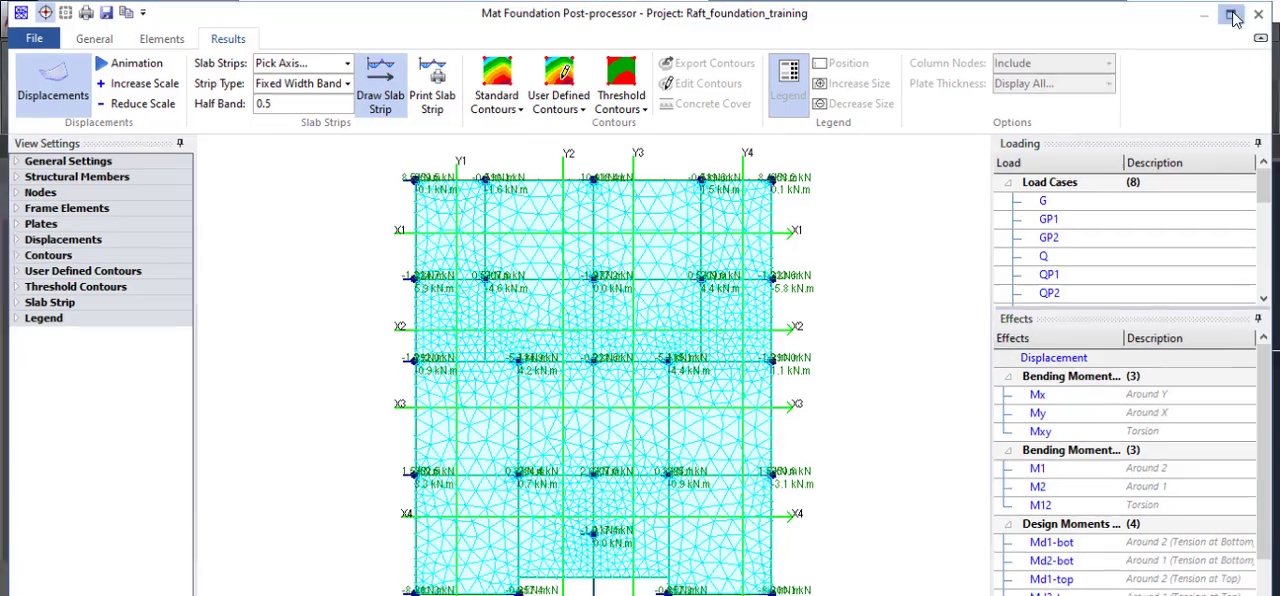
left_click_drag(1180, 3, 1036, 24)
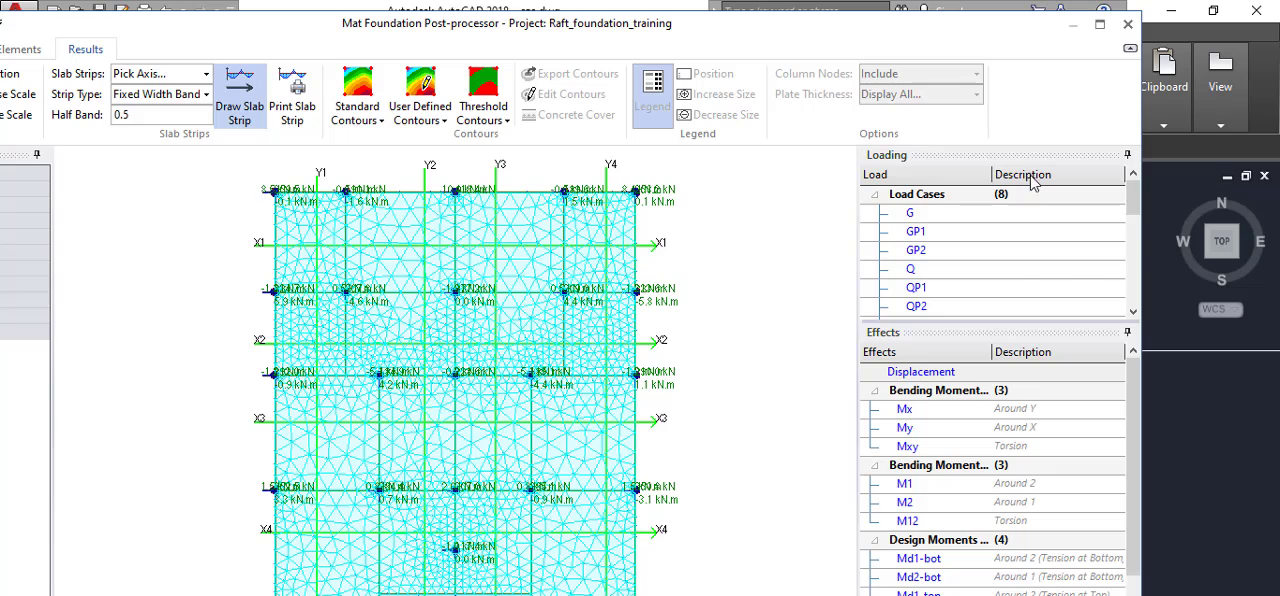
scroll(1033, 178, "down", 3)
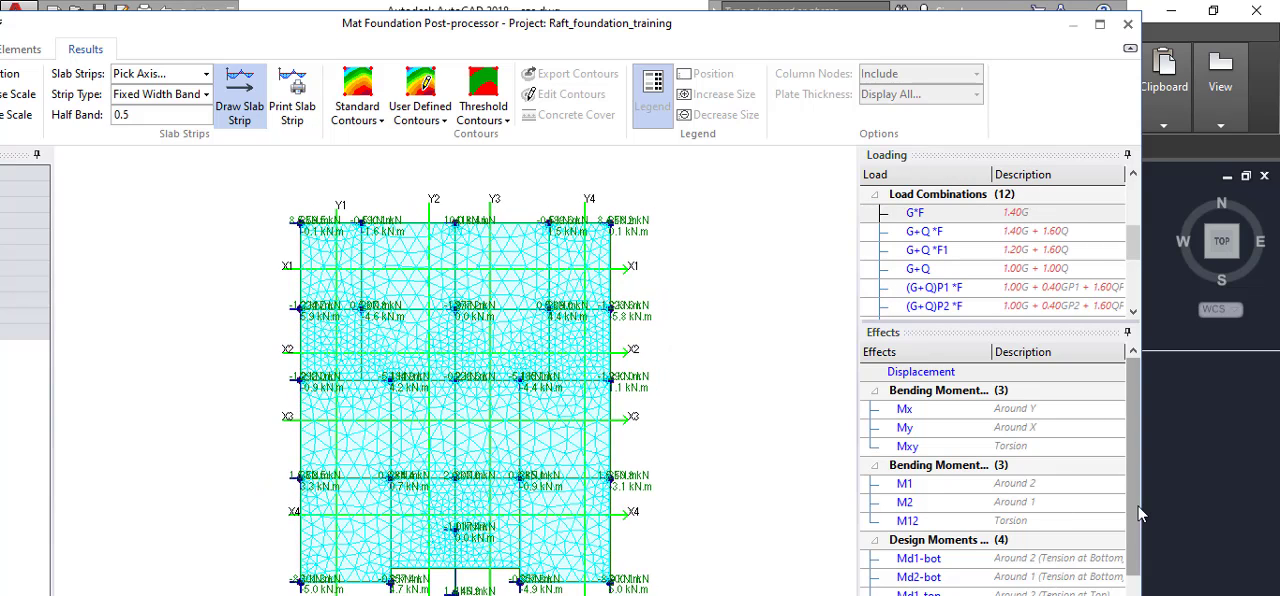
left_click_drag(1141, 510, 1160, 512)
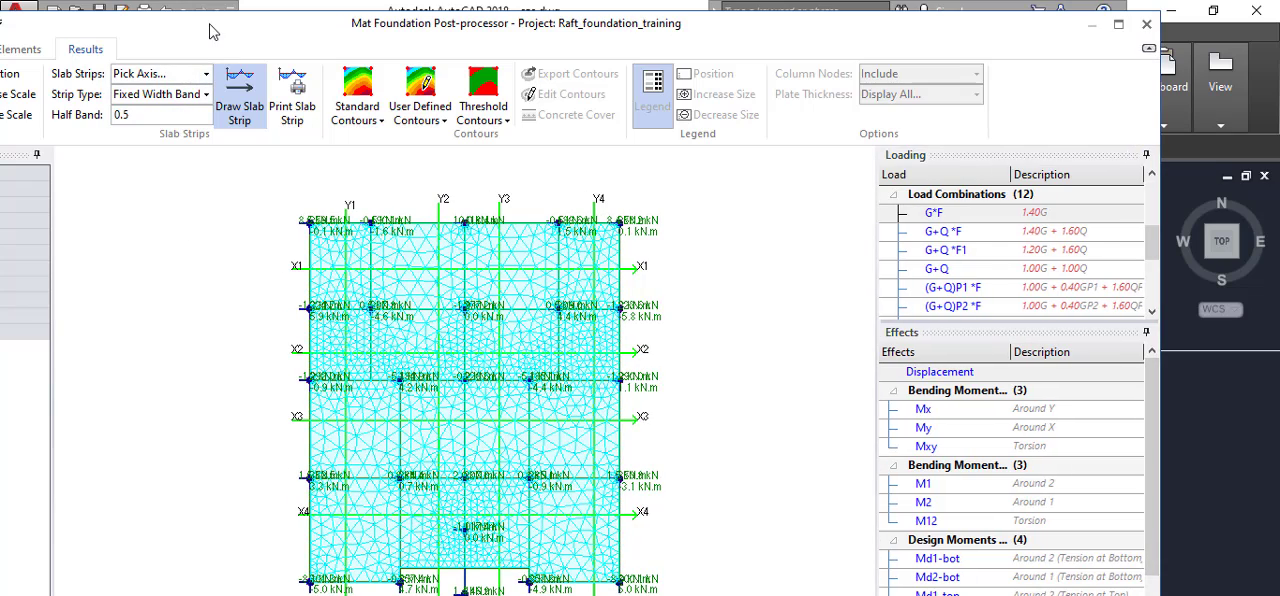
left_click_drag(219, 11, 373, 39)
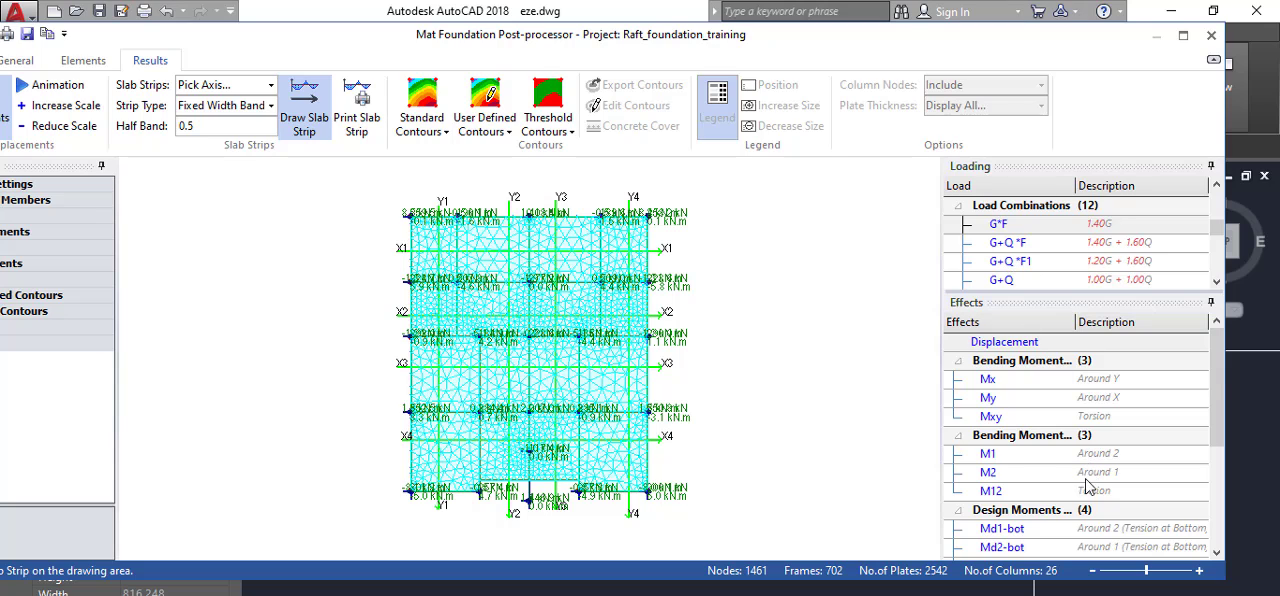
Select the calculated Soil Pressure effect and the G+Q load combination with factors 1.00G + 1.00Q.
scroll(1088, 475, "down", 5)
scroll(1044, 516, "down", 2)
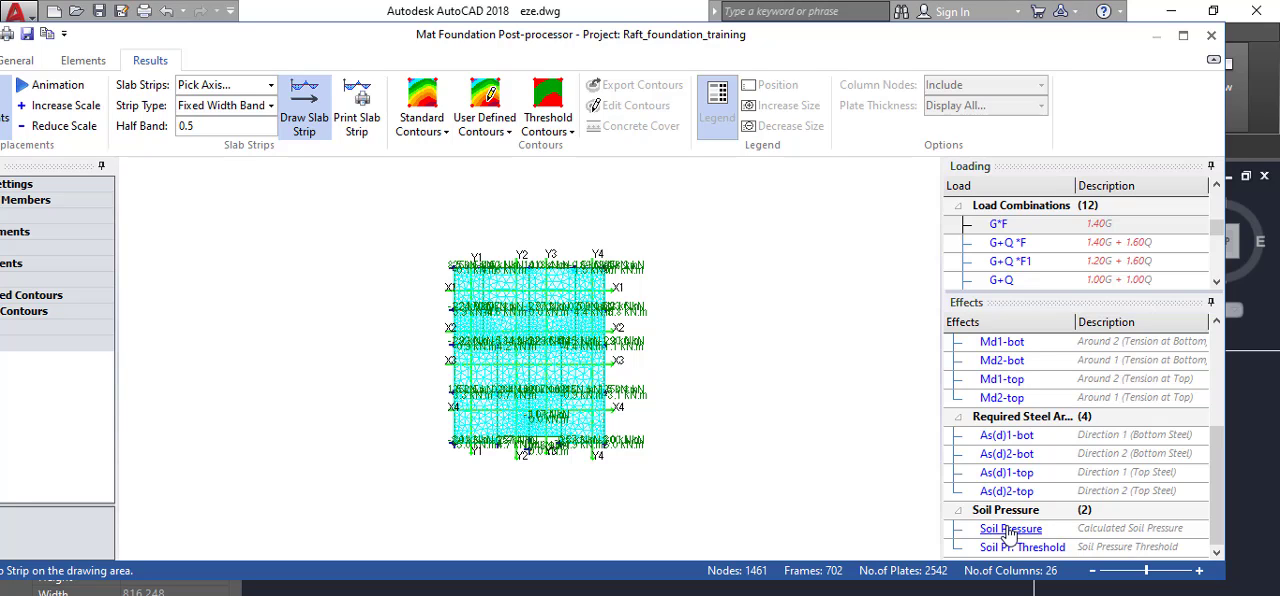
left_click(1016, 529)
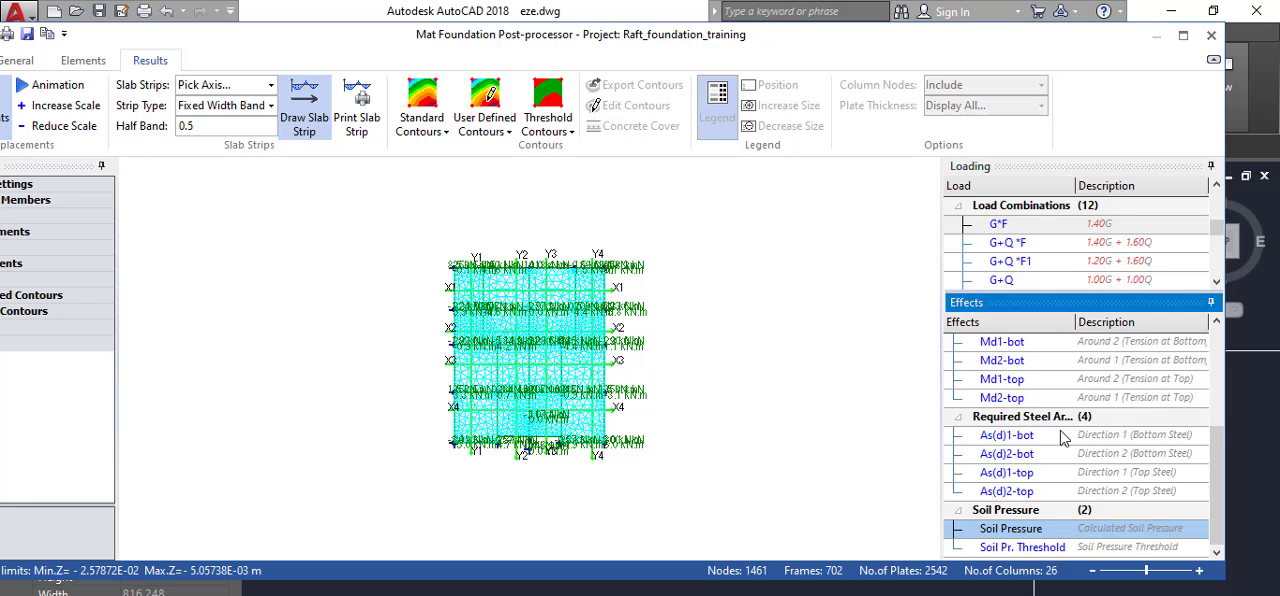
scroll(1095, 262, "up", 1)
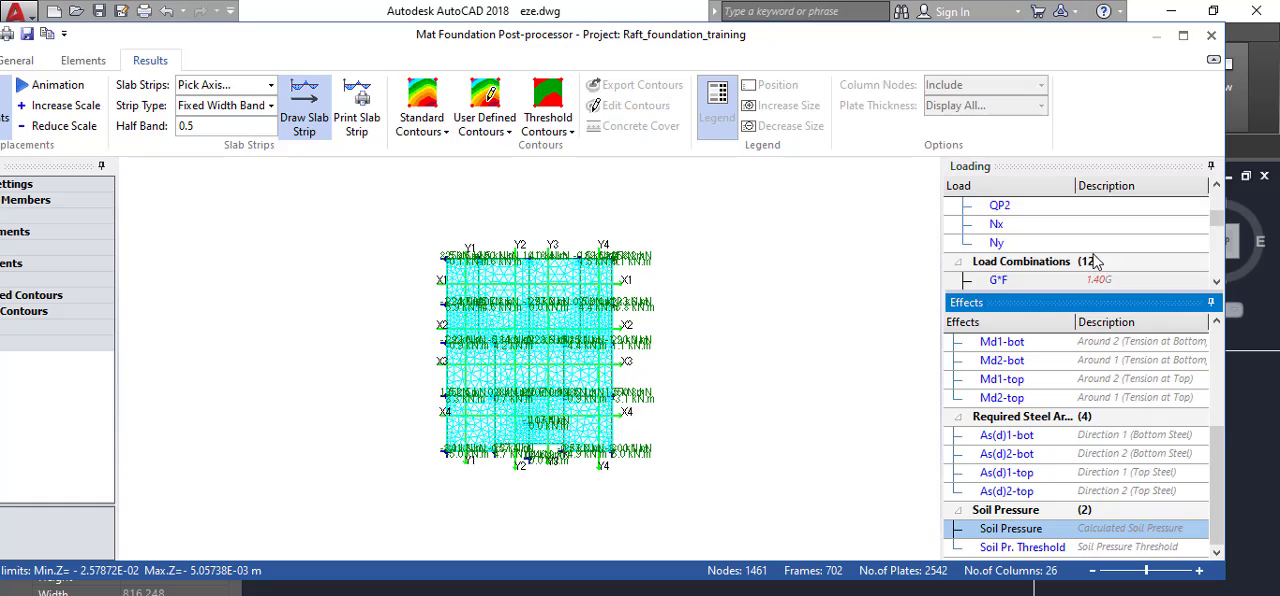
scroll(1075, 240, "up", 2)
scroll(1058, 245, "down", 3)
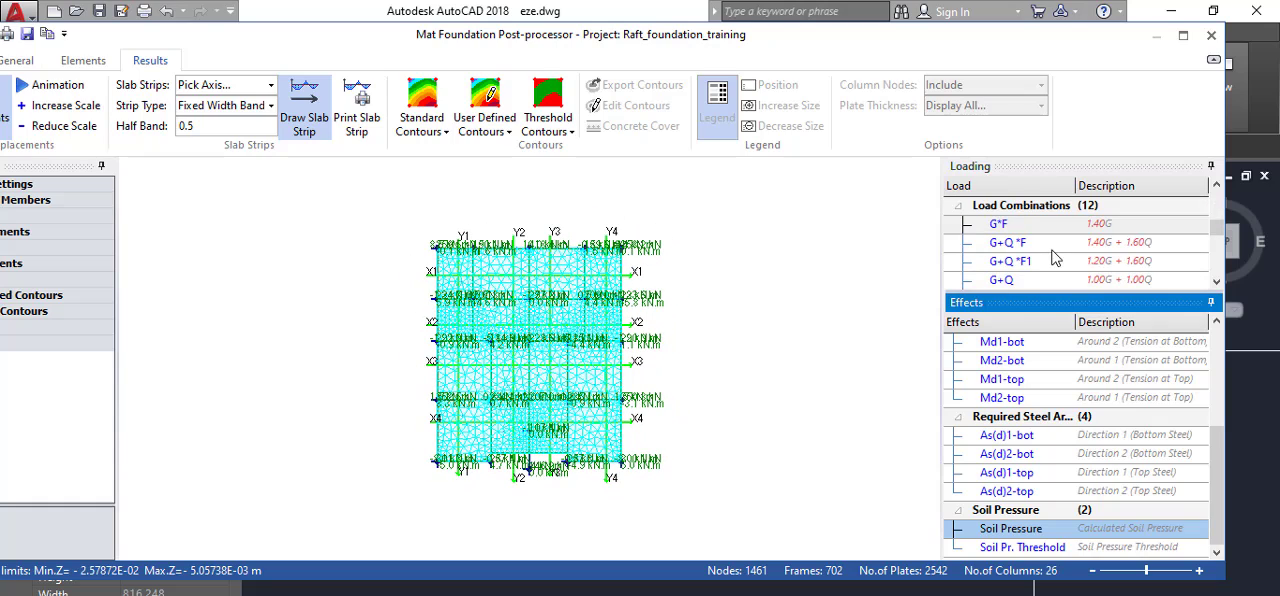
scroll(1055, 260, "up", 1)
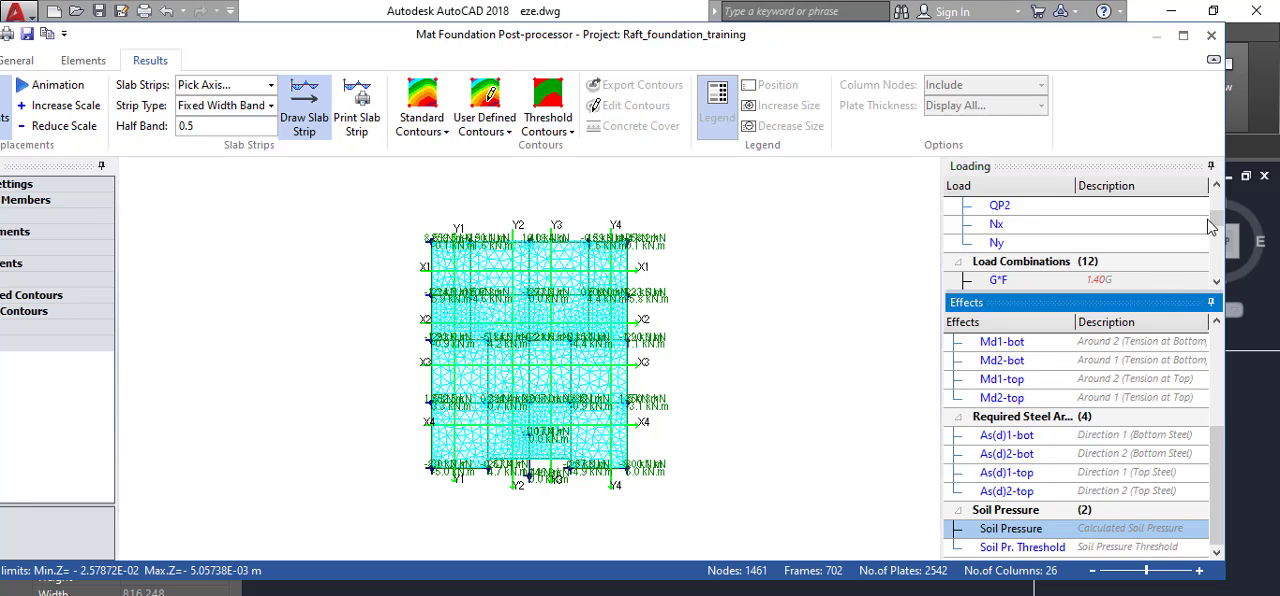
left_click_drag(1217, 219, 1218, 237)
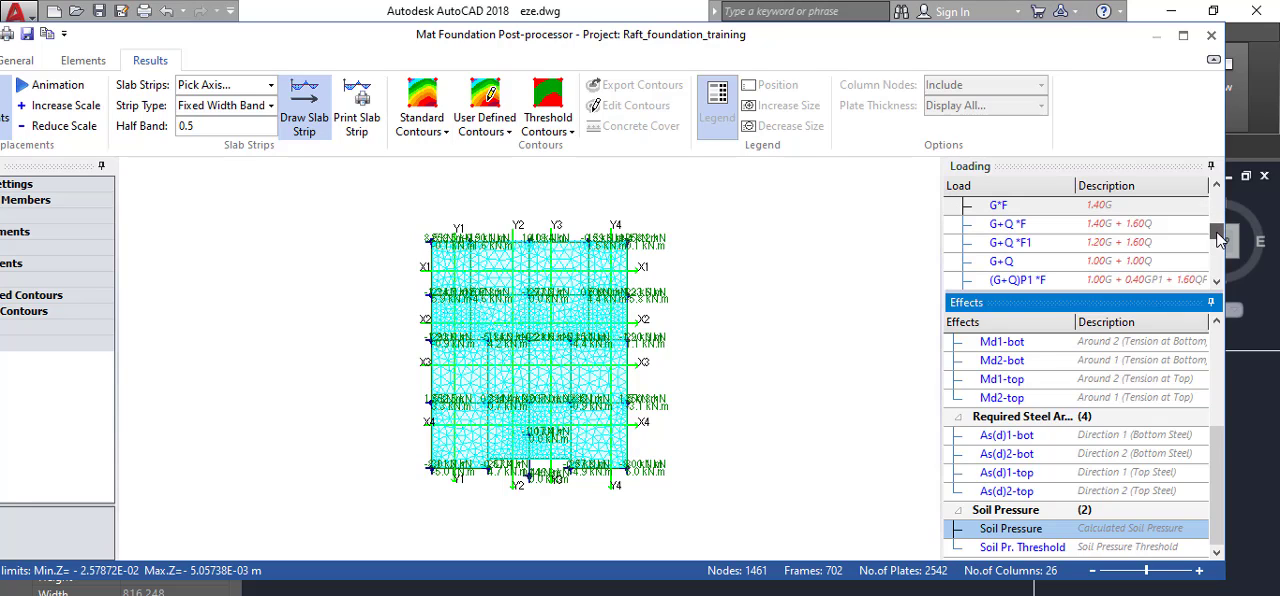
left_click(1021, 264)
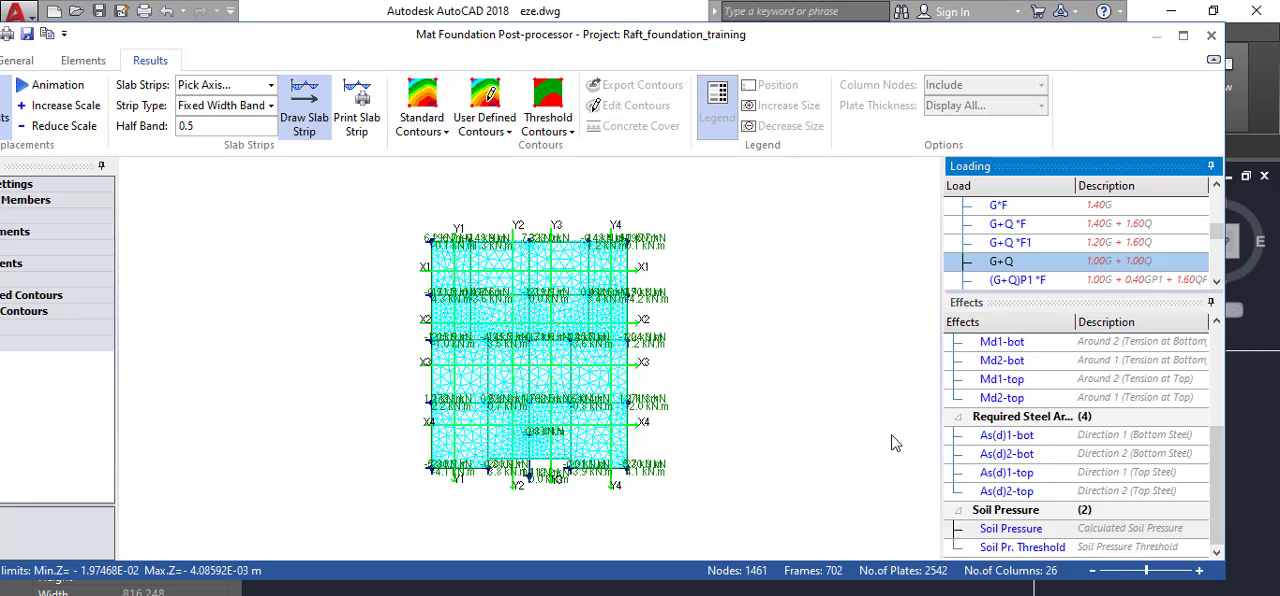
Leave slab strip drawing, display the raft's soil pressure as standard contours and increase the displacement scale.
left_click(305, 105)
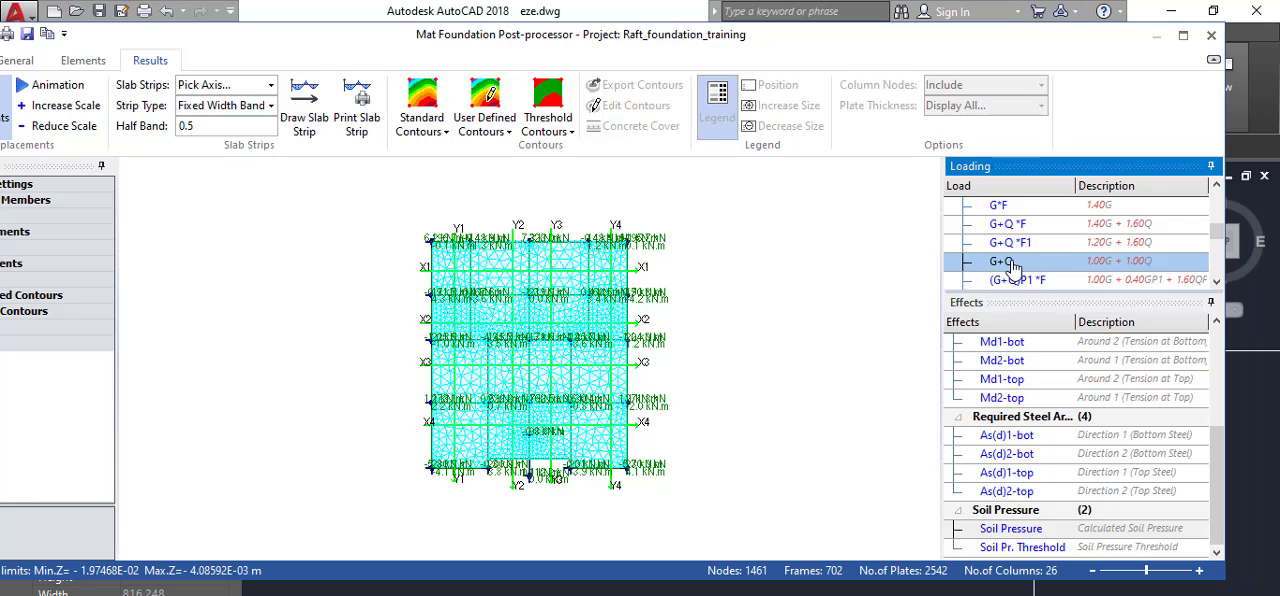
left_click(1008, 532)
left_click(422, 97)
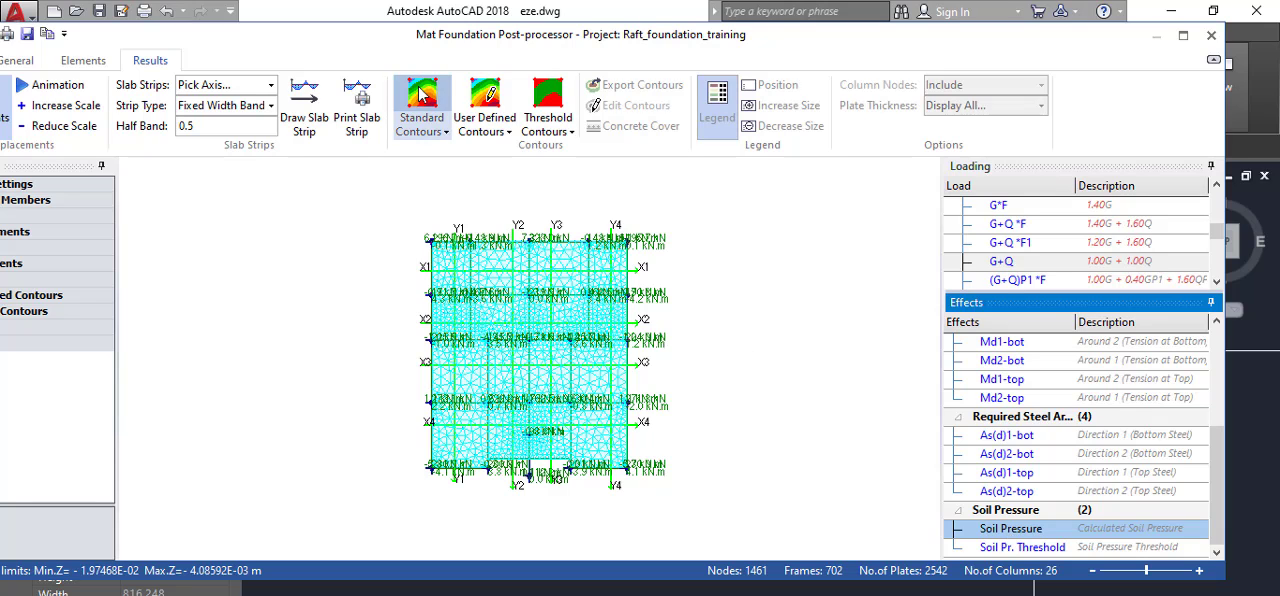
left_click(456, 126)
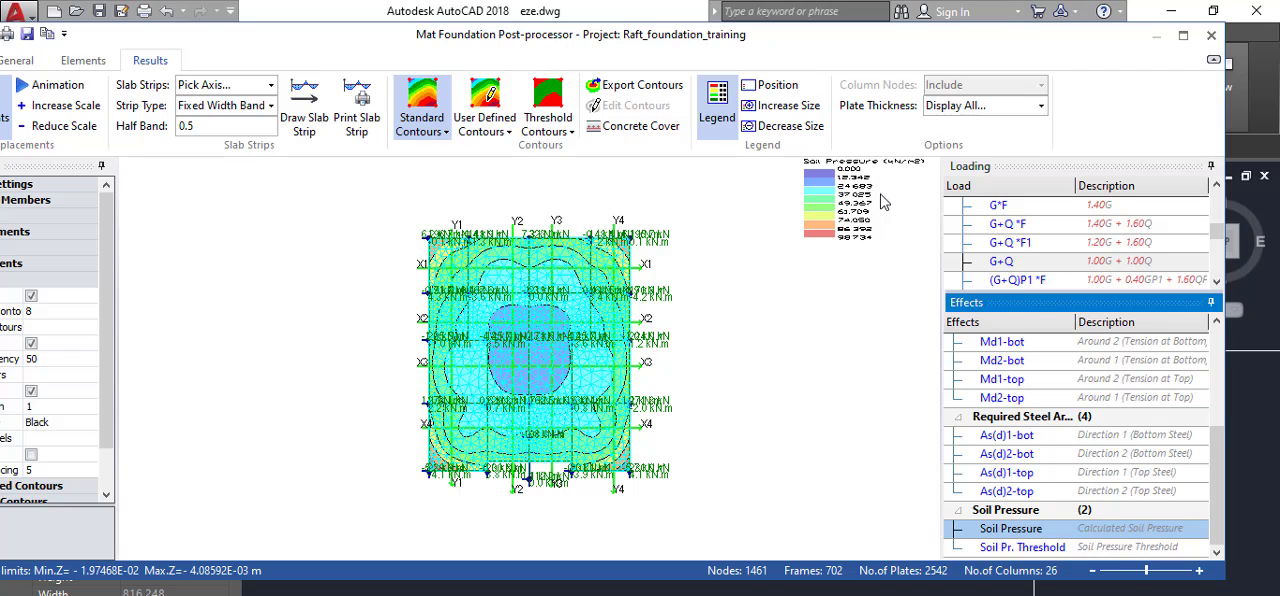
left_click(66, 108)
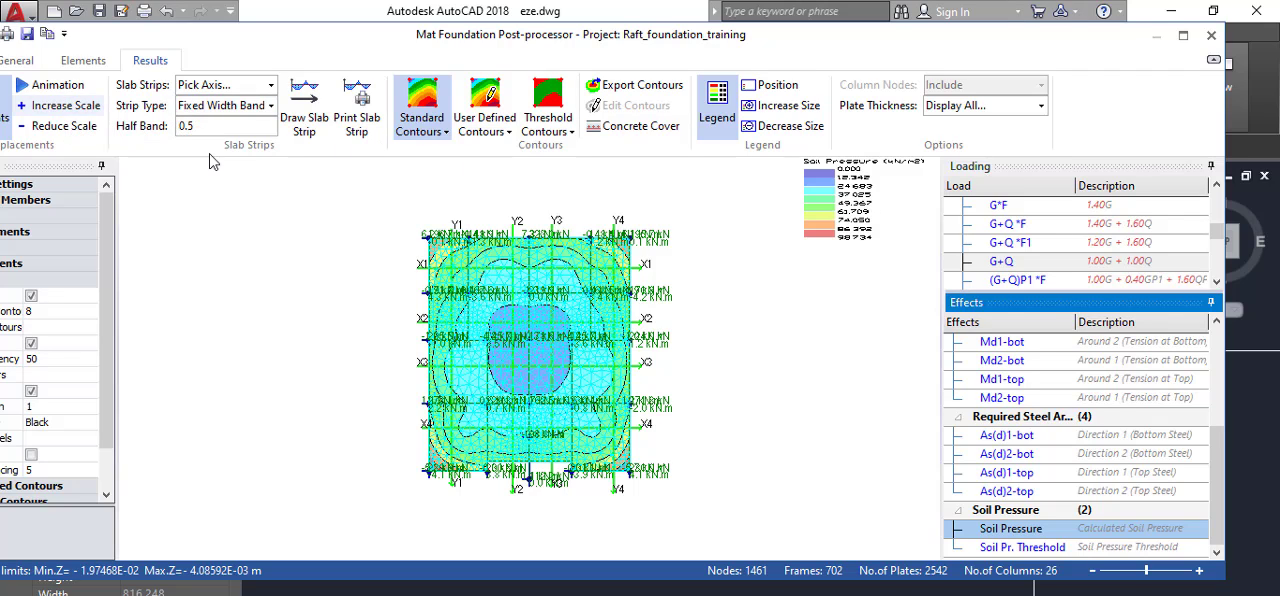
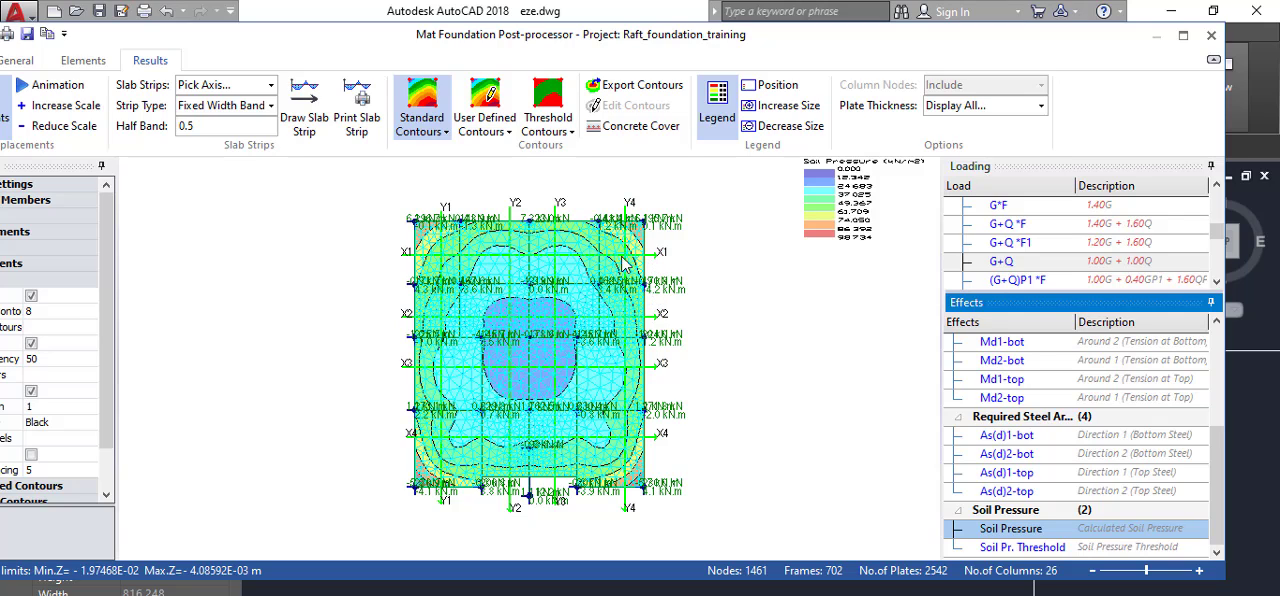
Enlarge the legend of the raft's soil pressure contours to size 80 so its values can be read.
scroll(648, 230, "up", 3)
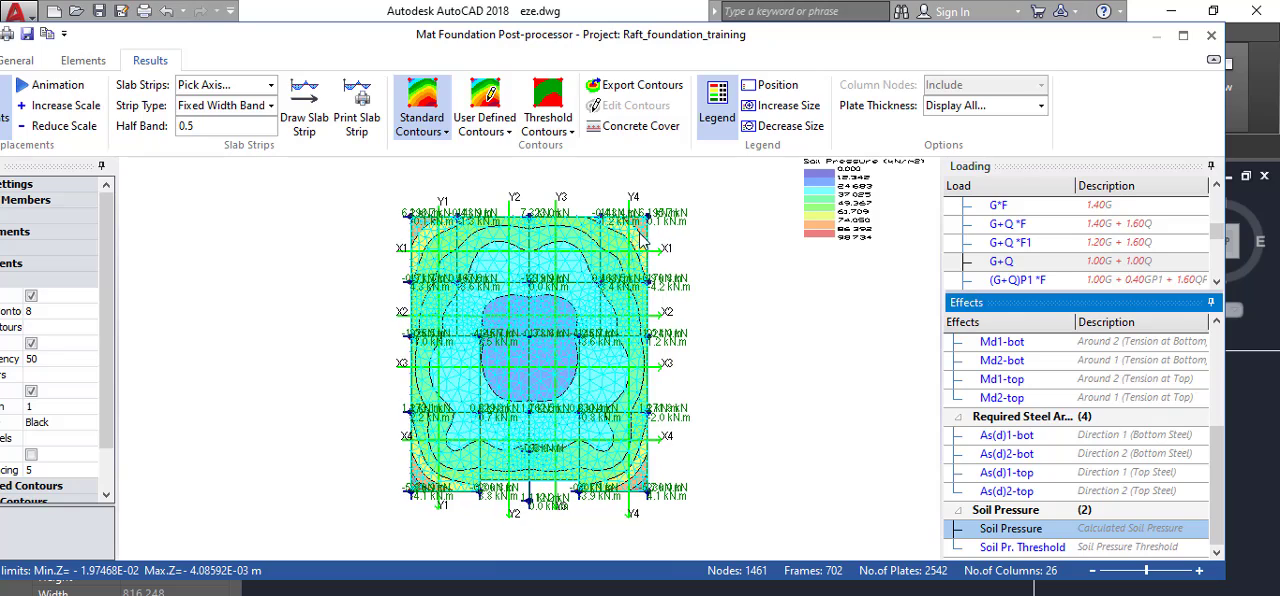
scroll(666, 209, "up", 1)
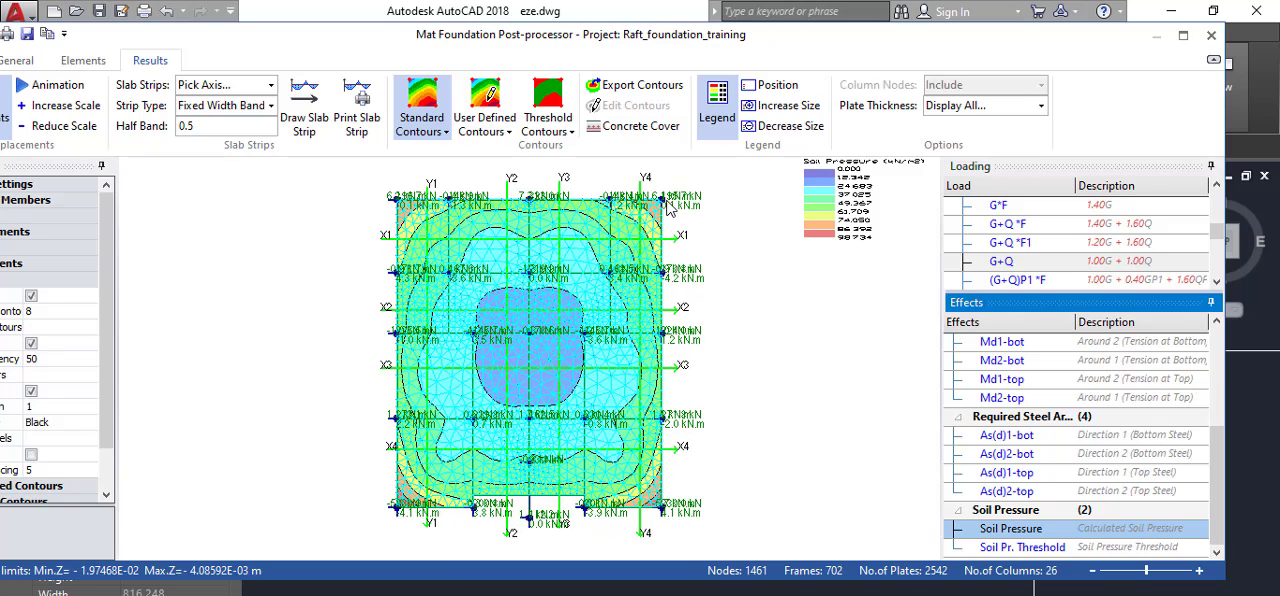
scroll(668, 207, "up", 2)
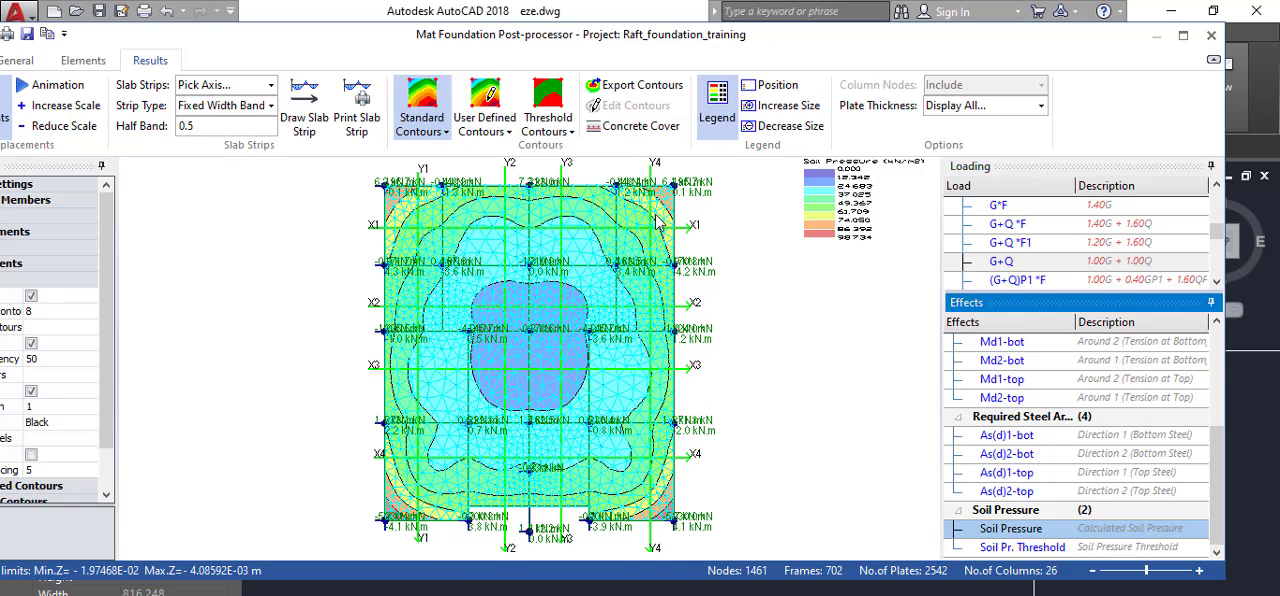
scroll(660, 217, "up", 1)
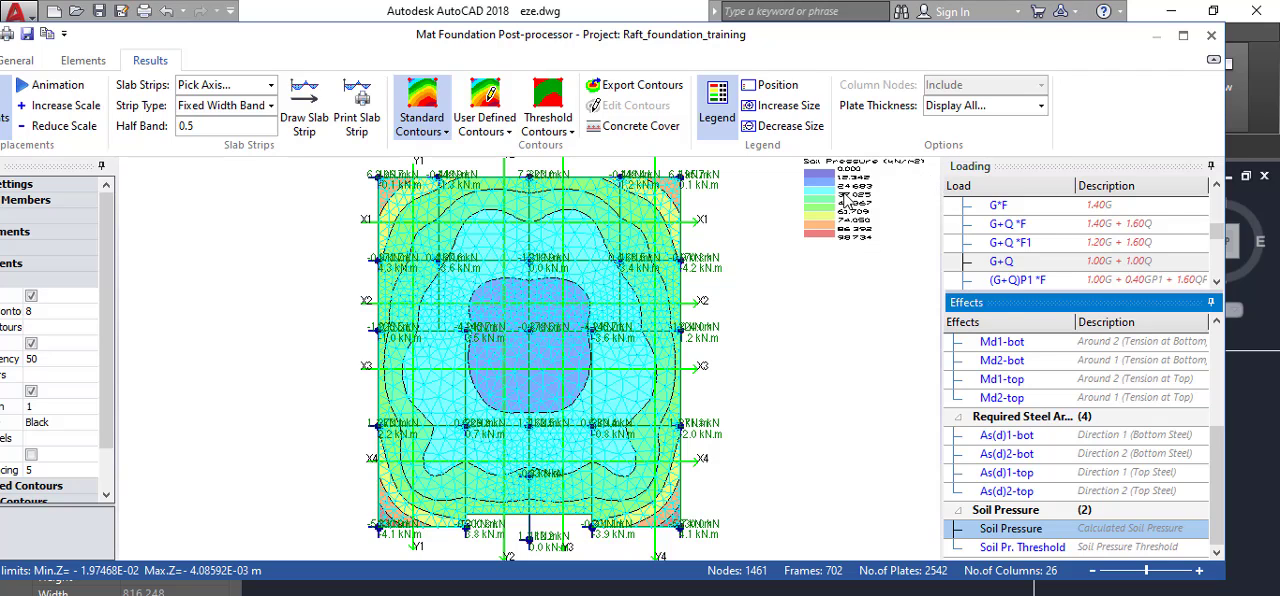
left_click(792, 106)
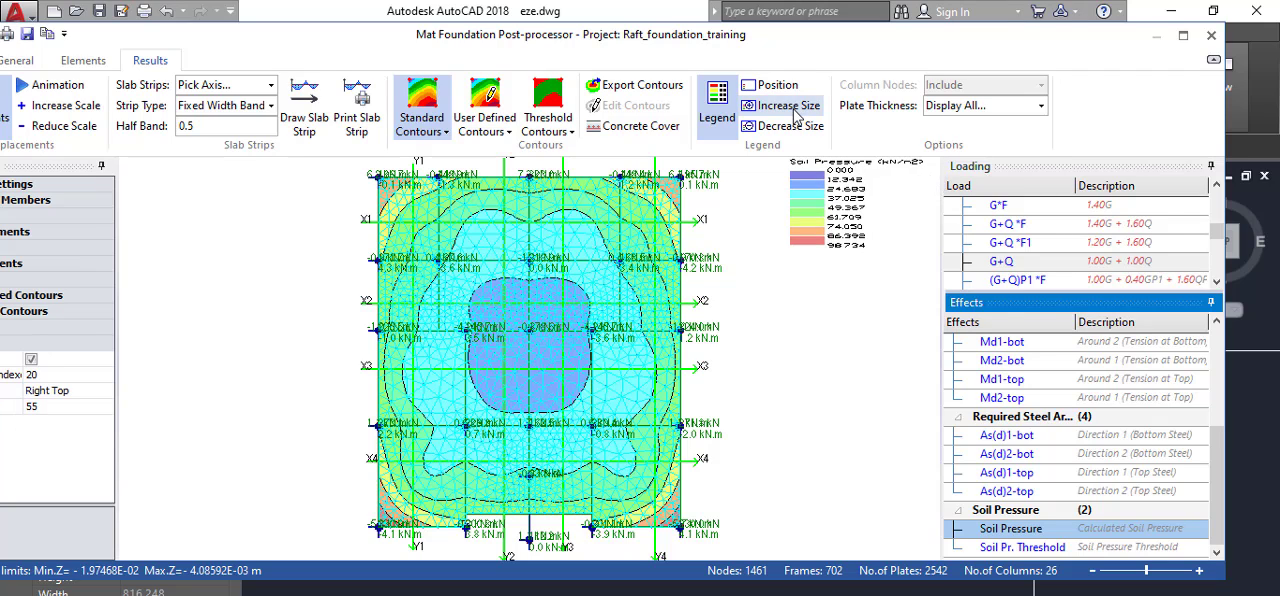
left_click(792, 106)
left_click(792, 106)
left_click(792, 106)
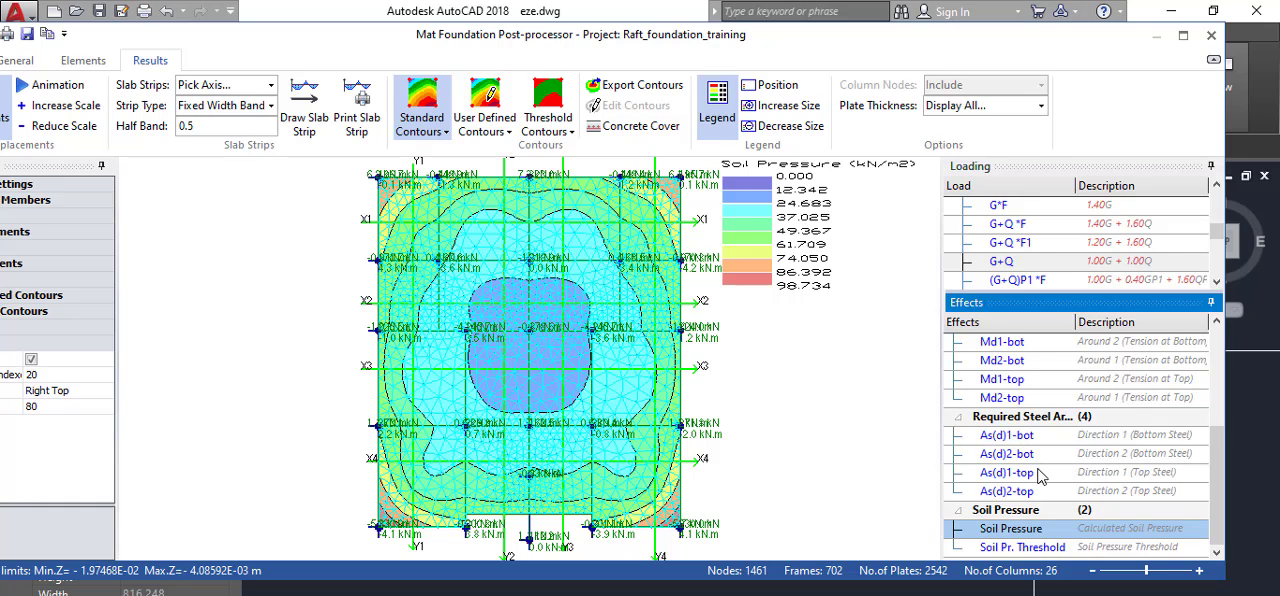
Inspect the As(d)1-bot contours of required bottom steel in direction 1, and return to the calculated Soil Pressure effect.
left_click(1020, 437)
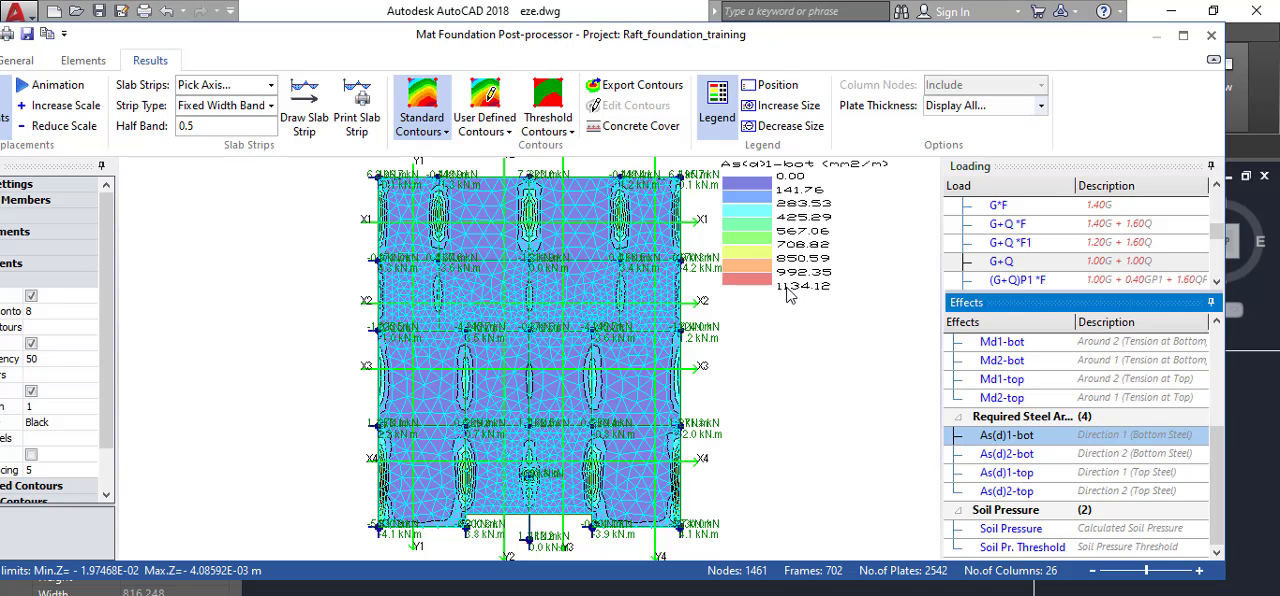
scroll(628, 328, "up", 3)
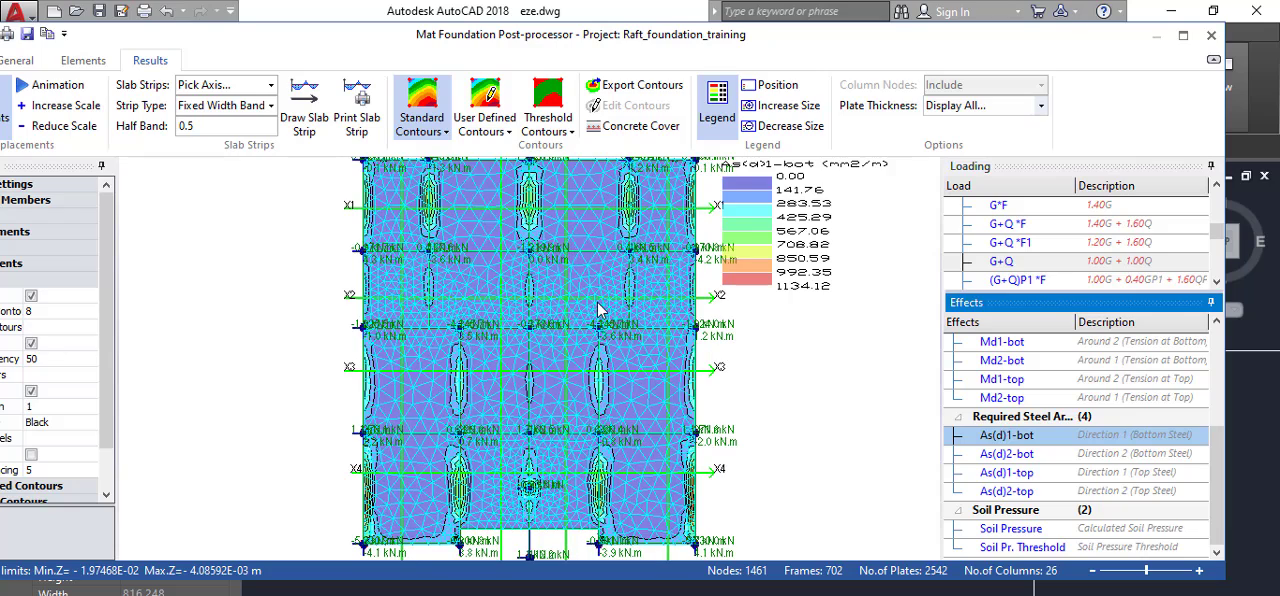
scroll(818, 195, "up", 1)
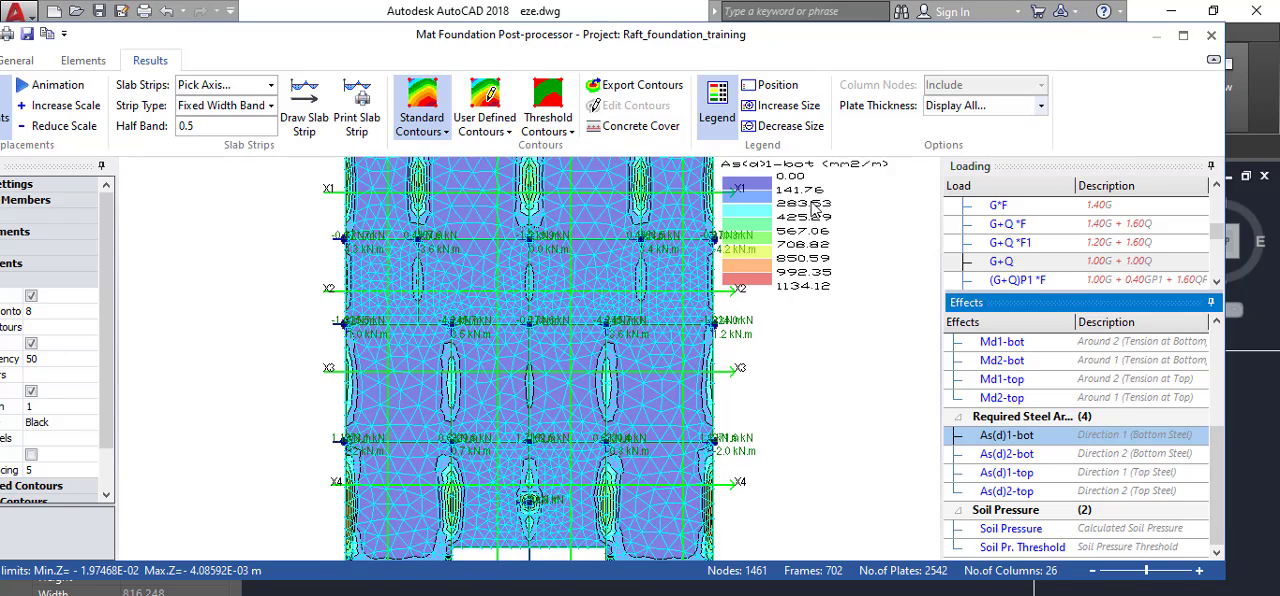
scroll(815, 210, "up", 1)
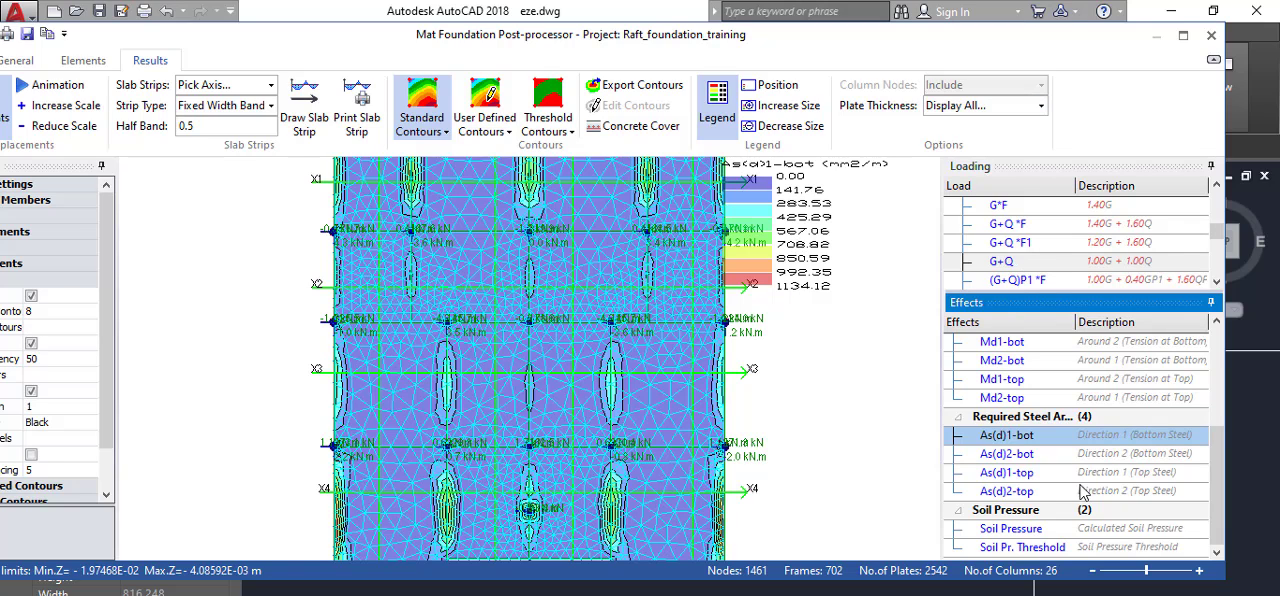
left_click(1018, 527)
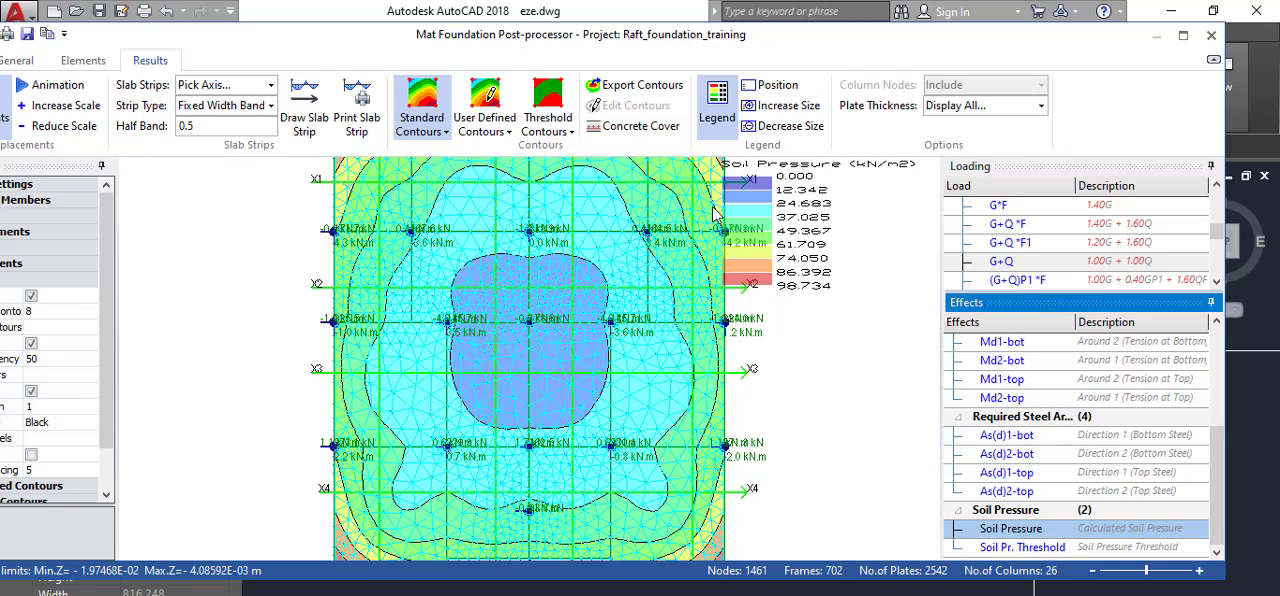
Exit the post-processor, transferring slab strip FE analysis results with plate torsion effects (Wood and Armer), and close the finite elements floor analysis.
left_click(1210, 38)
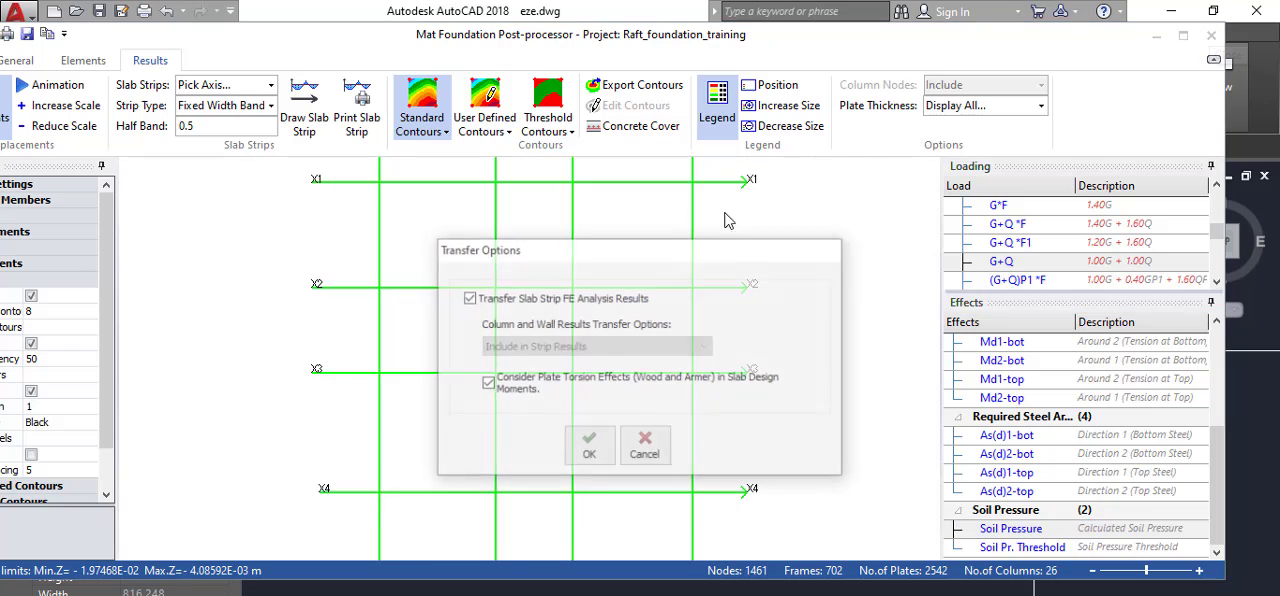
left_click(590, 445)
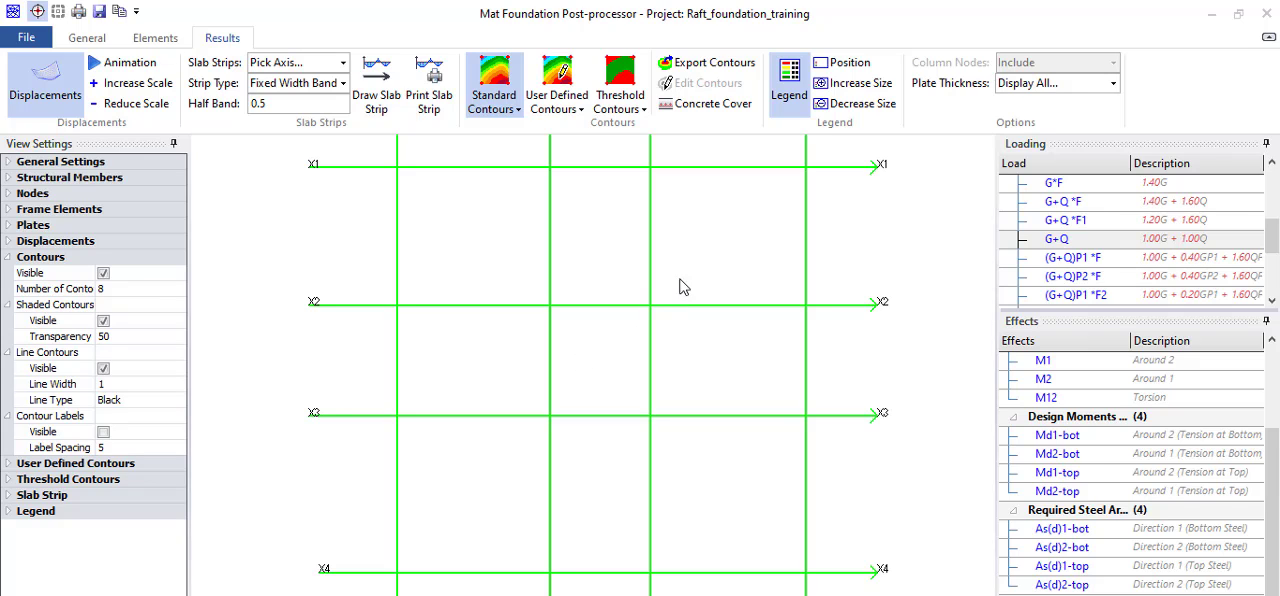
scroll(745, 236, "down", 2)
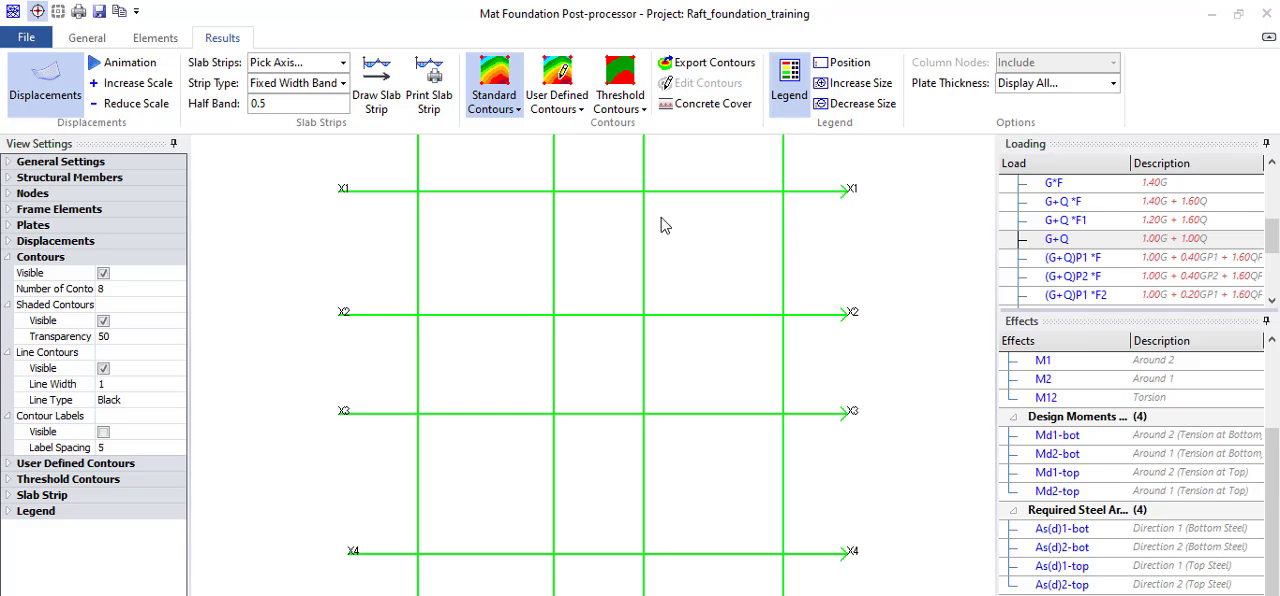
scroll(661, 226, "down", 1)
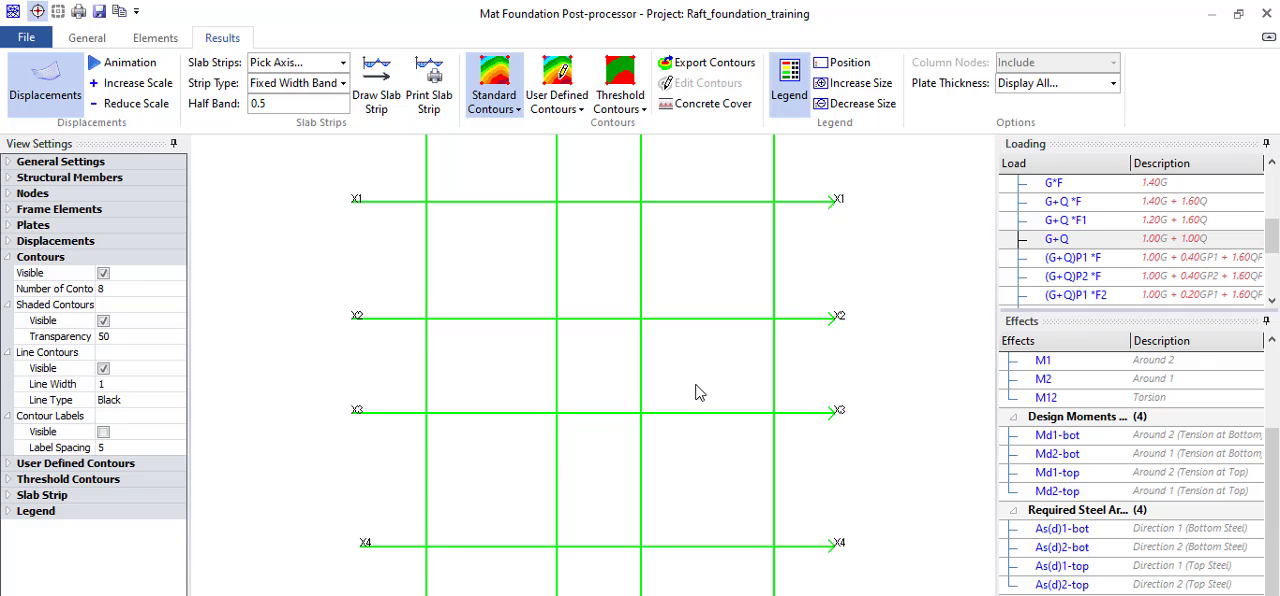
left_click(938, 595)
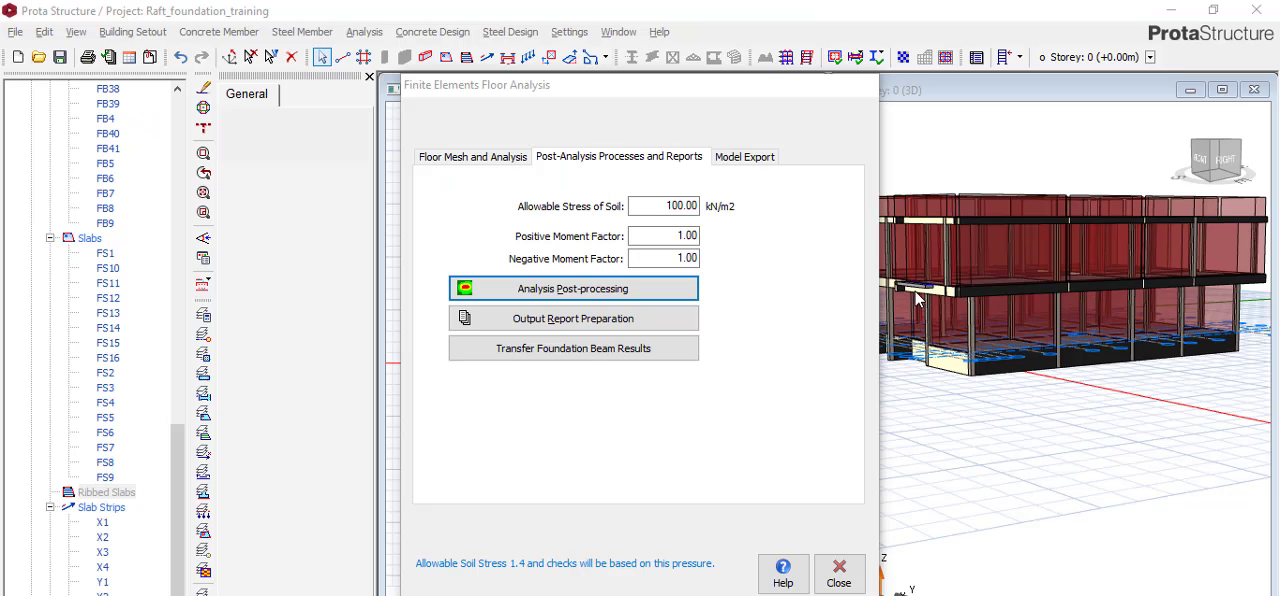
left_click(843, 575)
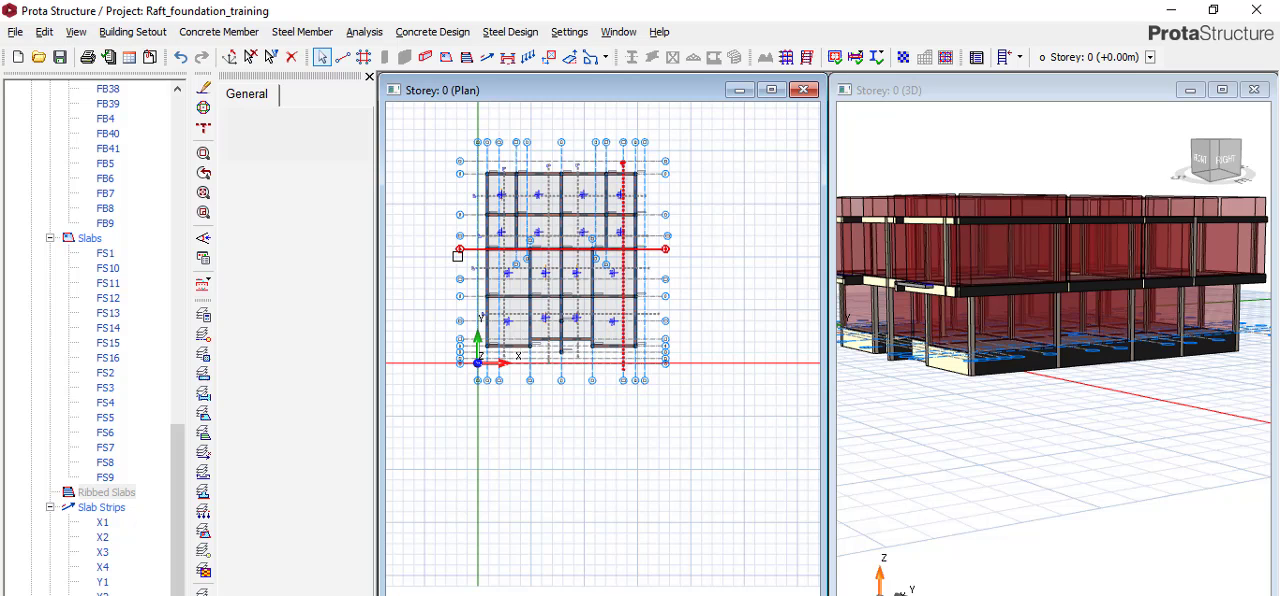
Examine the raft slabs and strips in the Storey 0 plan and widen the plan window over the 3D view.
scroll(473, 184, "up", 3)
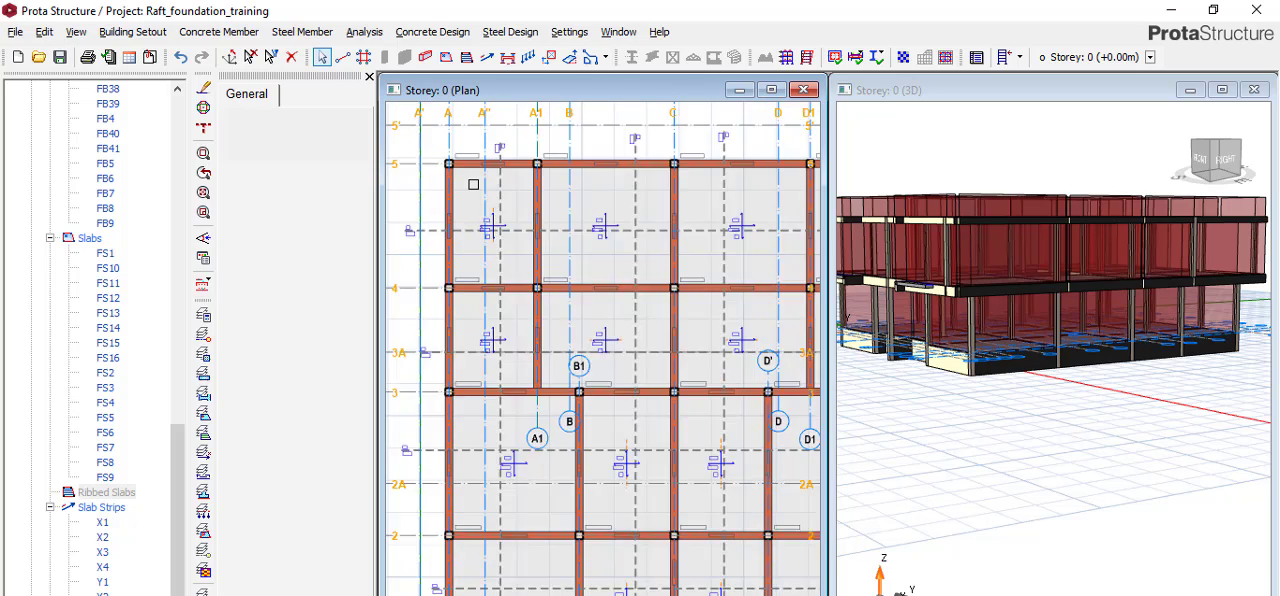
scroll(473, 184, "up", 2)
scroll(561, 281, "down", 3)
scroll(678, 294, "up", 5)
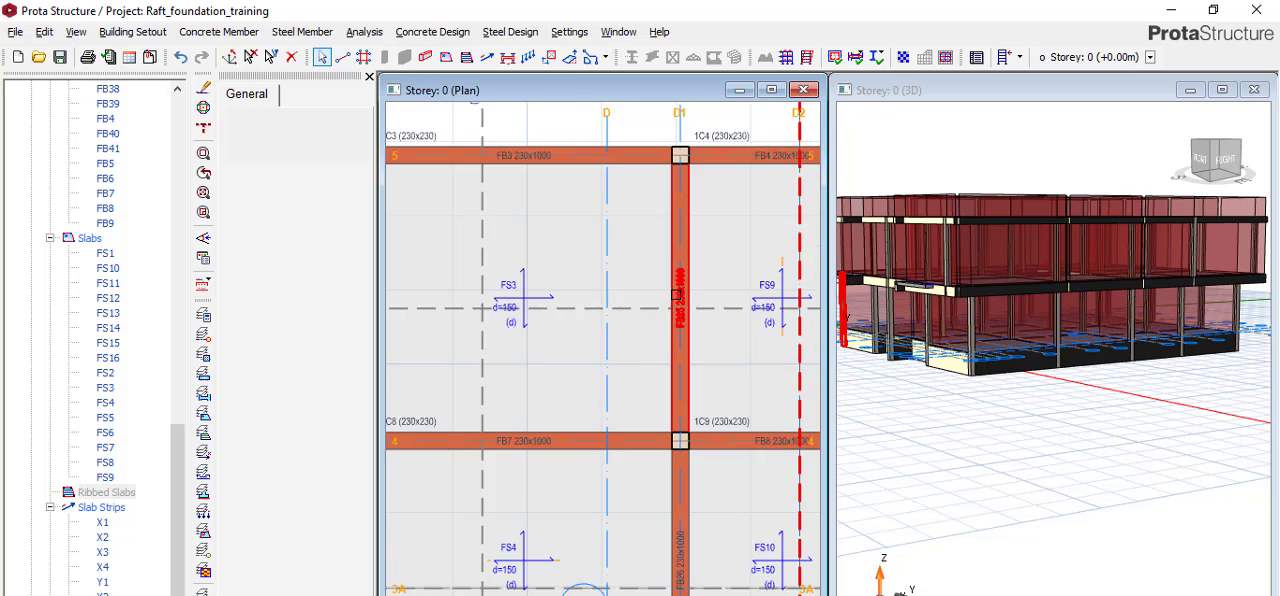
scroll(569, 266, "down", 3)
scroll(528, 234, "up", 3)
scroll(523, 248, "down", 3)
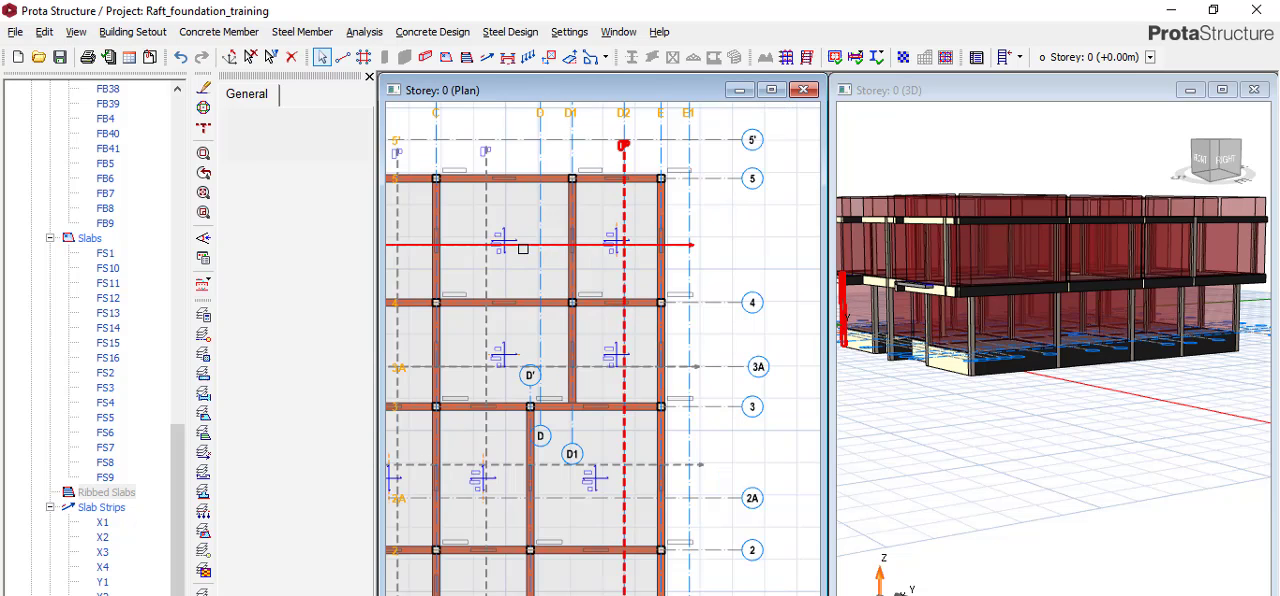
scroll(625, 280, "down", 2)
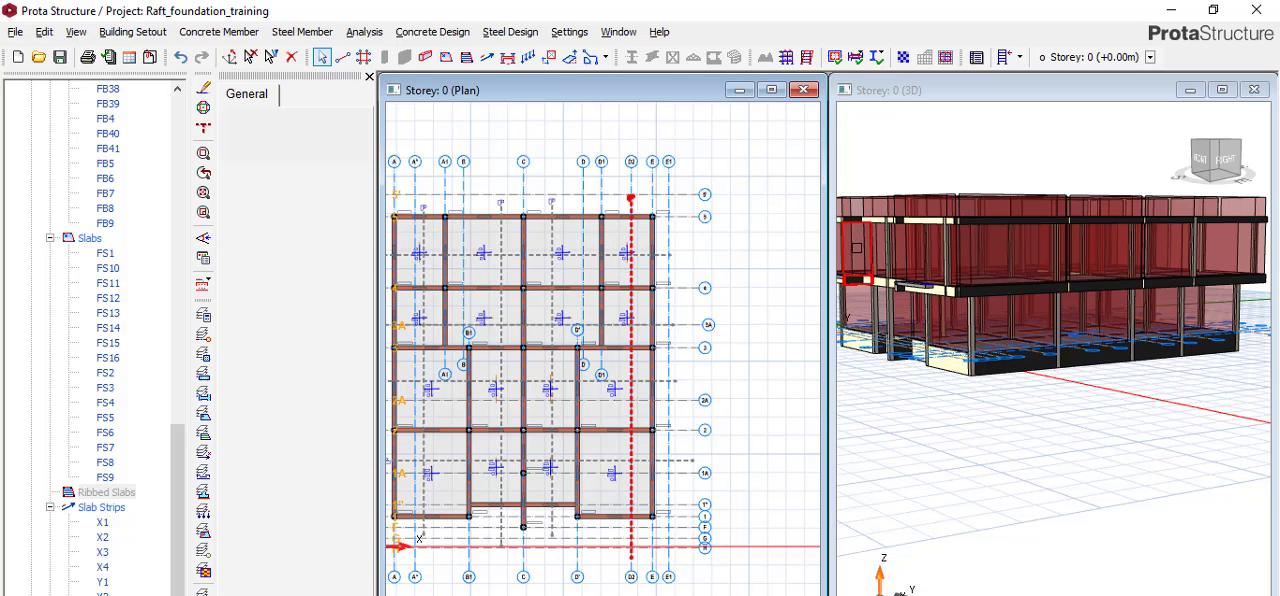
left_click_drag(828, 248, 1006, 248)
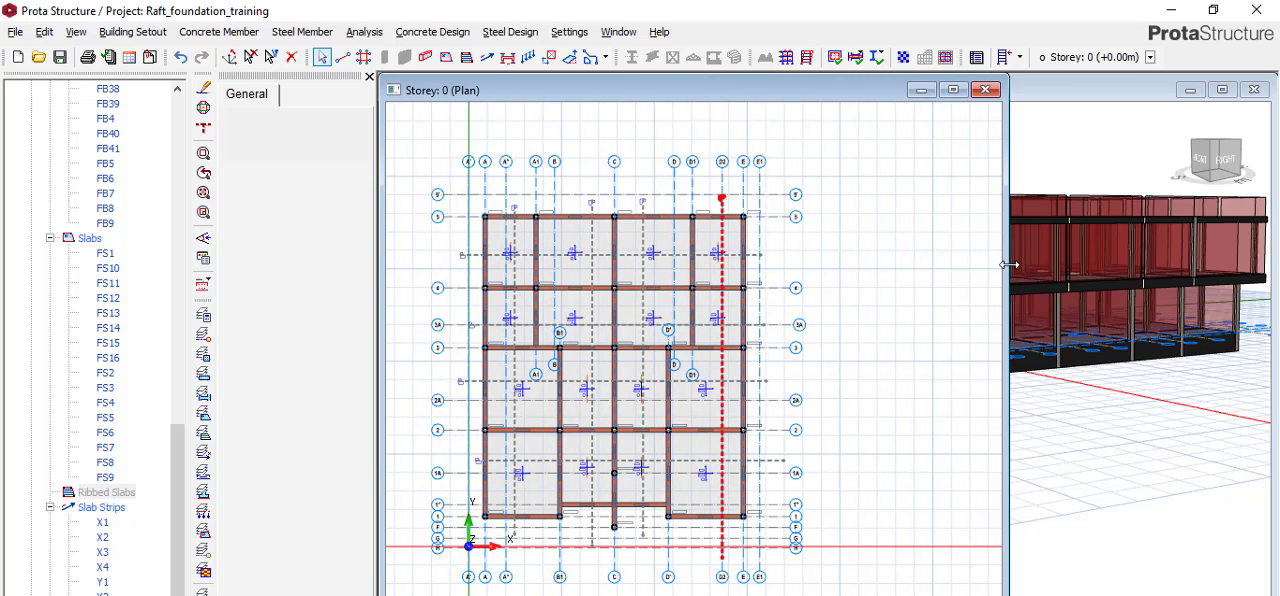
scroll(484, 318, "up", 3)
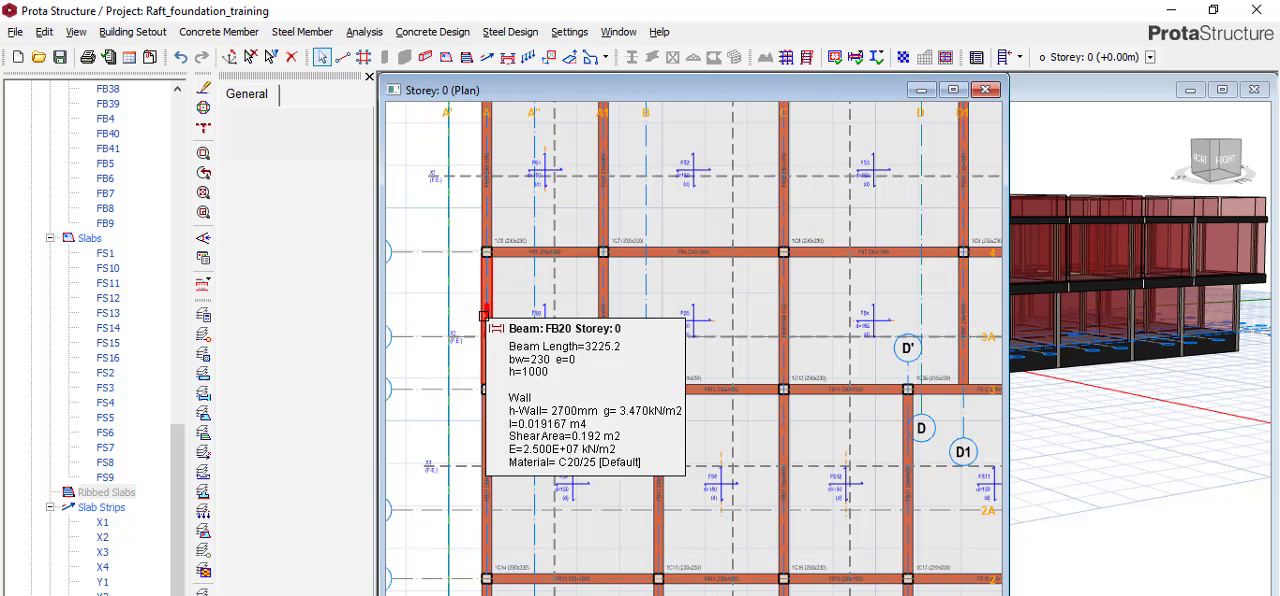
Update the steel bars along the Storey 0 raft slab strips, dismissing every slab section and deflection check message.
right_click(207, 285)
left_click(209, 283)
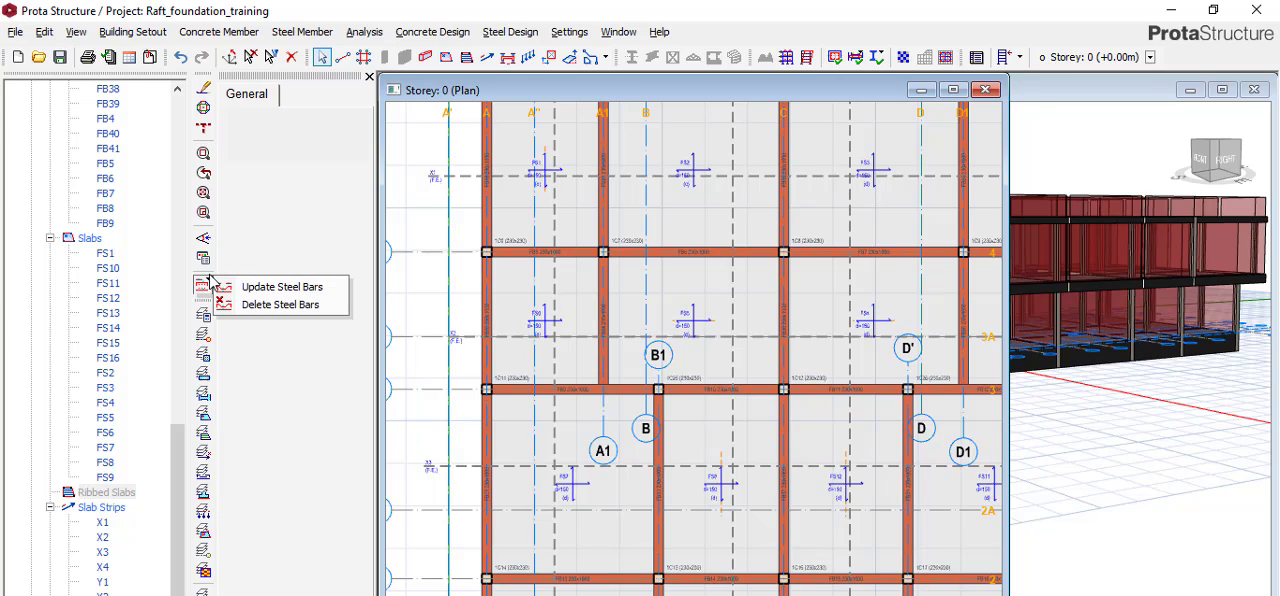
left_click(258, 288)
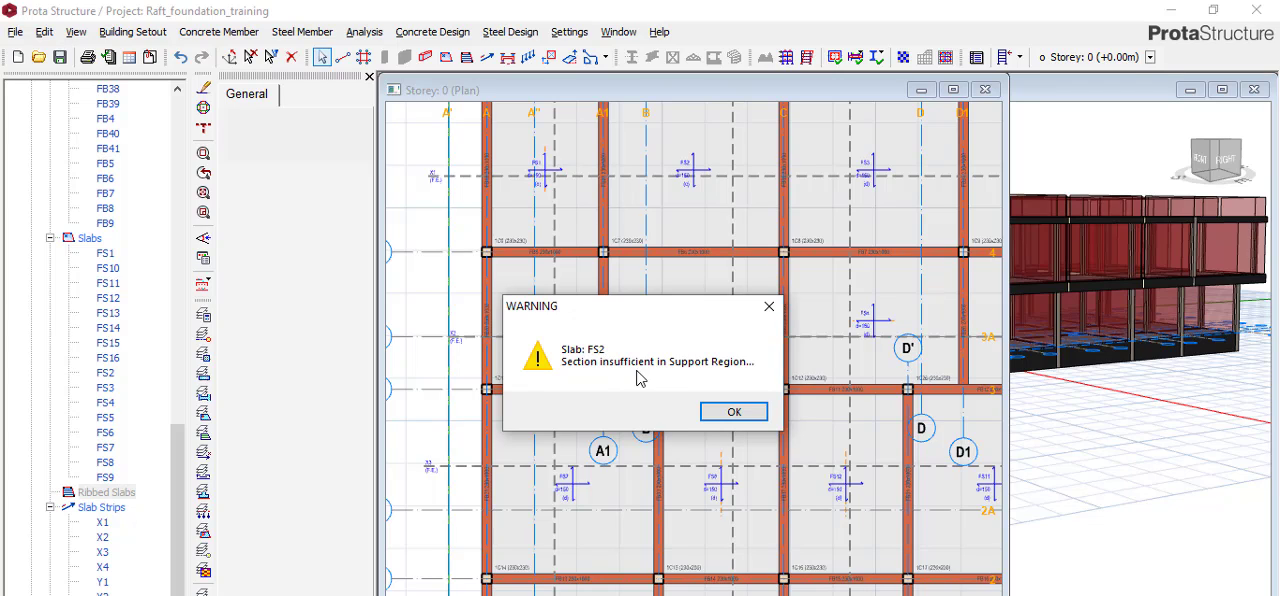
left_click(733, 414)
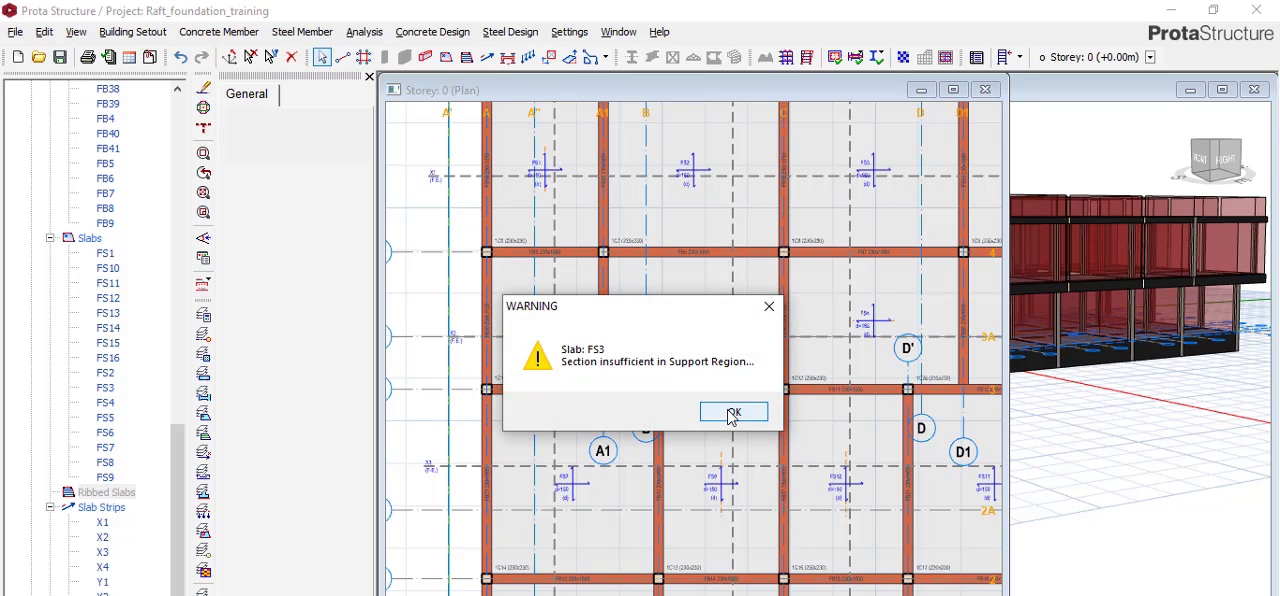
left_click(731, 414)
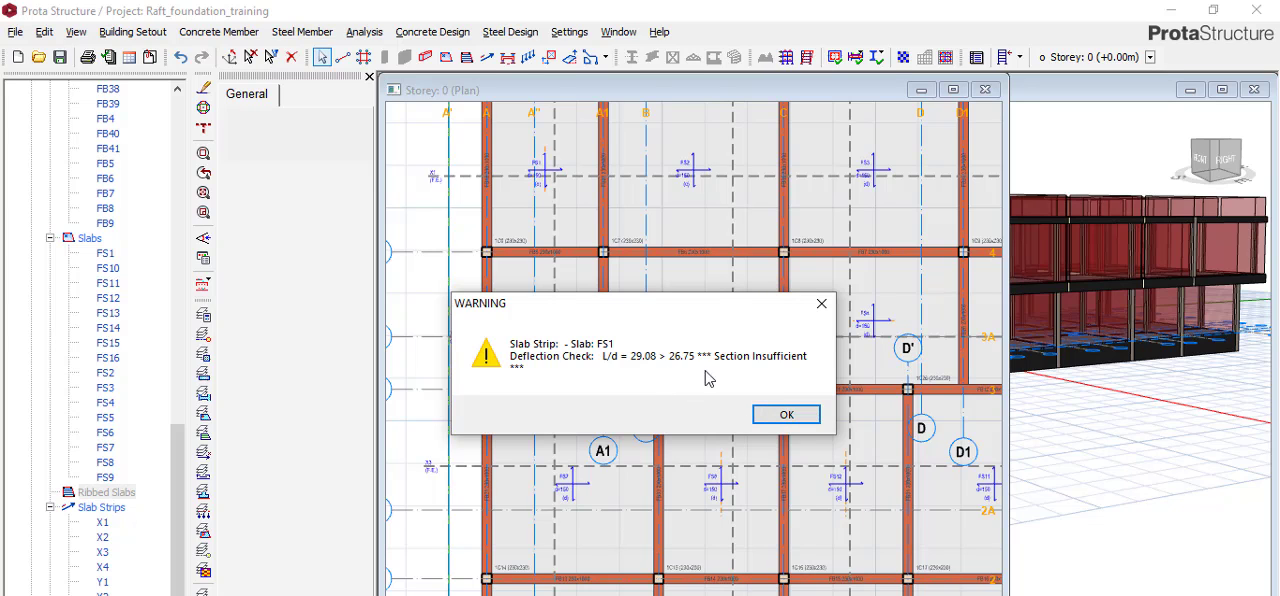
left_click(786, 414)
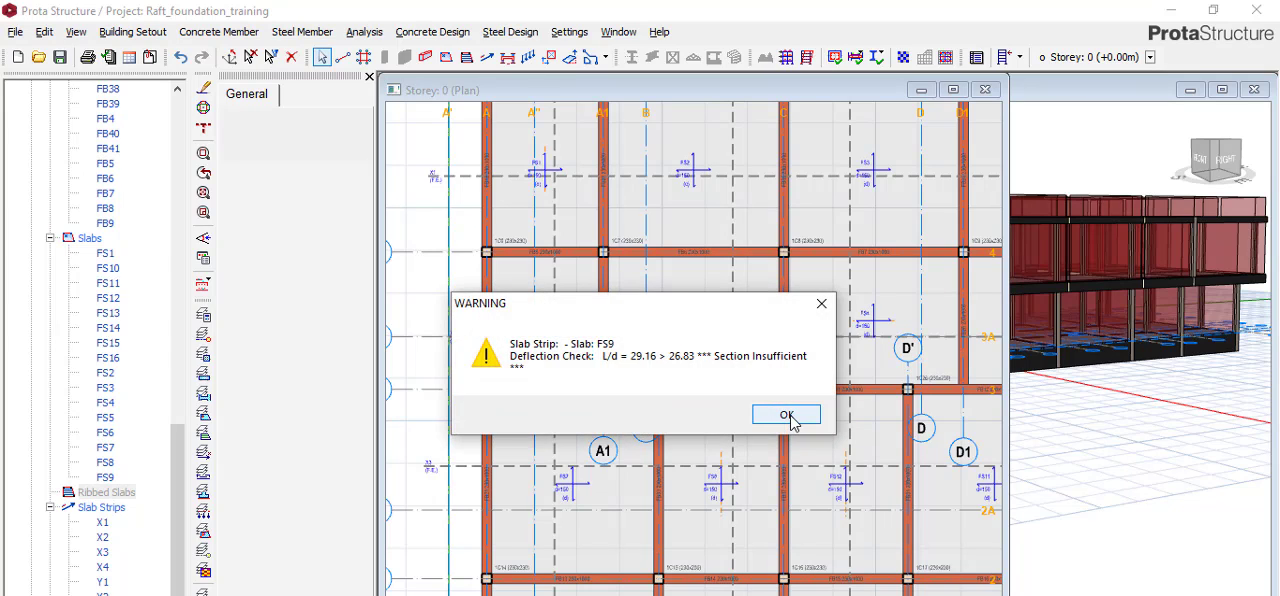
left_click(789, 416)
left_click(789, 418)
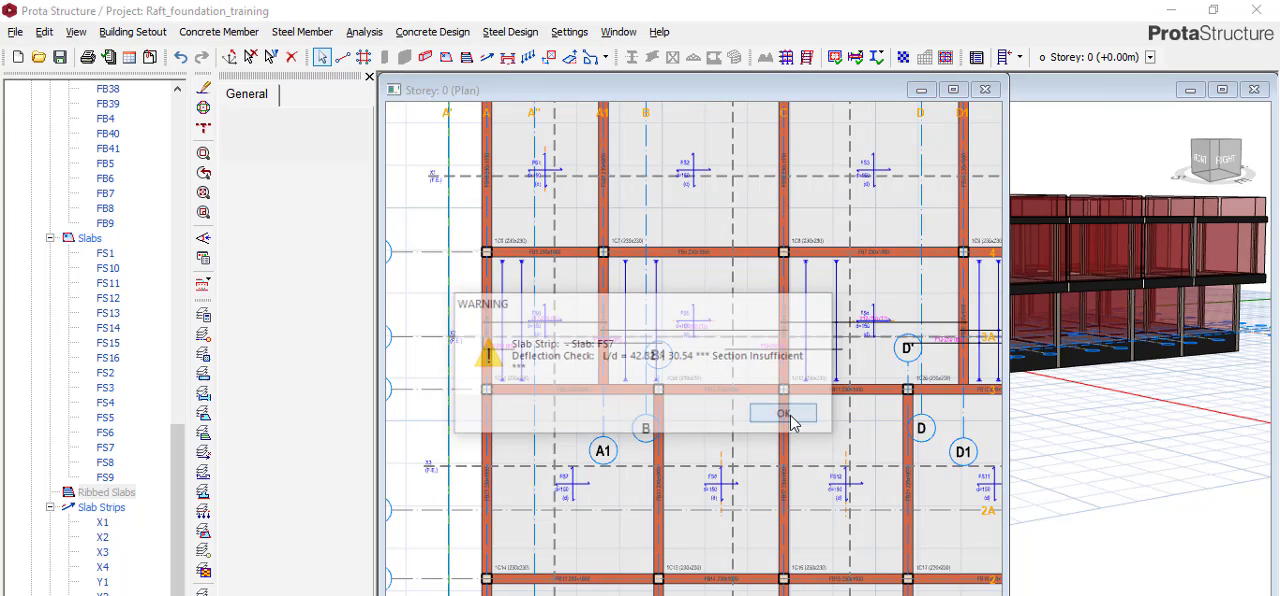
left_click(789, 418)
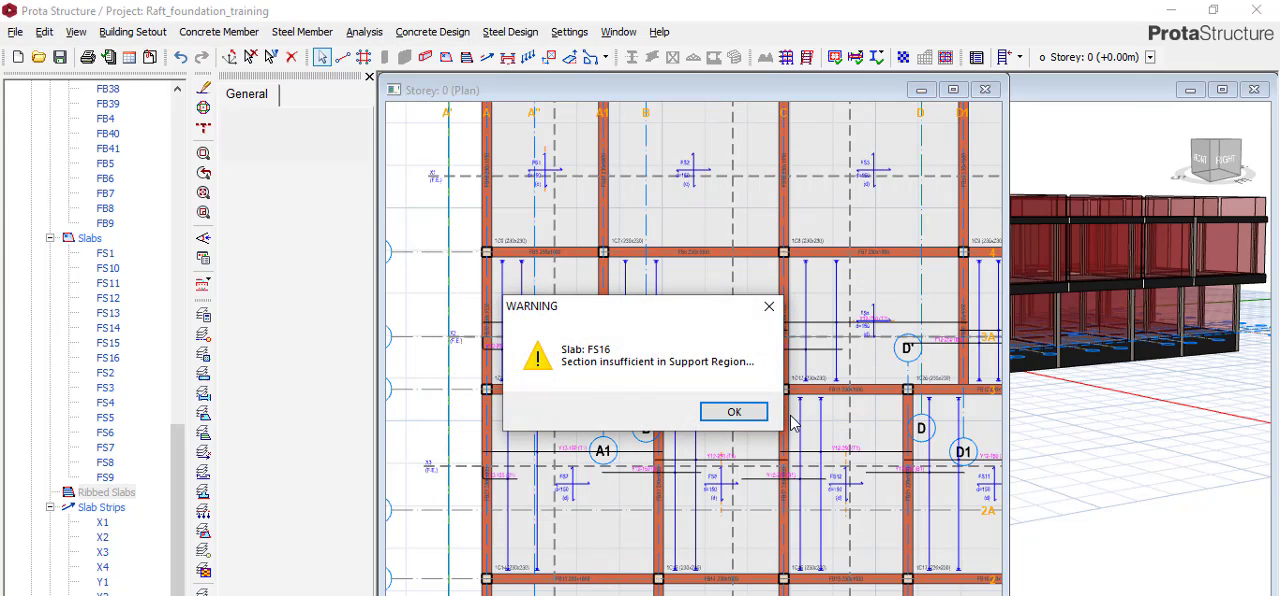
left_click(753, 414)
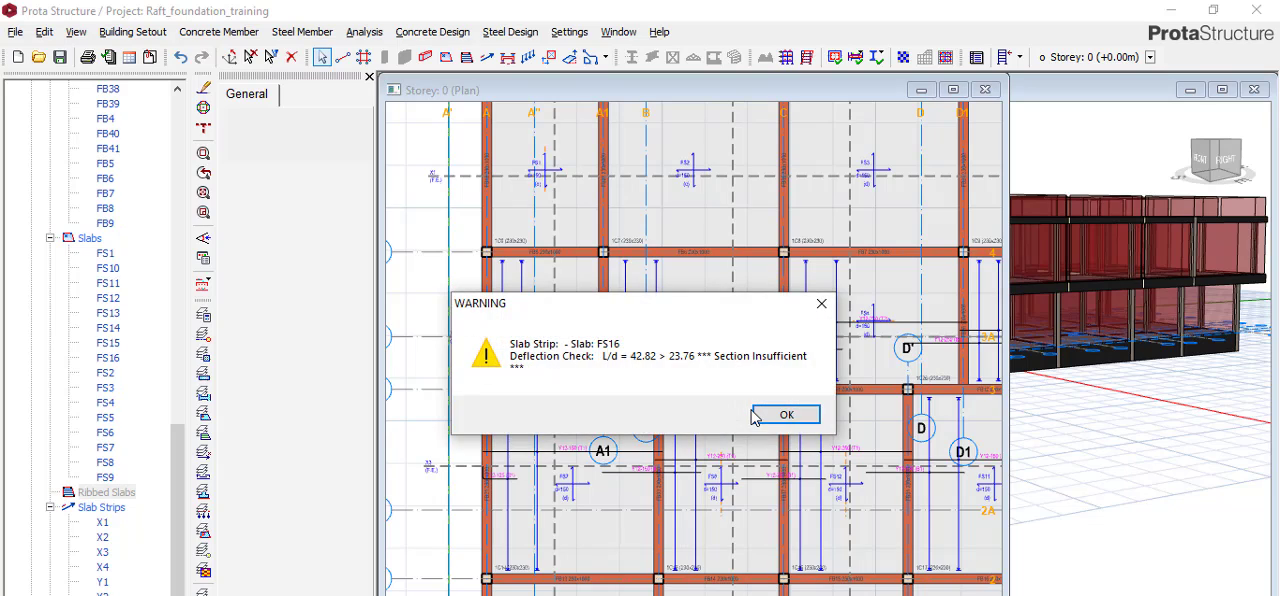
left_click(786, 414)
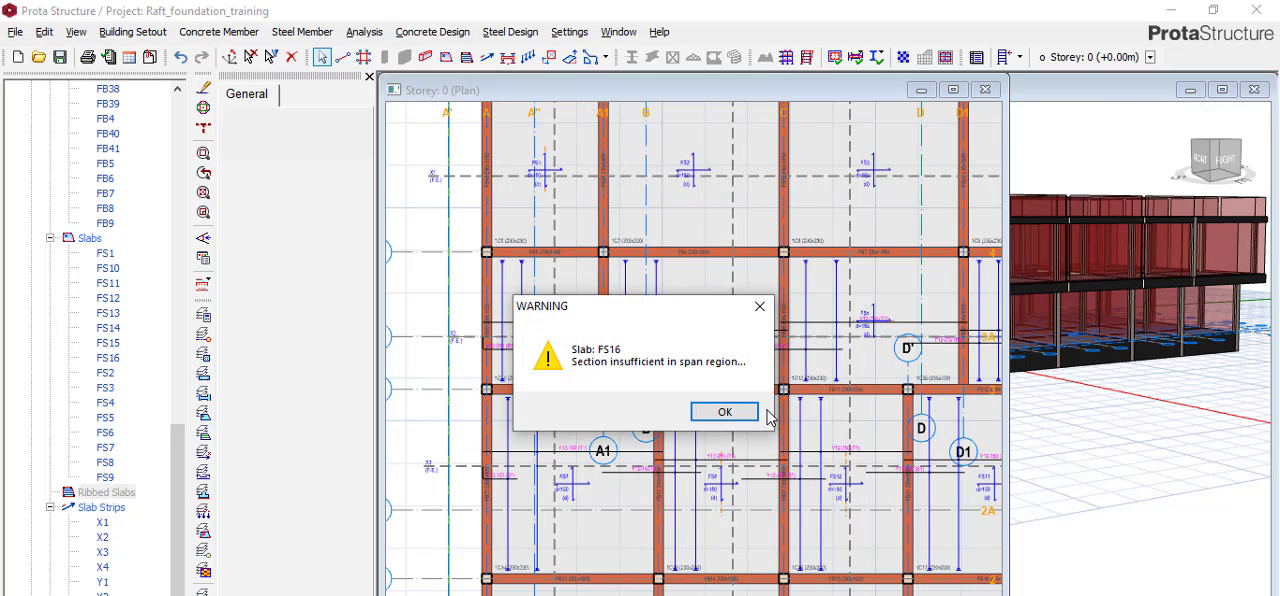
left_click(738, 416)
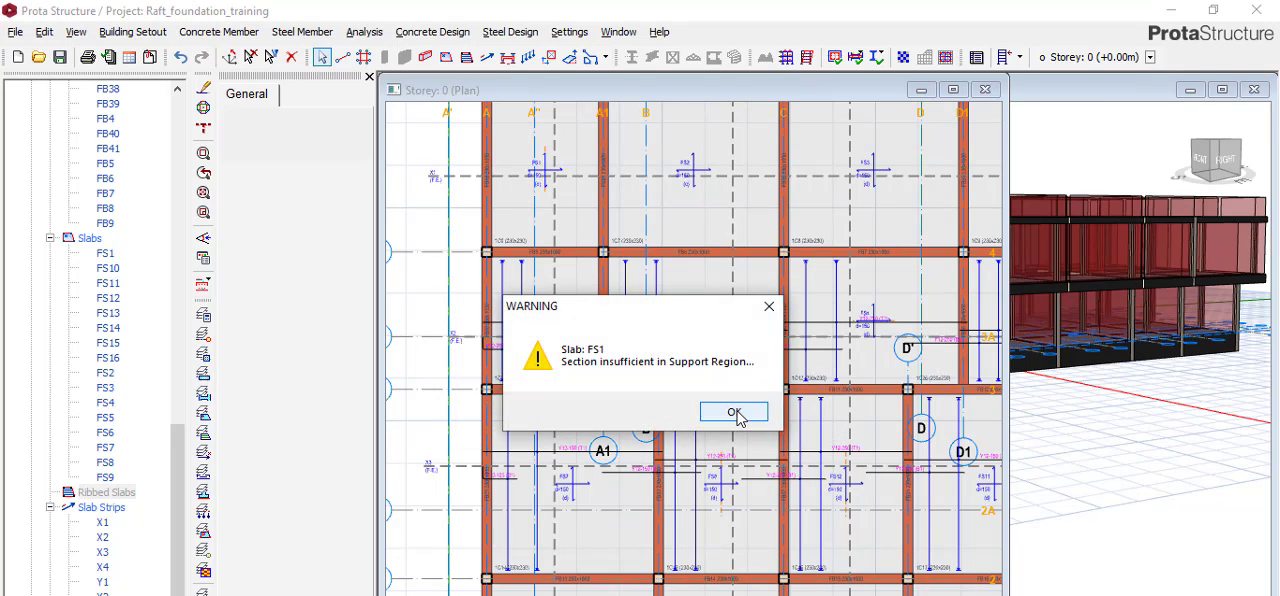
left_click(736, 415)
left_click(735, 414)
left_click(737, 413)
left_click(820, 310)
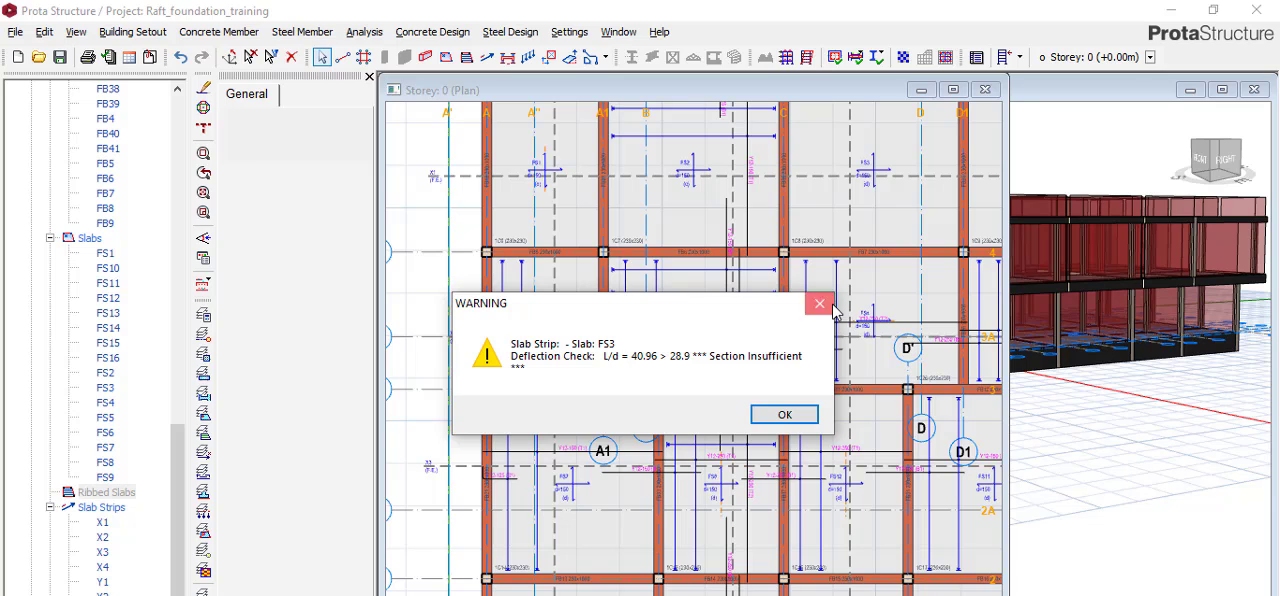
left_click(820, 303)
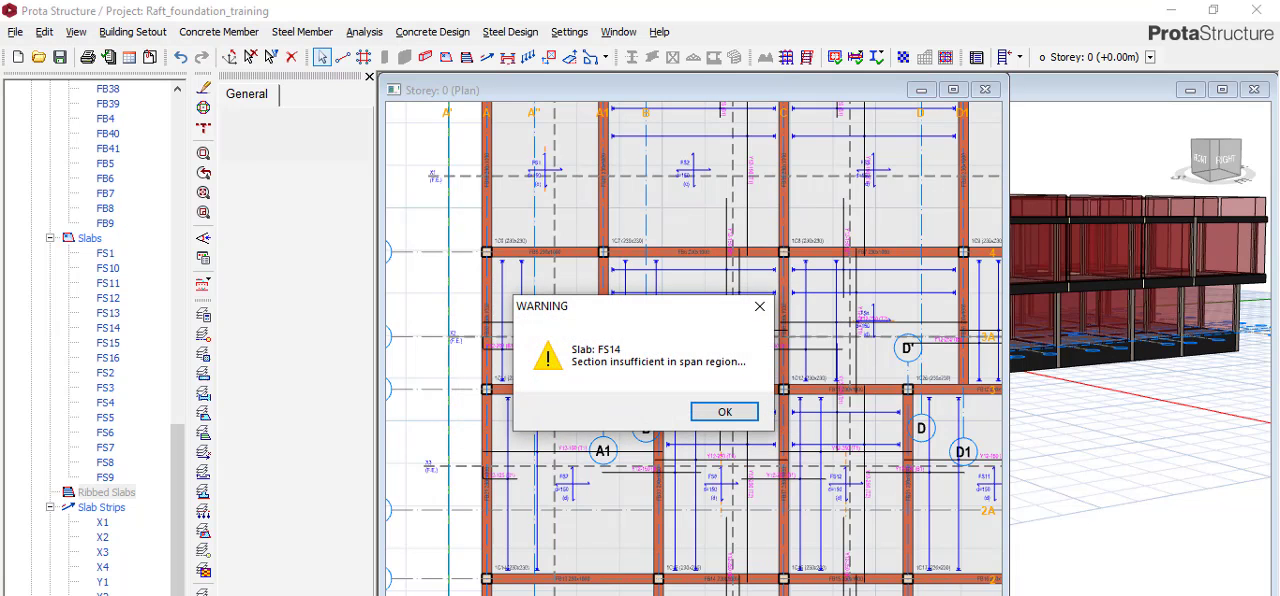
key("Return")
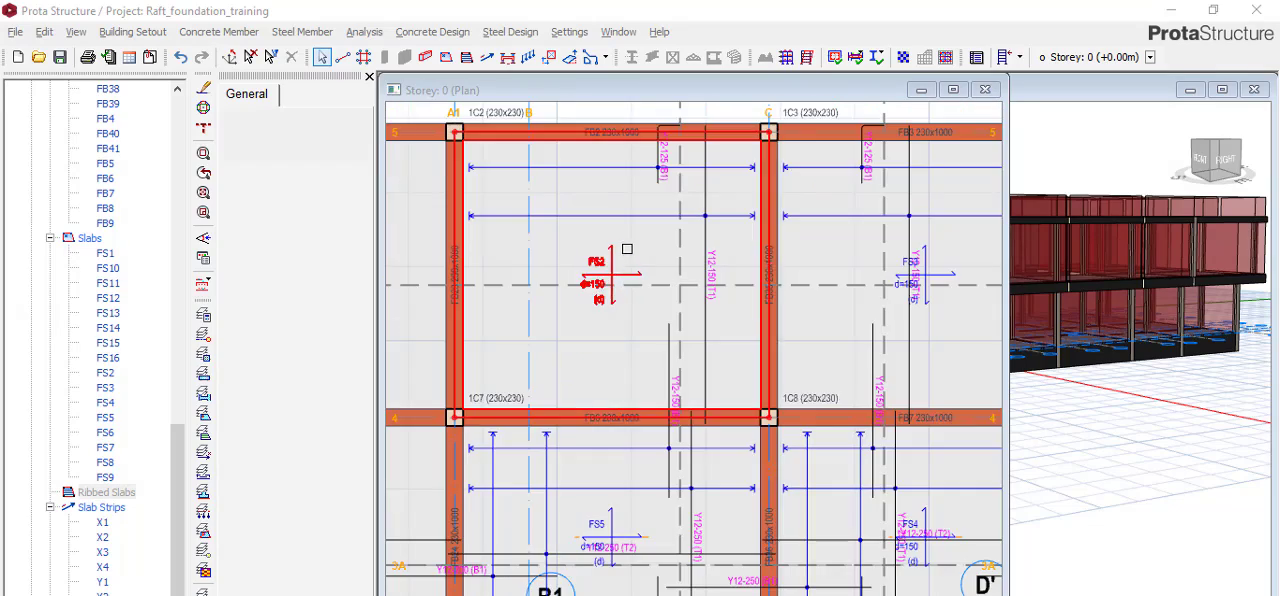
Examine the steel bars arranged across the Storey 0 plan, including those in slabs FS15 and FS2.
scroll(627, 248, "down", 5)
scroll(638, 473, "up", 3)
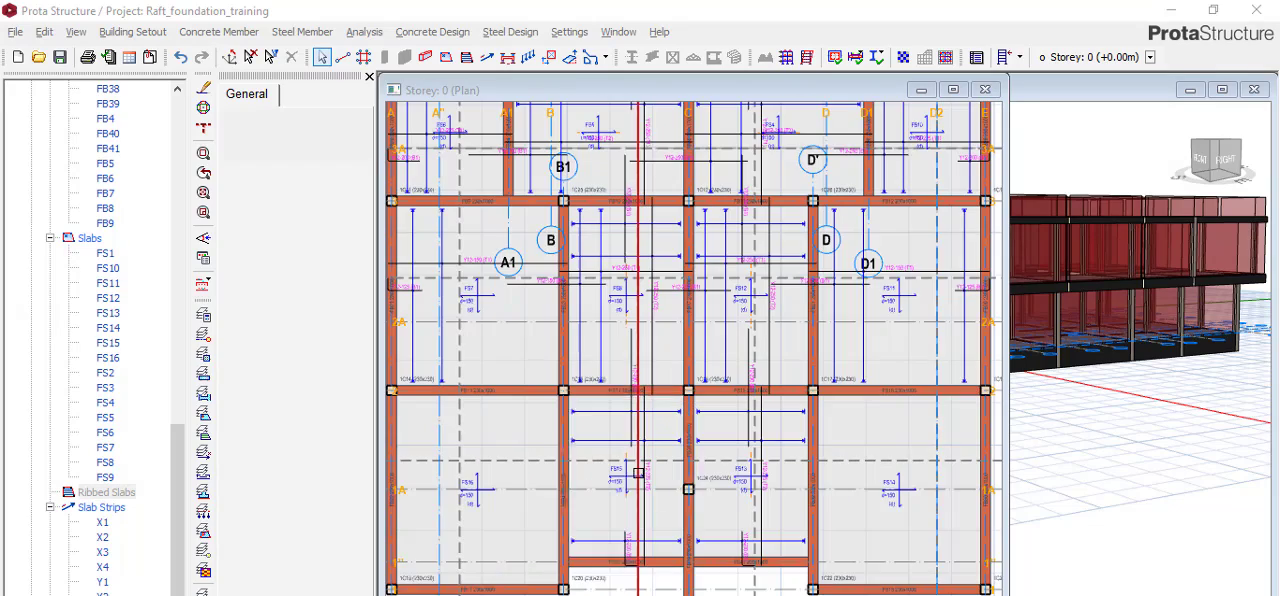
scroll(638, 473, "up", 3)
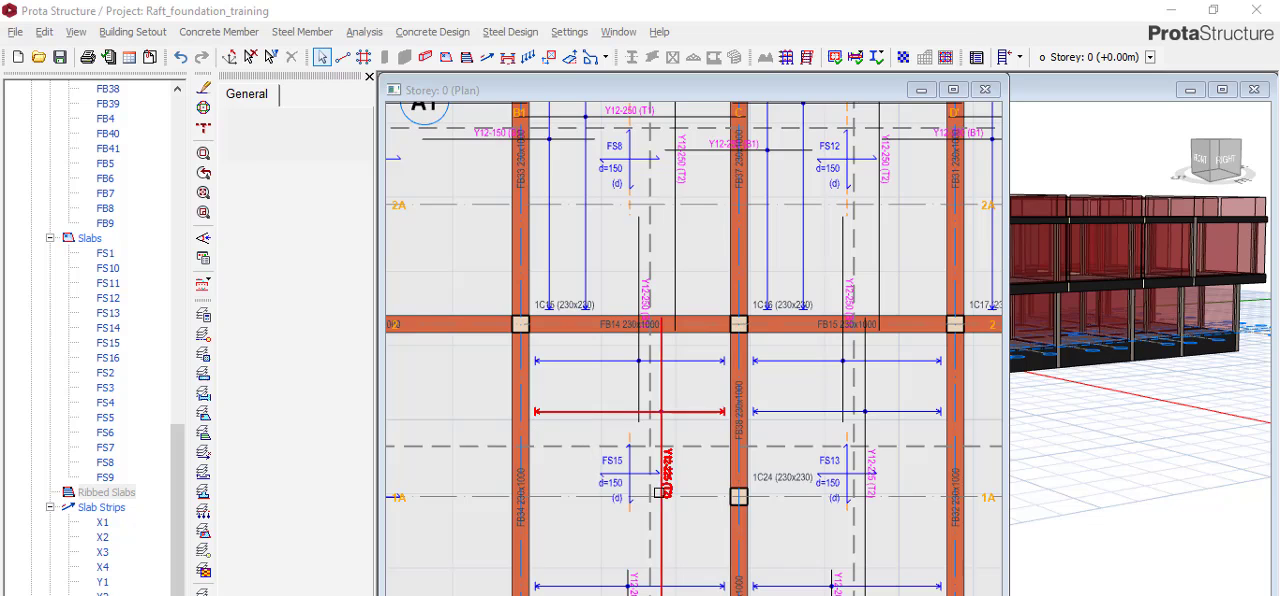
scroll(623, 461, "up", 3)
scroll(757, 409, "down", 3)
scroll(713, 381, "down", 3)
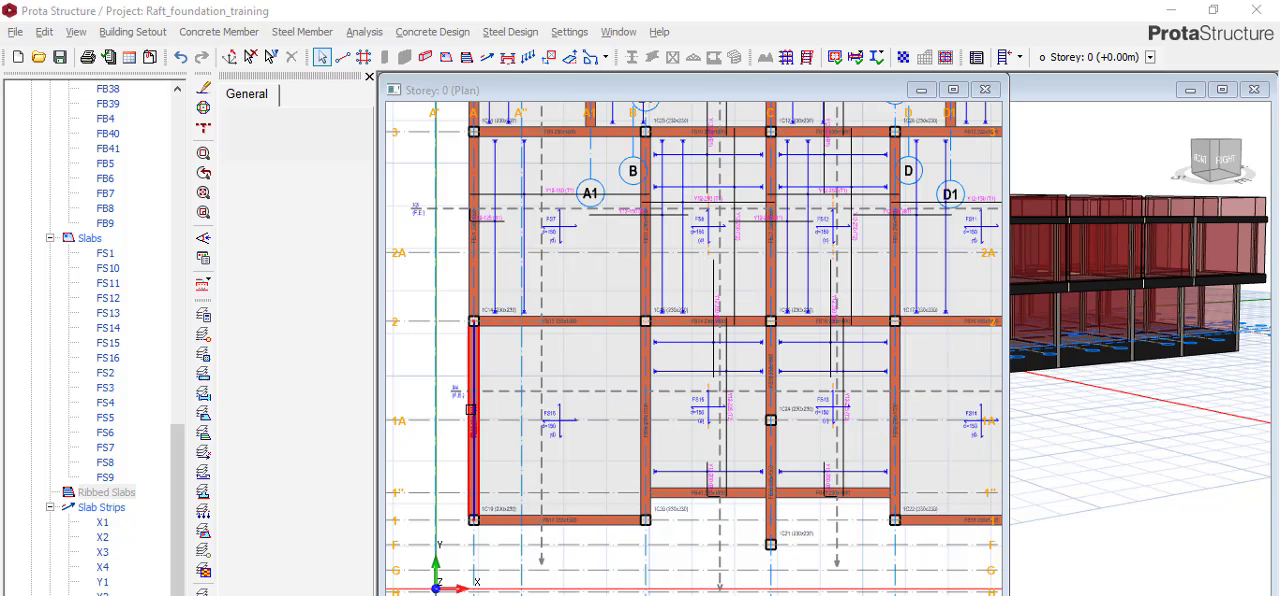
mouse_move(468, 411)
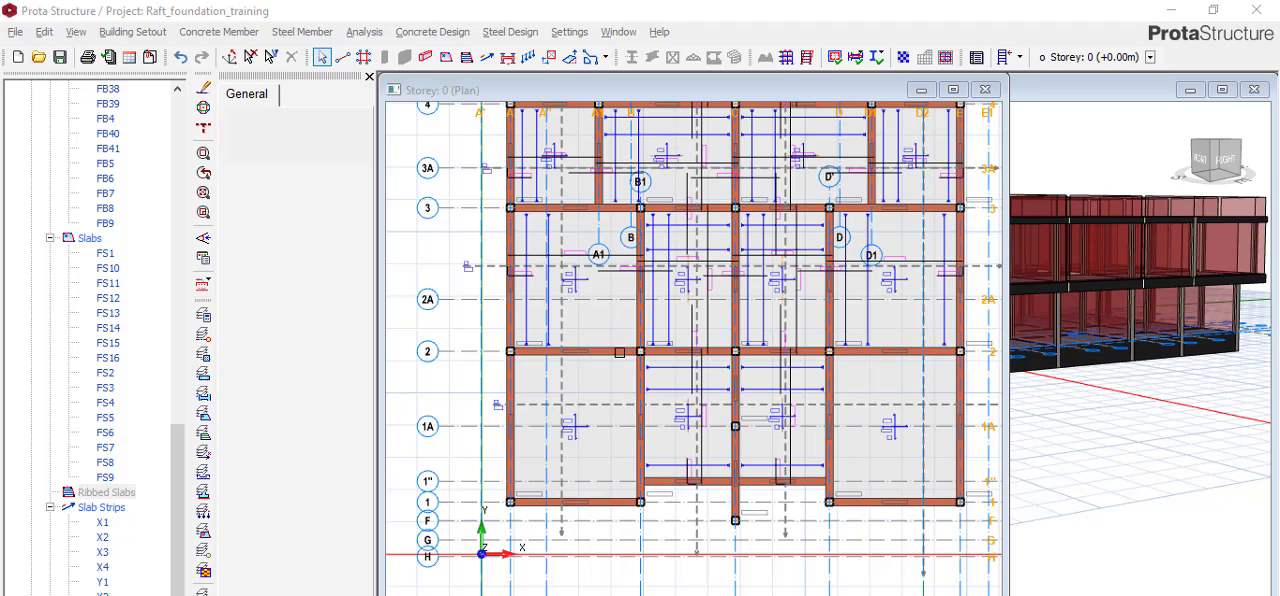
scroll(598, 480, "down", 3)
scroll(537, 230, "up", 5)
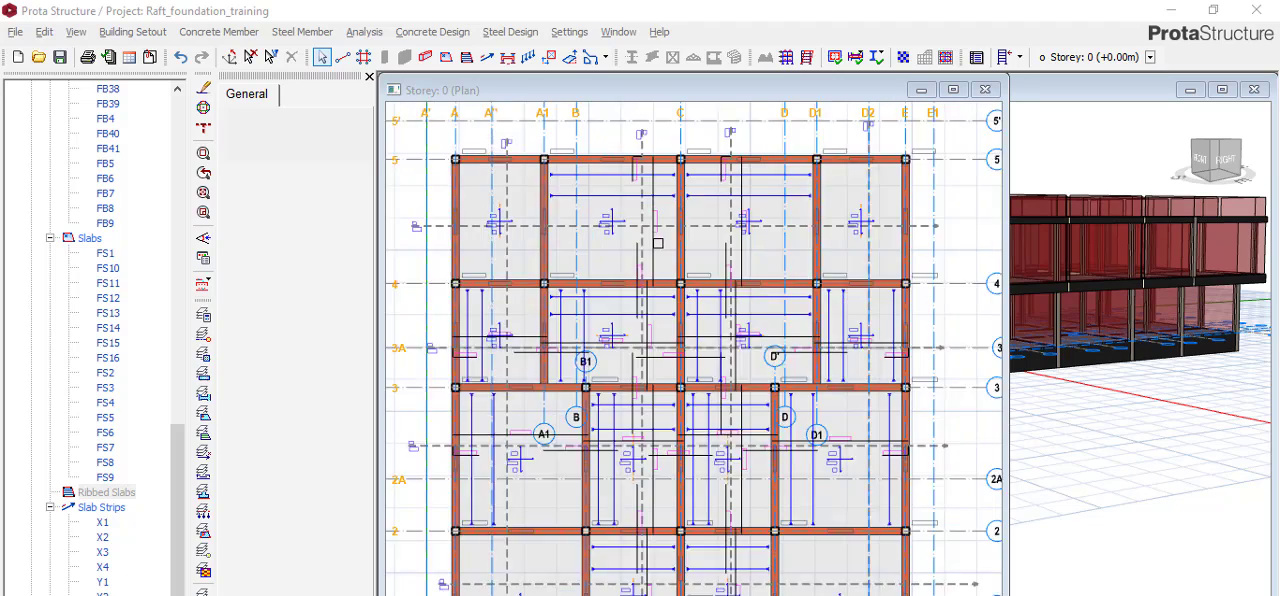
scroll(621, 228, "up", 2)
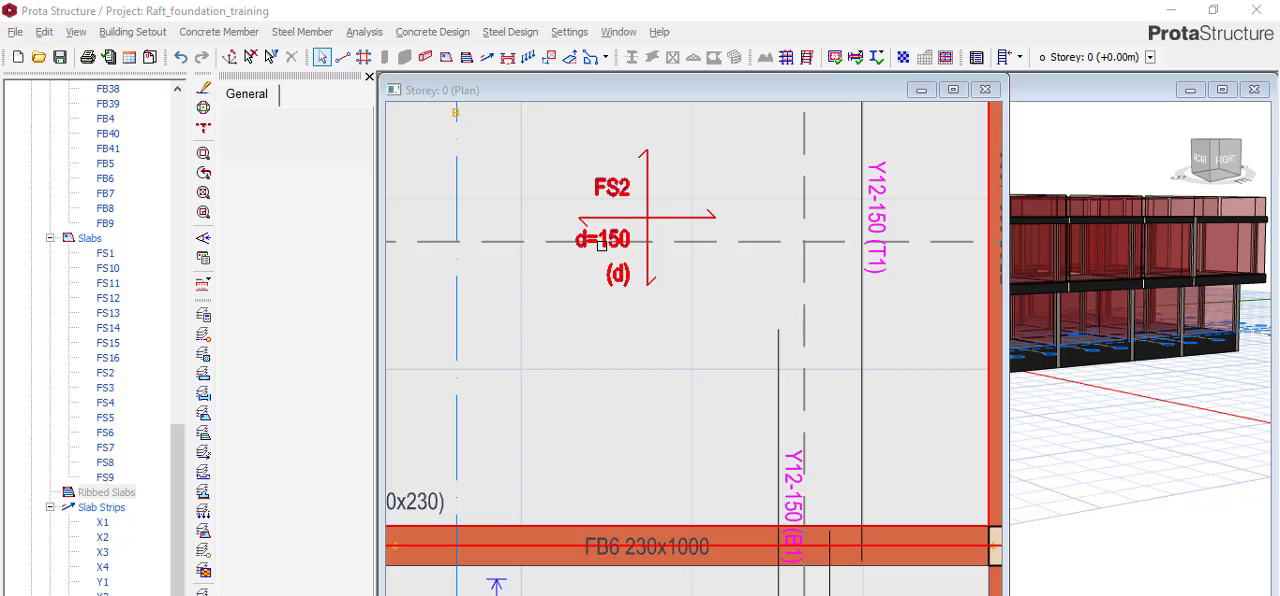
scroll(601, 245, "down", 2)
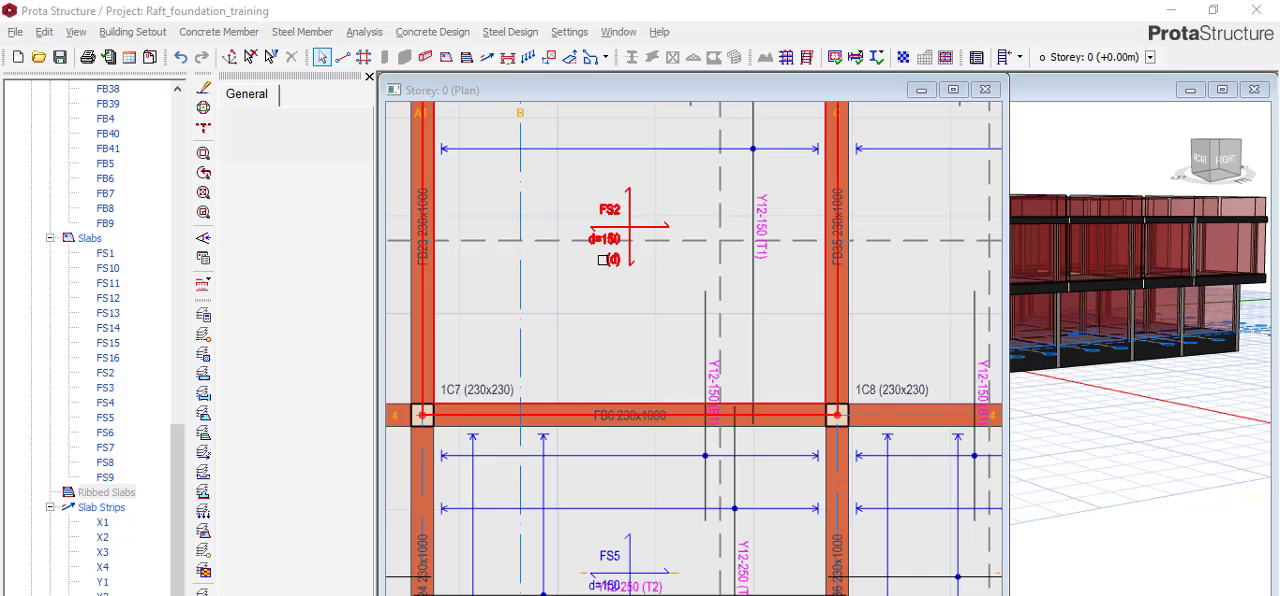
scroll(602, 260, "up", 3)
scroll(640, 250, "down", 2)
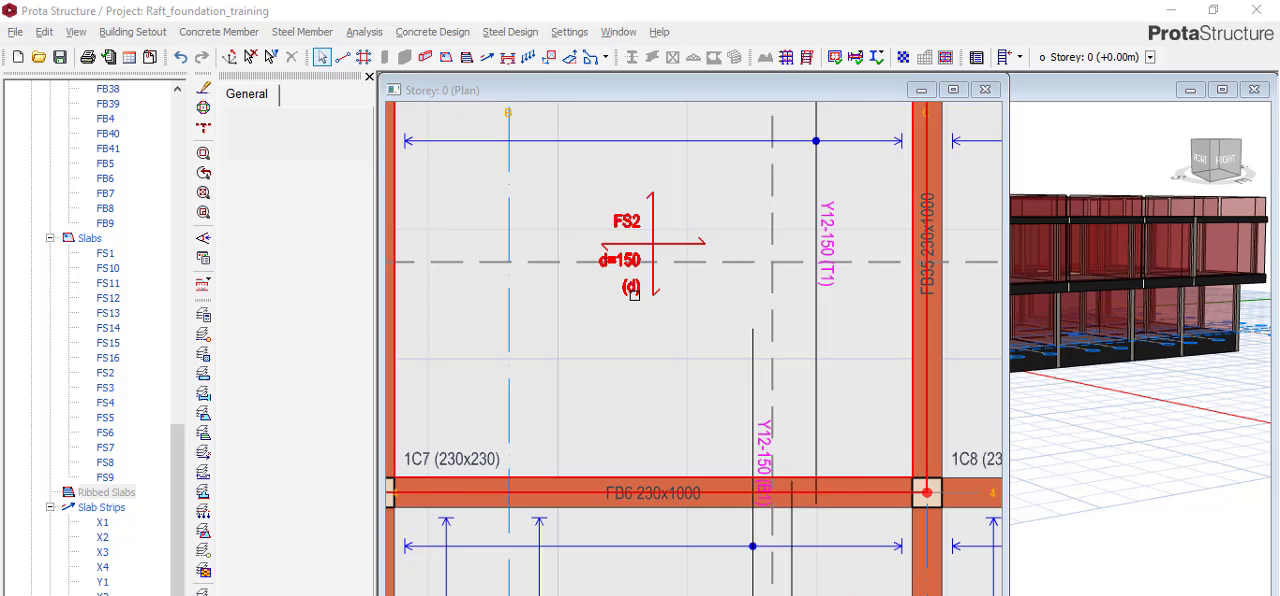
scroll(633, 294, "down", 5)
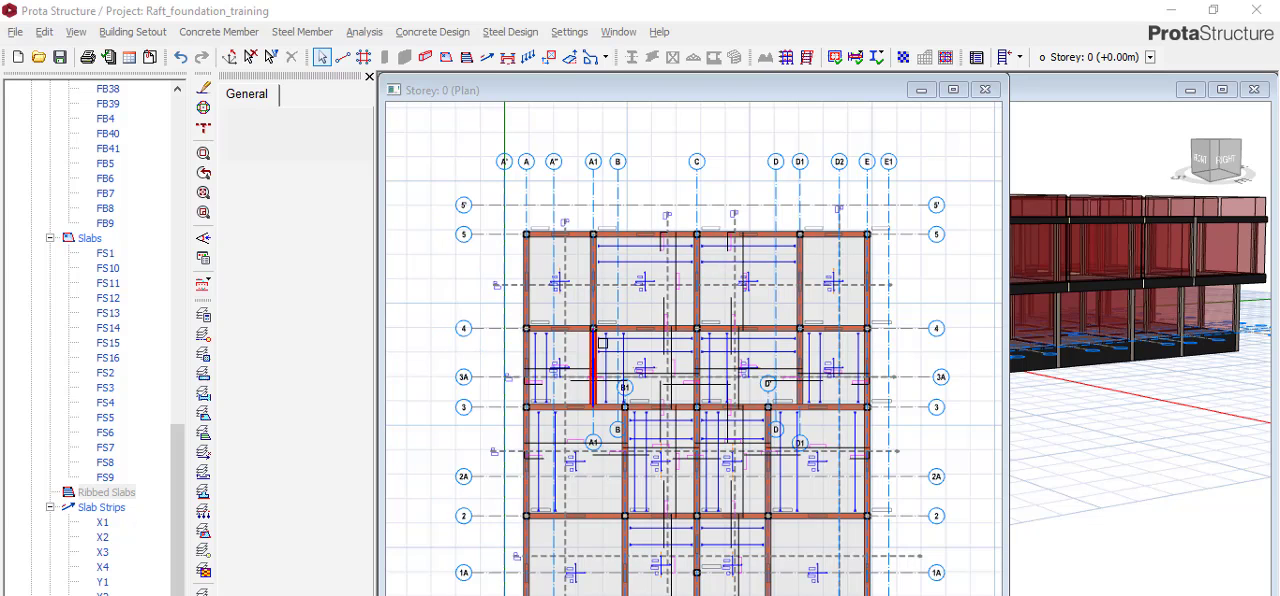
scroll(620, 304, "up", 1)
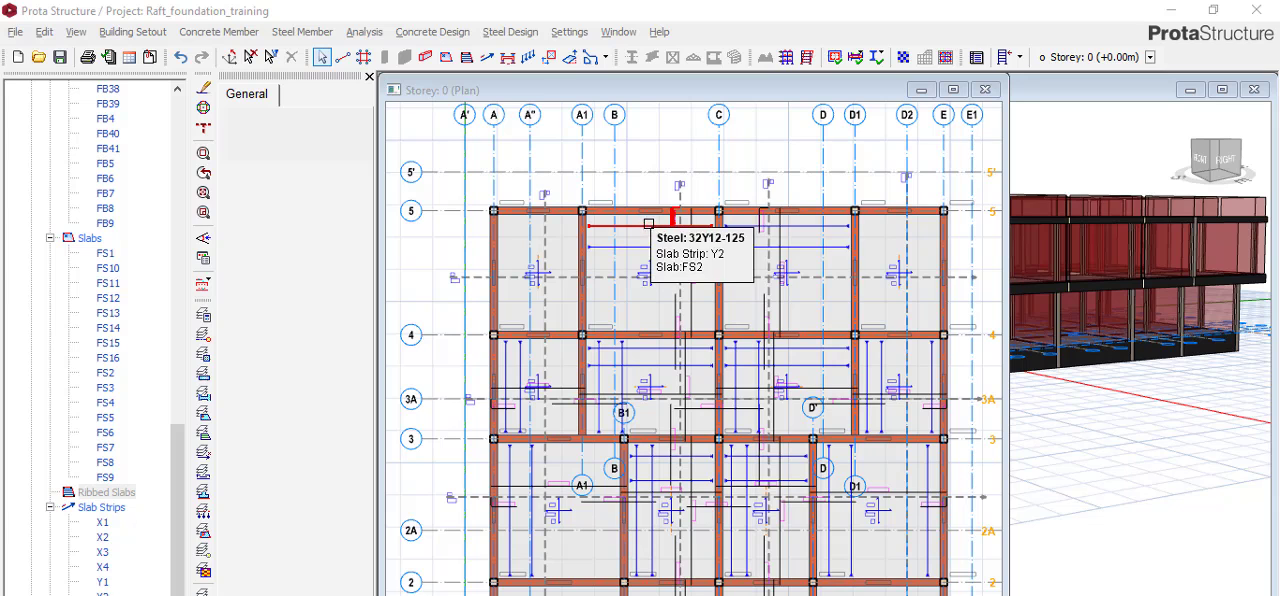
Check which raft slabs lack steel bars, looking at FS14, FS16 and the bars around beam FB37.
scroll(640, 430, "down", 1)
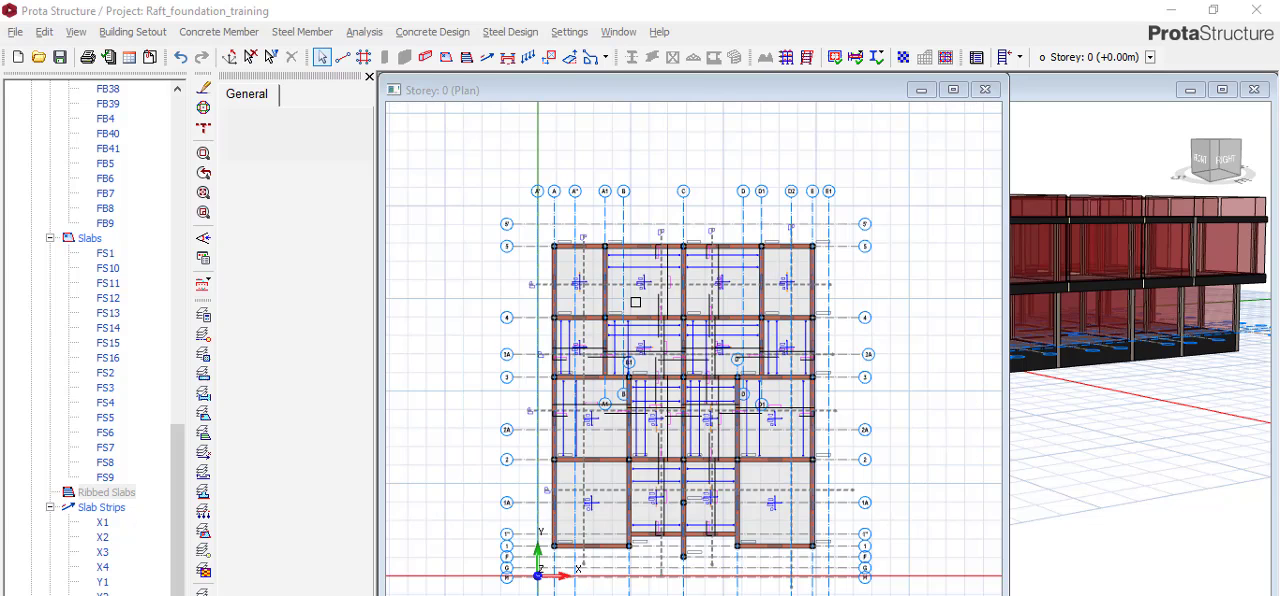
scroll(610, 521, "up", 2)
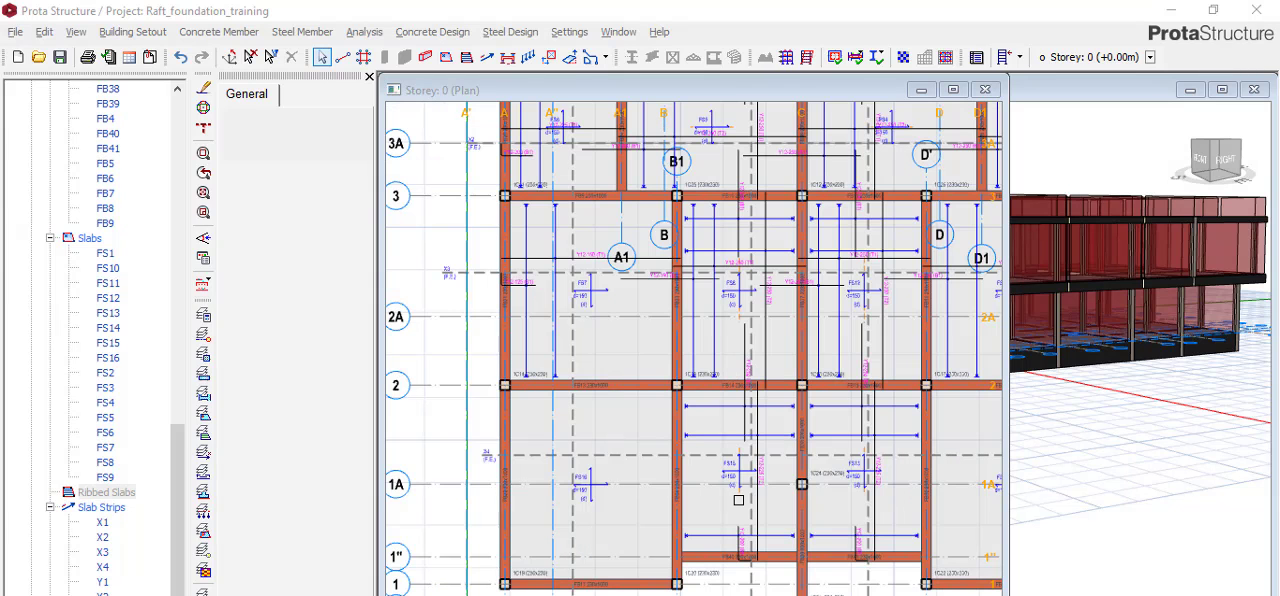
scroll(595, 456, "up", 3)
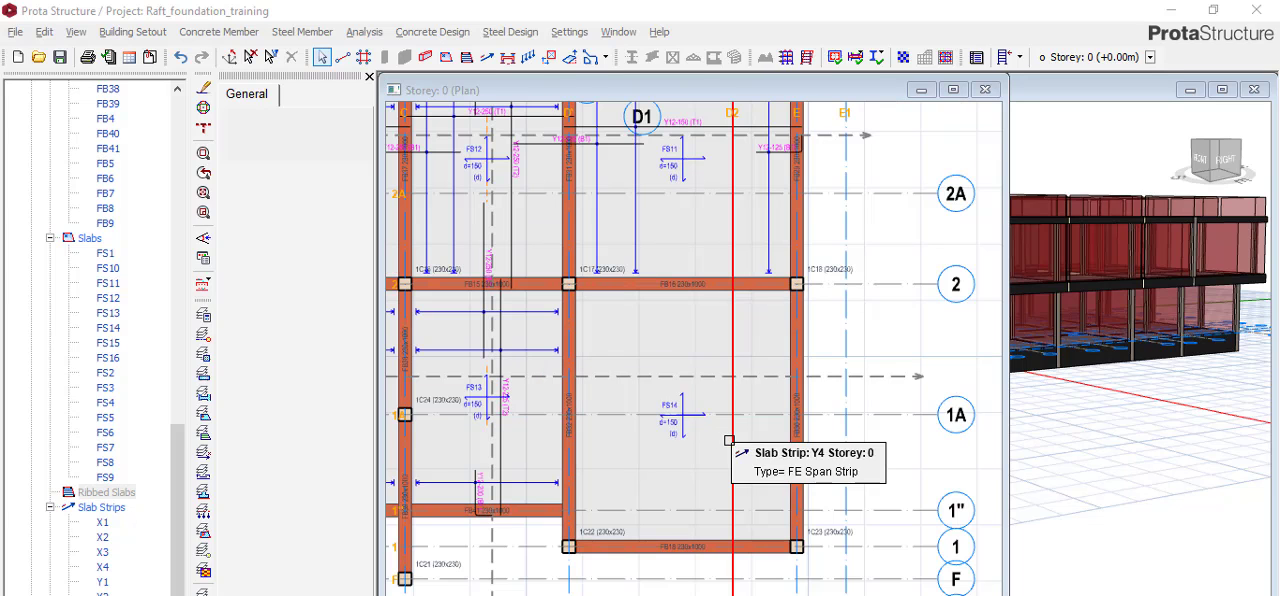
scroll(581, 400, "up", 3)
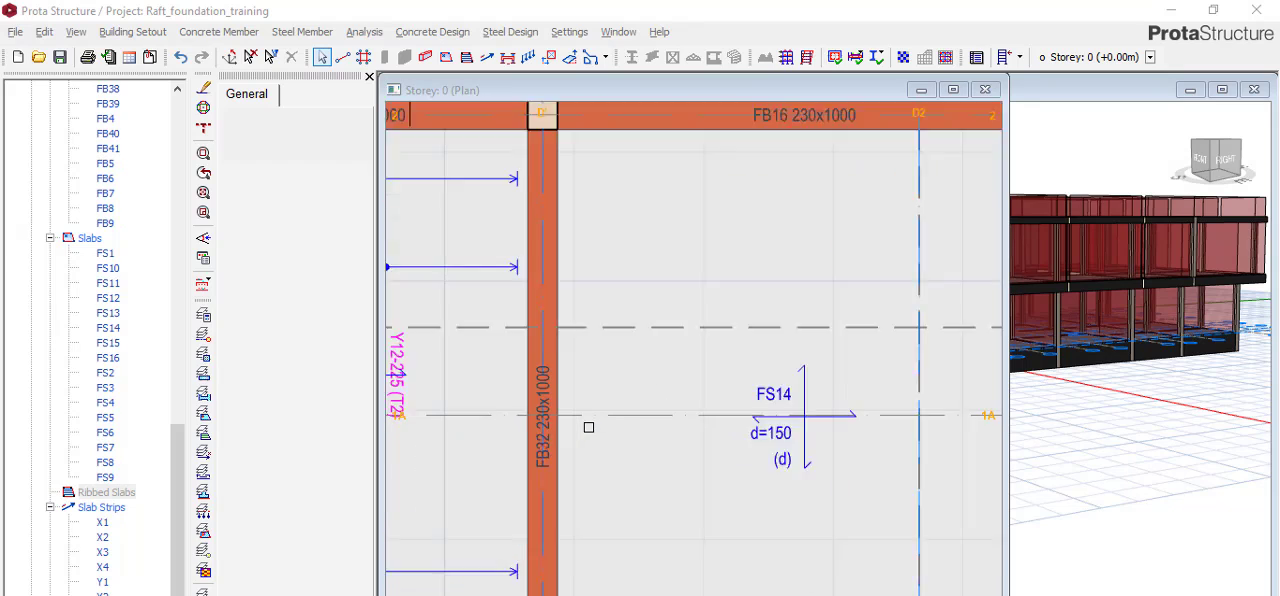
scroll(727, 414, "down", 3)
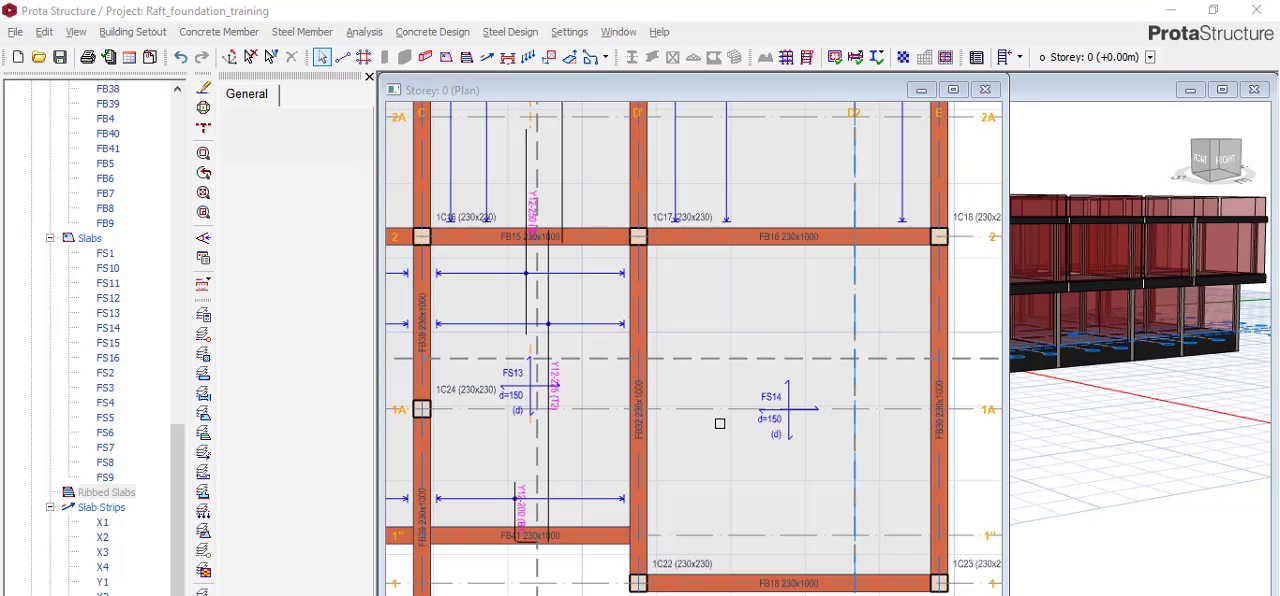
scroll(720, 423, "down", 5)
scroll(595, 344, "up", 5)
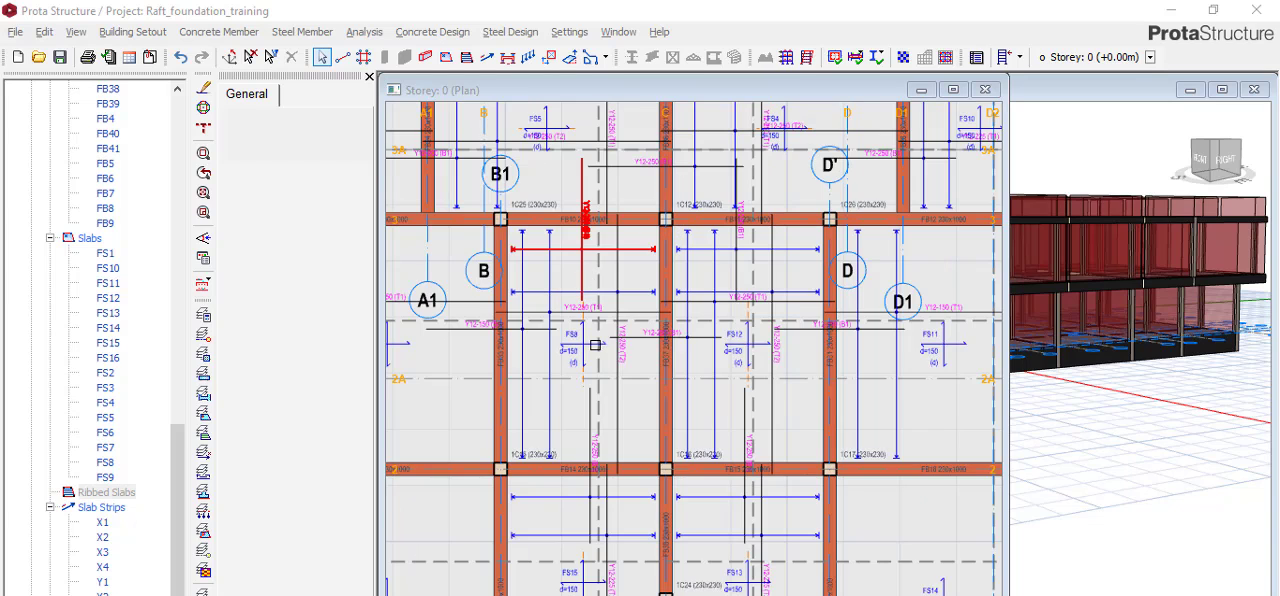
scroll(645, 368, "up", 3)
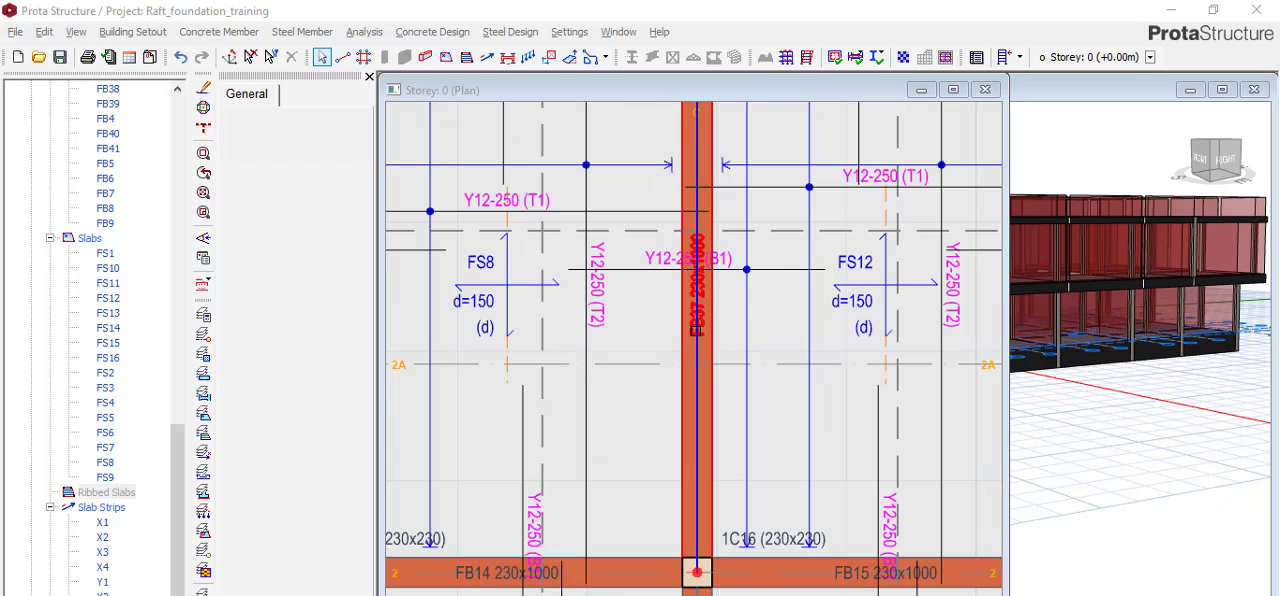
scroll(688, 258, "up", 4)
scroll(545, 315, "down", 3)
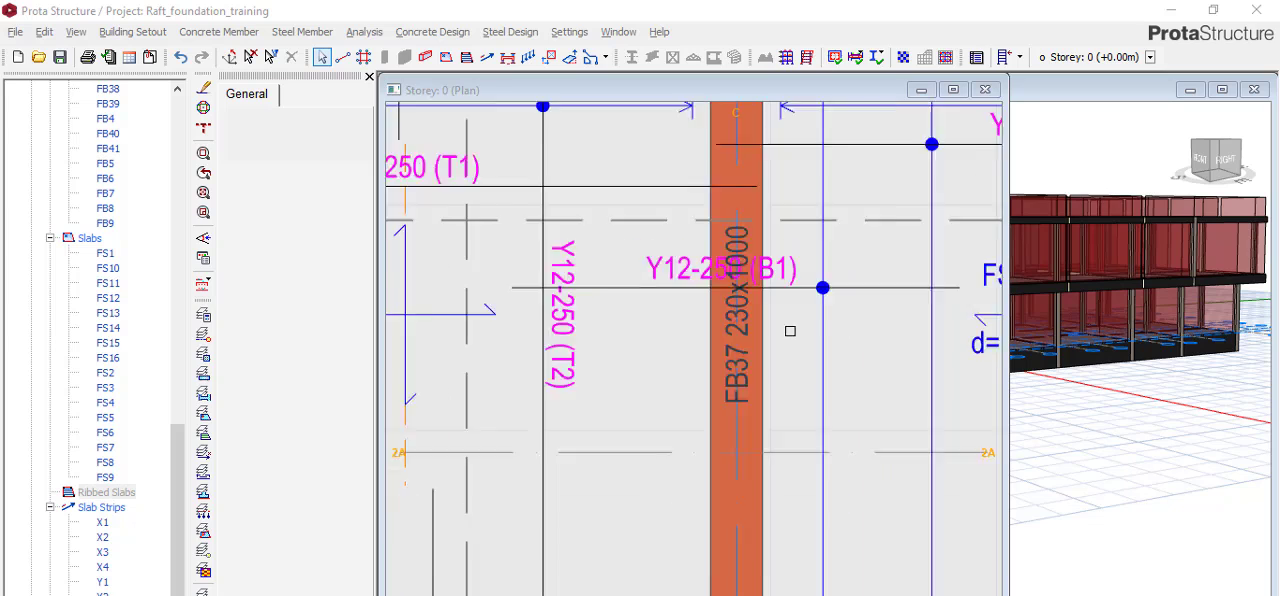
scroll(540, 307, "down", 4)
scroll(660, 388, "up", 4)
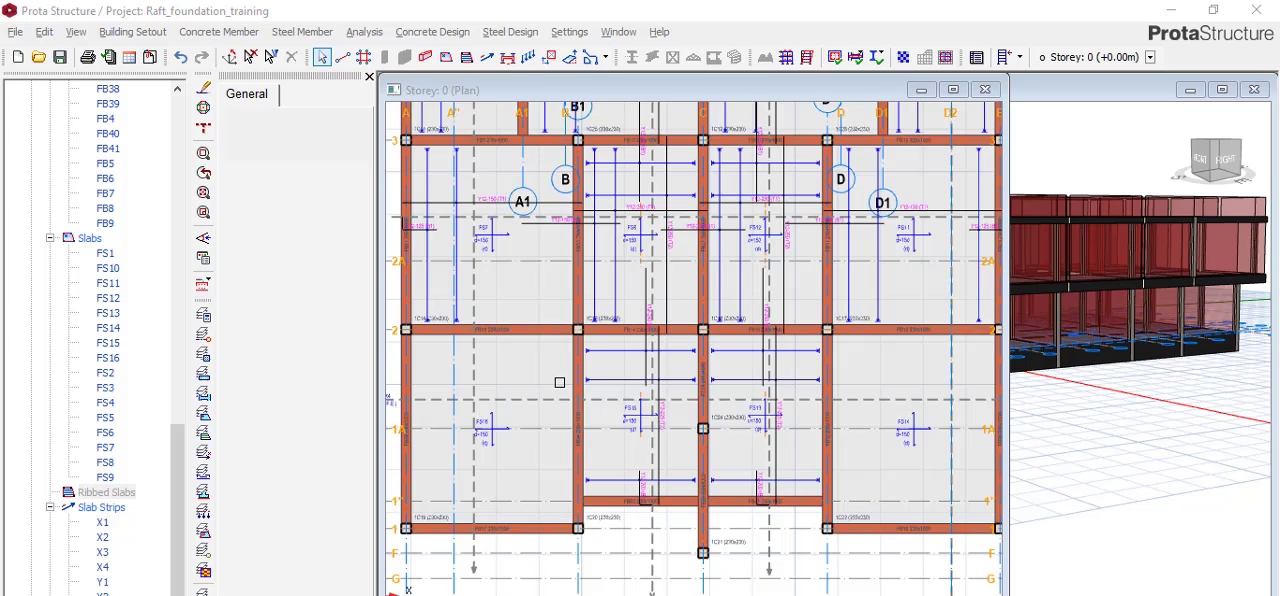
scroll(626, 357, "down", 3)
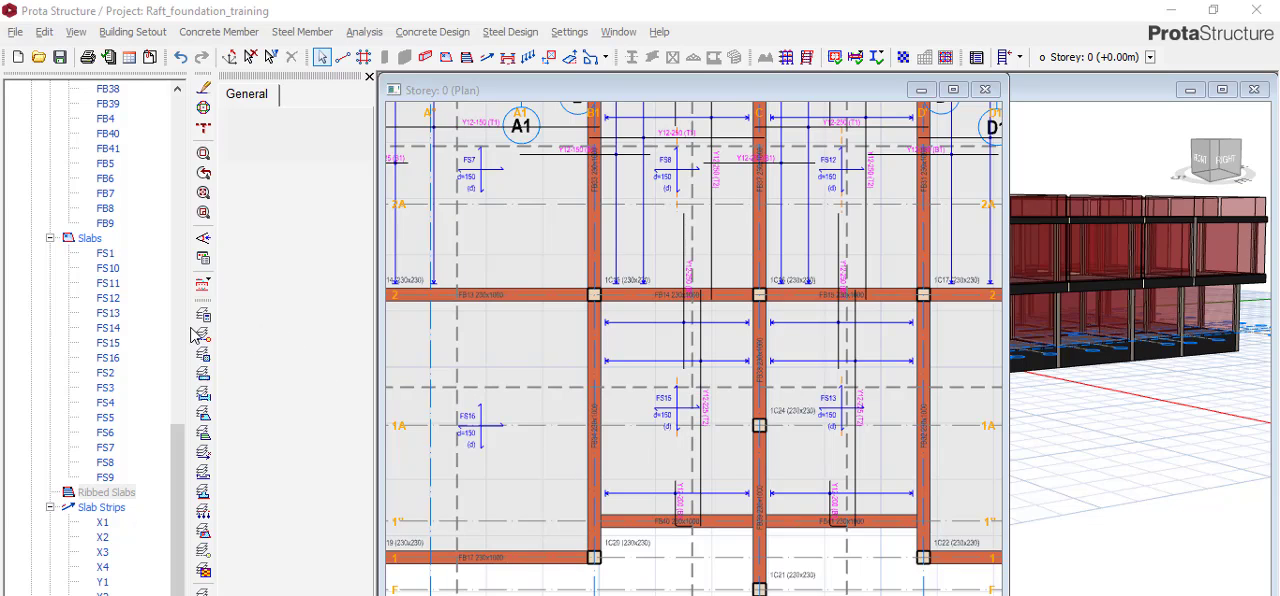
Set the thickness of all Storey 0 raft slabs, FS1 to FS16, to 200 mm, accepting invalidation of the raft analysis results.
left_click(110, 256)
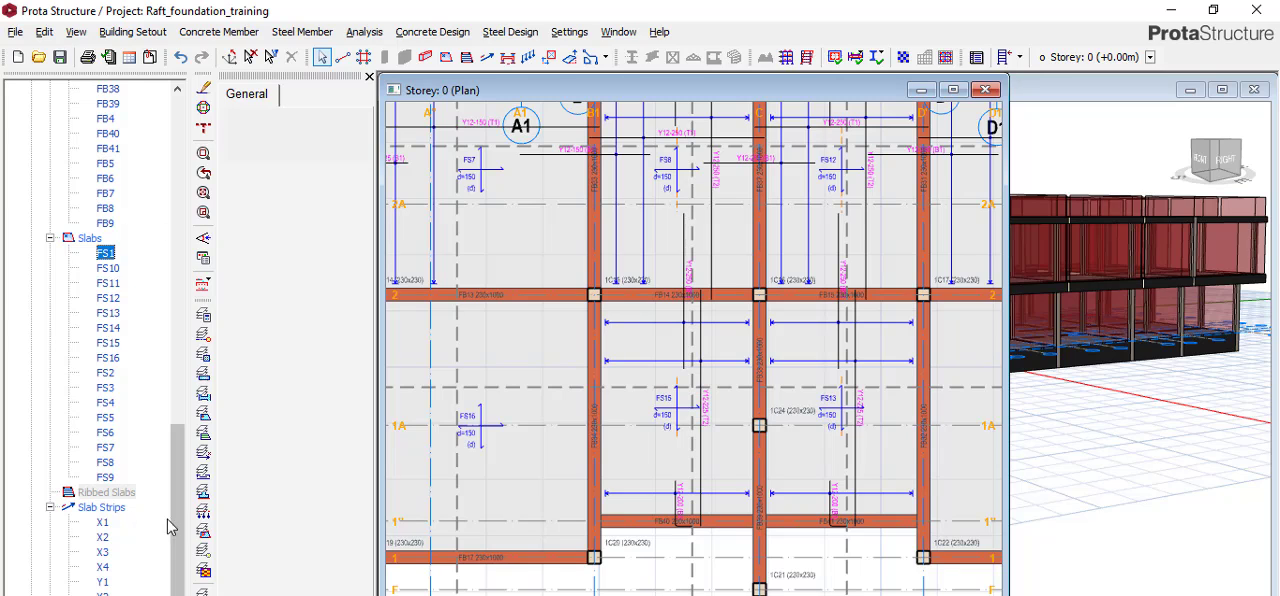
left_click(105, 478, "shift")
right_click(106, 405)
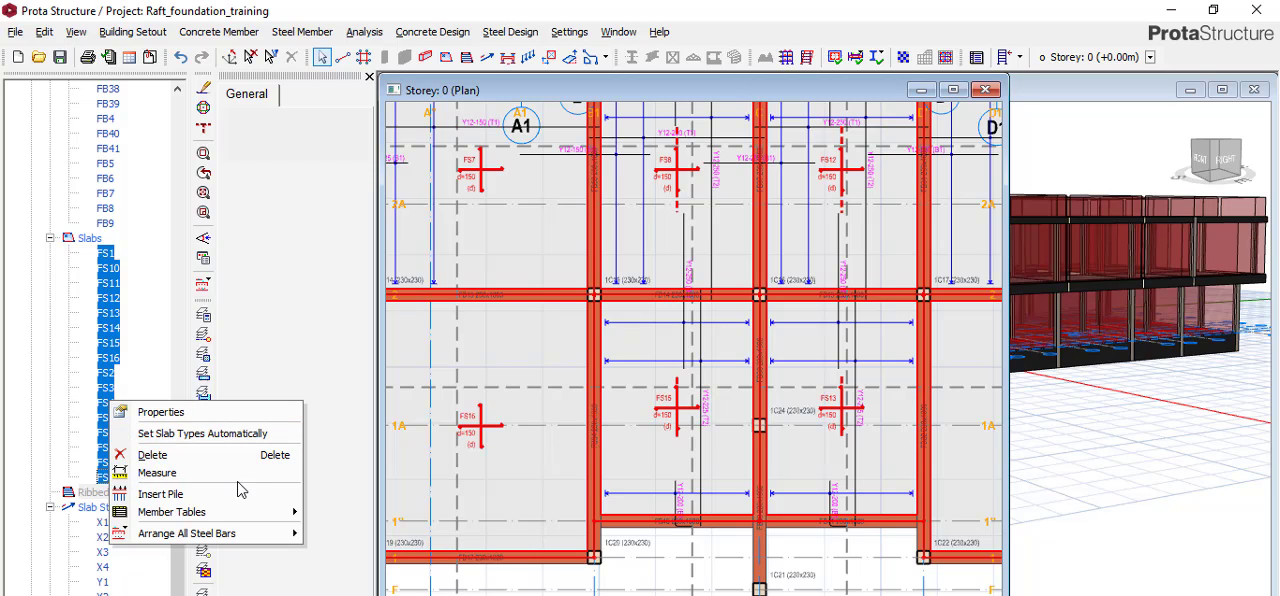
left_click(196, 419)
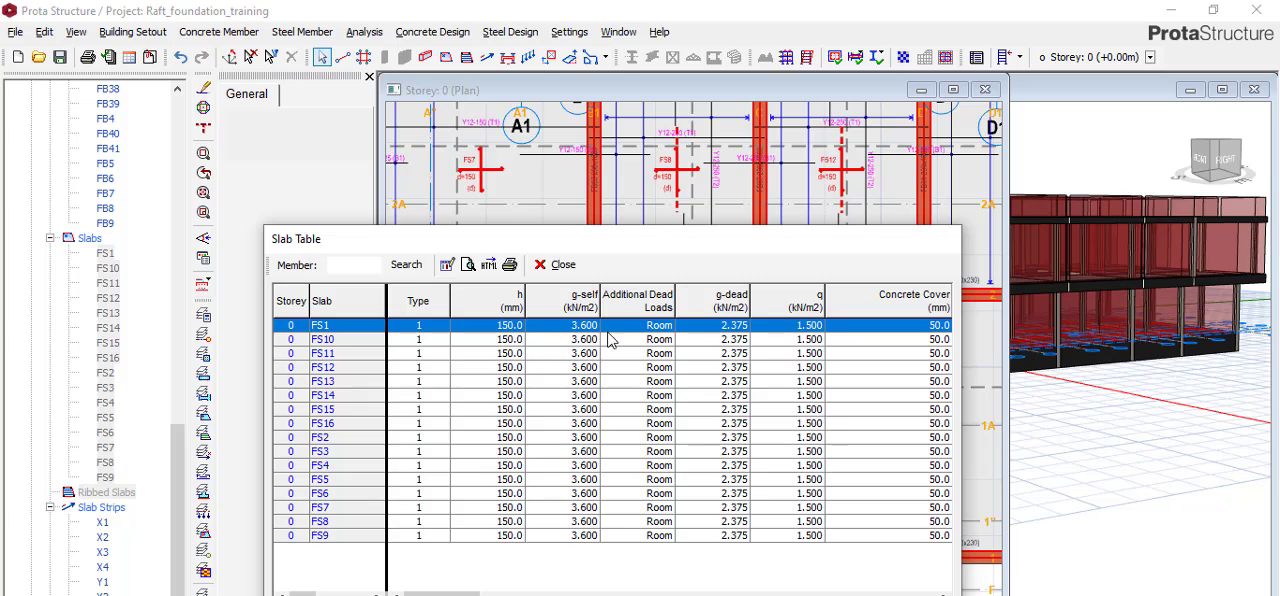
left_click(513, 300)
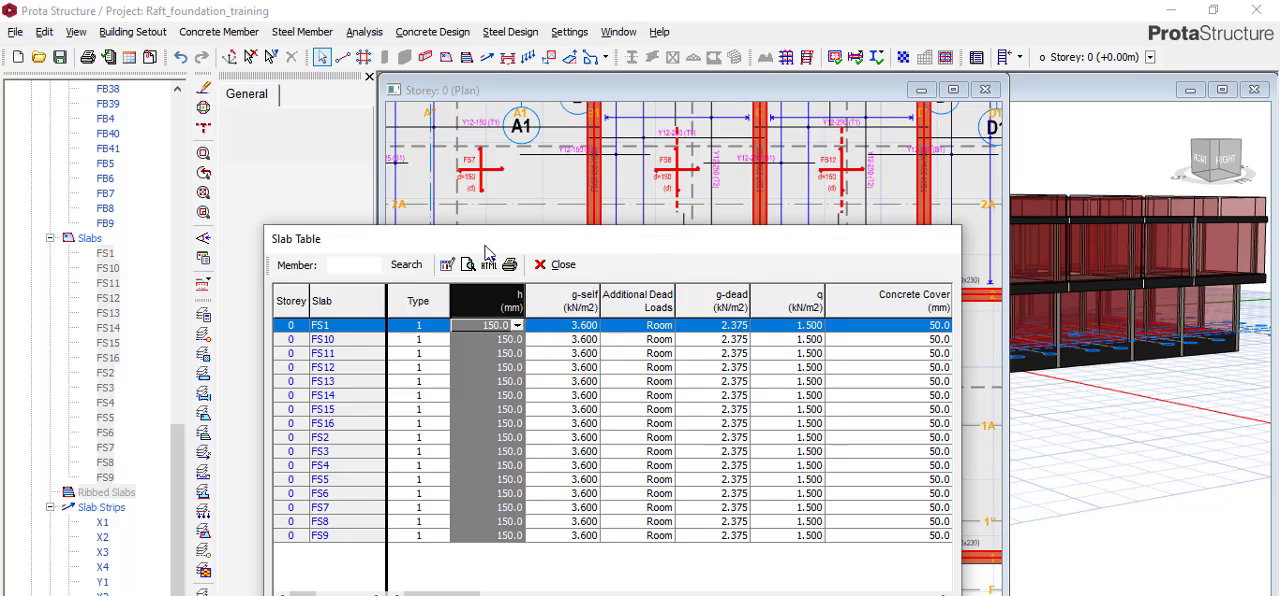
type("5")
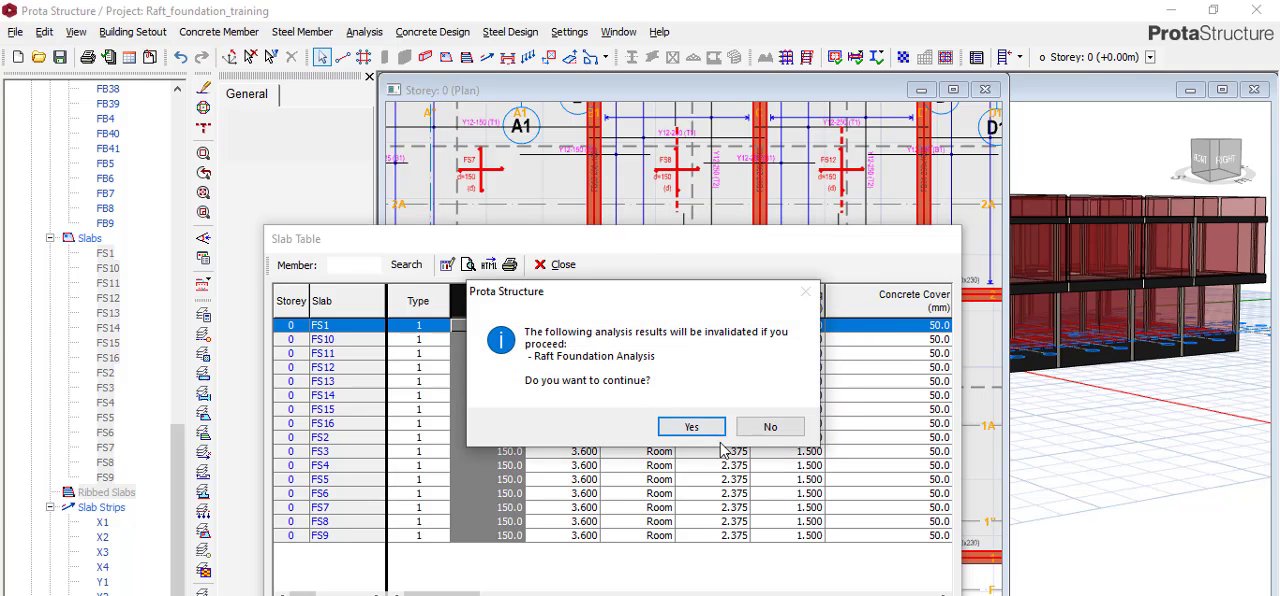
left_click(718, 429)
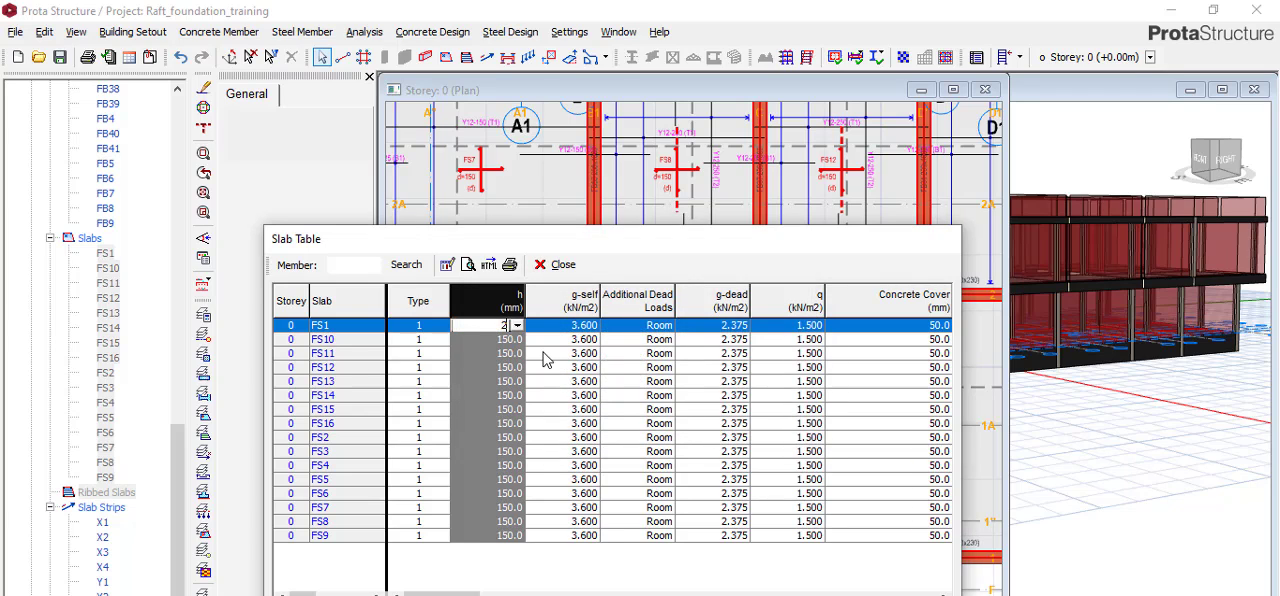
key("Tab")
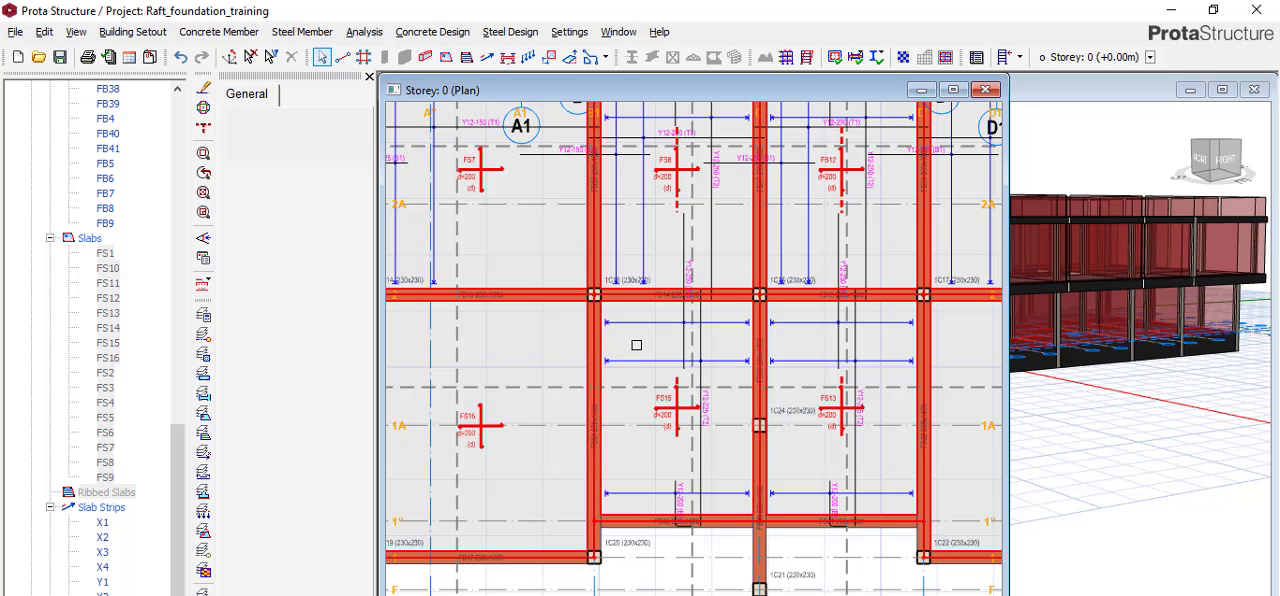
Update the steel bars across the Storey 0 raft slabs, dismissing every slab section and deflection check message.
scroll(640, 350, "up", 5)
scroll(687, 399, "down", 6)
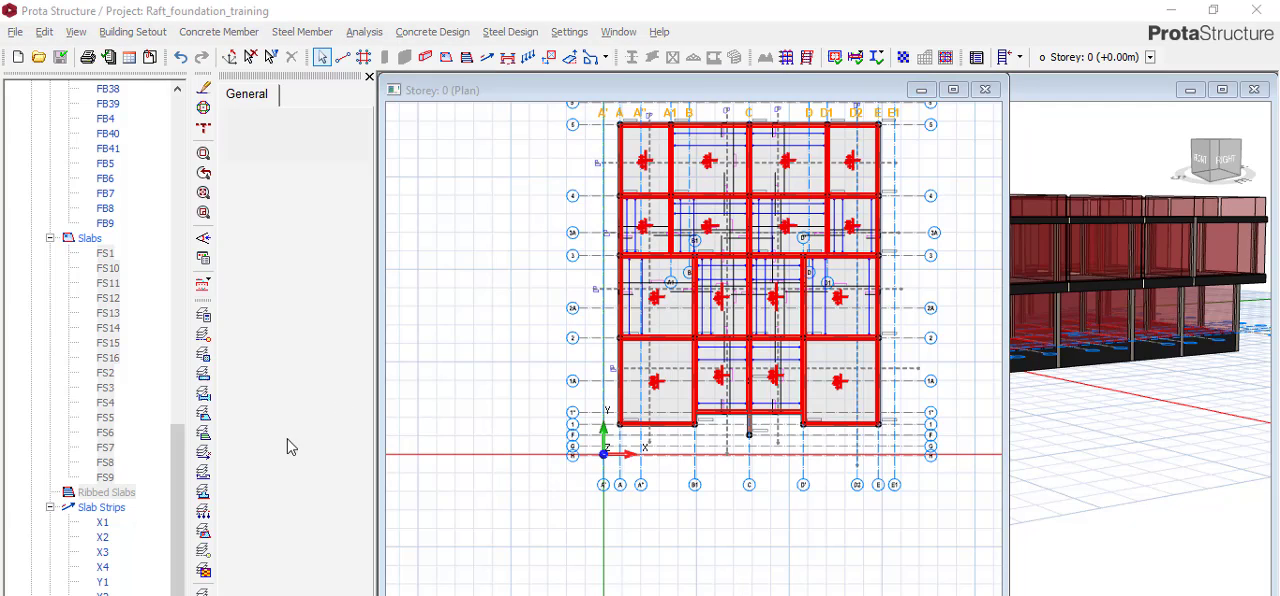
left_click(213, 291)
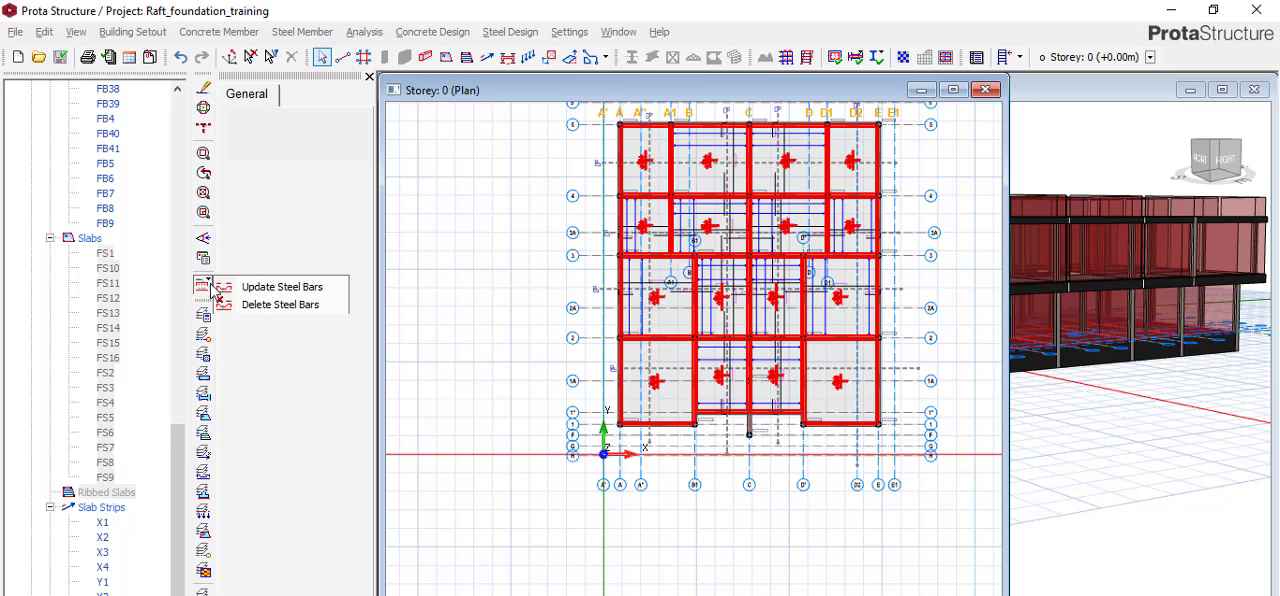
left_click(250, 288)
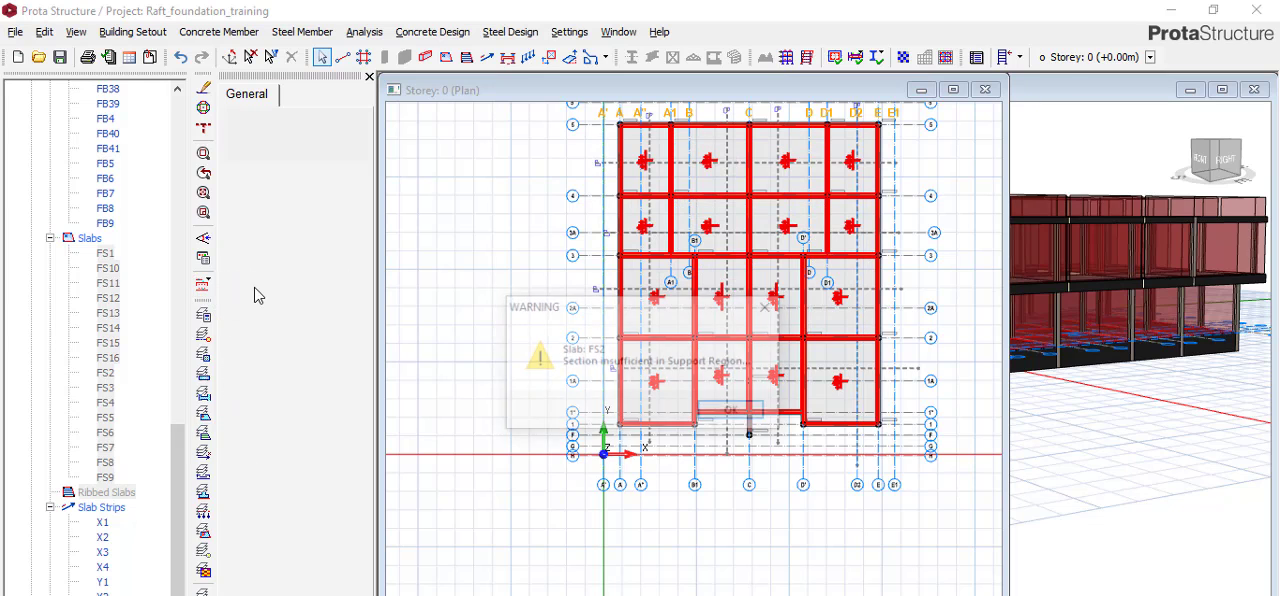
left_click(729, 412)
left_click(730, 412)
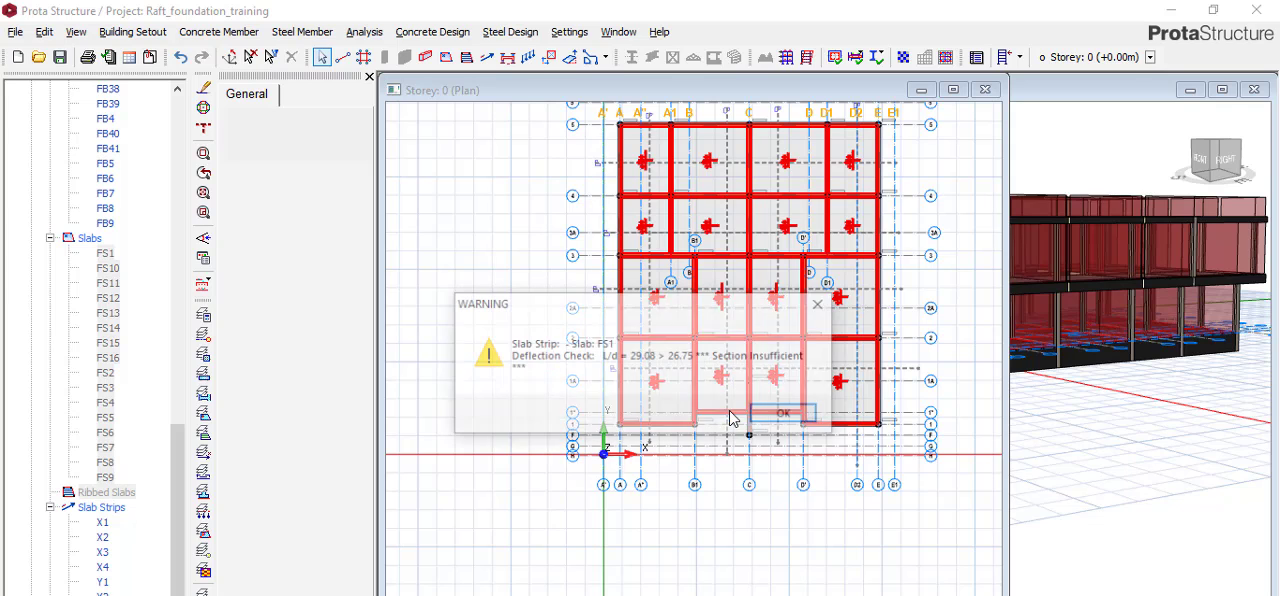
left_click(780, 420)
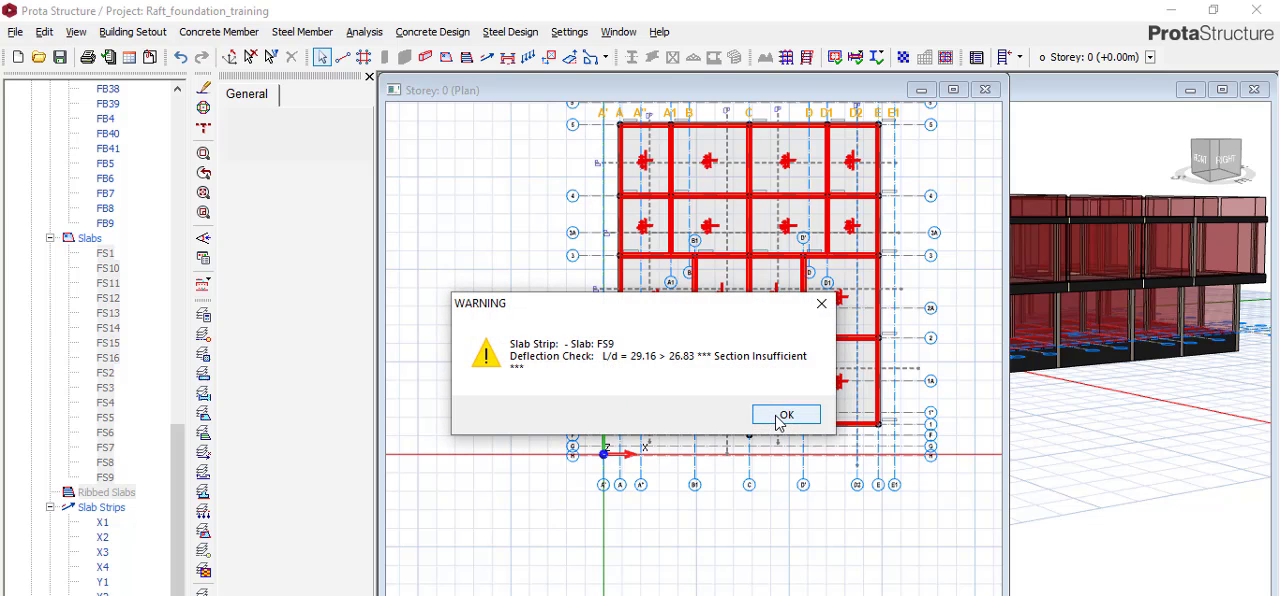
left_click(821, 303)
key("Return")
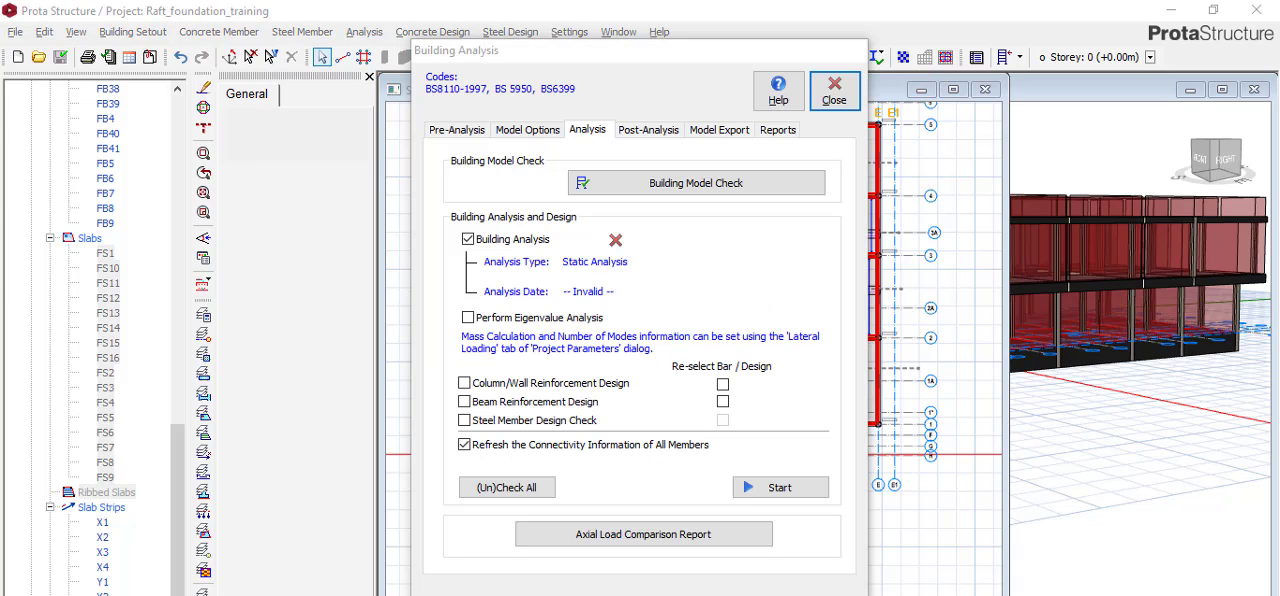
left_click(834, 95)
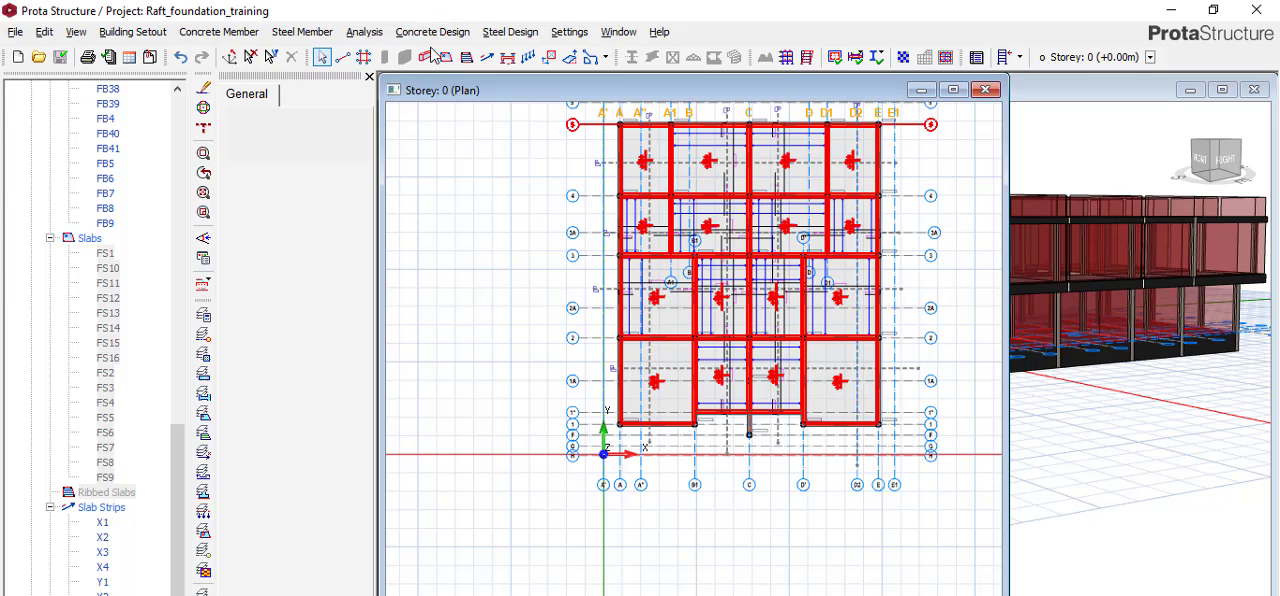
Run the building analysis with column/wall and beam reinforcement design, re-selecting all beam bars.
scroll(671, 318, "up", 6)
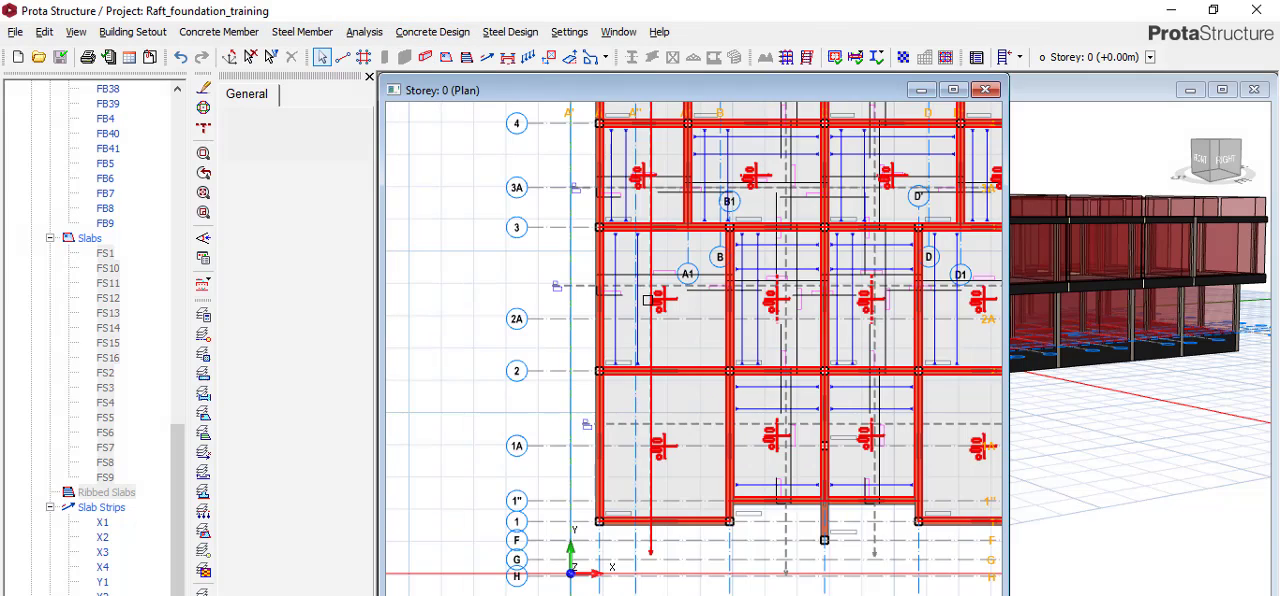
scroll(671, 318, "up", 1)
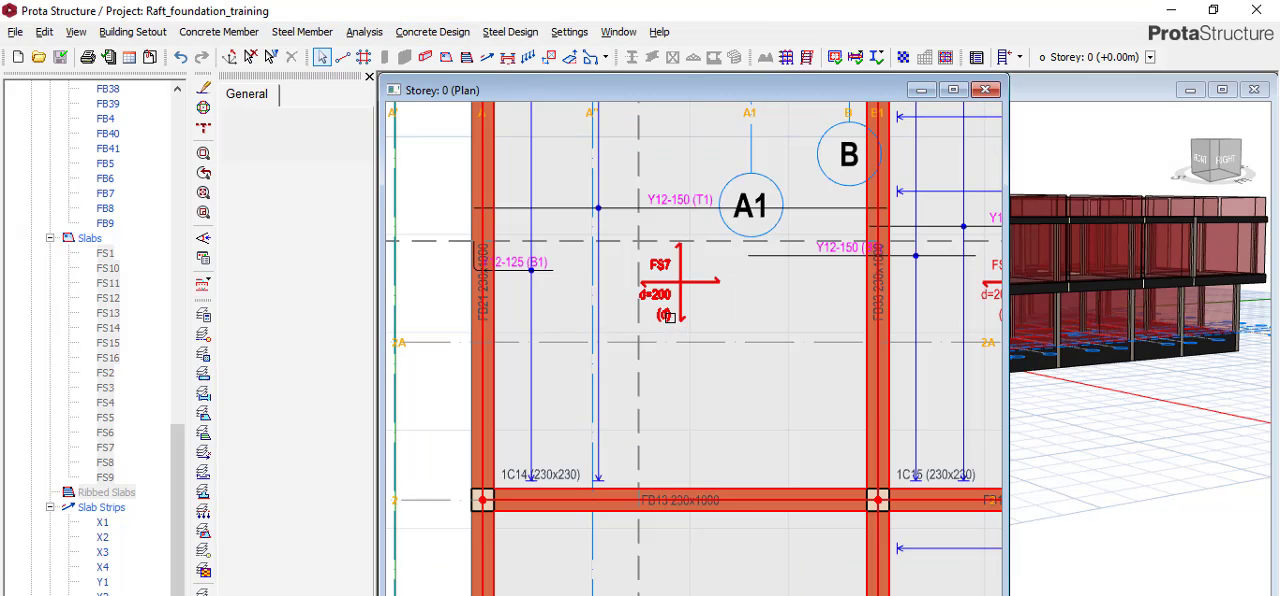
scroll(657, 313, "down", 2)
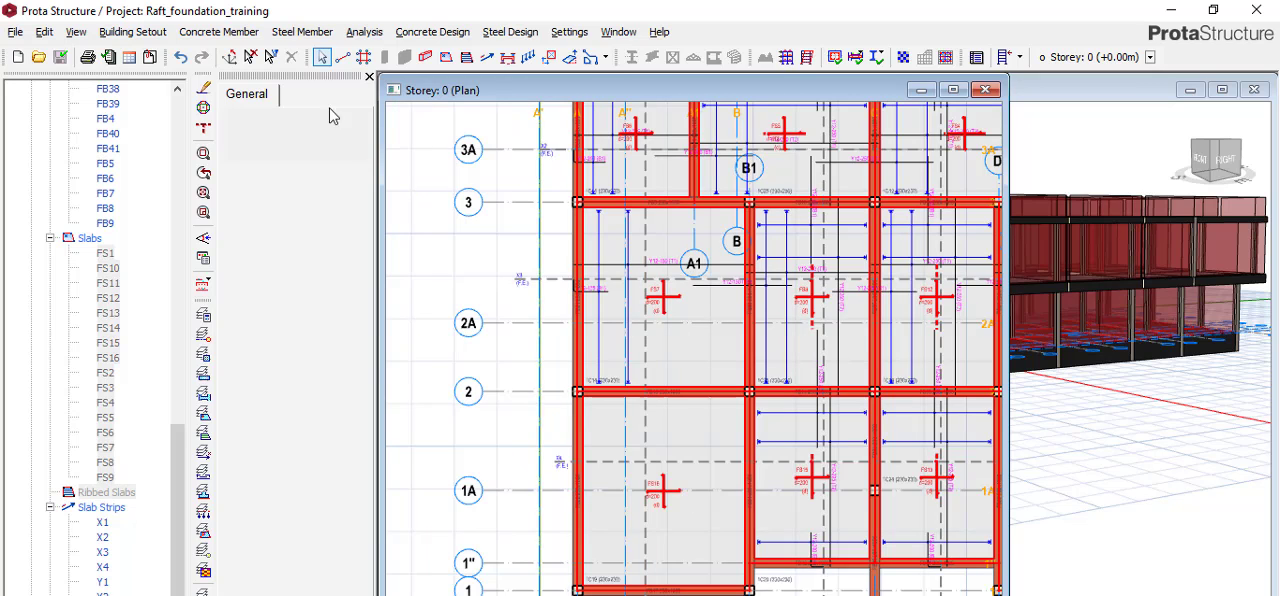
left_click(364, 31)
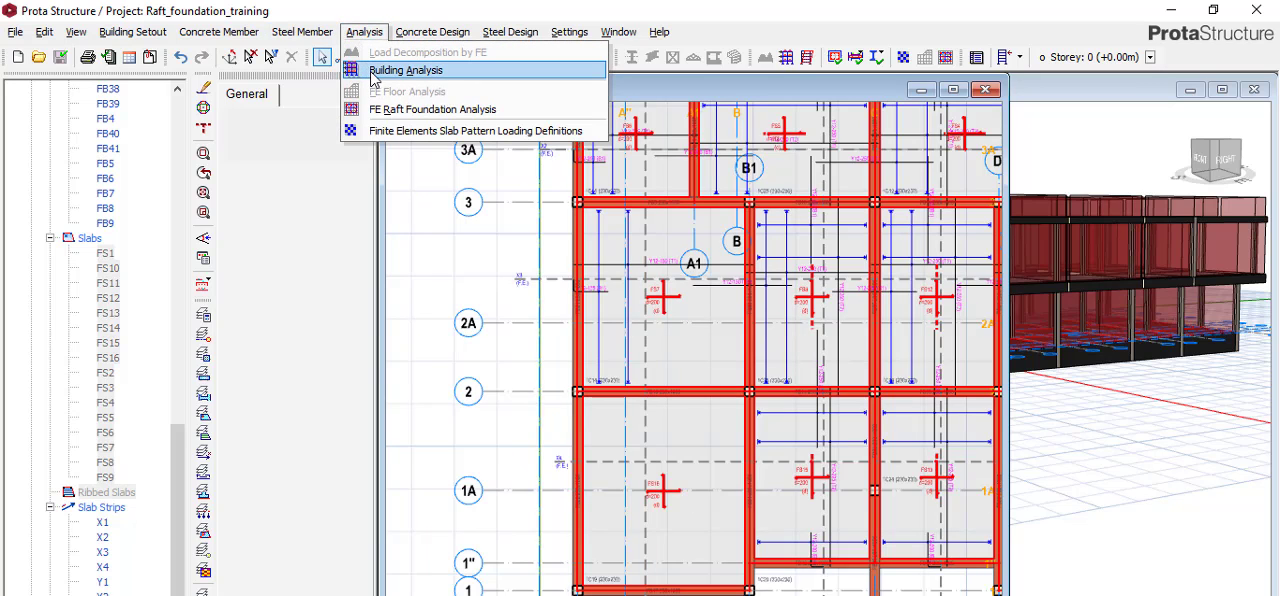
left_click(373, 74)
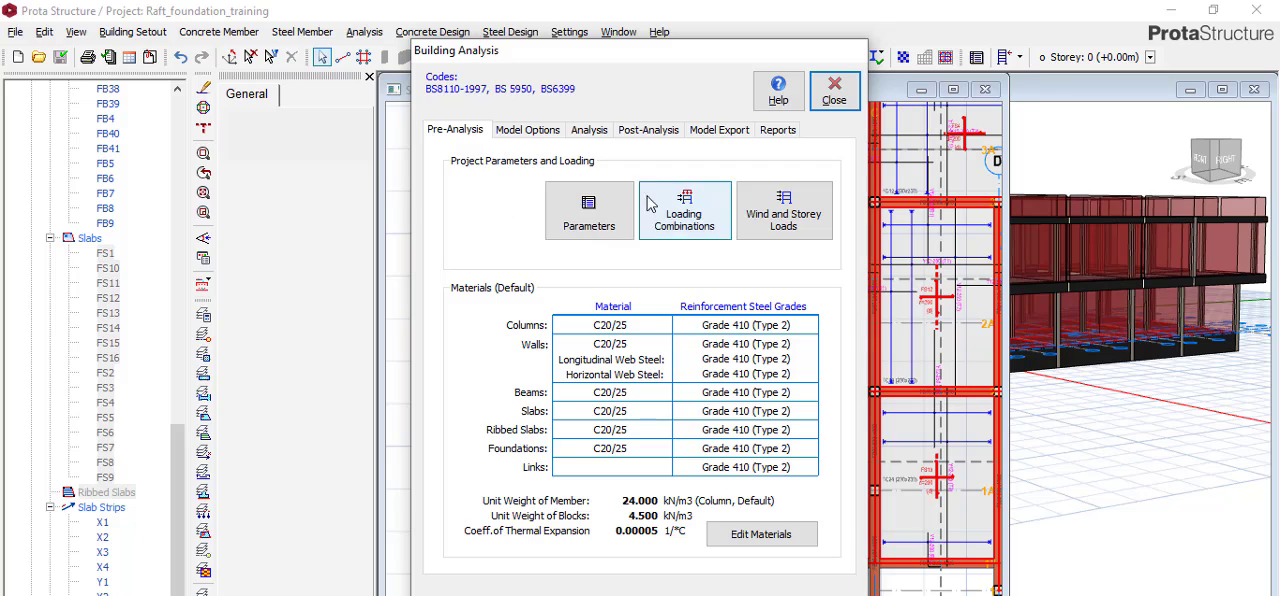
left_click(587, 130)
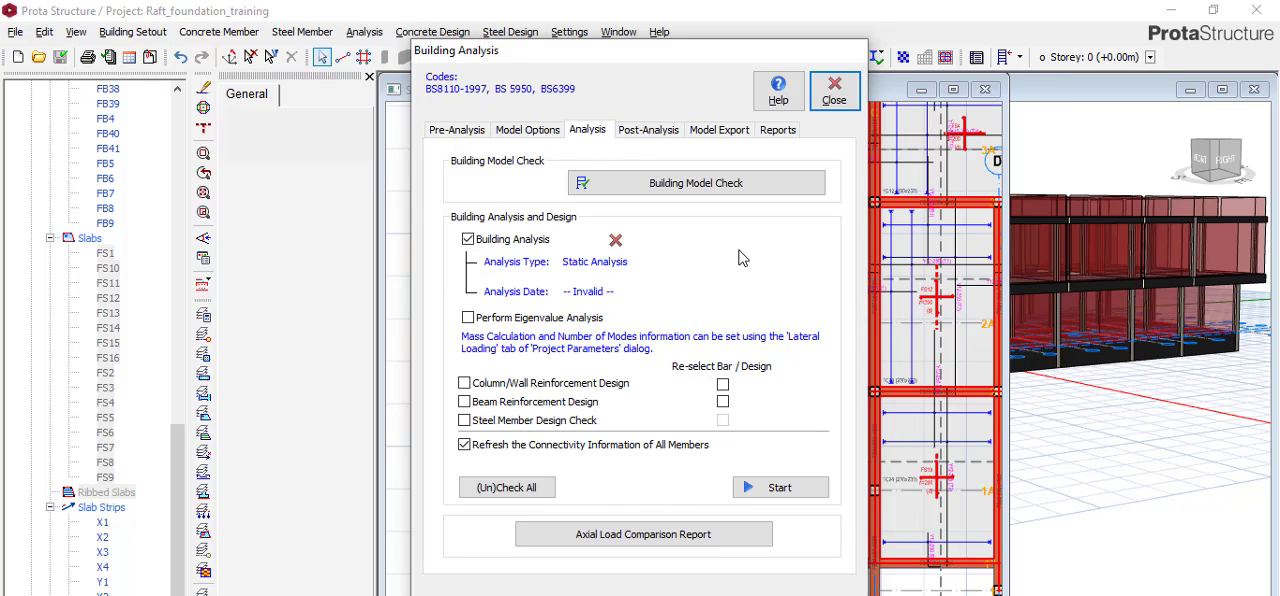
left_click(511, 382)
left_click(510, 402)
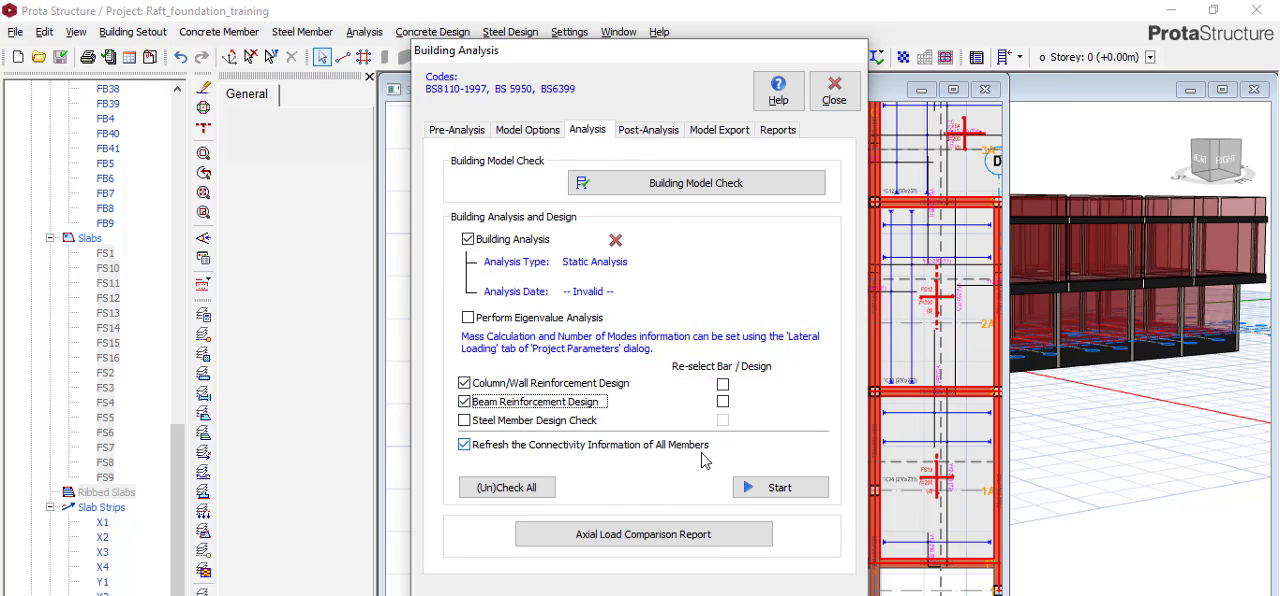
left_click(769, 490)
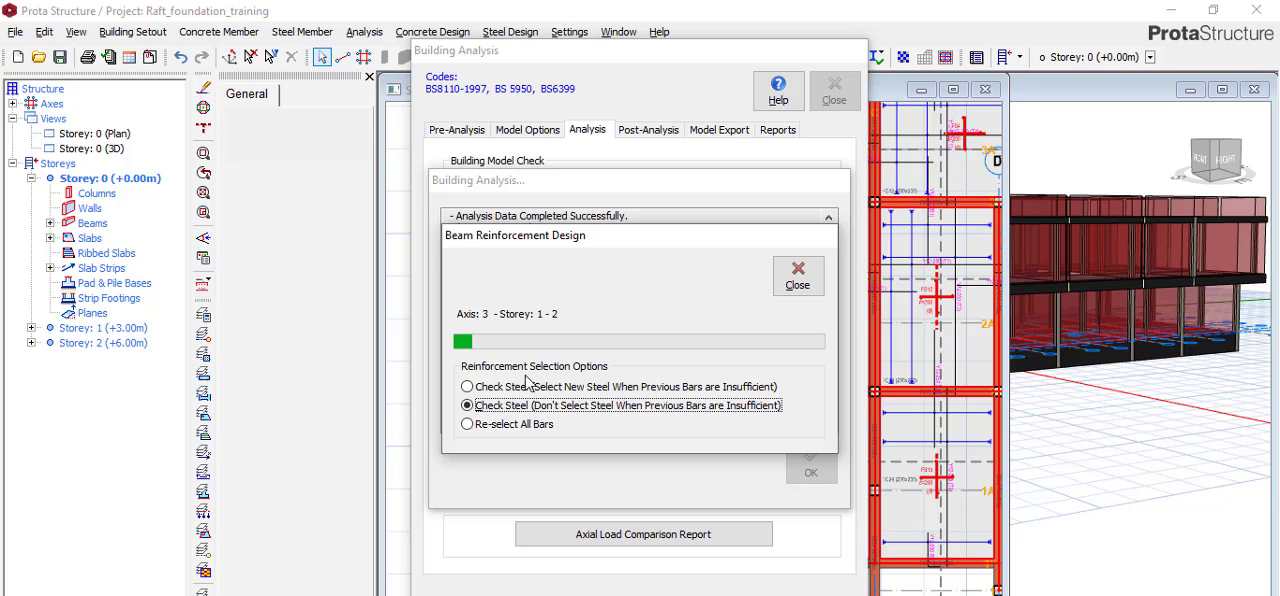
left_click(530, 426)
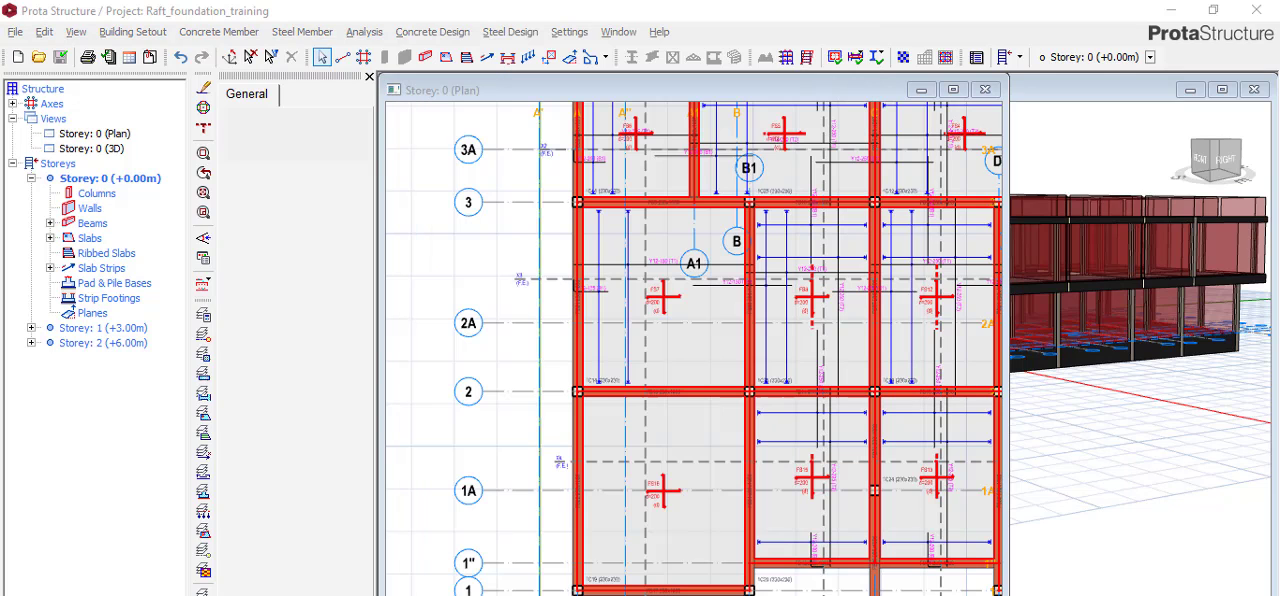
Regenerate the raft foundation's finite element model, replacing the existing one, and close the analysis model window.
left_click(364, 32)
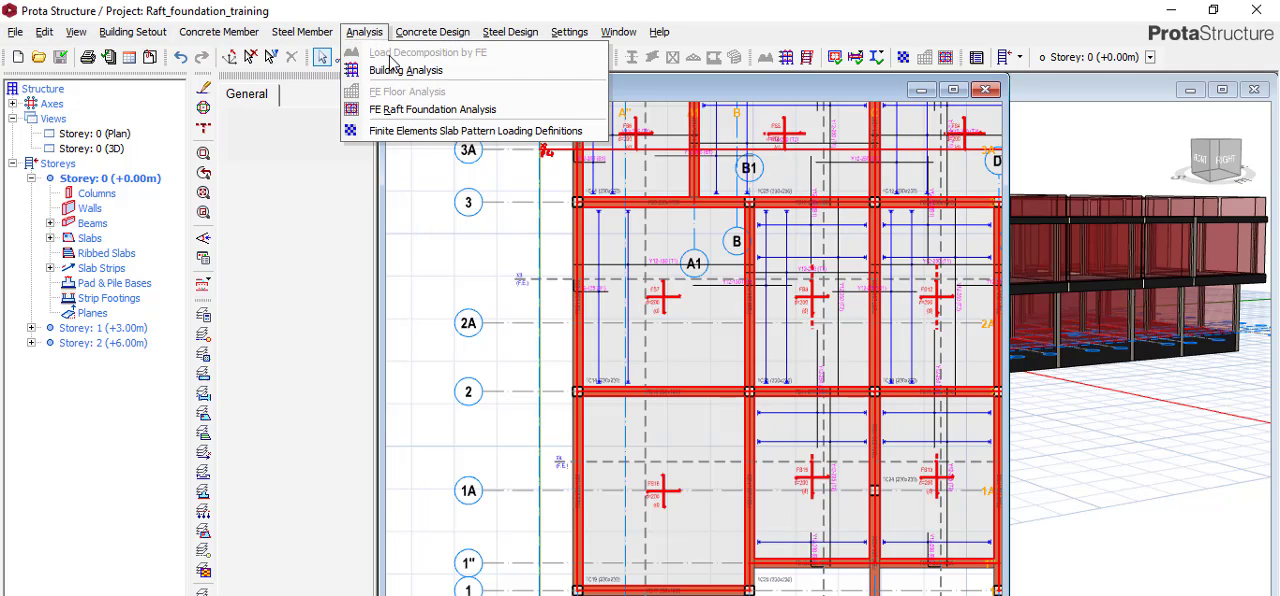
left_click(447, 110)
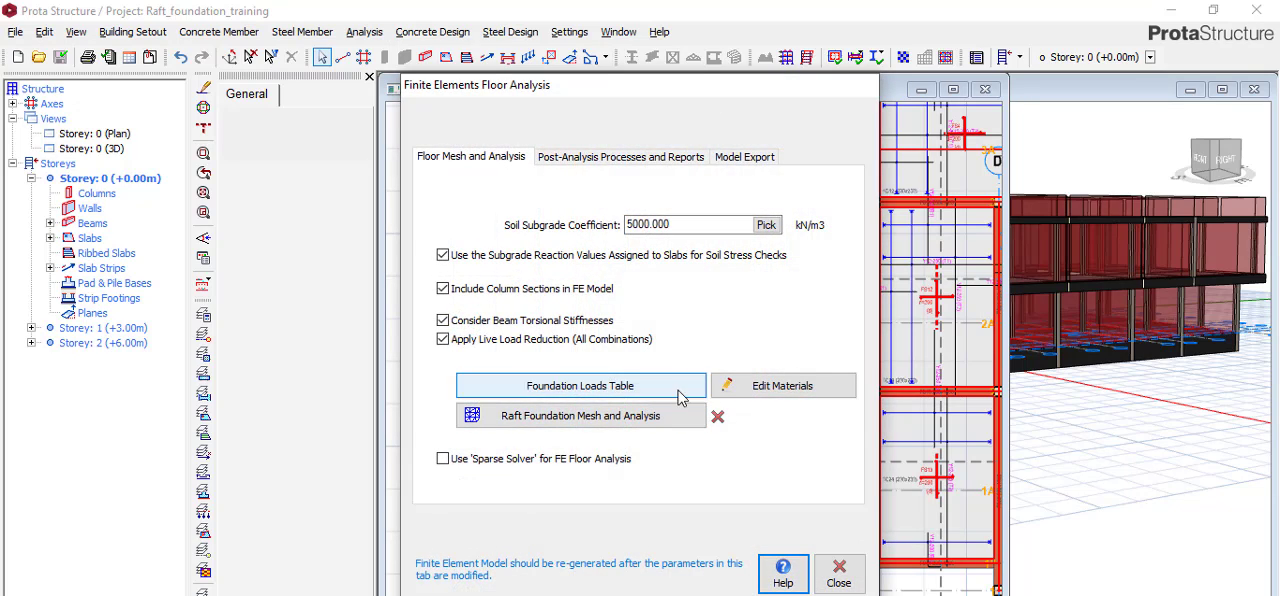
left_click(670, 416)
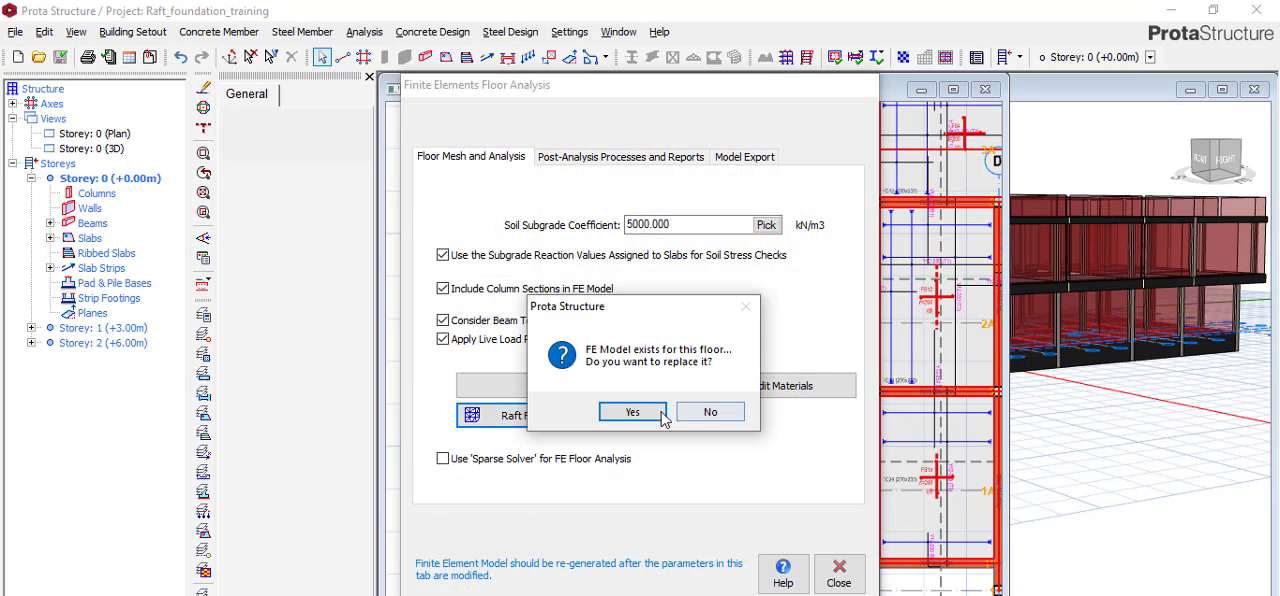
left_click(630, 413)
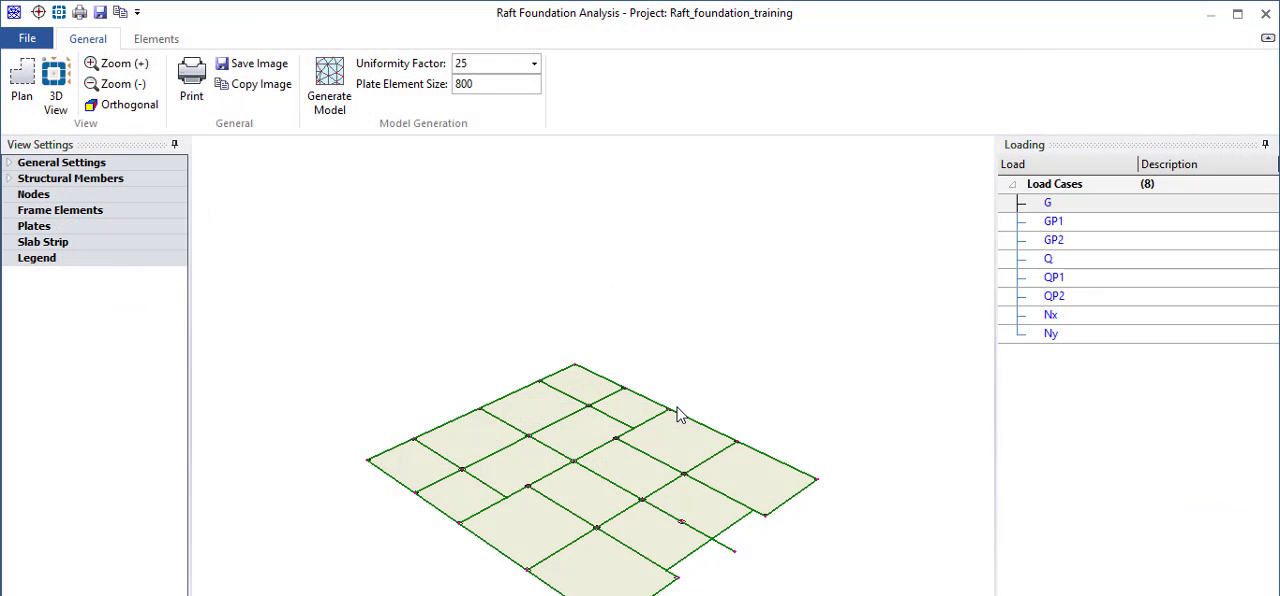
left_click(329, 85)
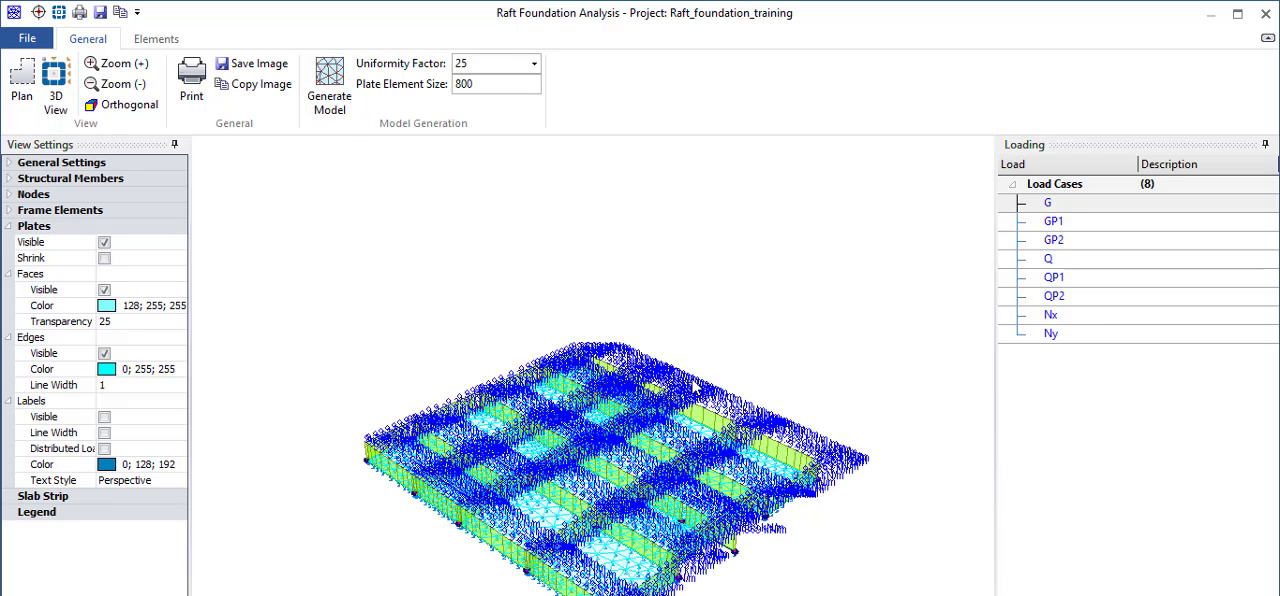
left_click(1266, 13)
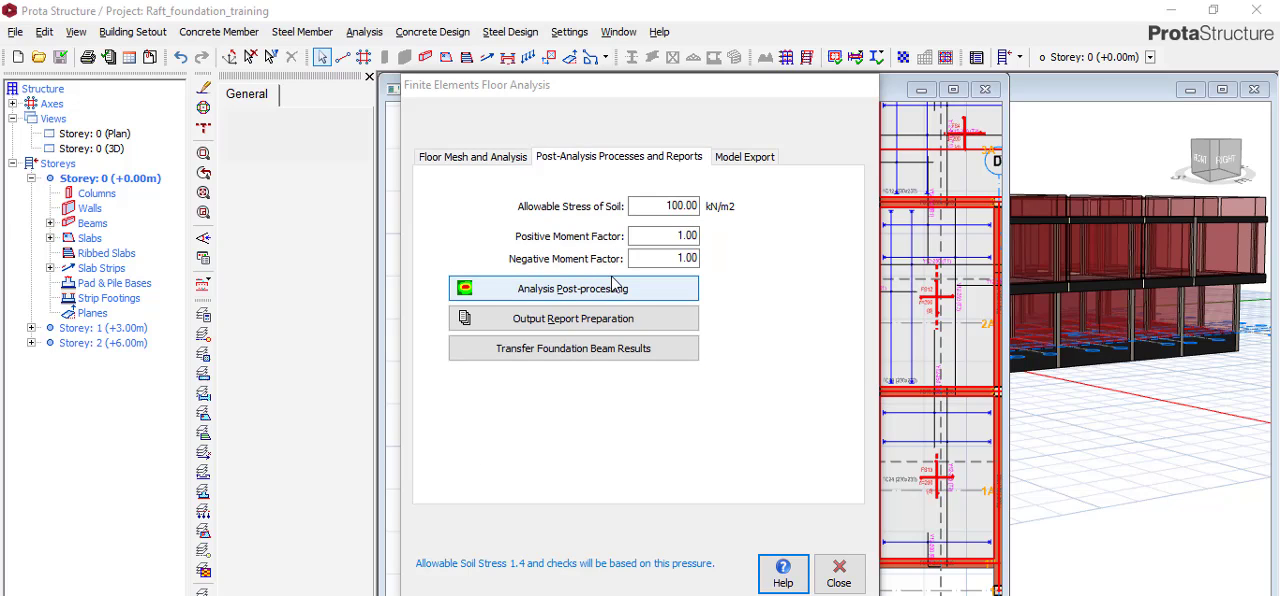
Open the raft foundation's analysis post-processing and draw the slab strips over the mat.
left_click(612, 289)
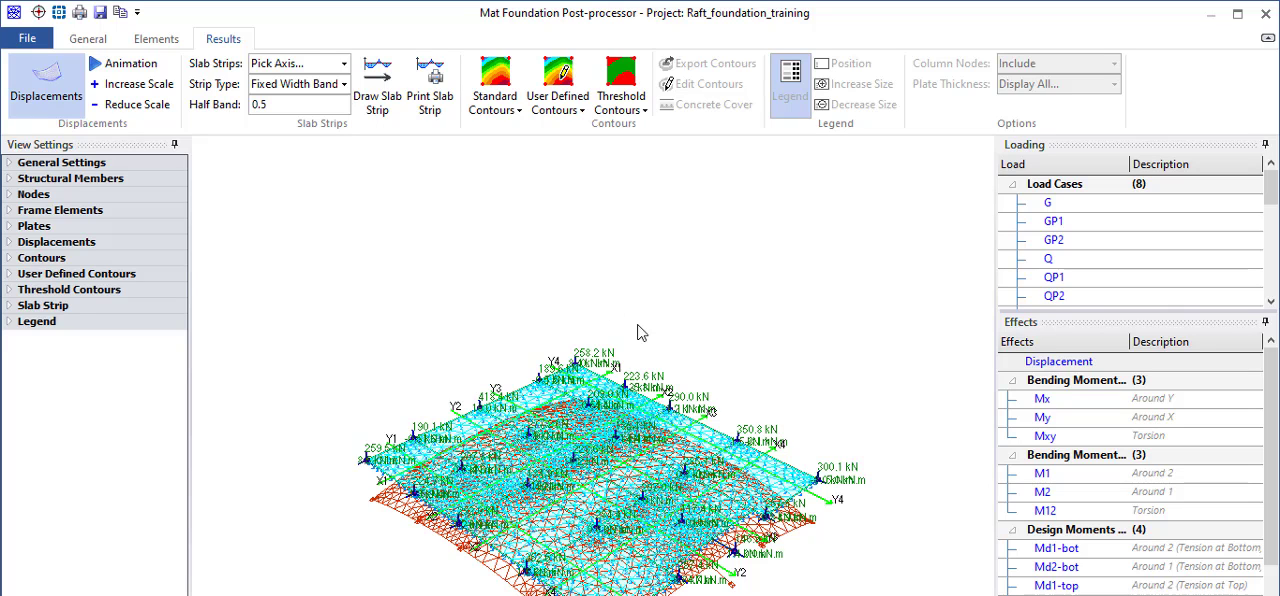
left_click(398, 104)
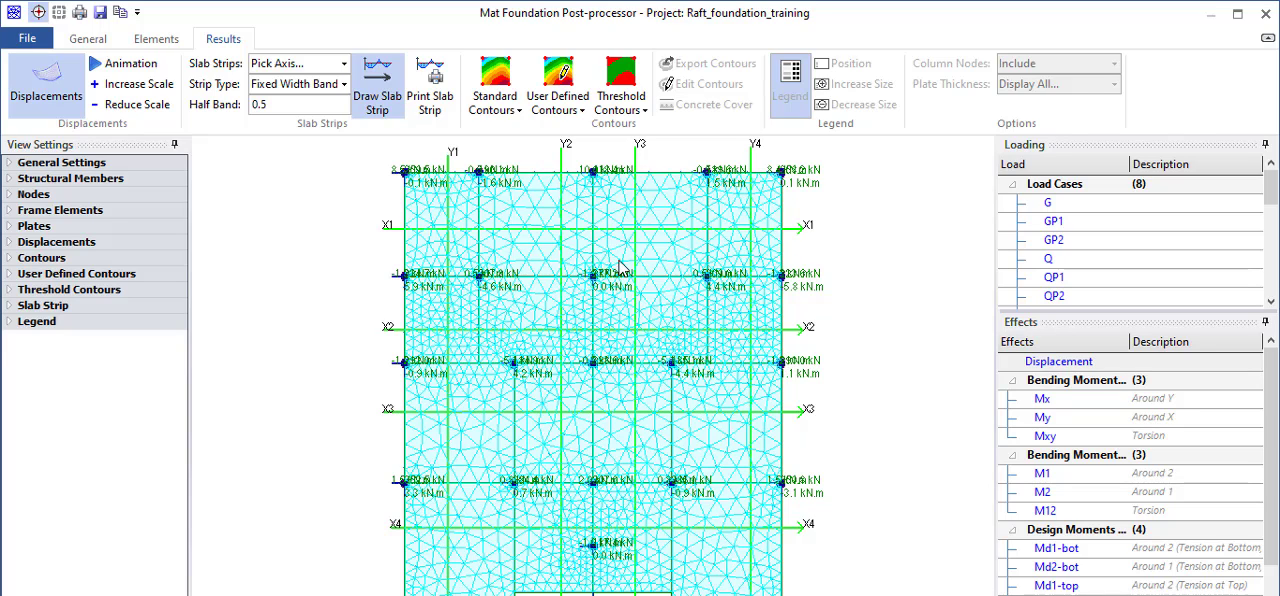
Display the standard soil pressure contours for the G+Q load combination and inspect the contour values across the raft.
left_click(516, 106)
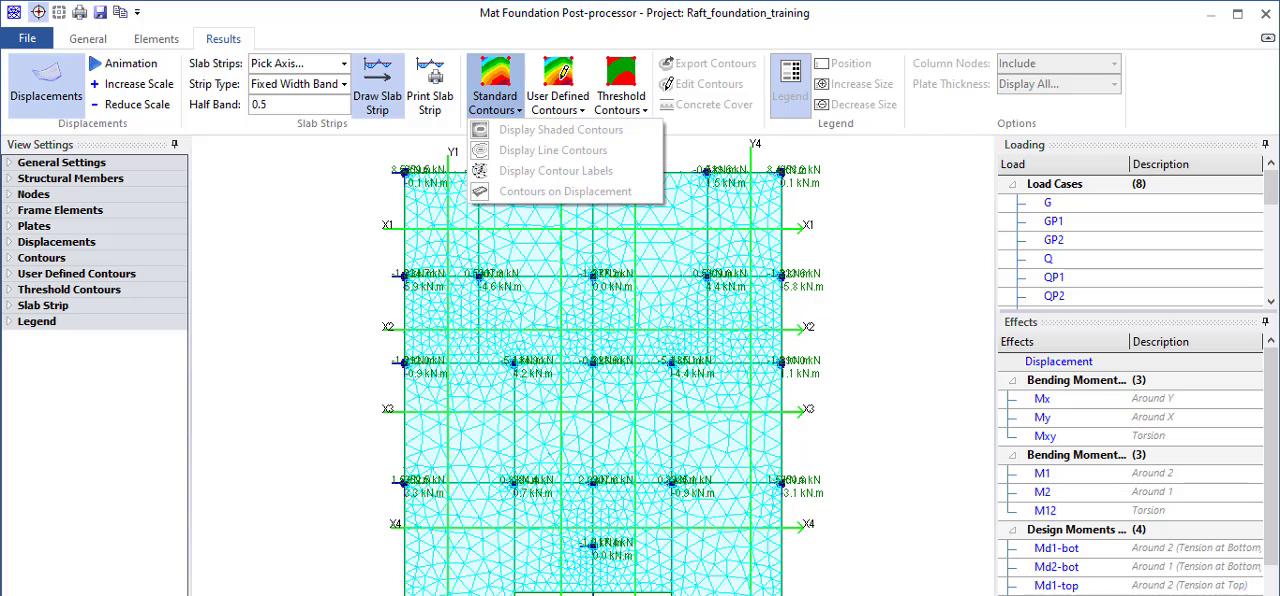
left_click(1276, 478)
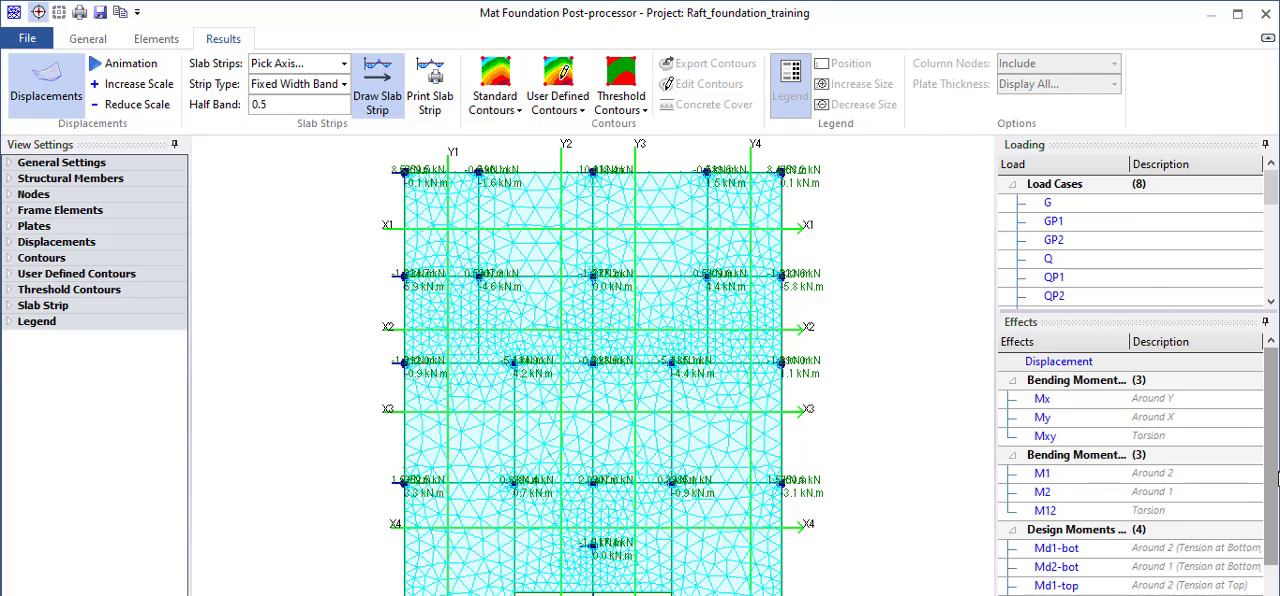
left_click_drag(1276, 478, 1276, 560)
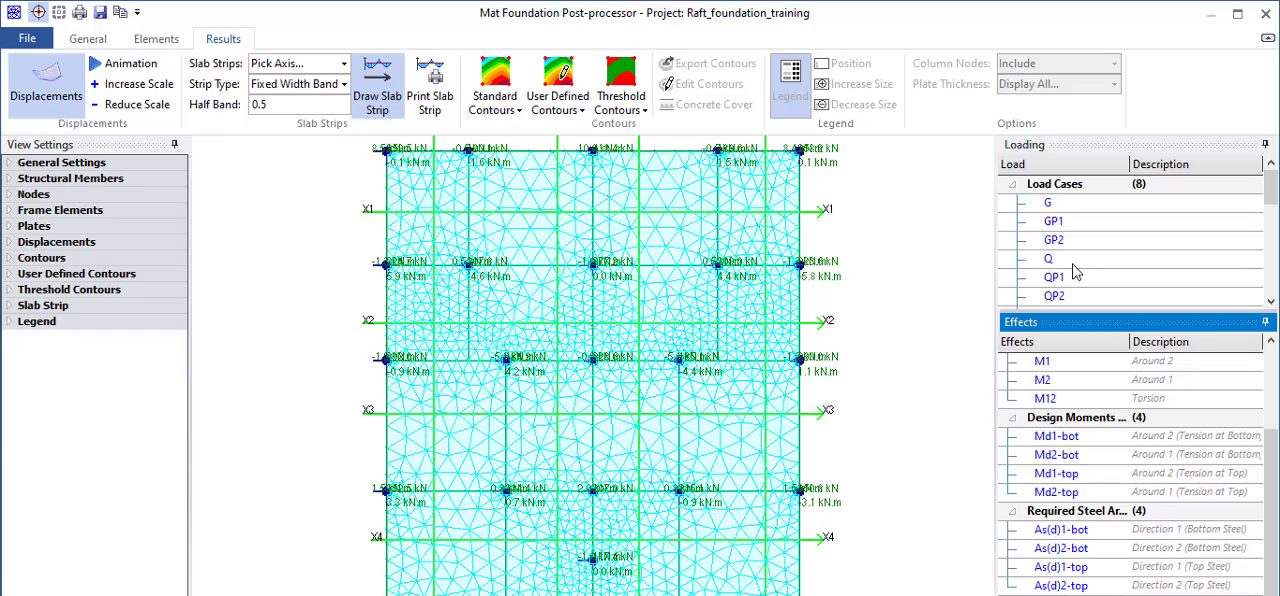
scroll(1080, 262, "down", 3)
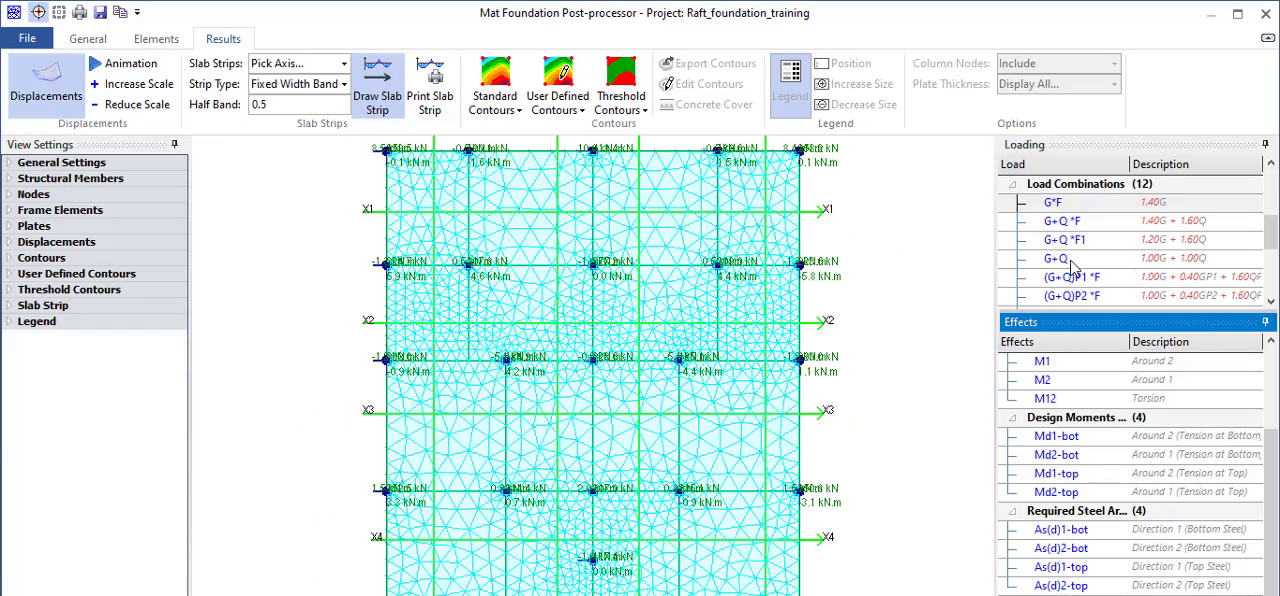
left_click(1063, 262)
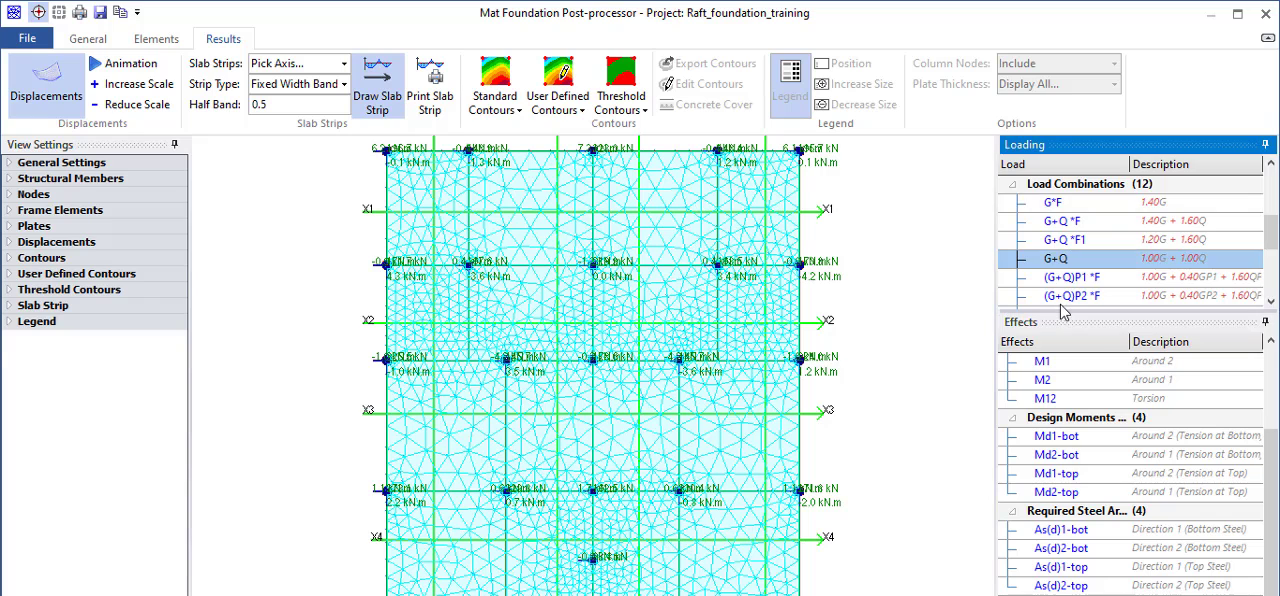
left_click(495, 85)
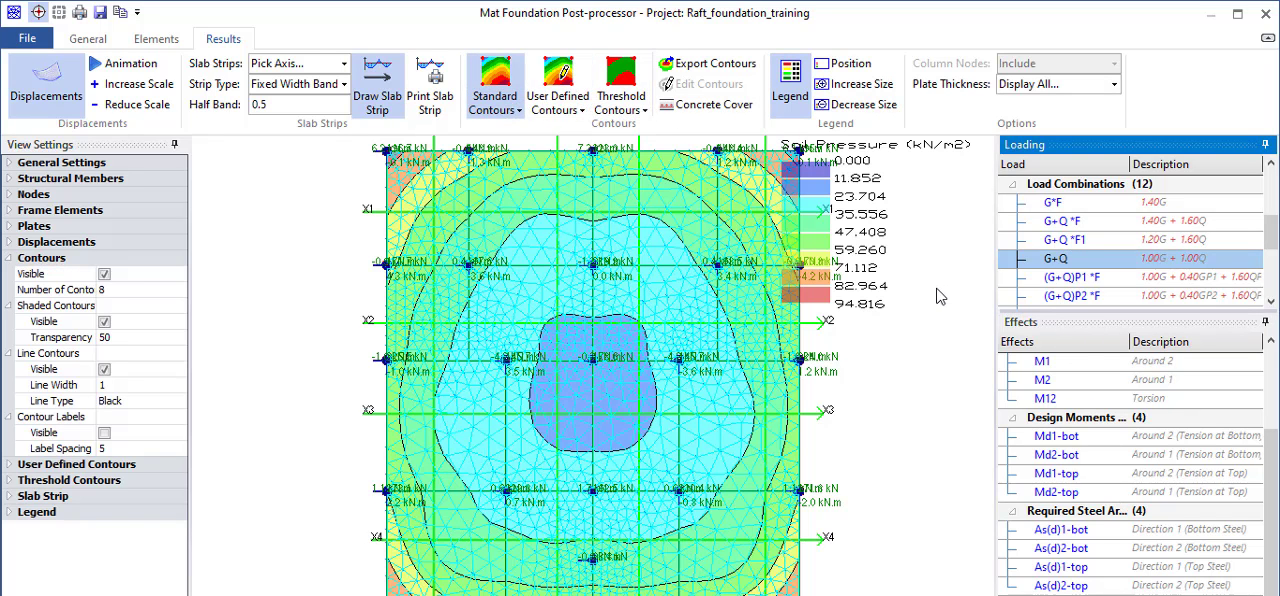
scroll(869, 279, "down", 1)
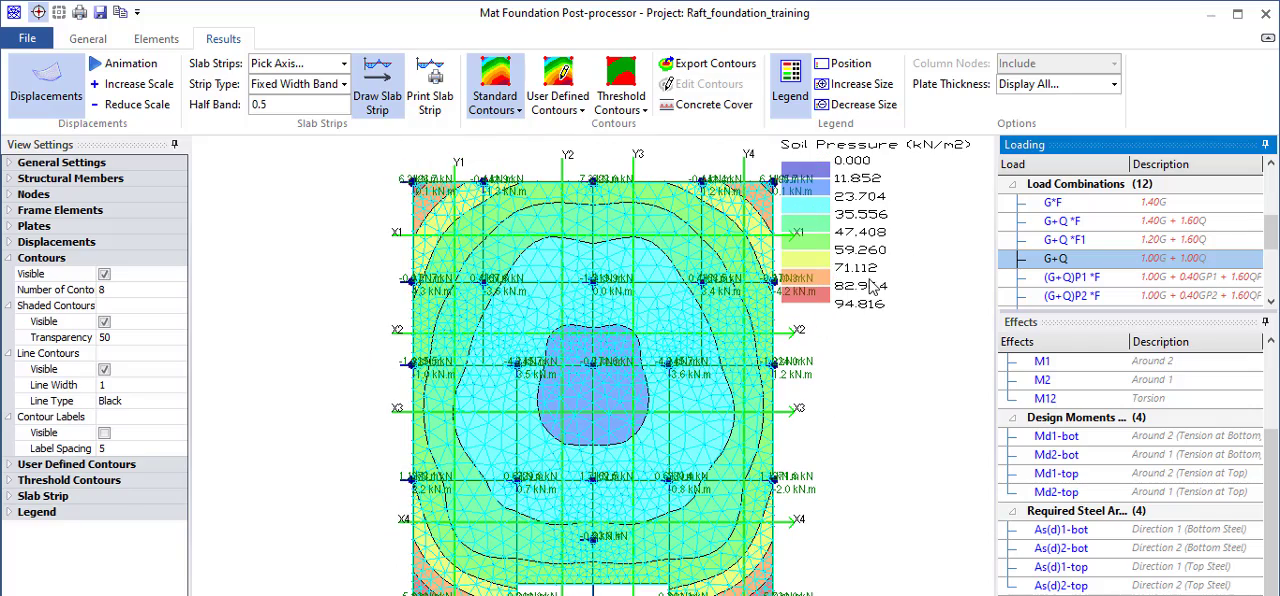
scroll(886, 252, "down", 1)
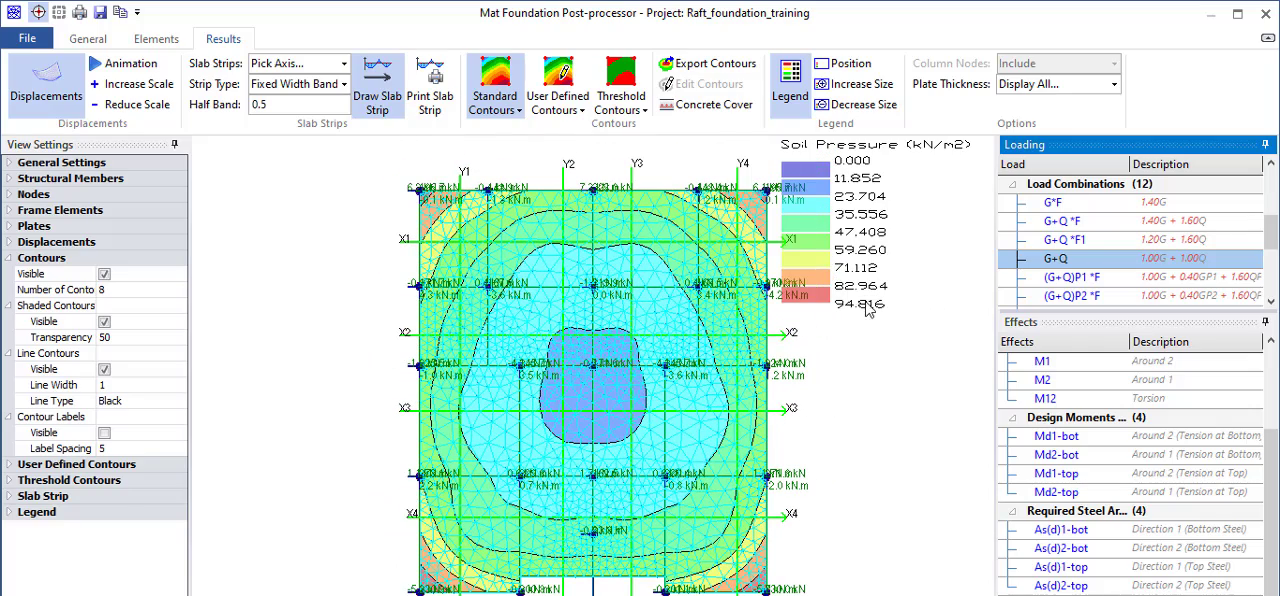
scroll(868, 308, "up", 1)
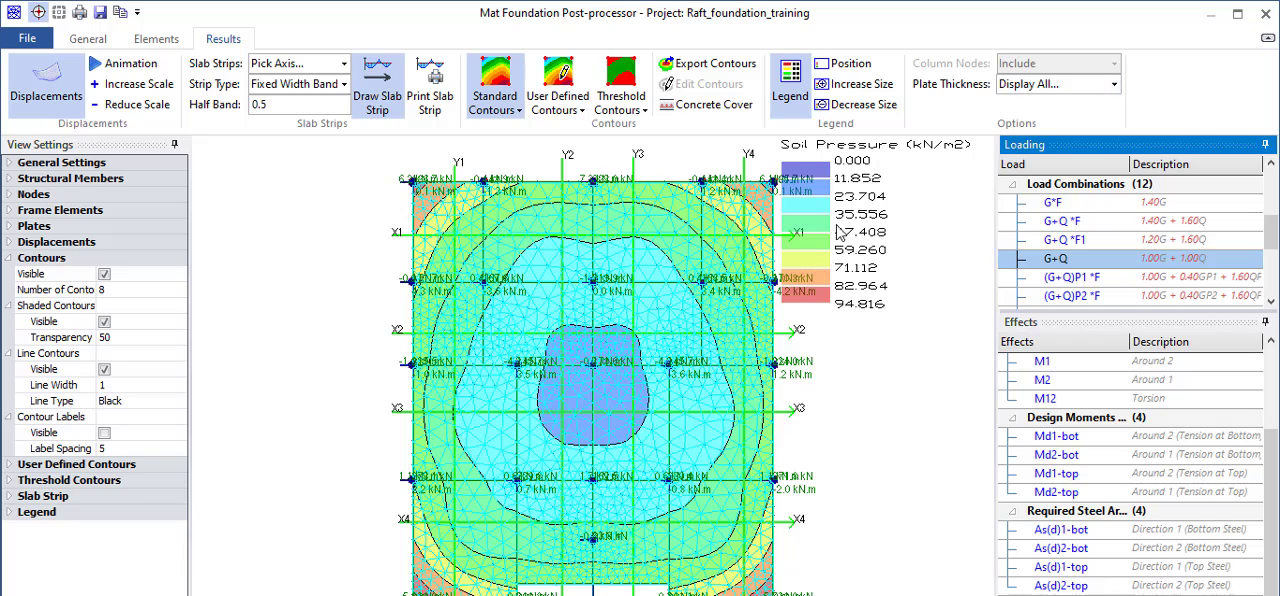
Close the post-processor, transferring the slab strip FE analysis results with plate torsion effects considered, and leave the floor analysis.
left_click(1265, 12)
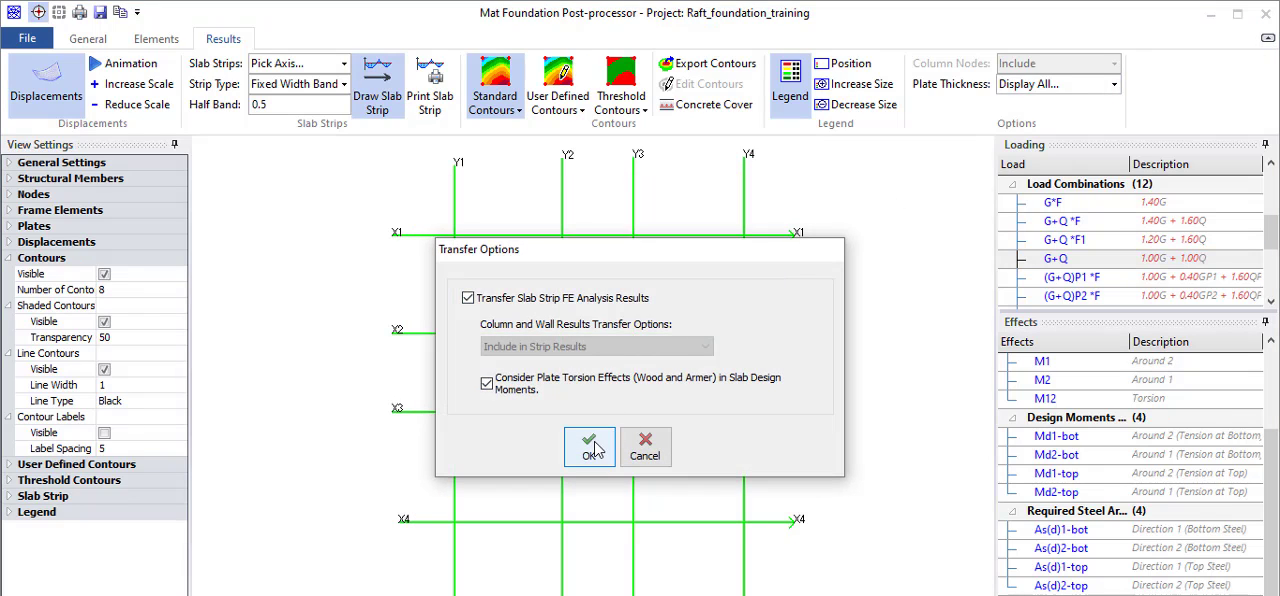
left_click(598, 447)
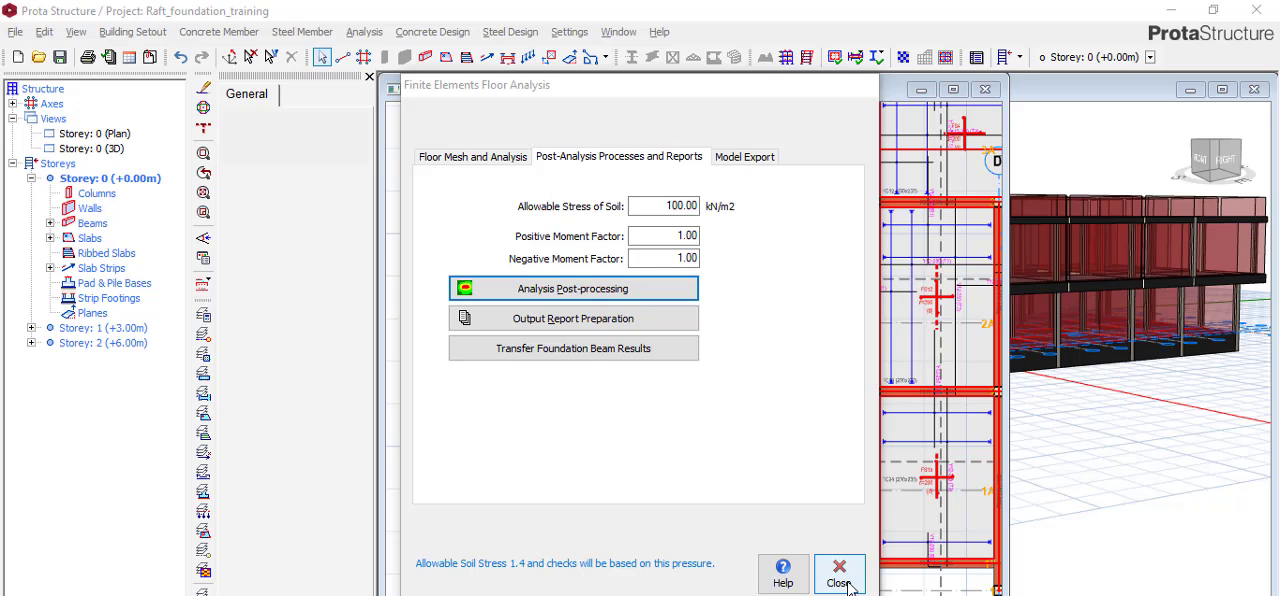
left_click(840, 575)
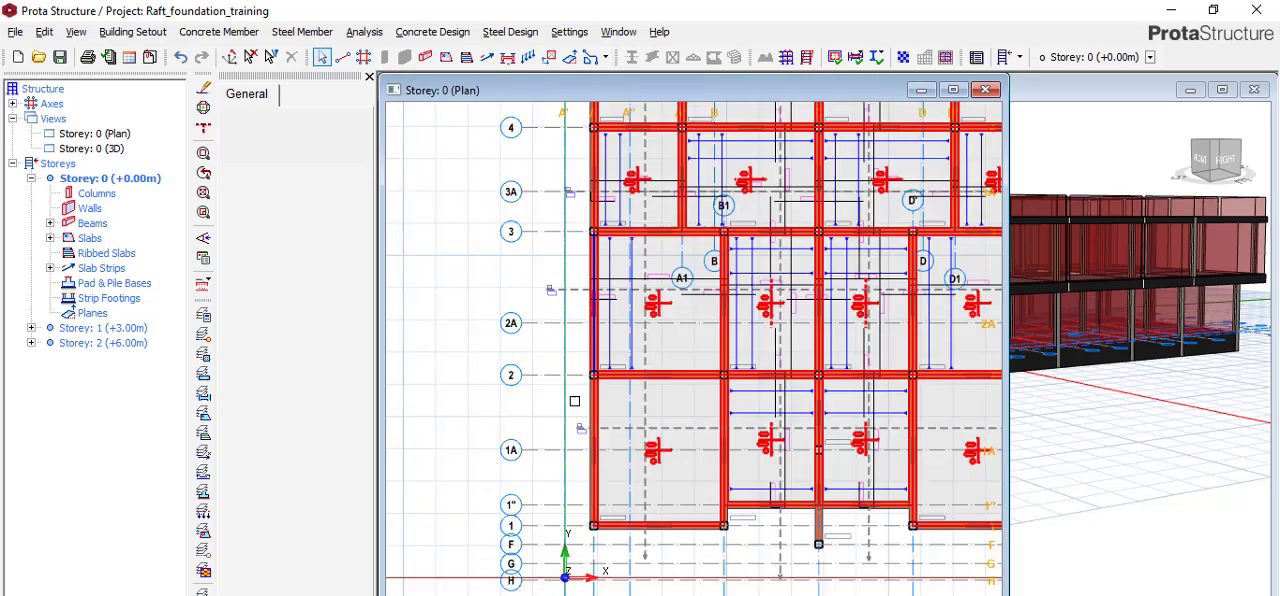
Redesign the Storey 0 slab steel bars from the transferred strip results, dismissing the slab section warnings.
scroll(741, 273, "up", 3)
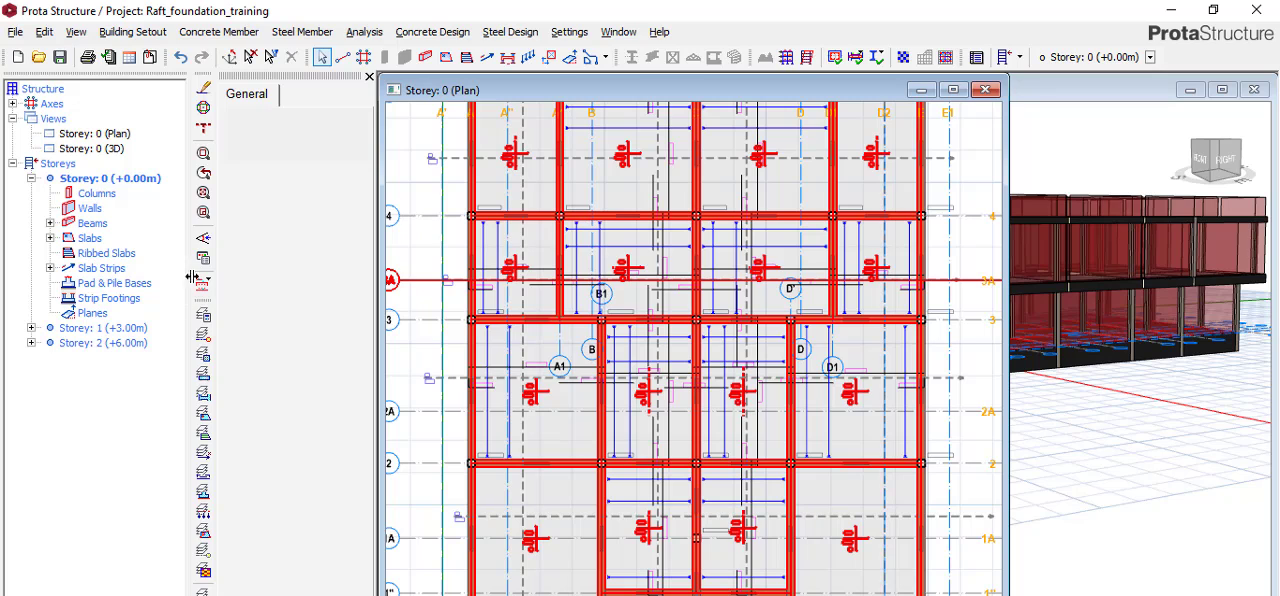
left_click(278, 290)
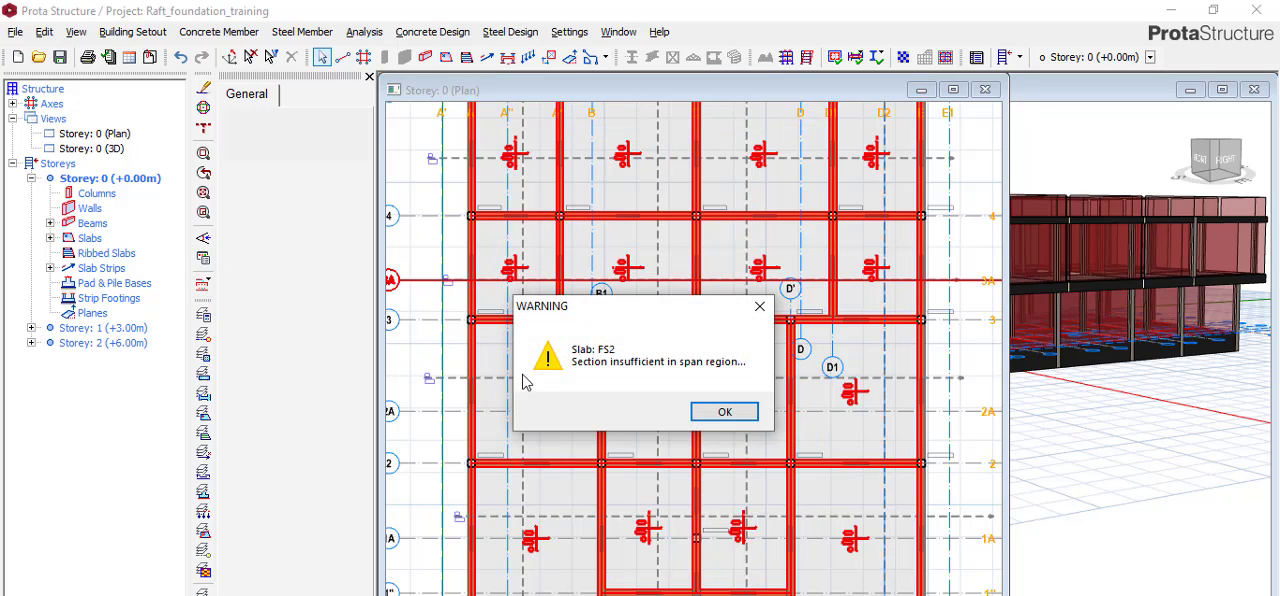
left_click(728, 413)
left_click(725, 412)
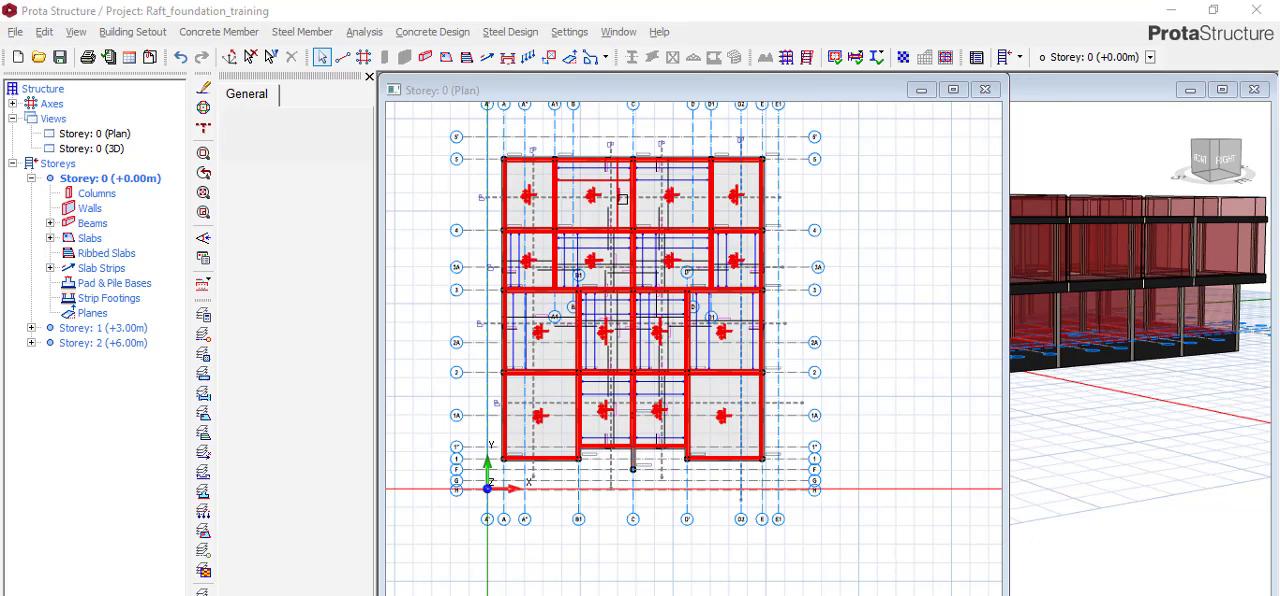
Examine the updated slab strips and reinforcement bars across the Storey 0 raft plan, especially between axes 4 and 5.
scroll(588, 200, "up", 3)
scroll(588, 200, "down", 3)
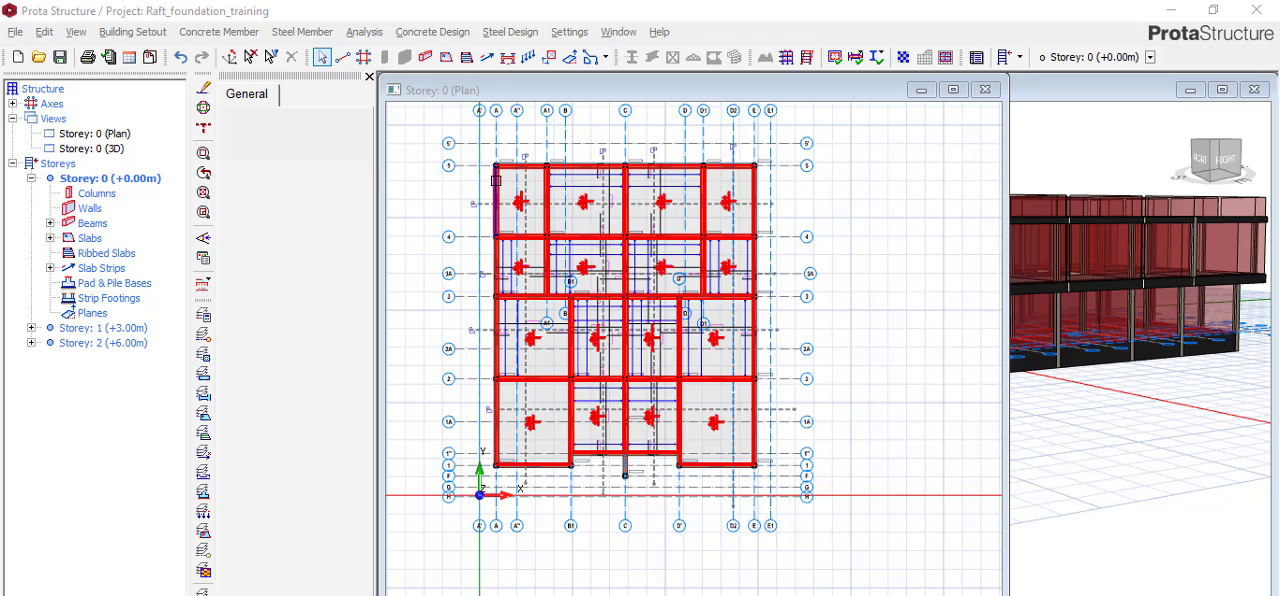
scroll(618, 170, "up", 3)
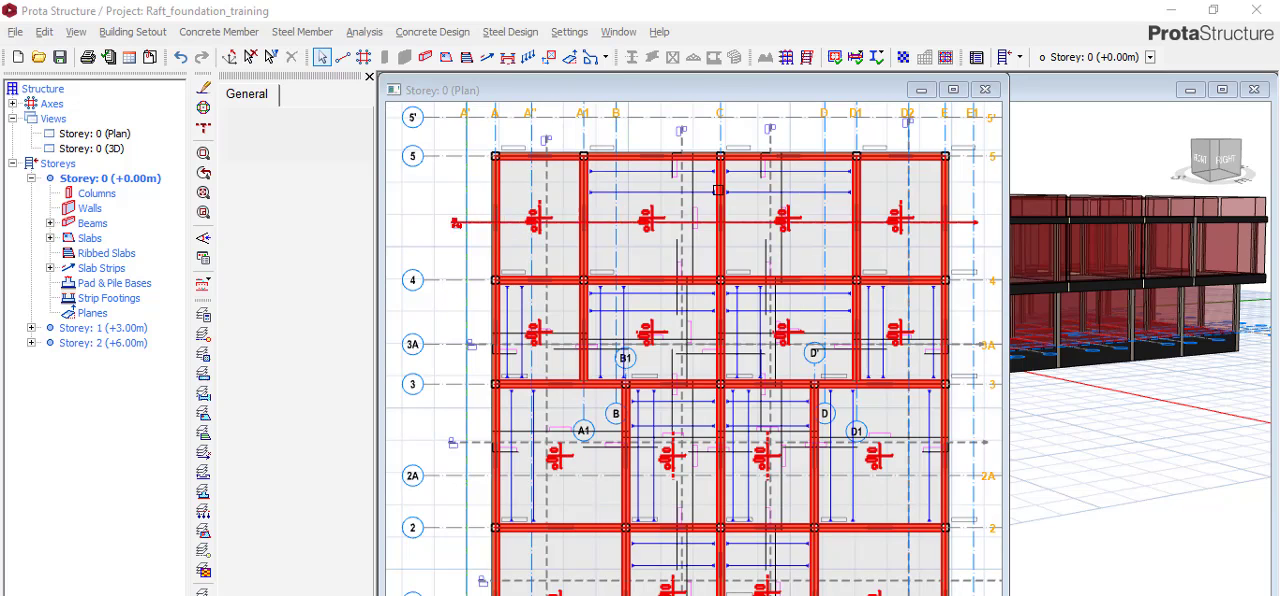
scroll(765, 230, "down", 2)
scroll(759, 241, "up", 1)
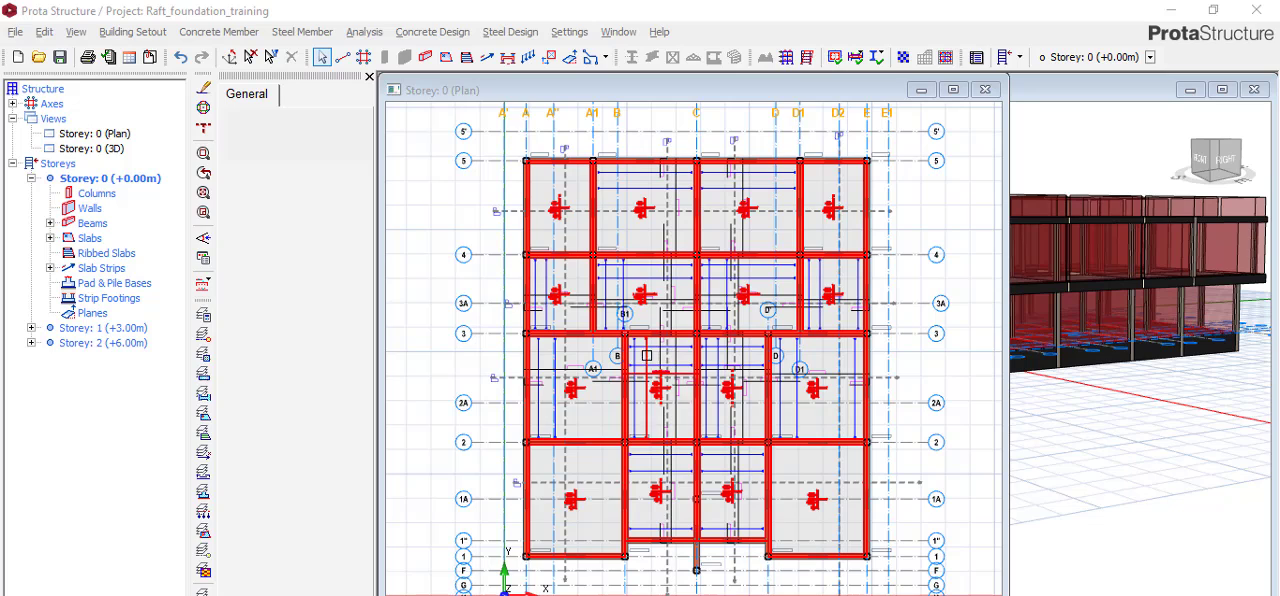
mouse_move(637, 216)
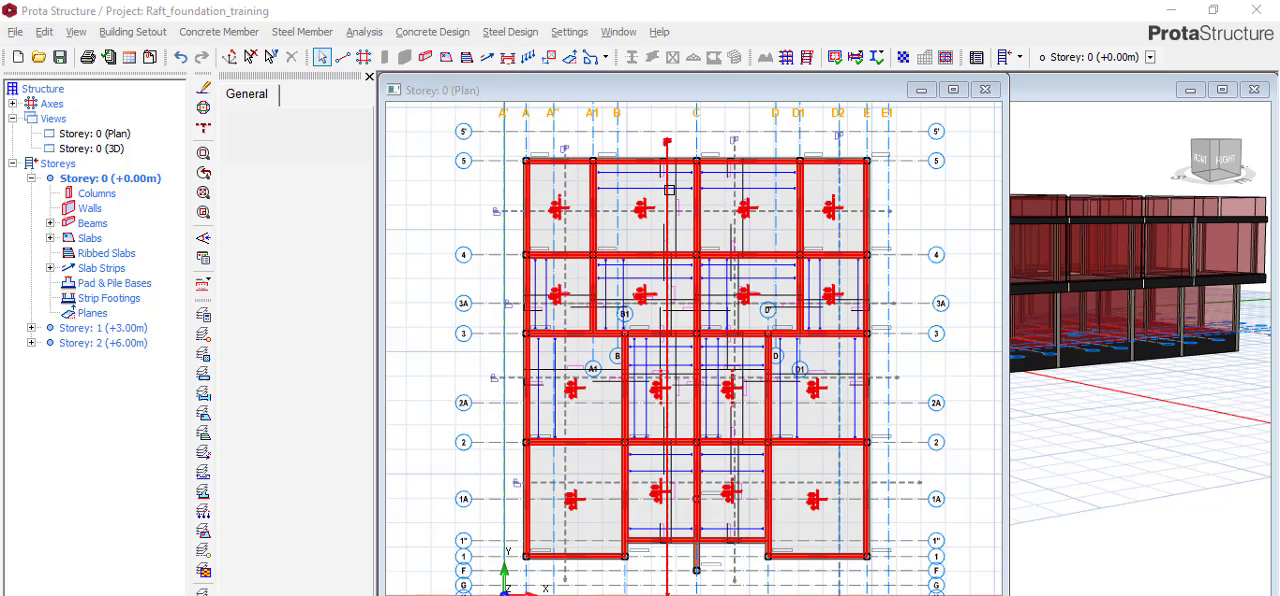
mouse_move(670, 188)
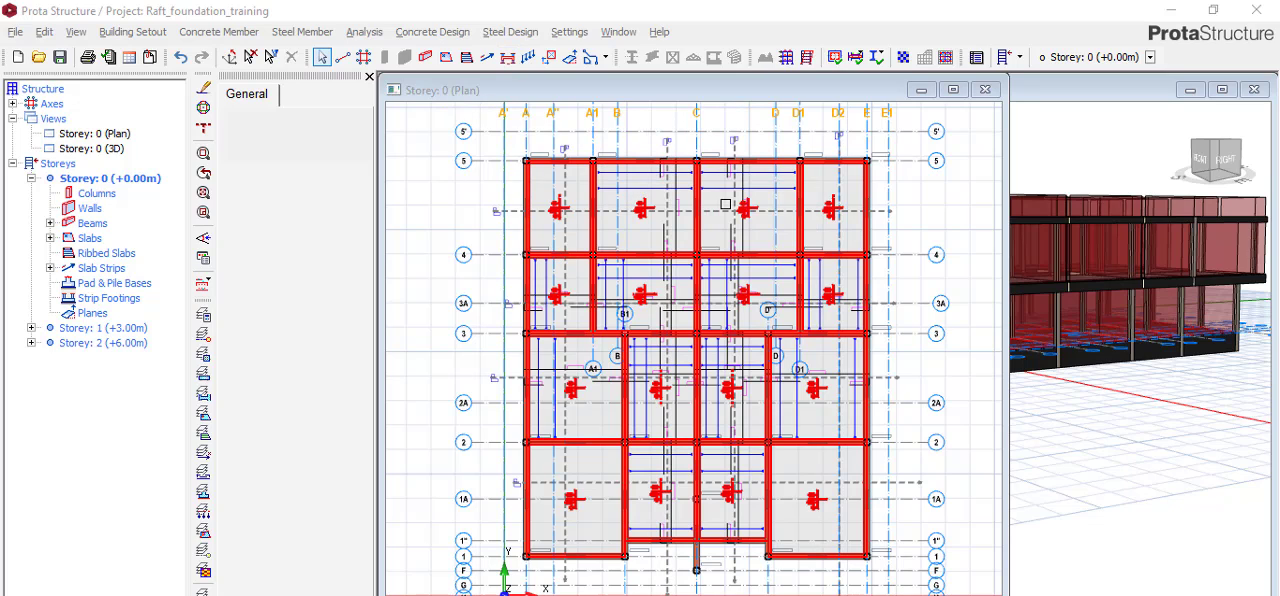